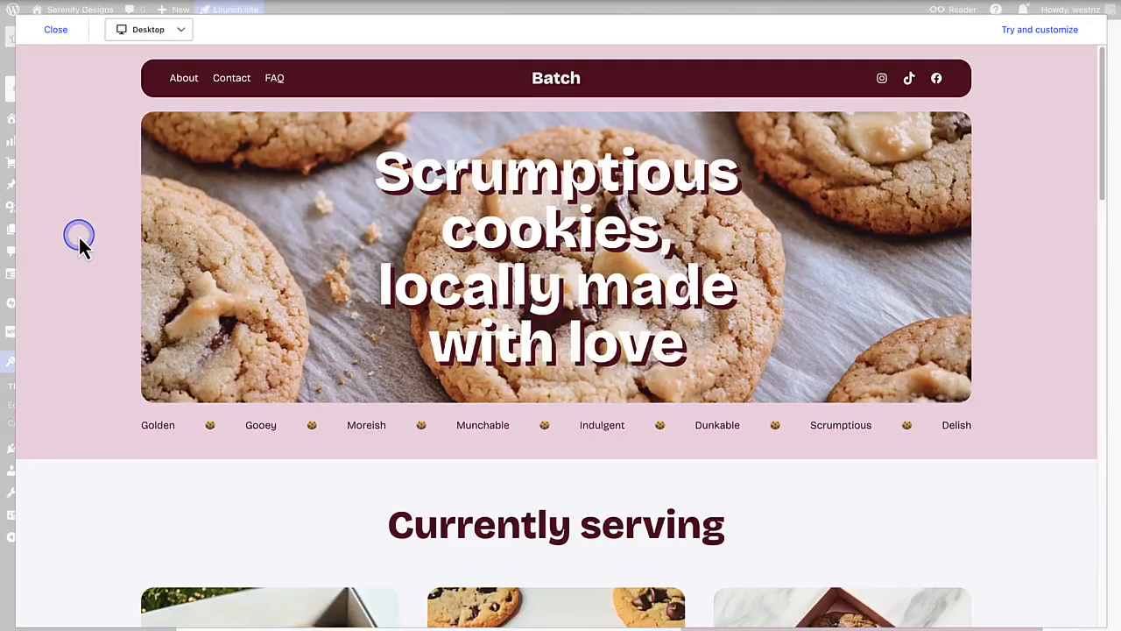
Look over the Batch demo page, close it, and preview the theme's Blueberry Scone, Butter Biscuit and Lavender Cake styles.
scroll(78, 235, down, 5)
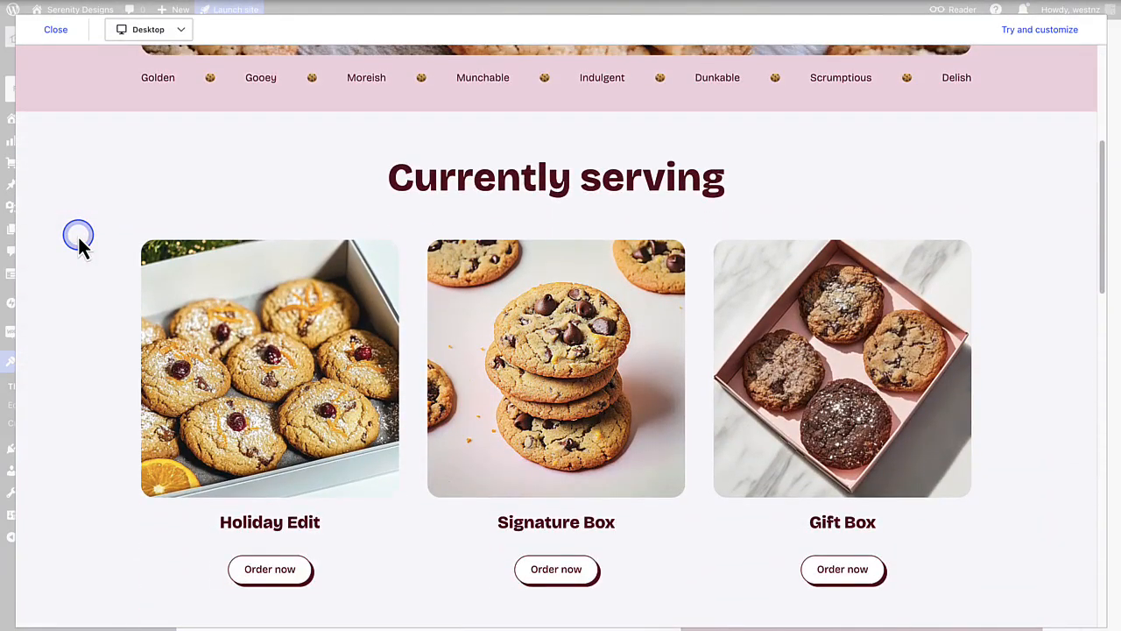
click(55, 37)
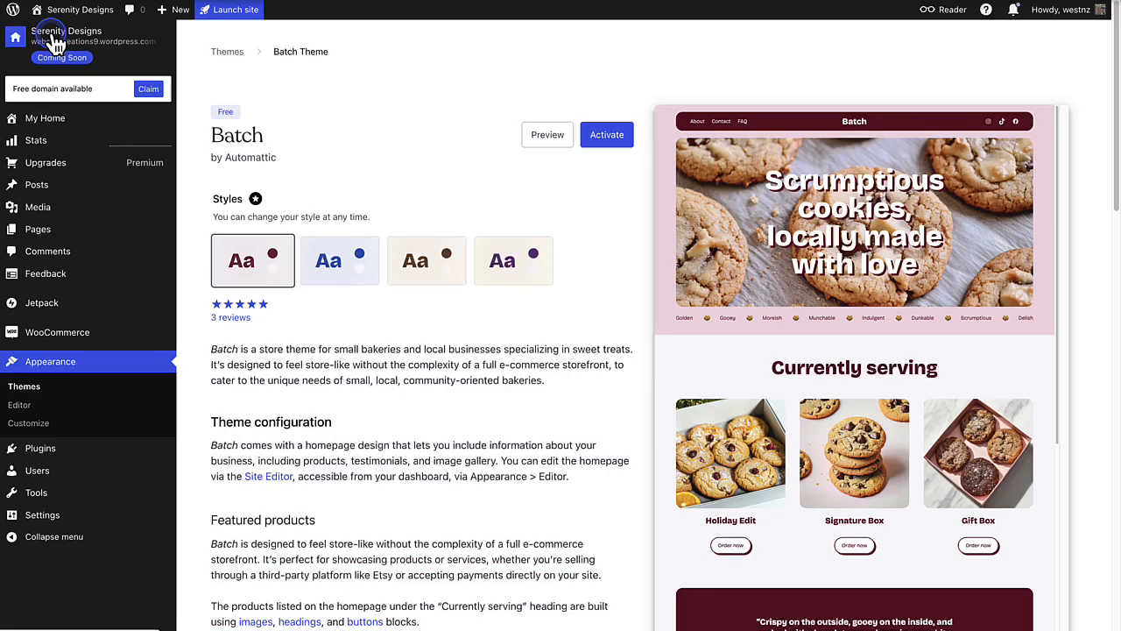
click(333, 273)
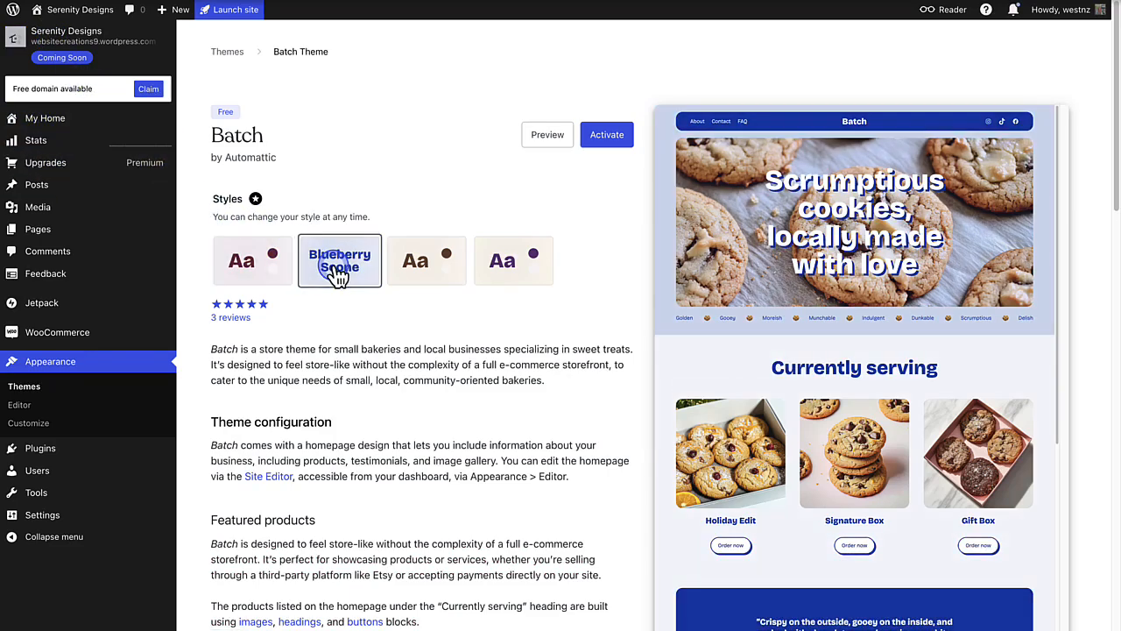
click(458, 279)
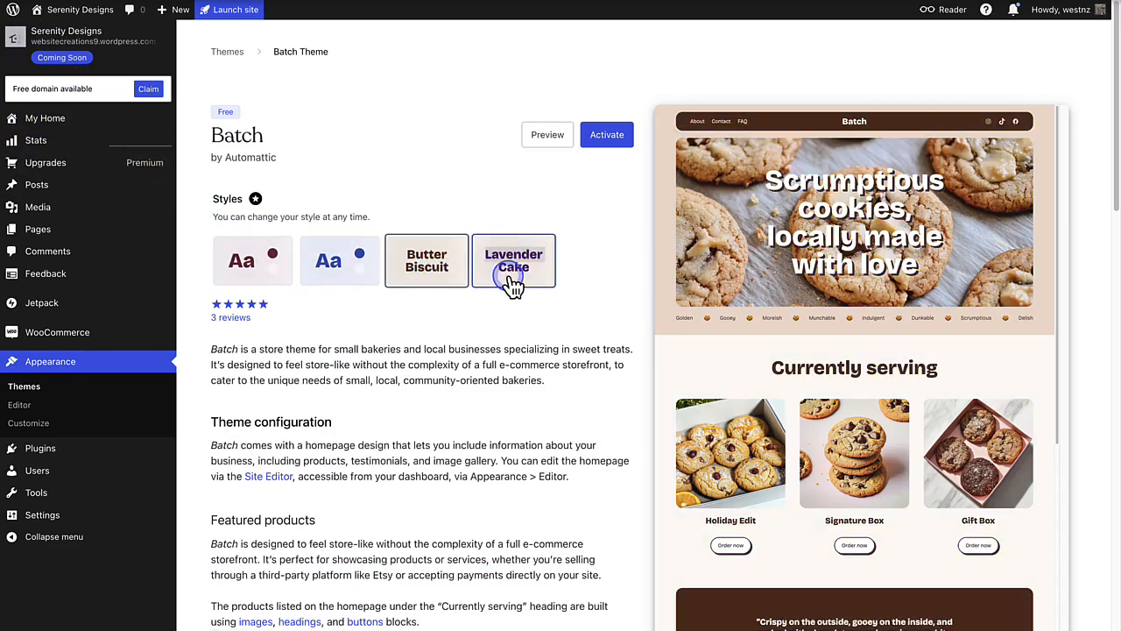
click(514, 280)
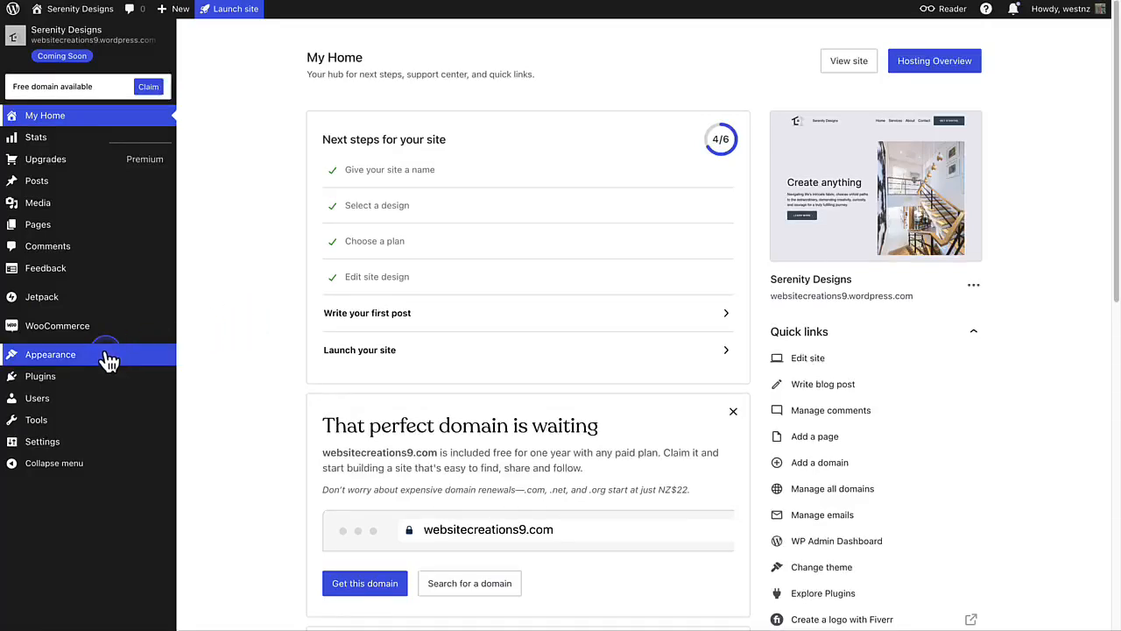
Open the site's Themes page and browse the recommended themes.
mouse_move(77, 366)
click(203, 358)
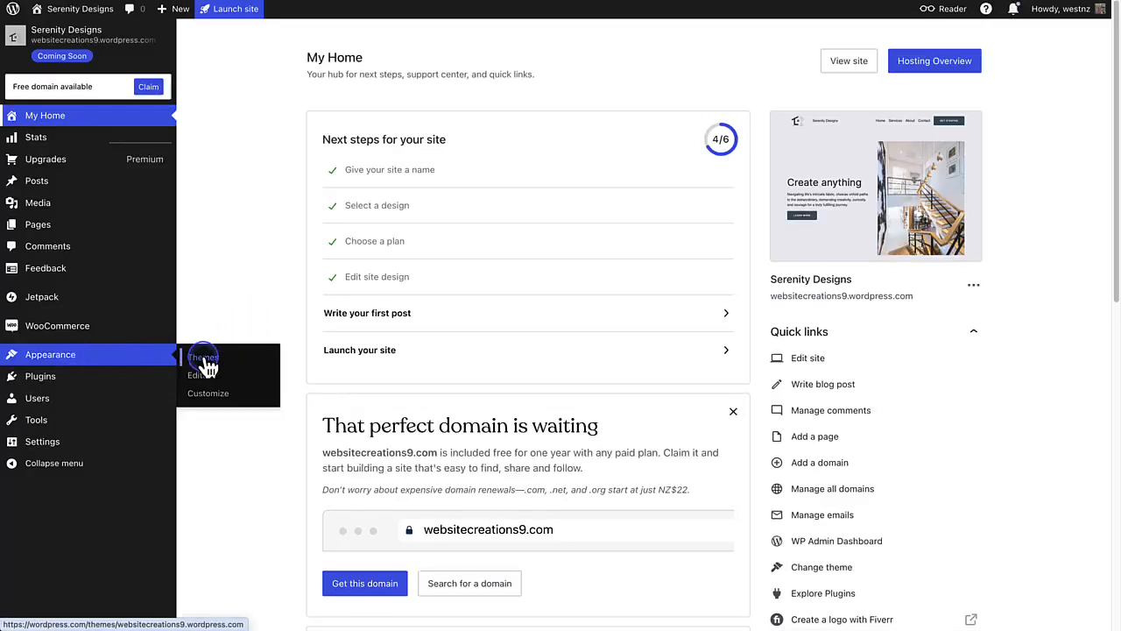
scroll(206, 361, down, 2)
scroll(205, 361, down, 5)
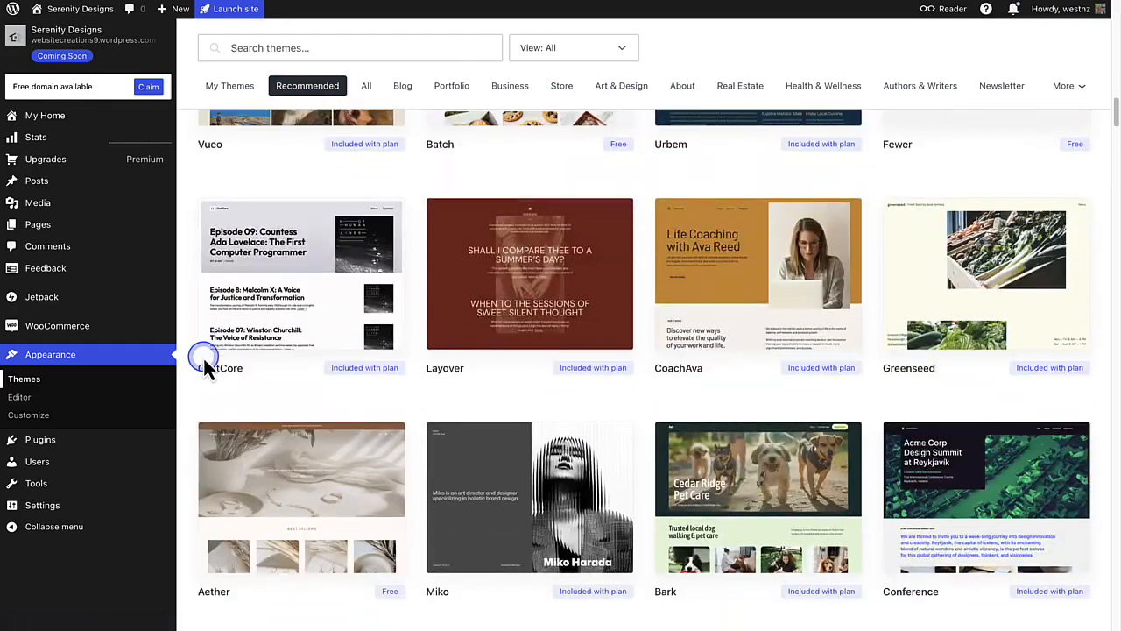
scroll(207, 359, down, 3)
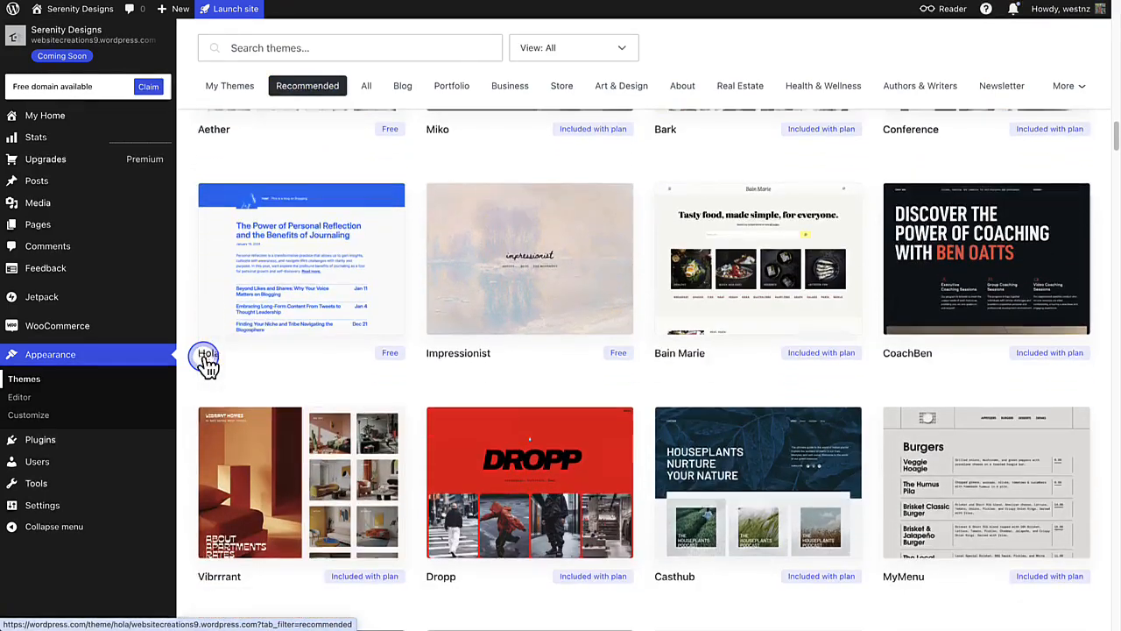
Search the themes for "Twenty Twenty Four" and open the Twenty Twenty-Four theme.
click(237, 50)
text(Twenty Twenty Four)
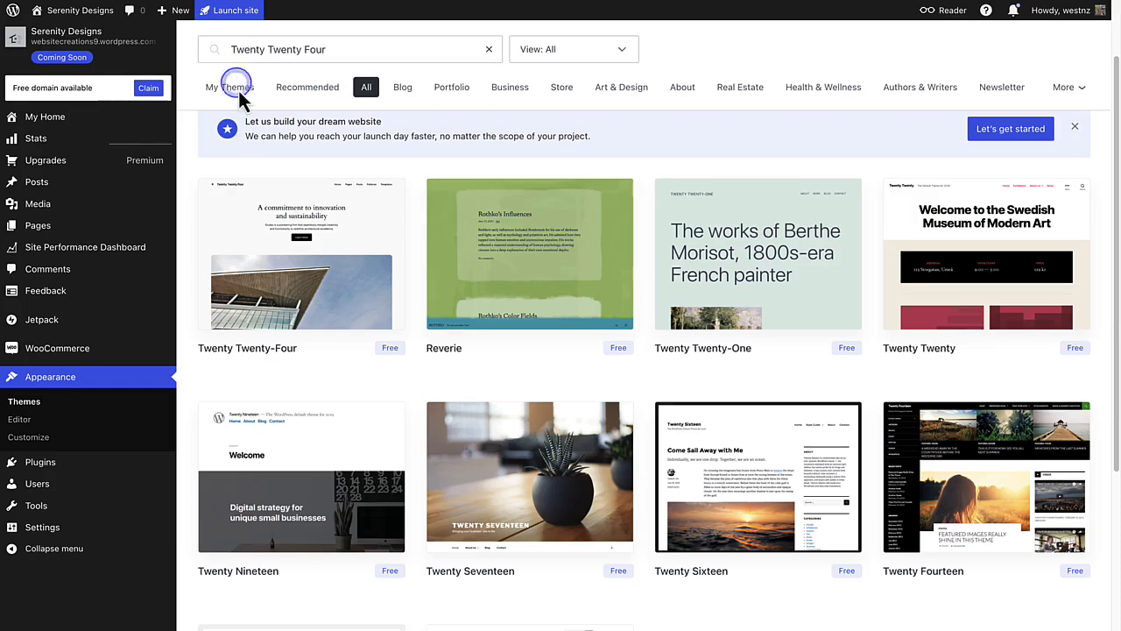
click(298, 263)
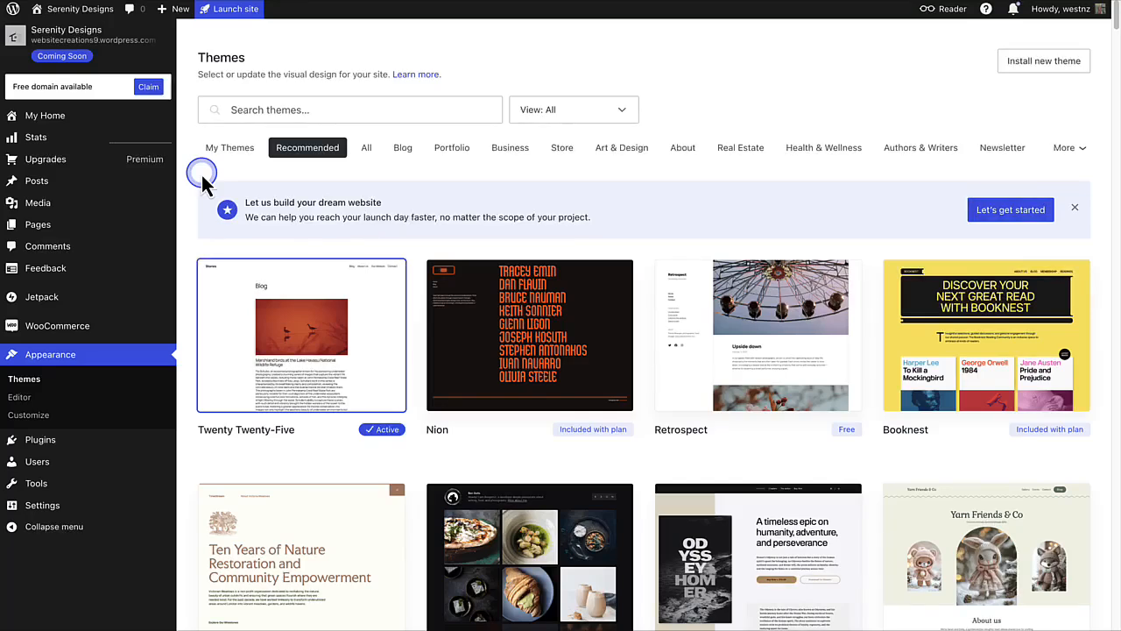
Search the theme library for "Block themes" and browse the matching themes.
click(235, 112)
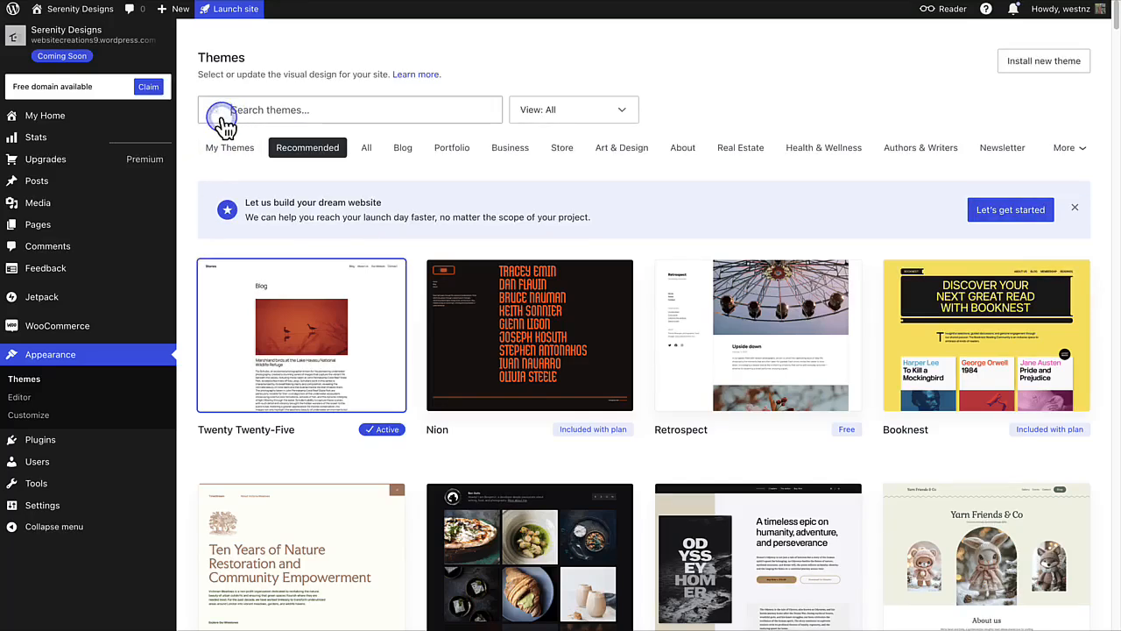
text(Block themes)
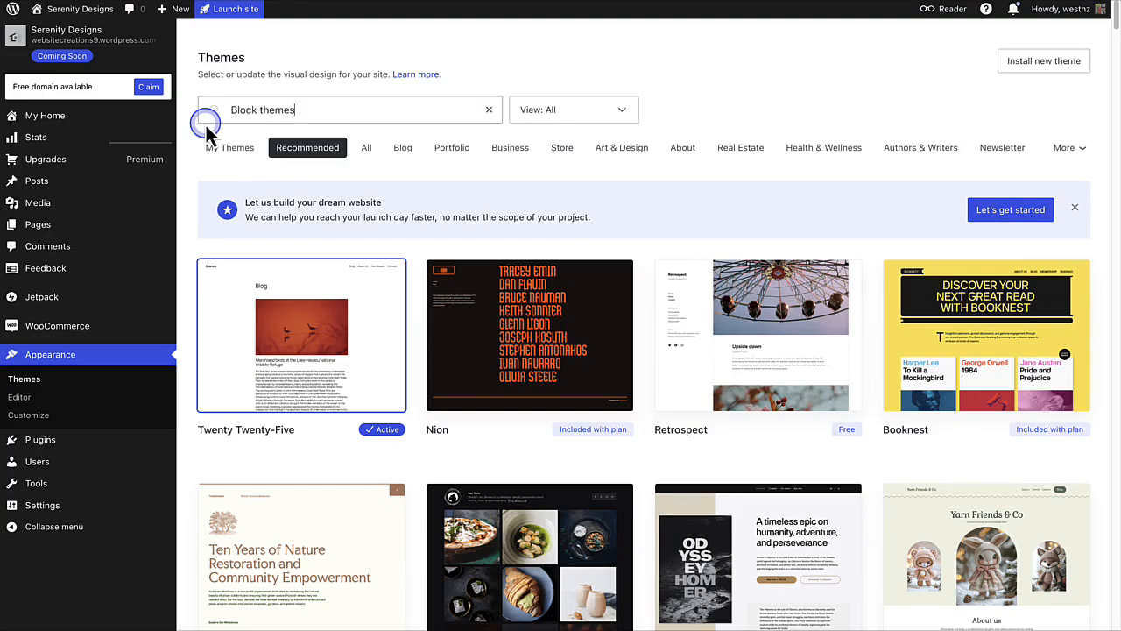
scroll(210, 276, down, 1)
scroll(210, 276, down, 3)
scroll(210, 276, down, 3)
scroll(210, 275, down, 2)
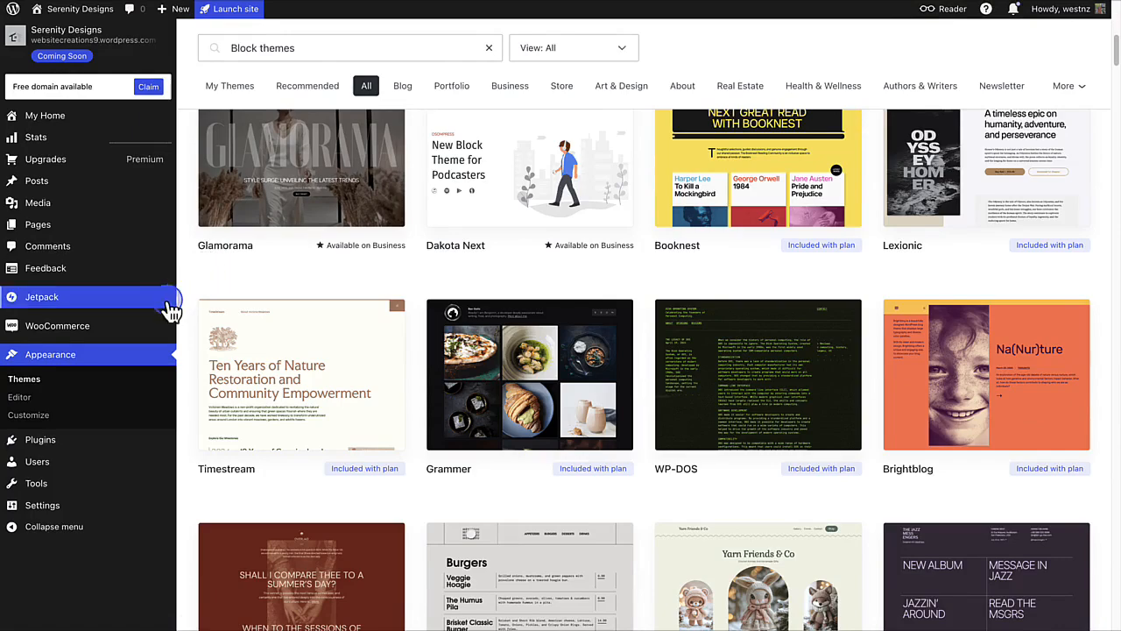
click(95, 399)
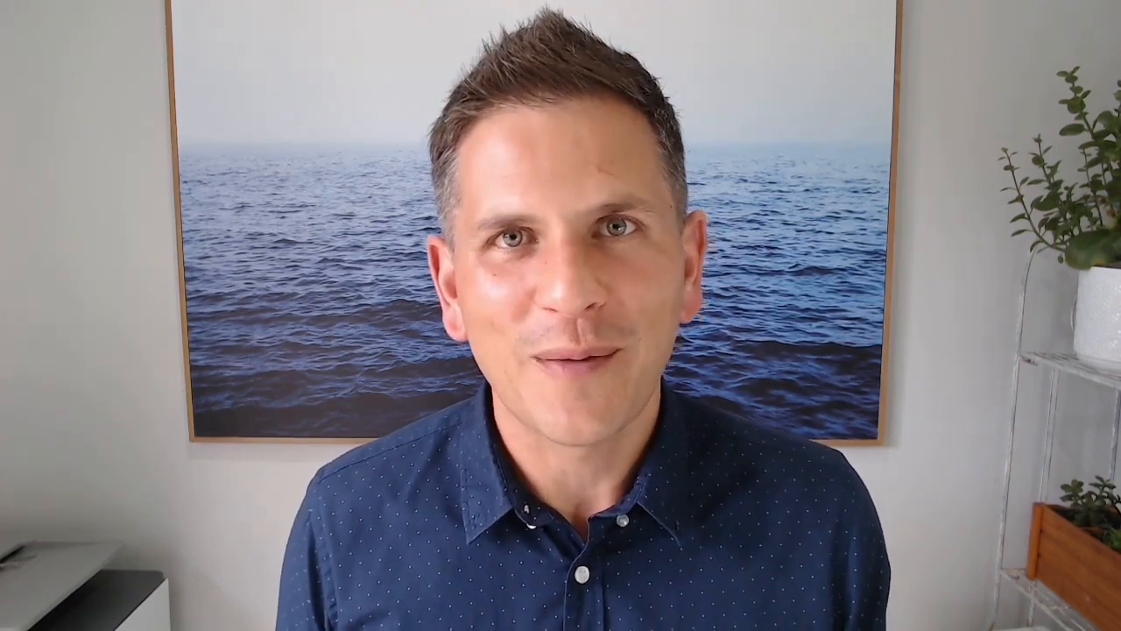
click(513, 336)
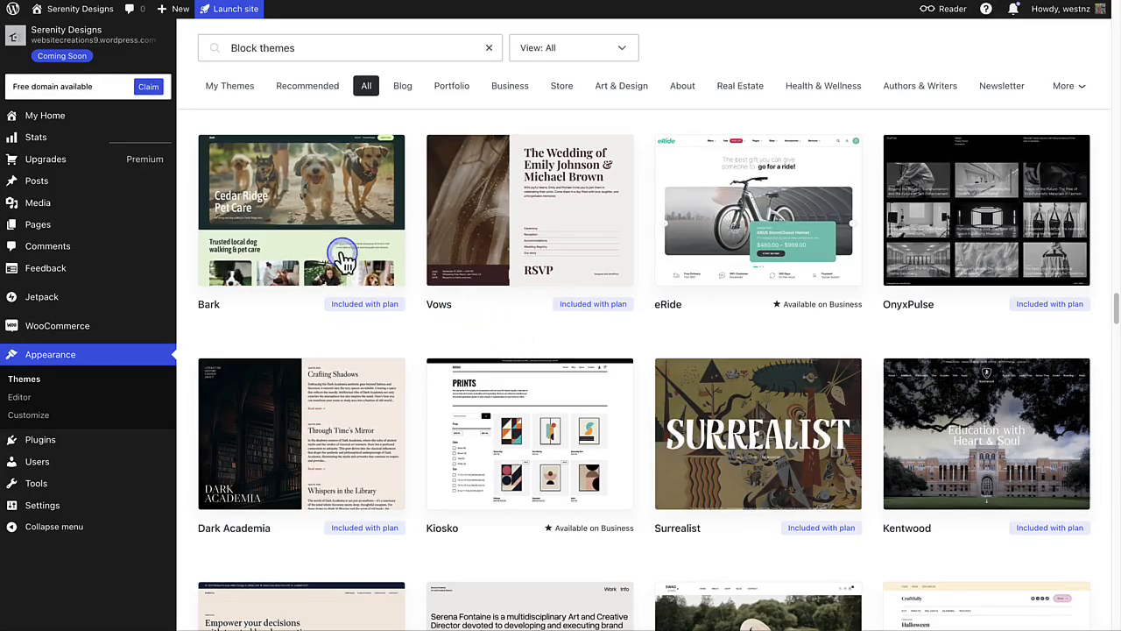
Open the Bark theme's demo site and examine its desktop layout from the header to the contact section.
click(306, 226)
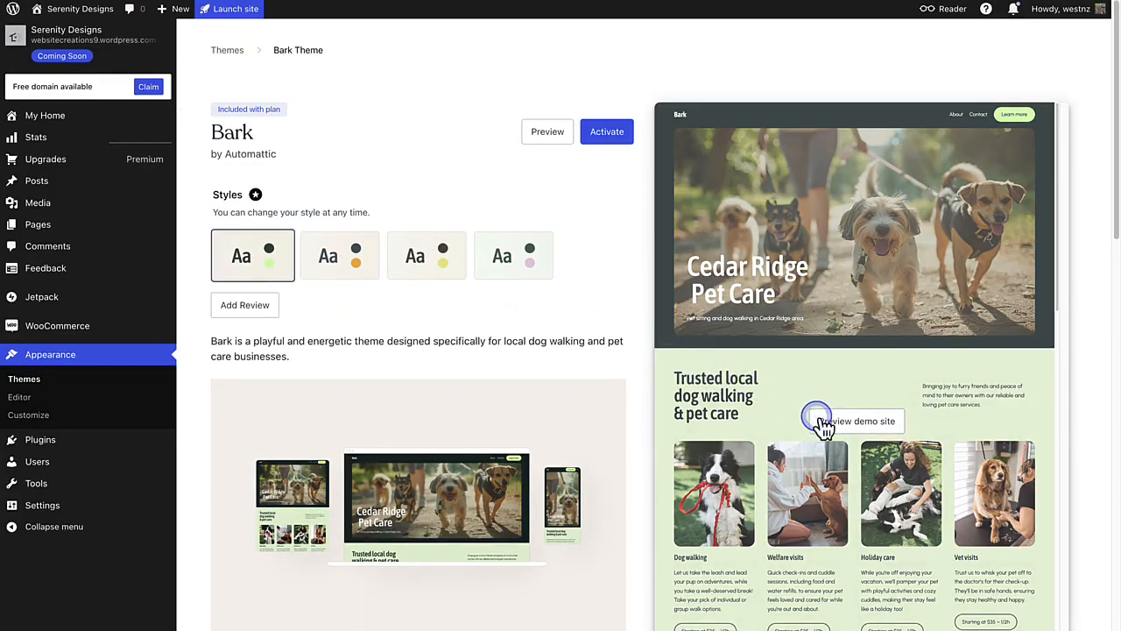
click(859, 423)
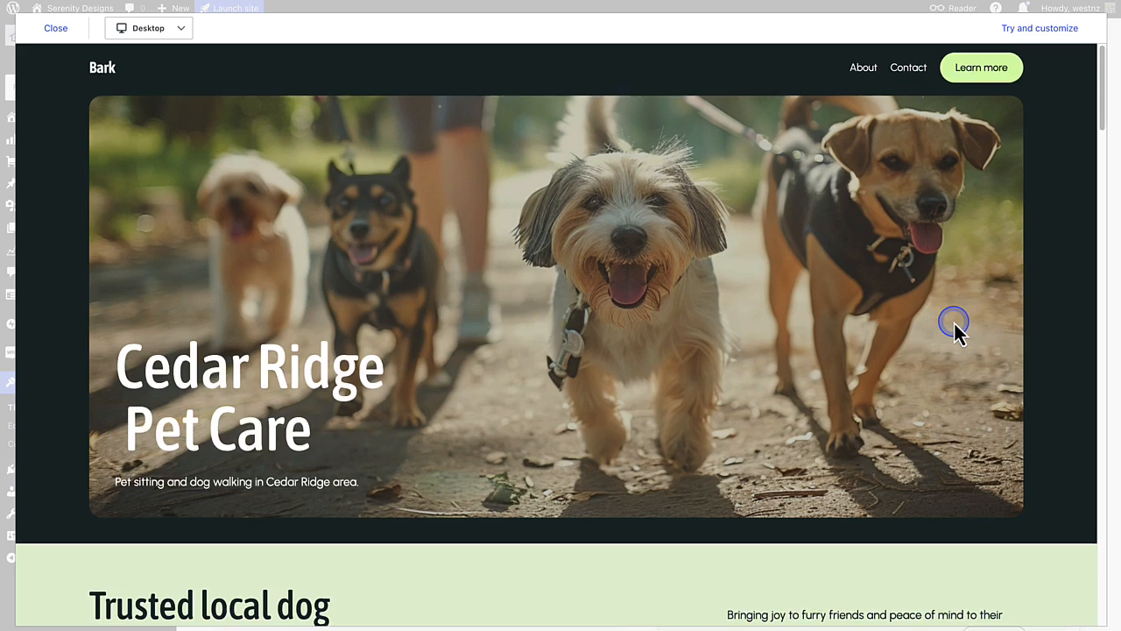
scroll(955, 329, down, 5)
scroll(955, 328, down, 10)
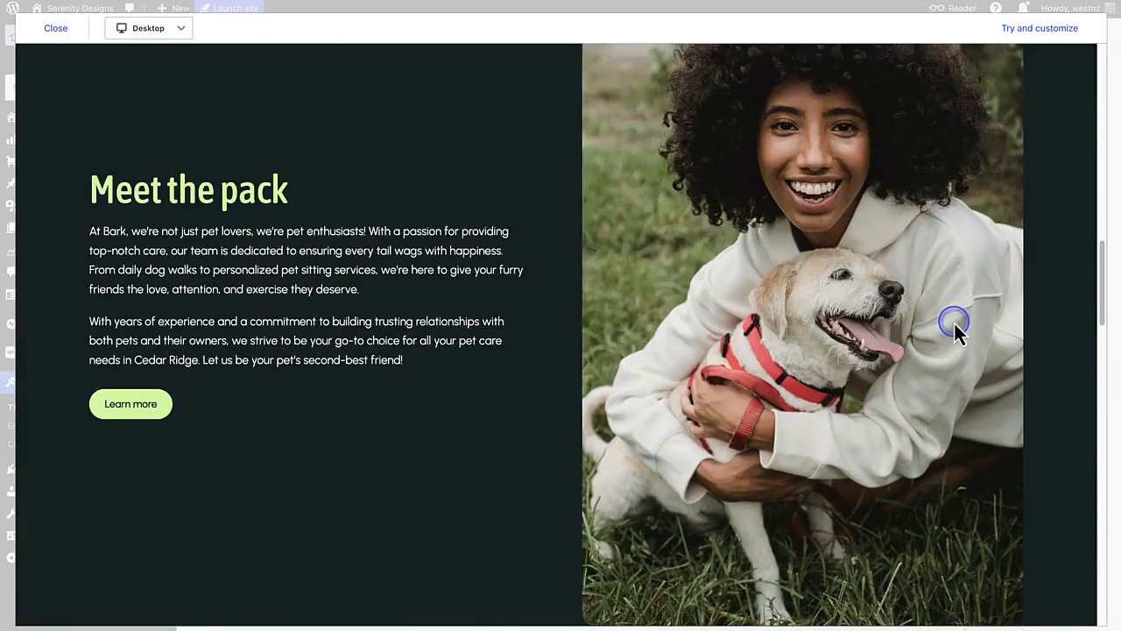
scroll(955, 329, up, 8)
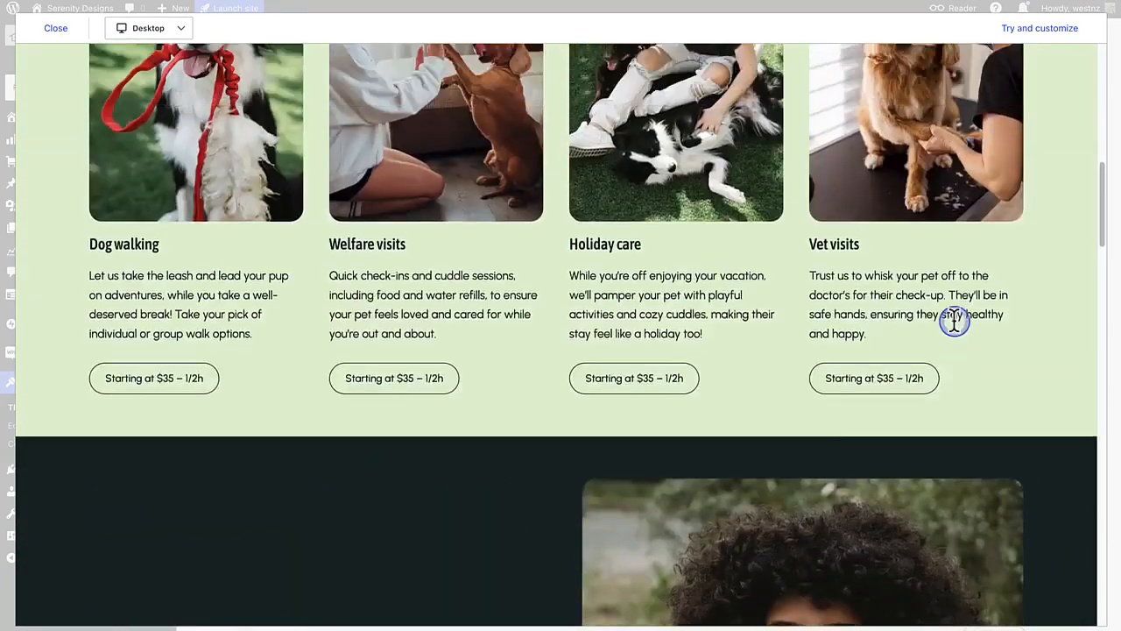
scroll(957, 332, up, 5)
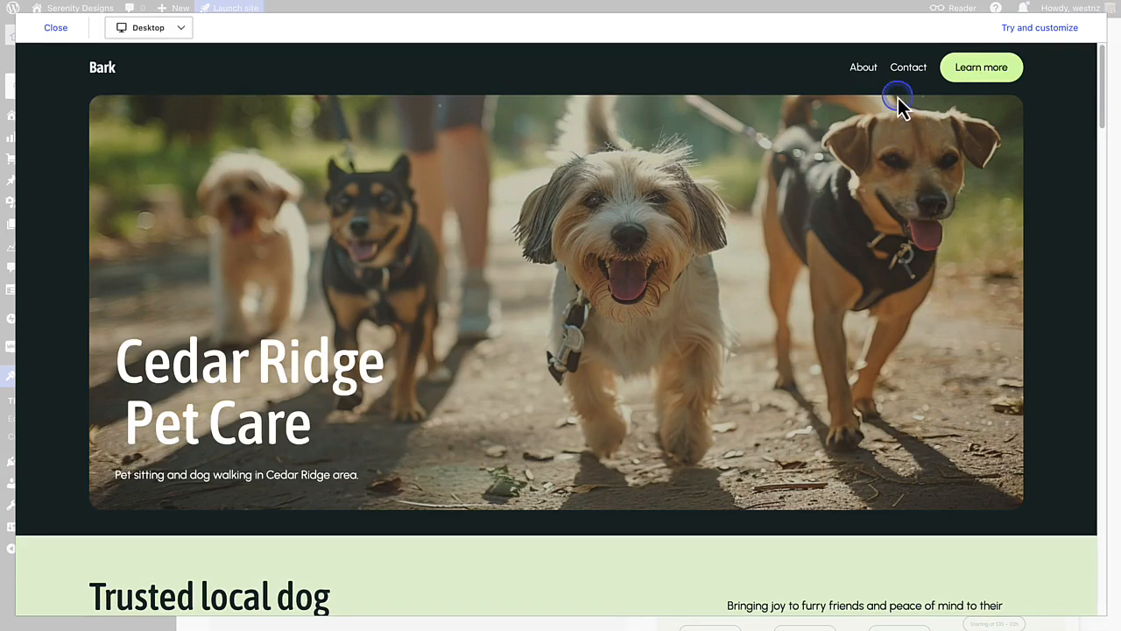
scroll(926, 189, down, 2)
scroll(928, 184, down, 6)
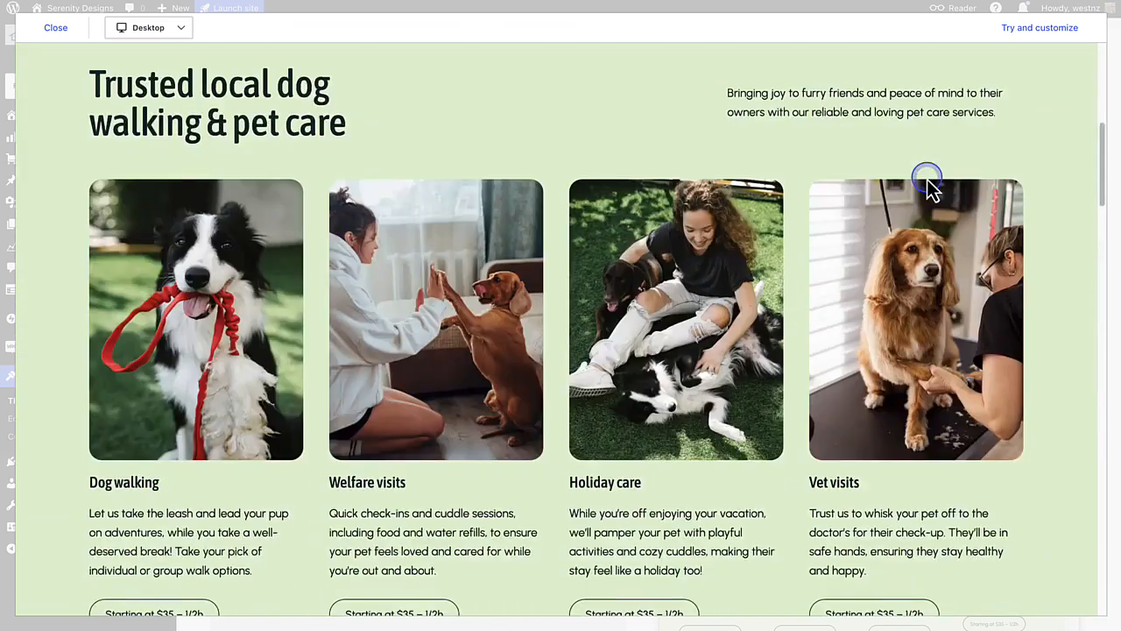
scroll(927, 180, down, 7)
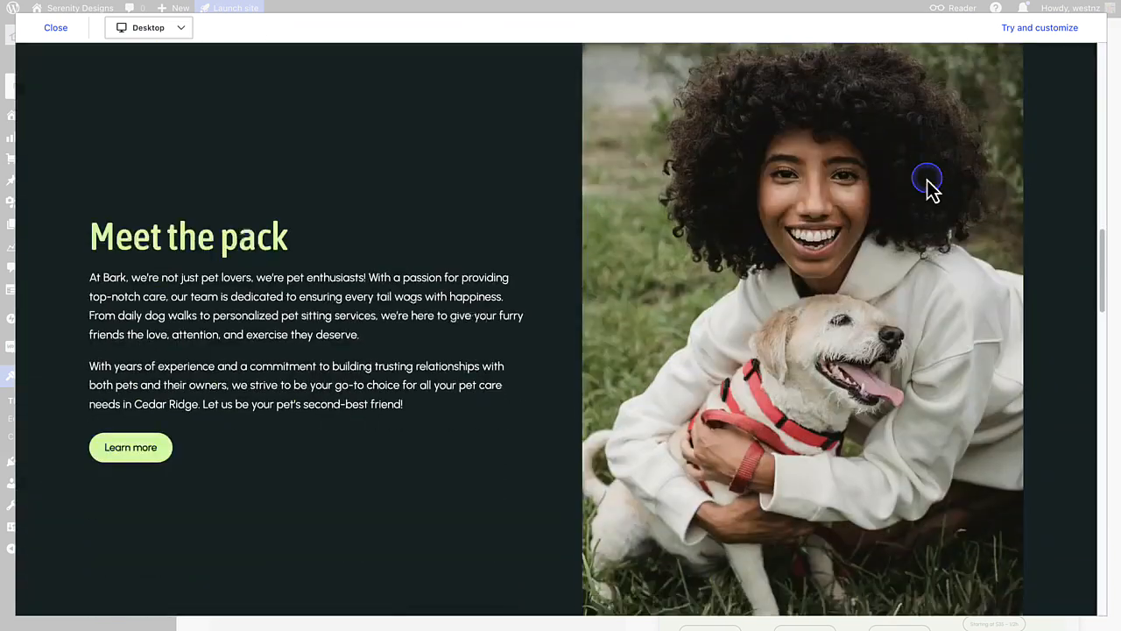
scroll(929, 184, down, 9)
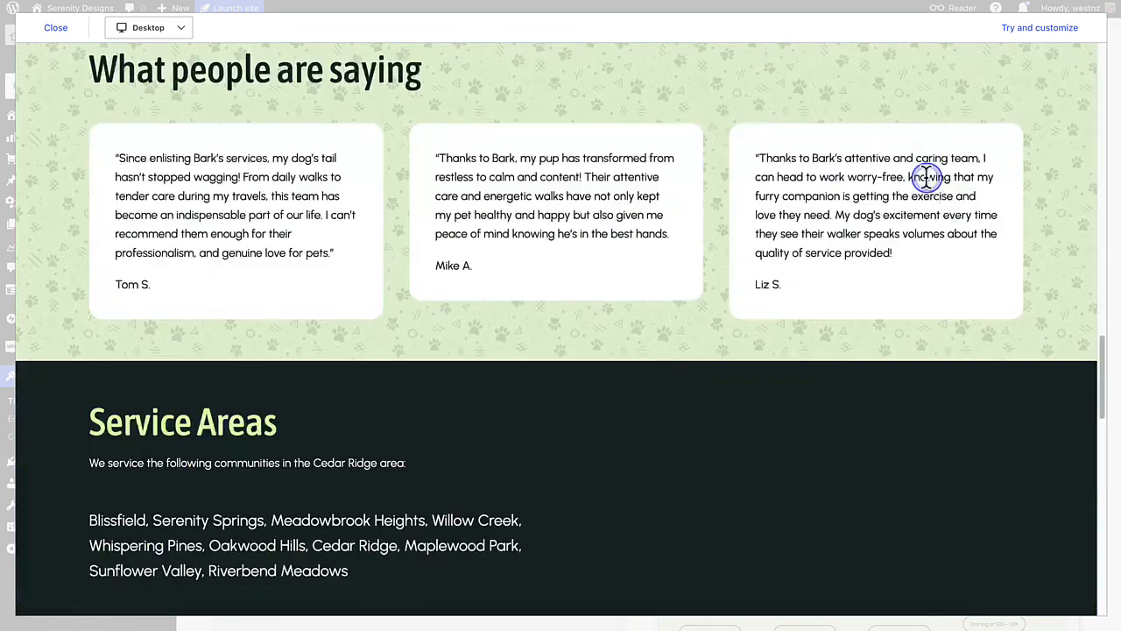
scroll(929, 184, down, 9)
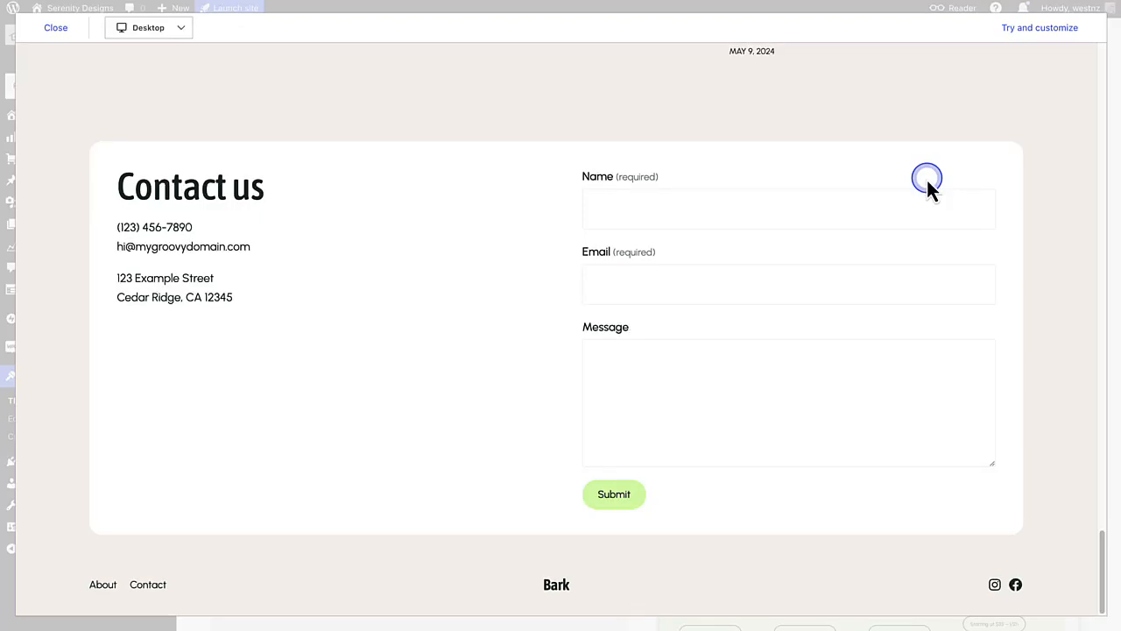
Switch the Bark demo preview to the Phone view and examine the mobile layout.
click(159, 33)
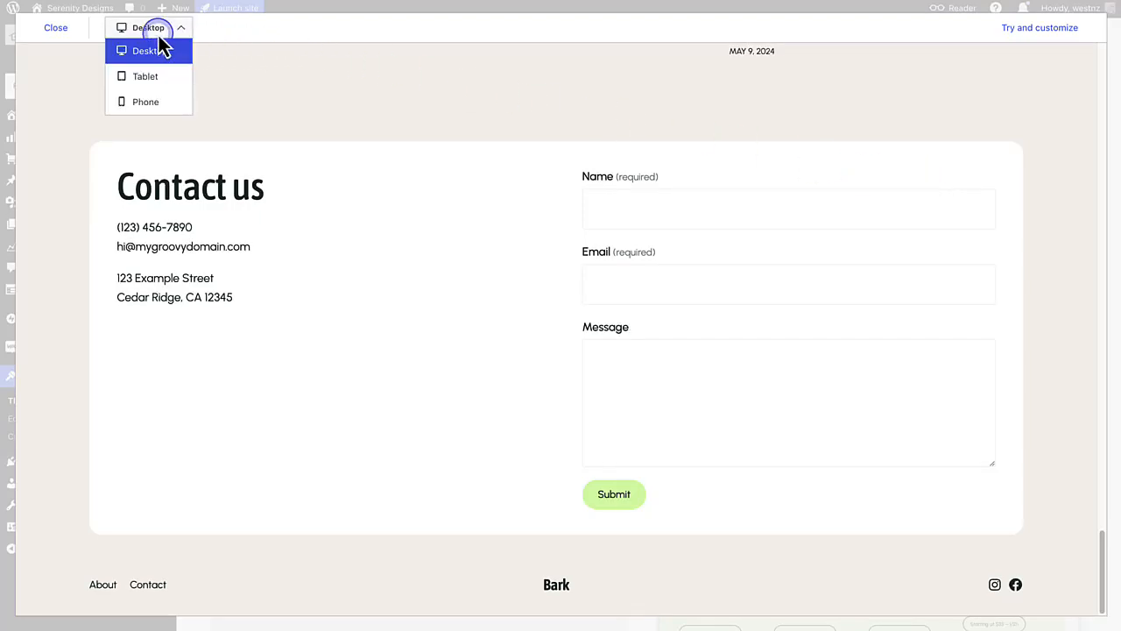
click(141, 102)
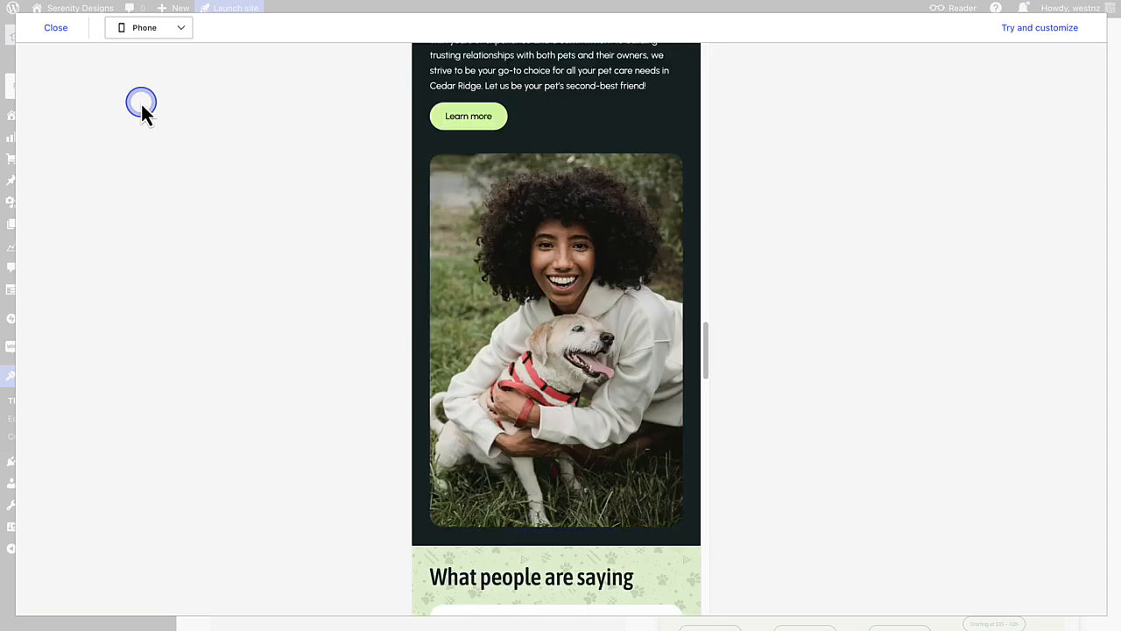
click(486, 293)
scroll(486, 292, down, 2)
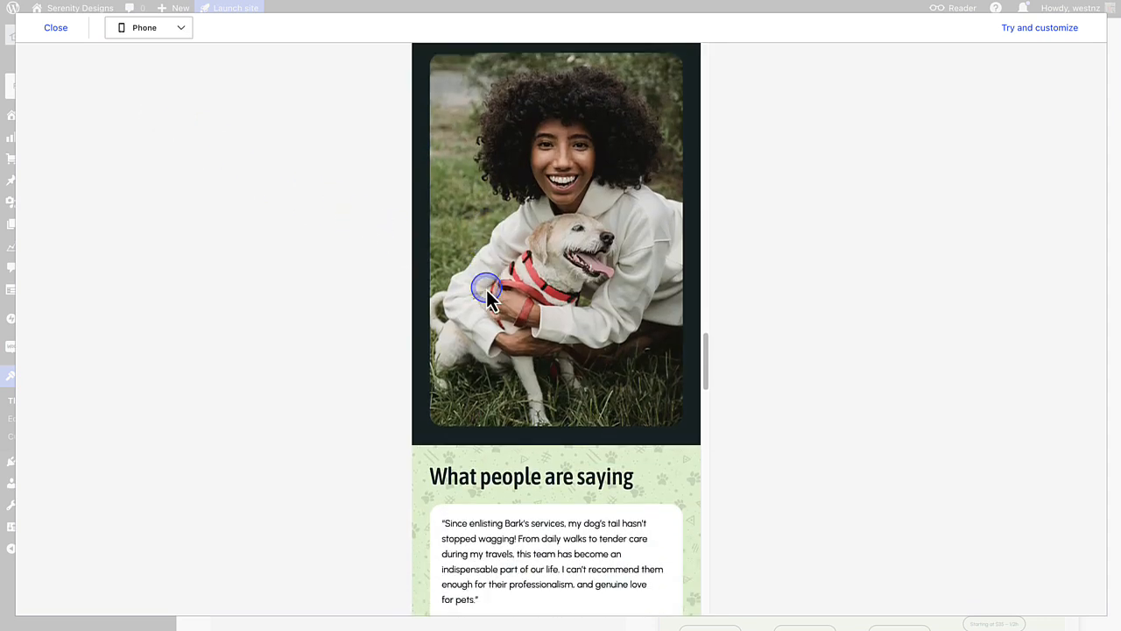
scroll(487, 298, down, 10)
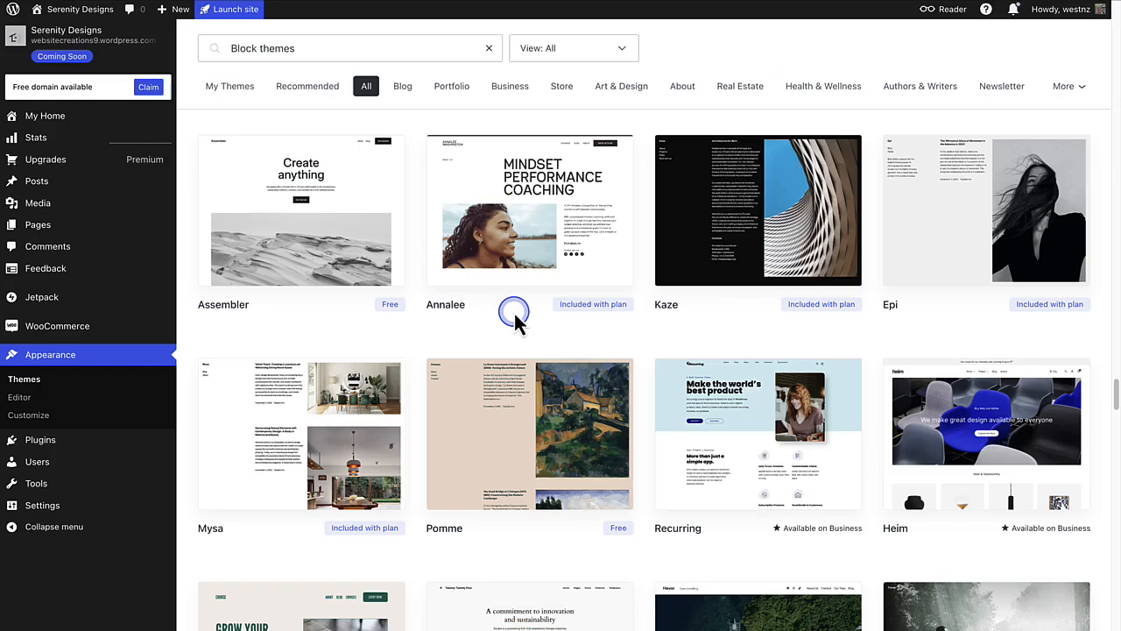
Find Twenty Twenty-Four among the block themes, activate it, and open the site for customization.
scroll(514, 317, down, 3)
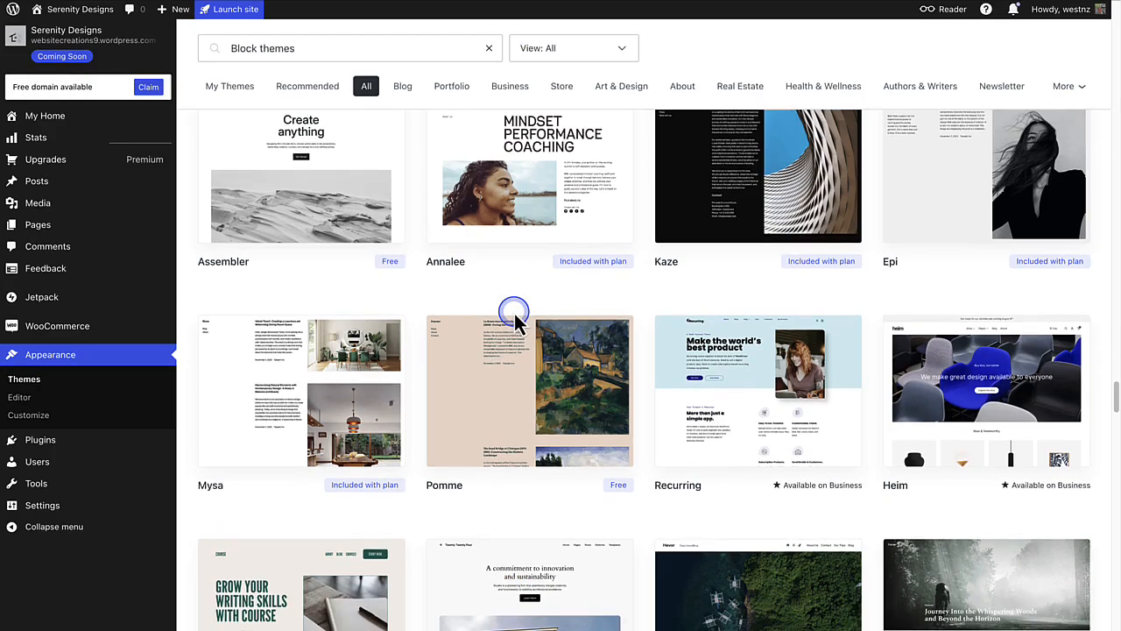
scroll(517, 320, down, 3)
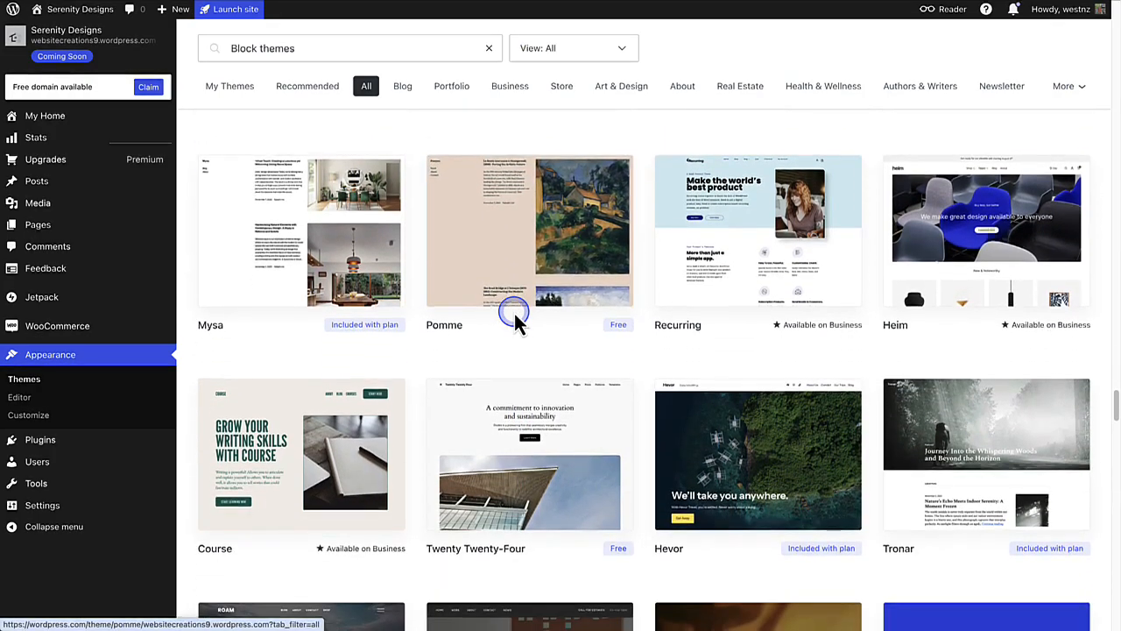
scroll(517, 321, down, 2)
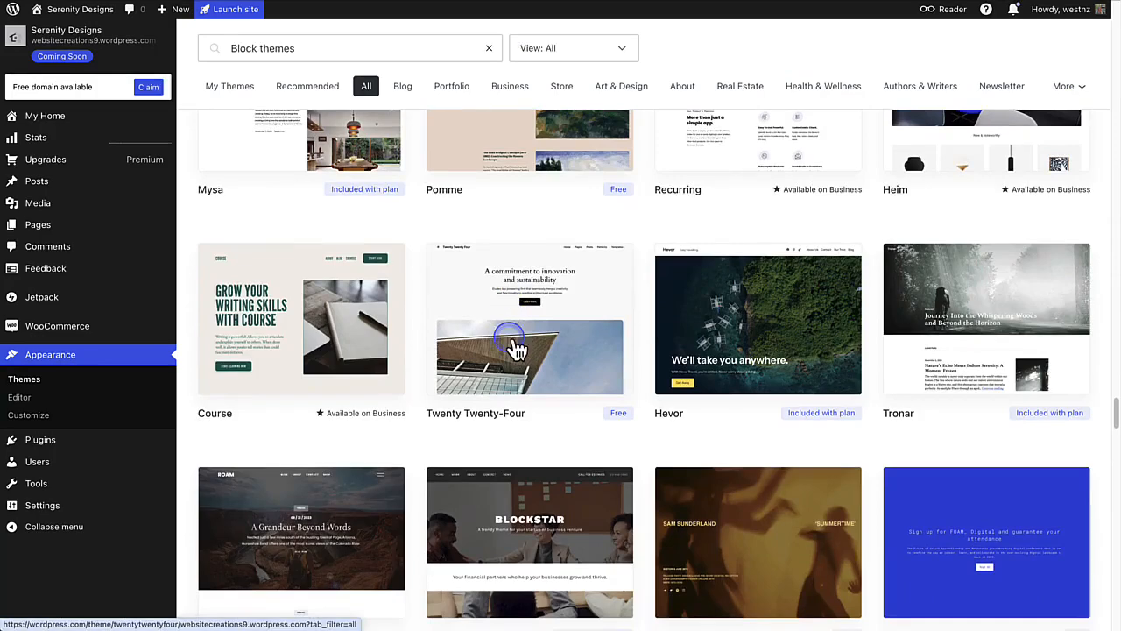
click(528, 341)
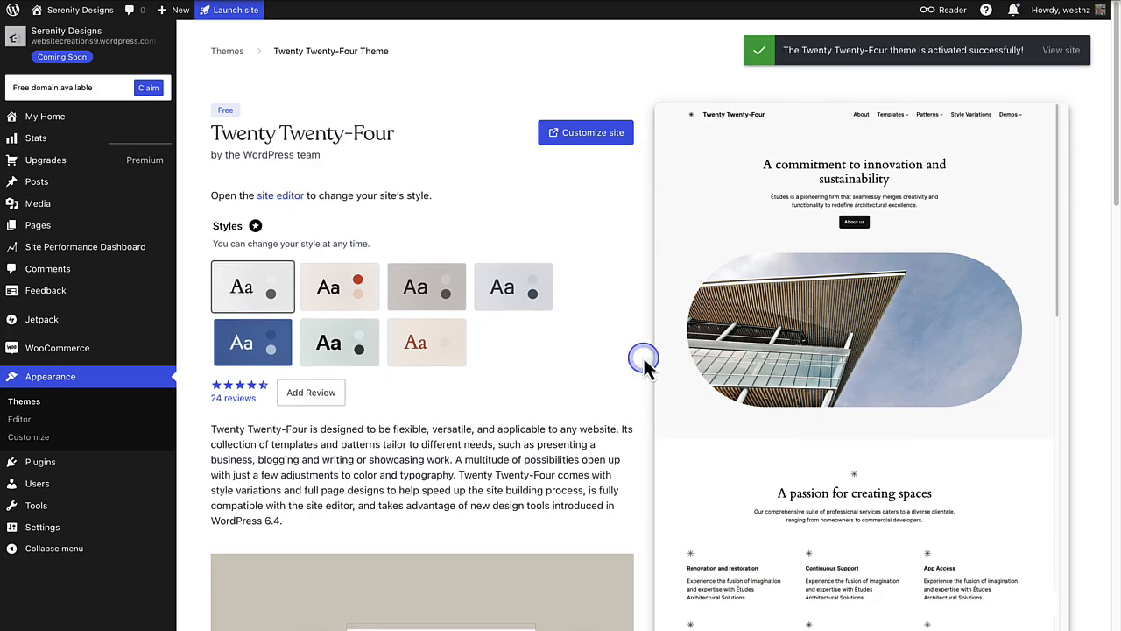
click(587, 140)
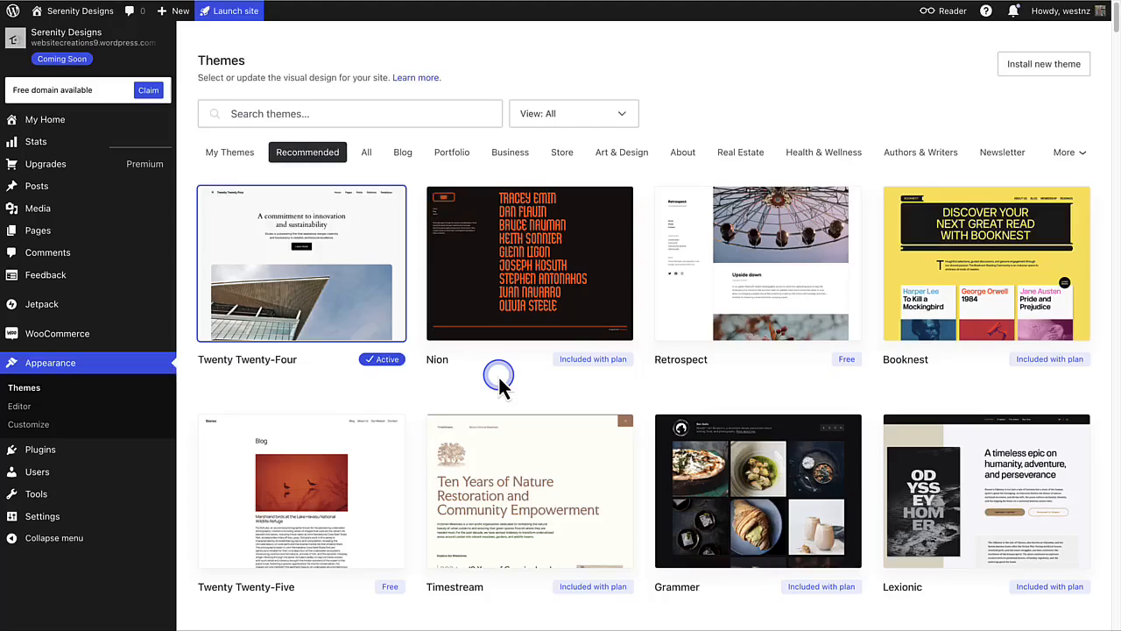
Show only the site's own themes and open the Twenty Twenty-Five theme's details.
click(237, 156)
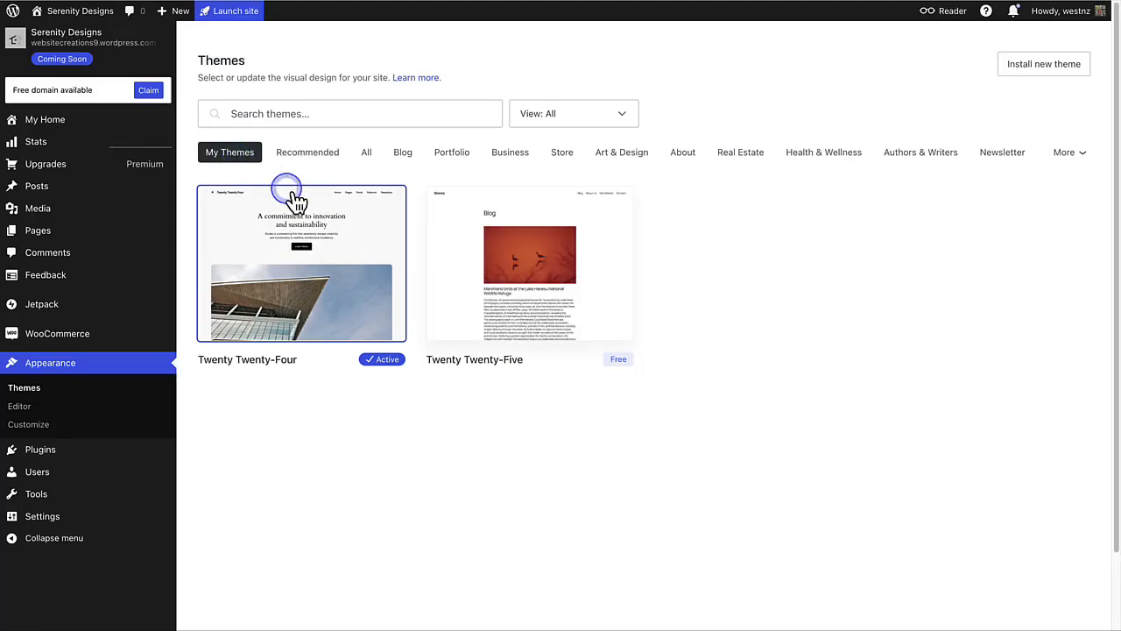
click(530, 292)
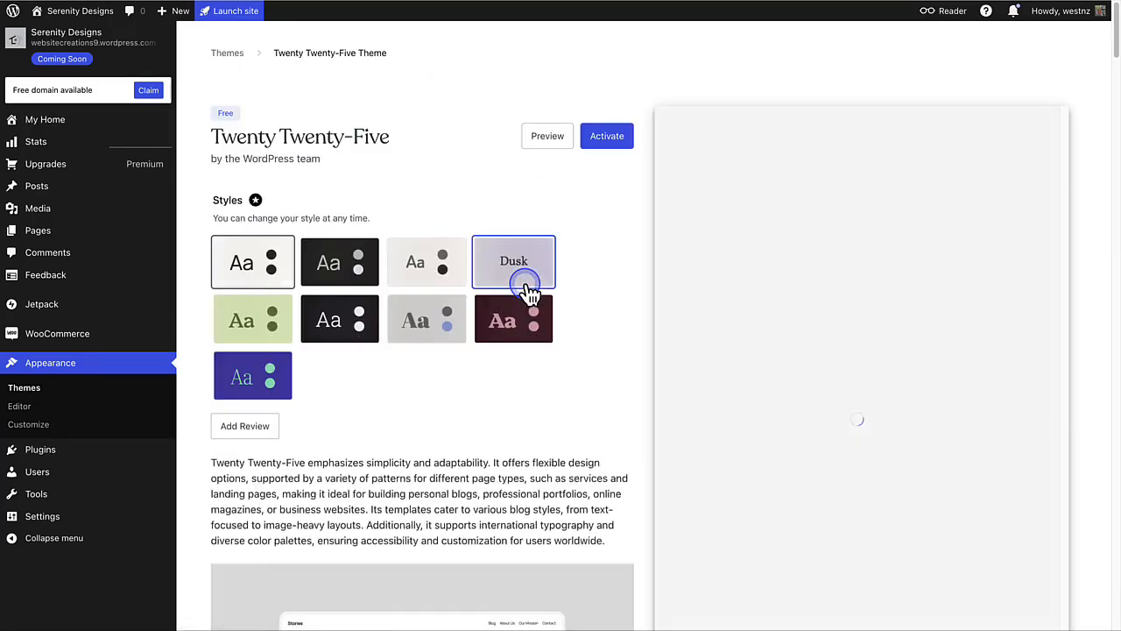
Activate the Twenty Twenty-Five theme for the site.
click(605, 140)
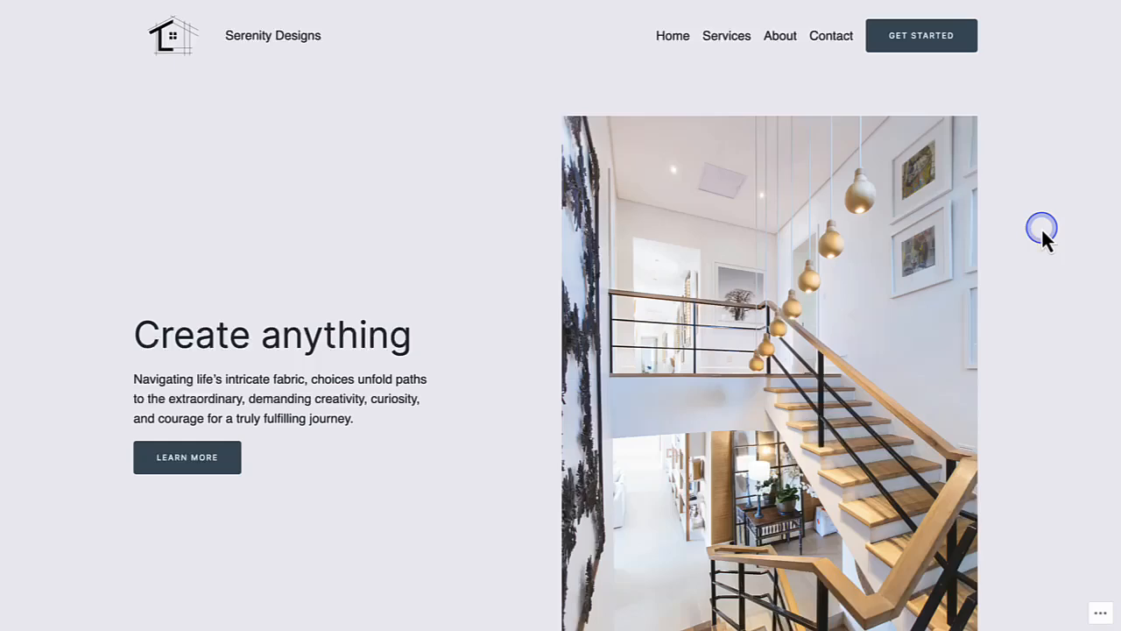
Examine the Serenity Designs homepage from the hero section through services, resources and the quote to the customer reviews.
scroll(1041, 228, down, 3)
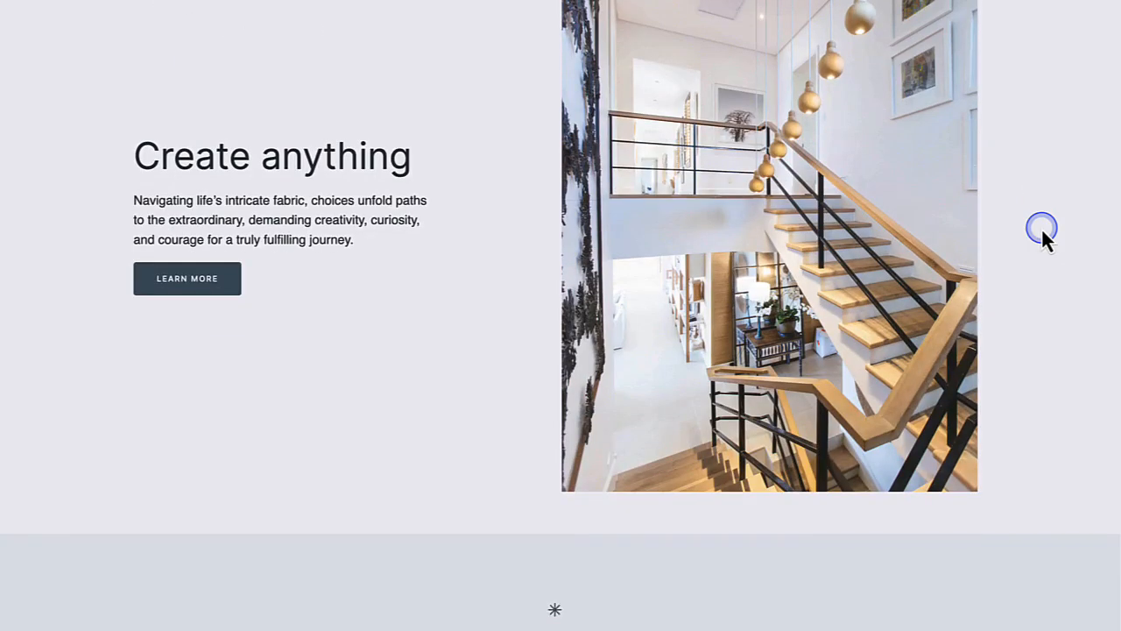
scroll(1042, 227, down, 4)
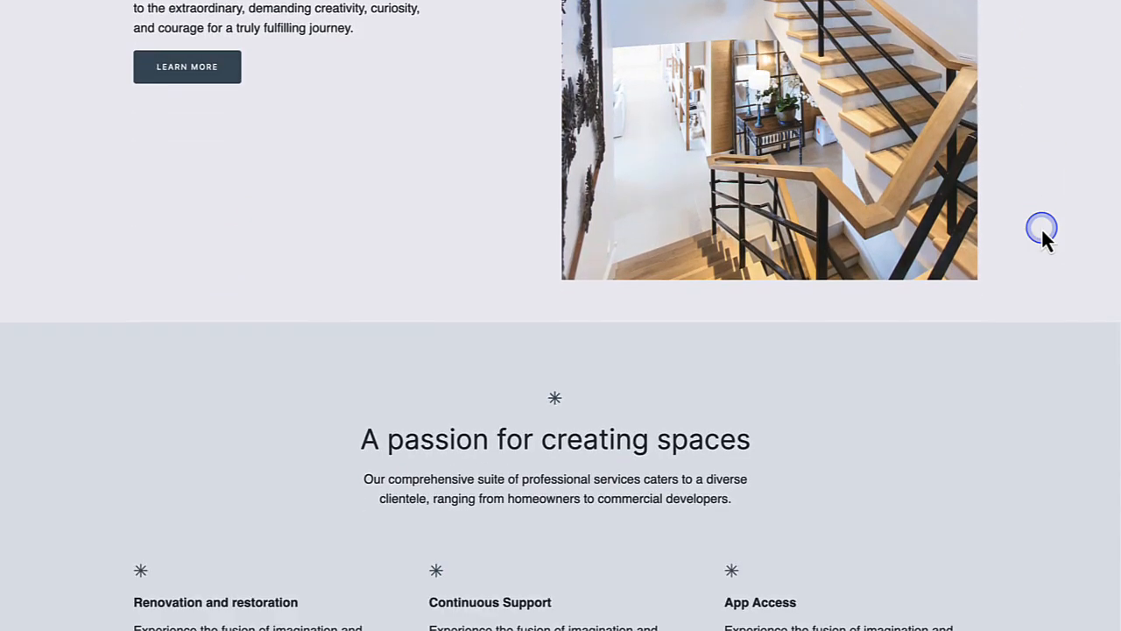
scroll(1041, 228, down, 3)
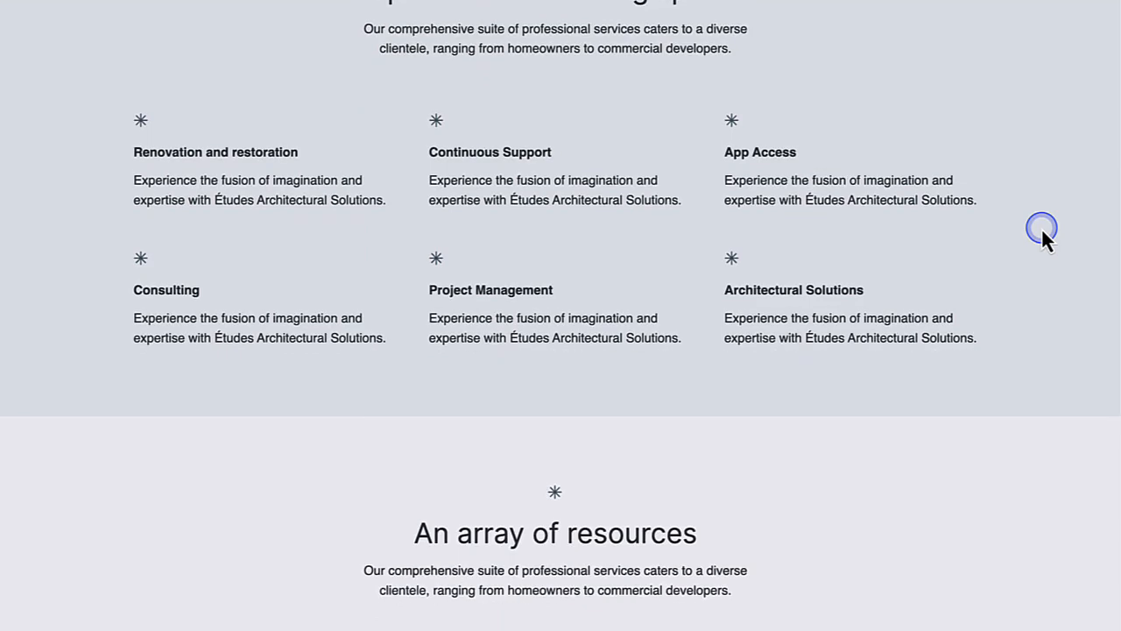
scroll(1041, 228, down, 1)
scroll(1041, 228, down, 8)
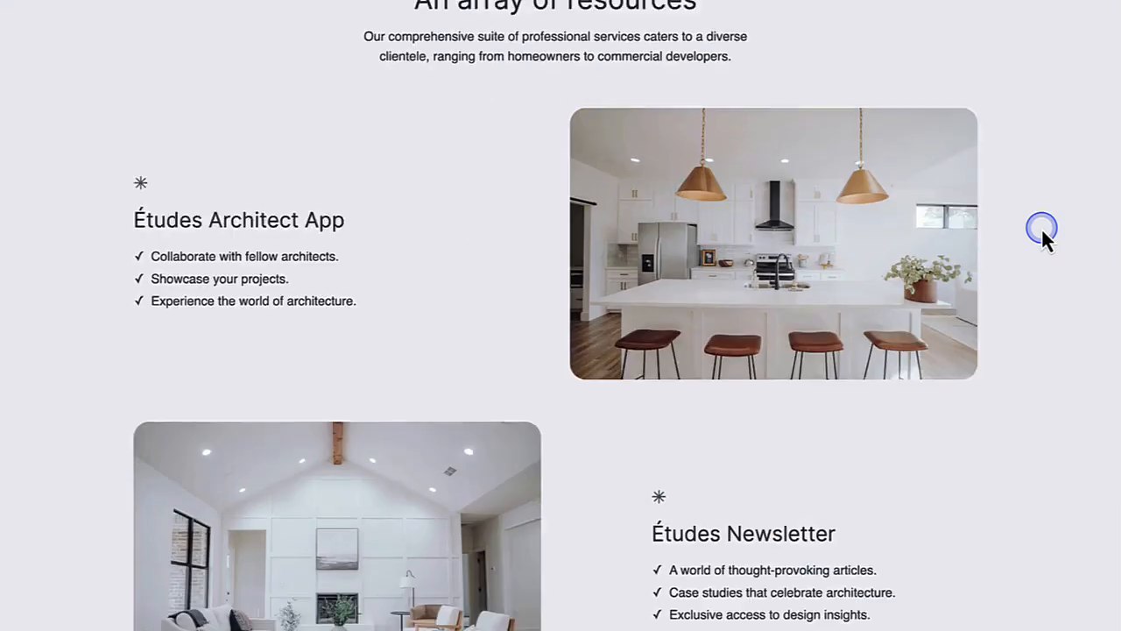
scroll(1042, 230, down, 4)
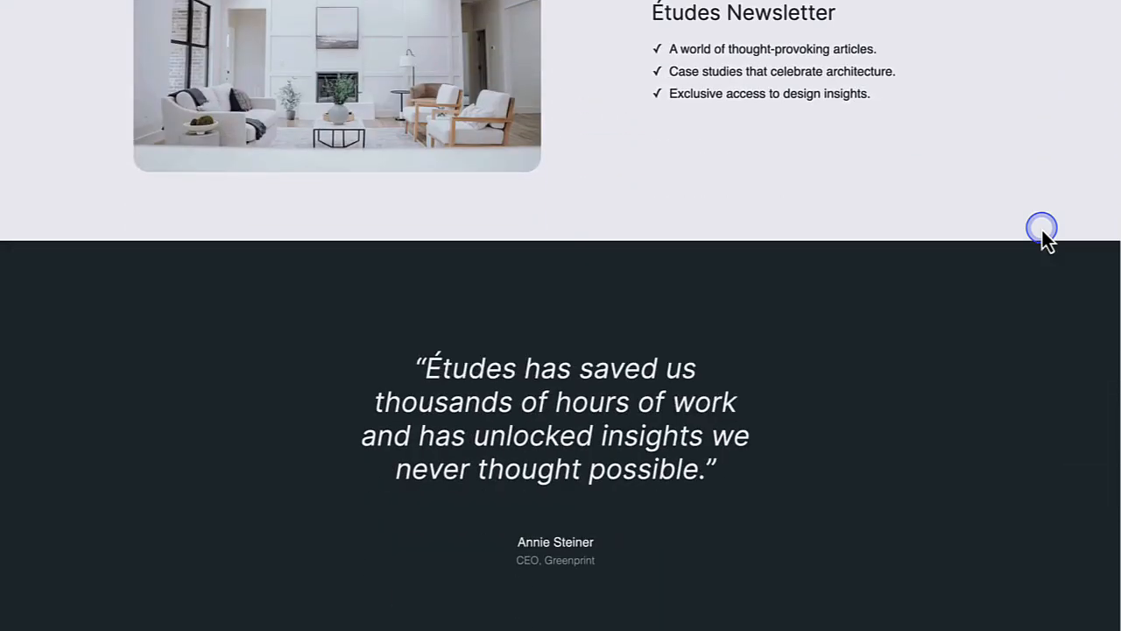
scroll(1041, 229, down, 2)
scroll(1042, 229, down, 6)
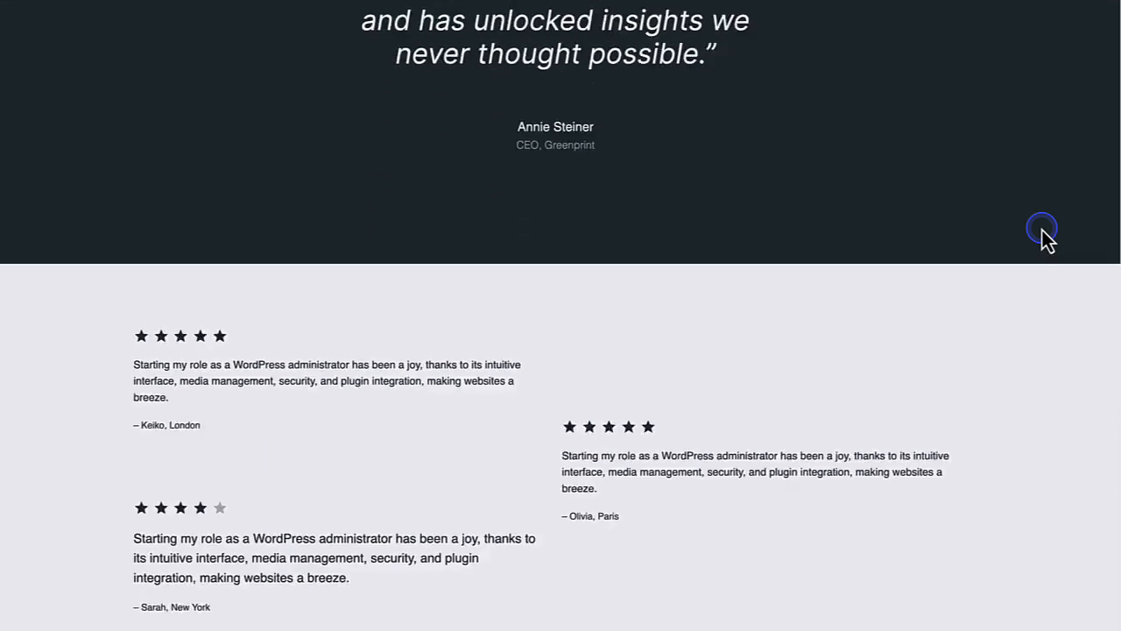
scroll(1041, 229, down, 4)
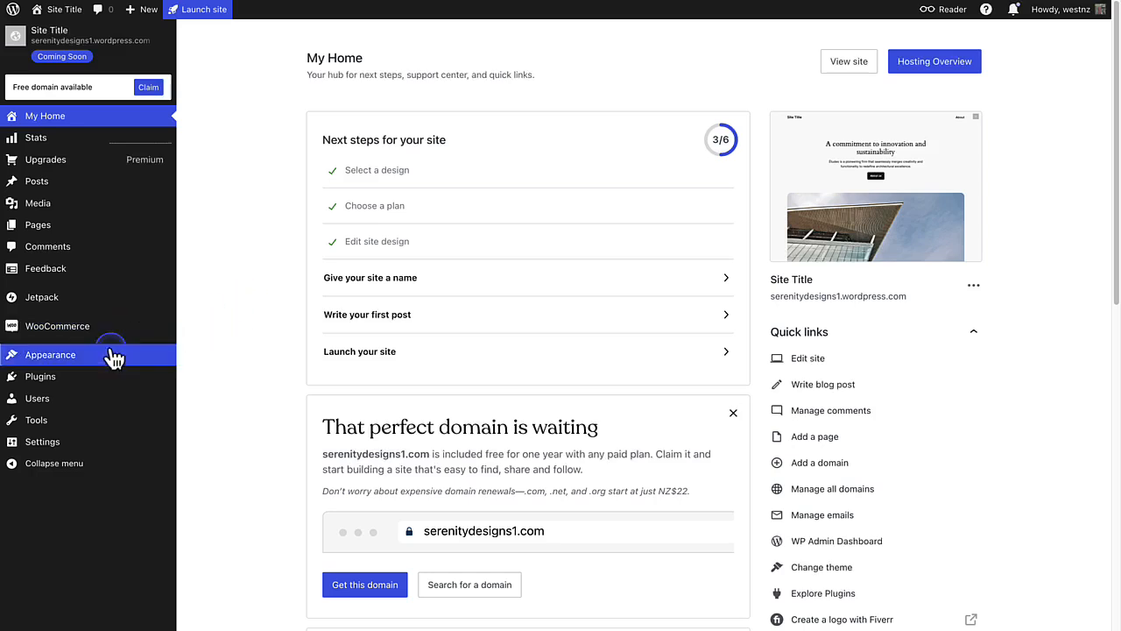
Open the site editor from the dashboard and start editing the Blog Home template.
mouse_move(78, 367)
click(200, 376)
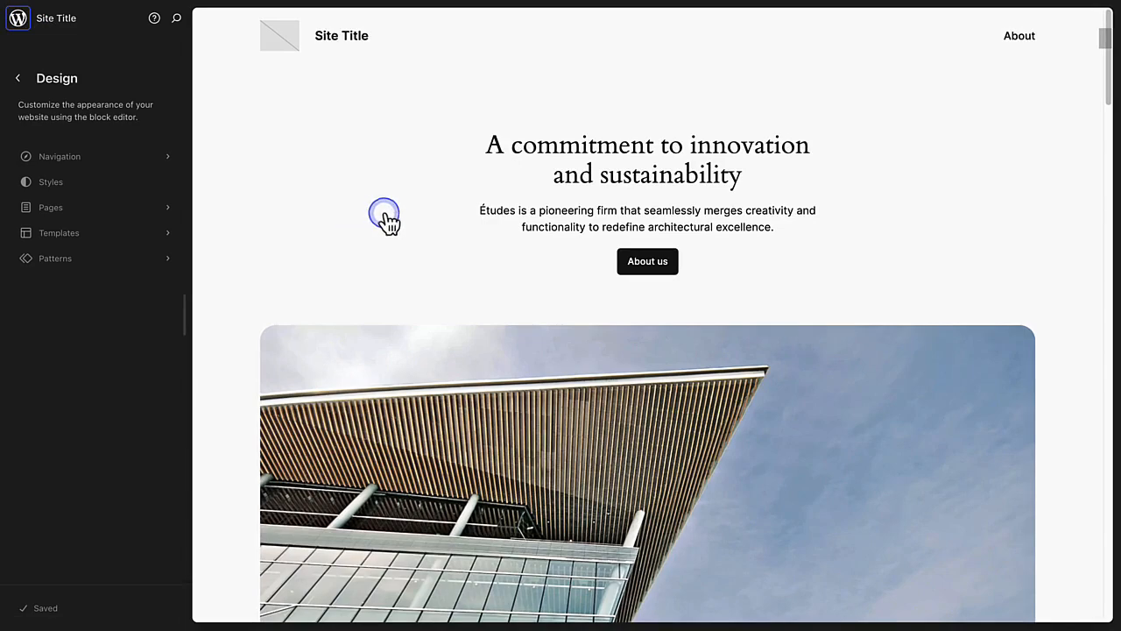
click(380, 230)
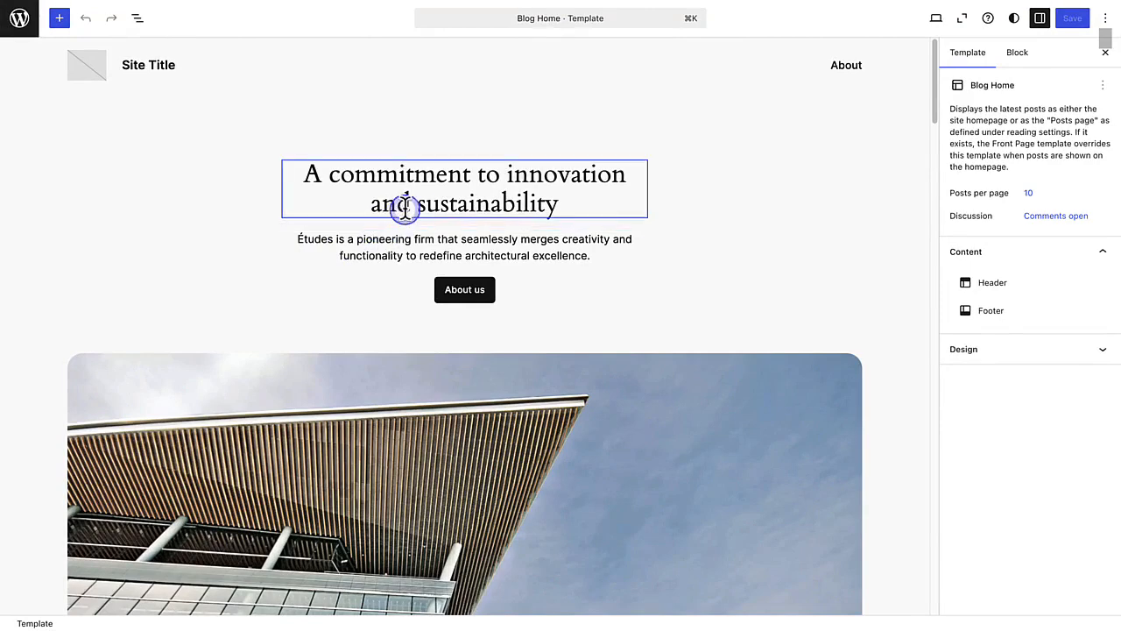
Inspect the block settings of the hero heading, the paragraph, the About us button and the building image in turn.
click(429, 183)
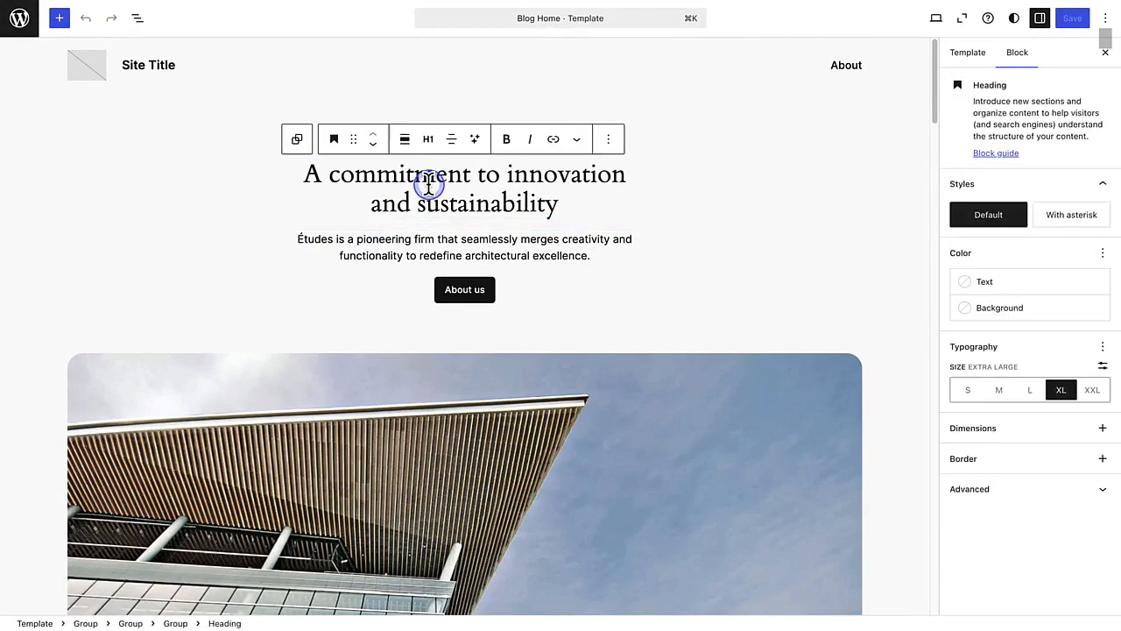
click(431, 238)
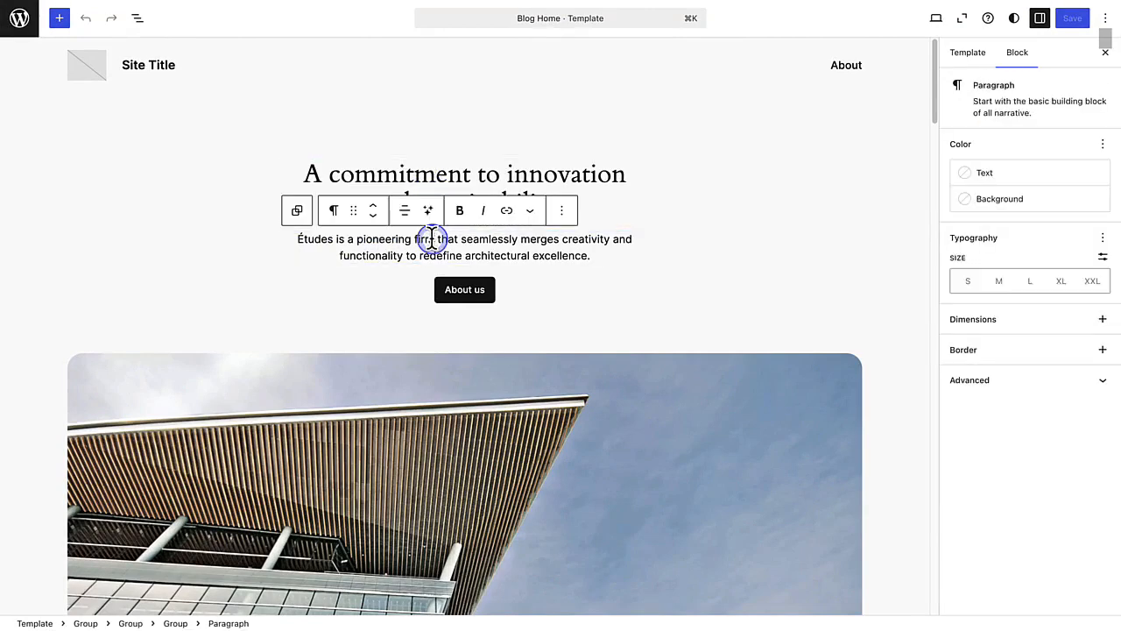
click(460, 289)
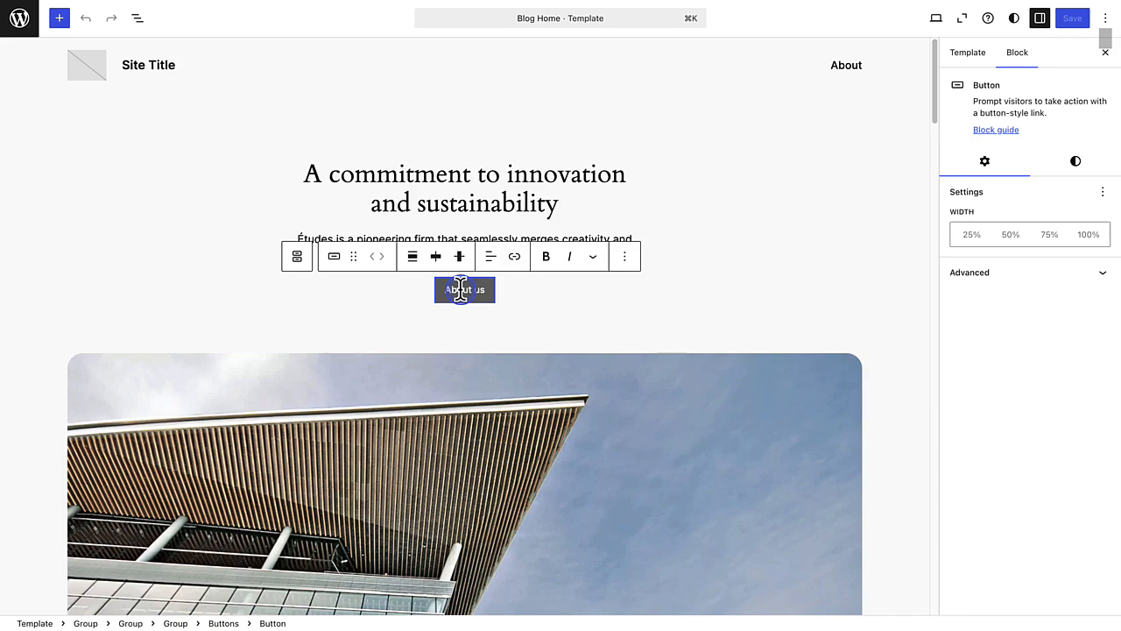
scroll(478, 325, down, 4)
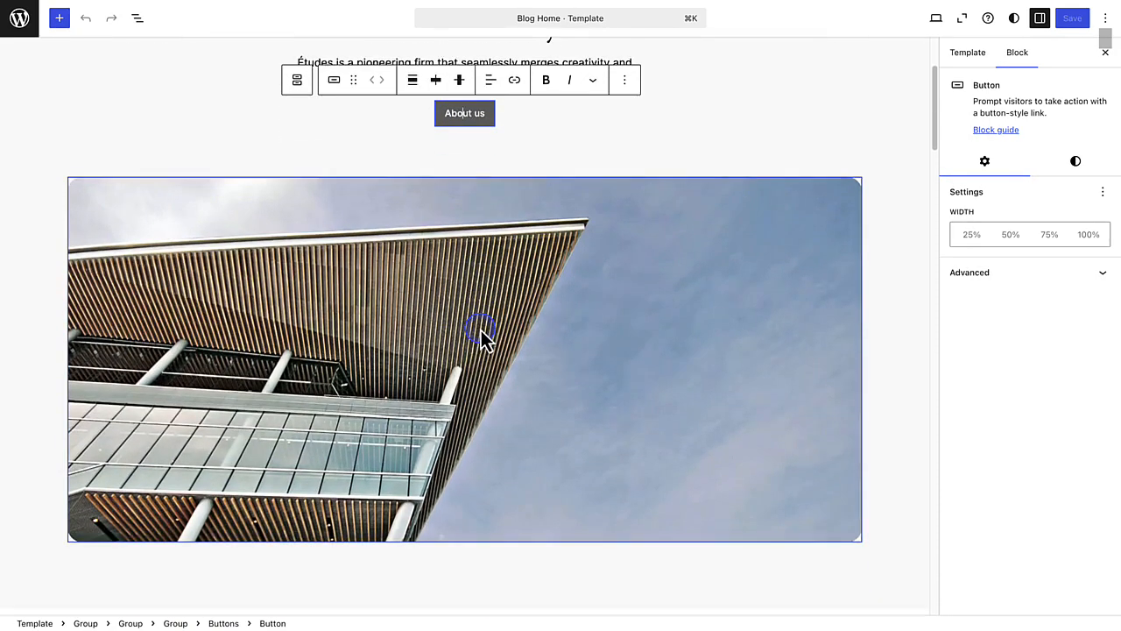
click(477, 331)
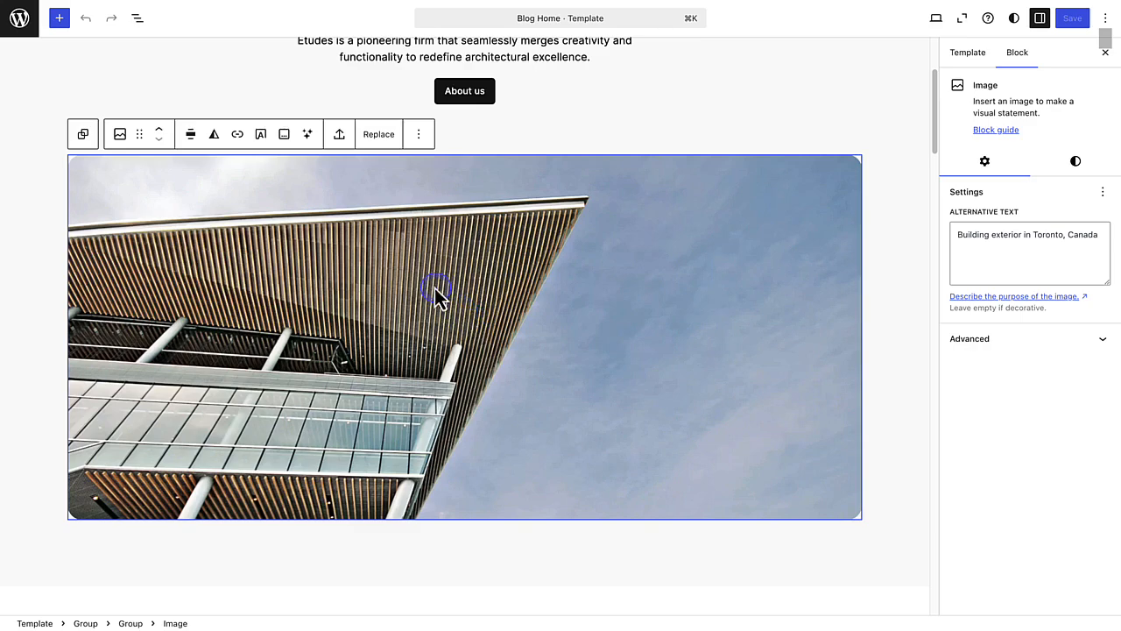
Search the block library for "Image", clear the search and close the library.
click(59, 19)
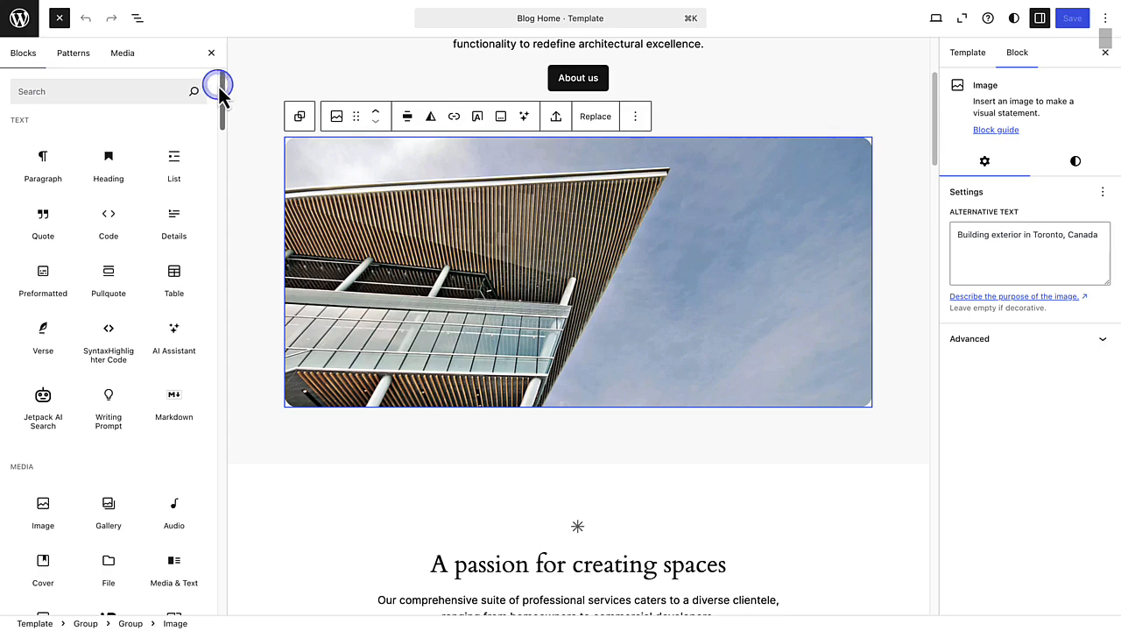
drag(224, 87, 76, 90)
click(76, 90)
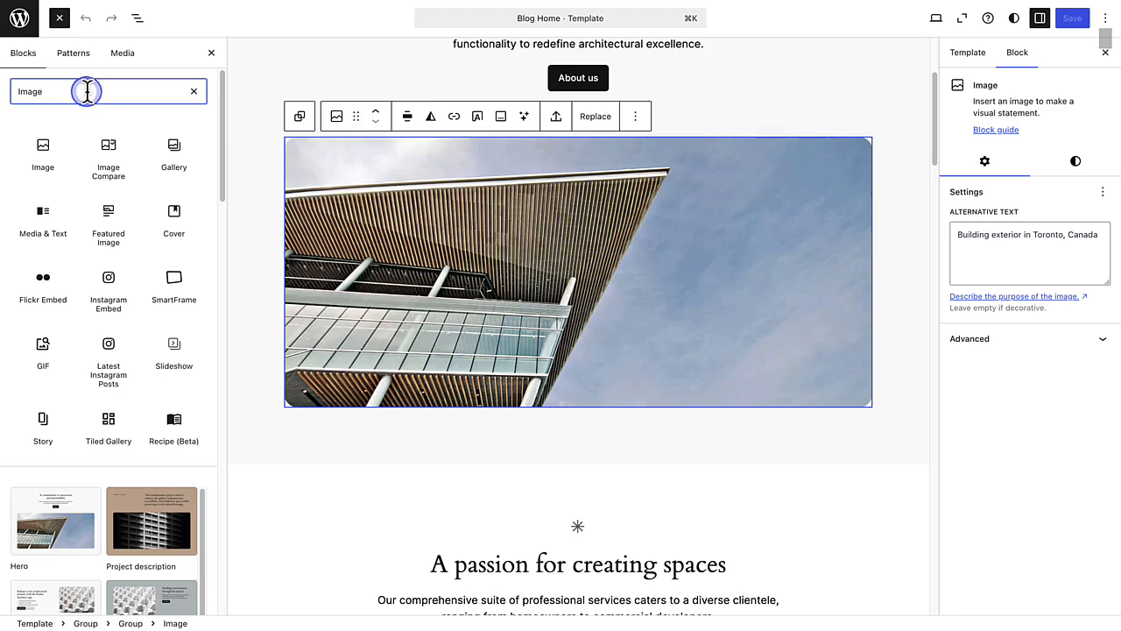
click(194, 91)
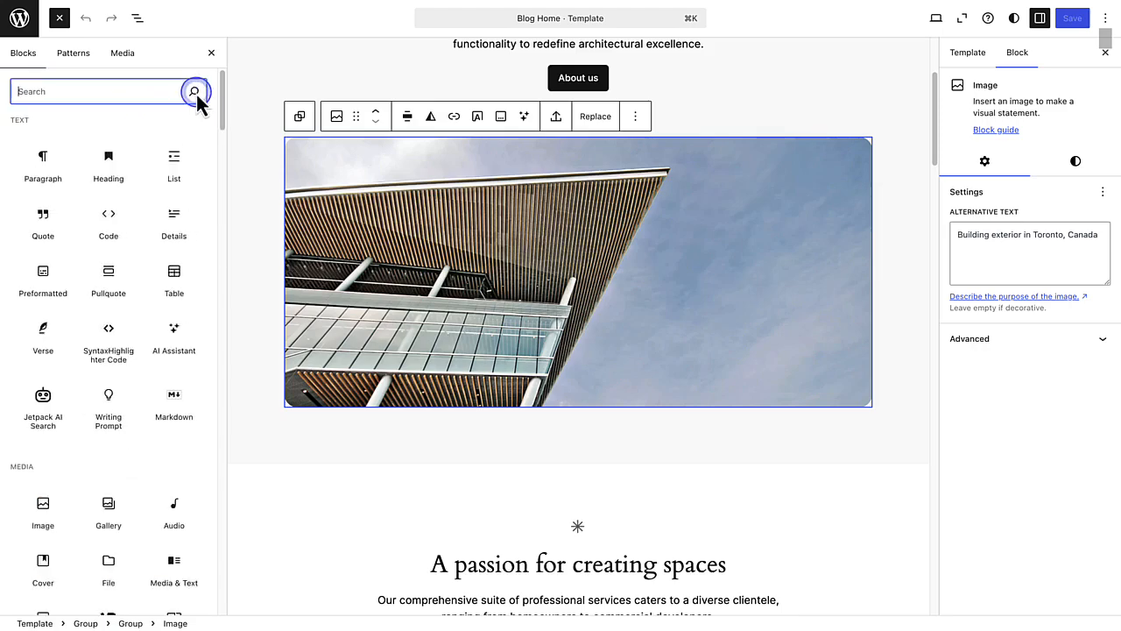
click(211, 53)
Examine the Blog Home template's sections below the hero image, including services and resources.
scroll(592, 246, down, 8)
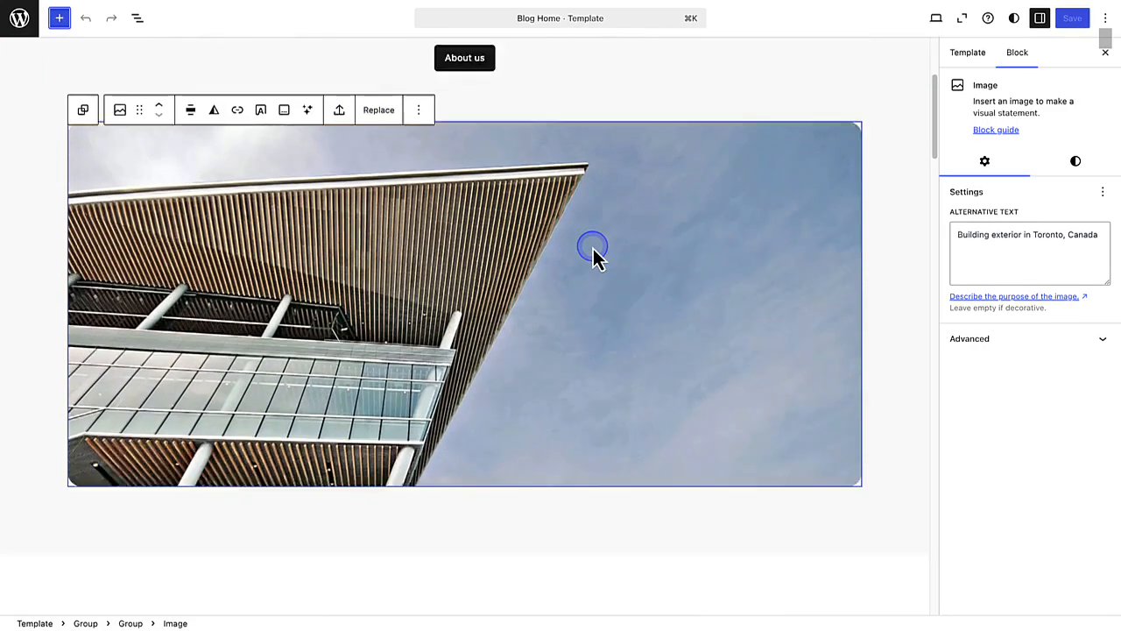
scroll(595, 248, down, 8)
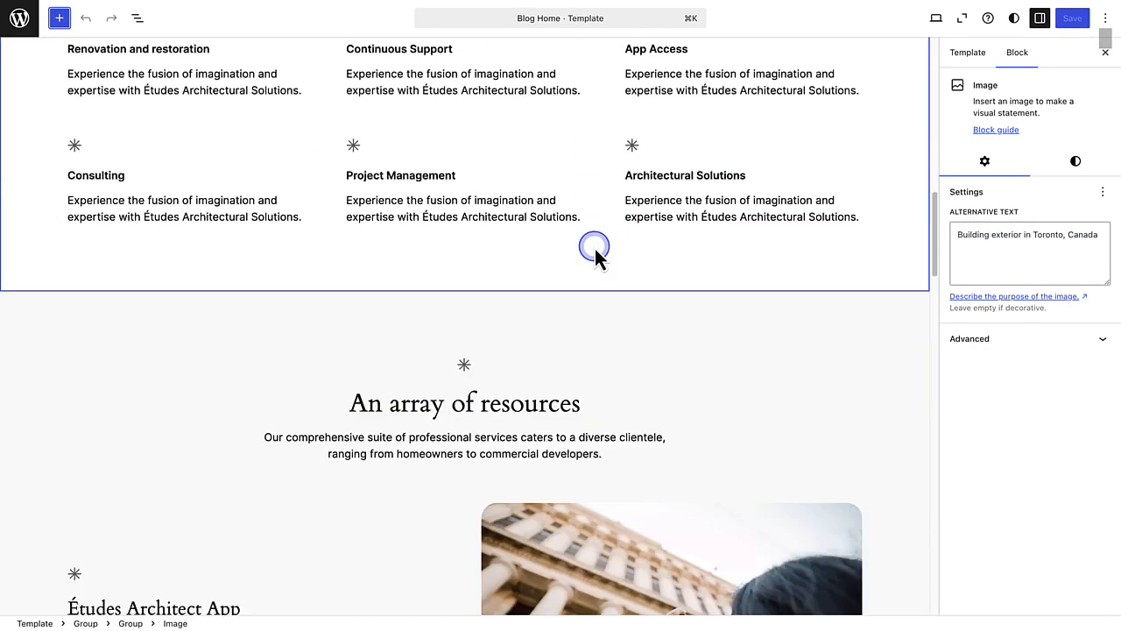
scroll(595, 247, down, 3)
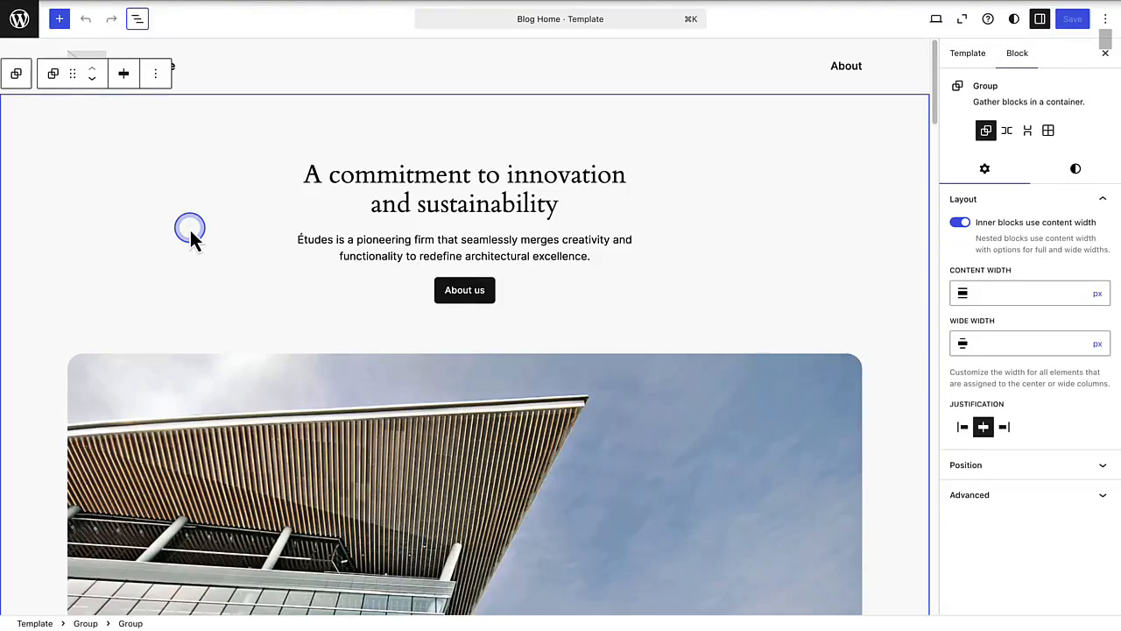
Show the template's block structure, then expand and collapse the first nested group.
click(138, 21)
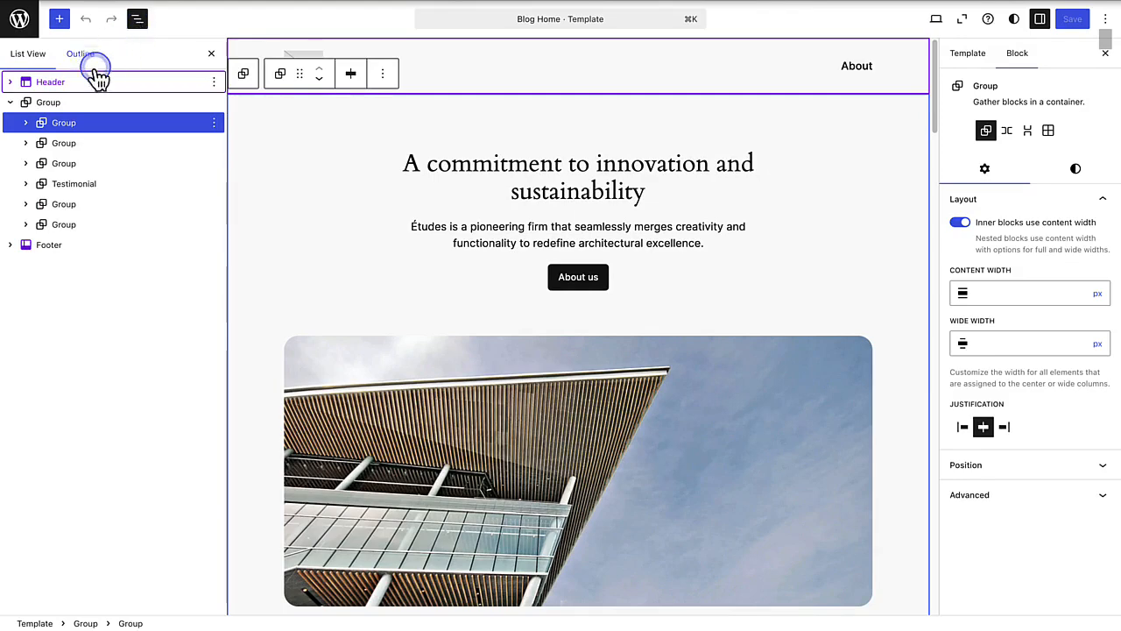
click(26, 123)
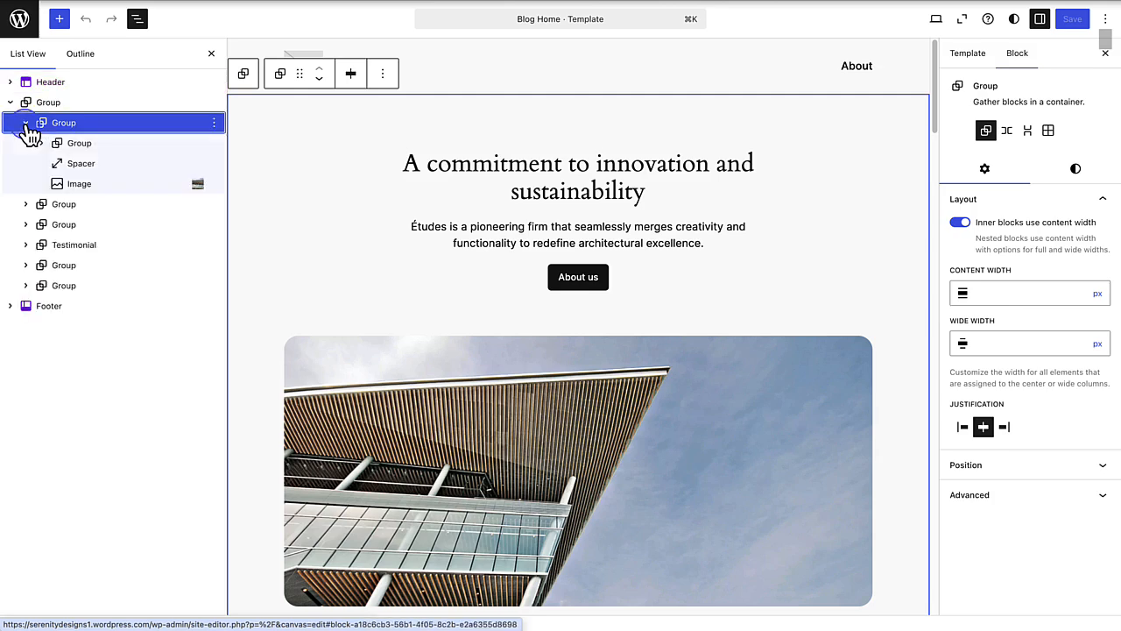
click(27, 124)
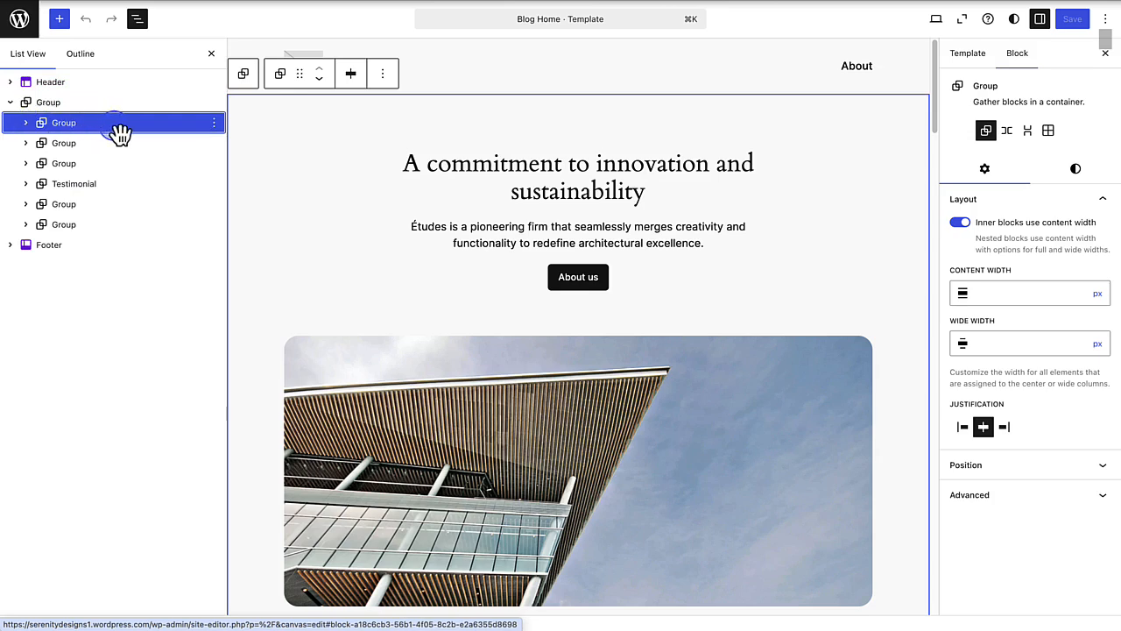
Try moving the hero group below the "An array of resources" group in the block structure, then undo the move.
drag(120, 133, 114, 133)
drag(110, 142, 104, 173)
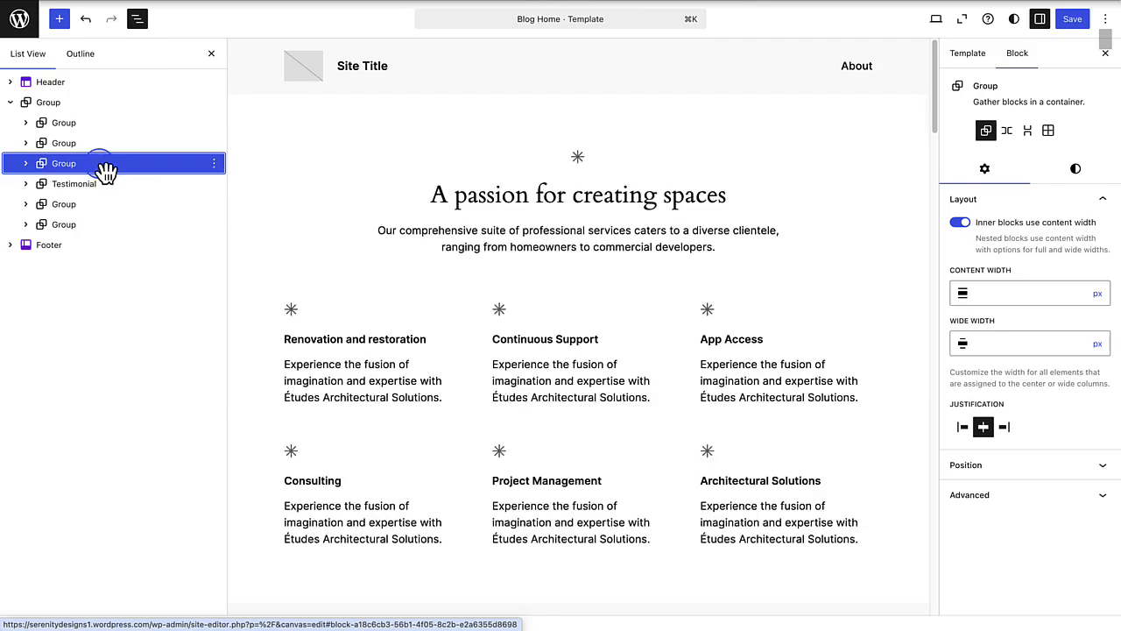
scroll(322, 210, down, 5)
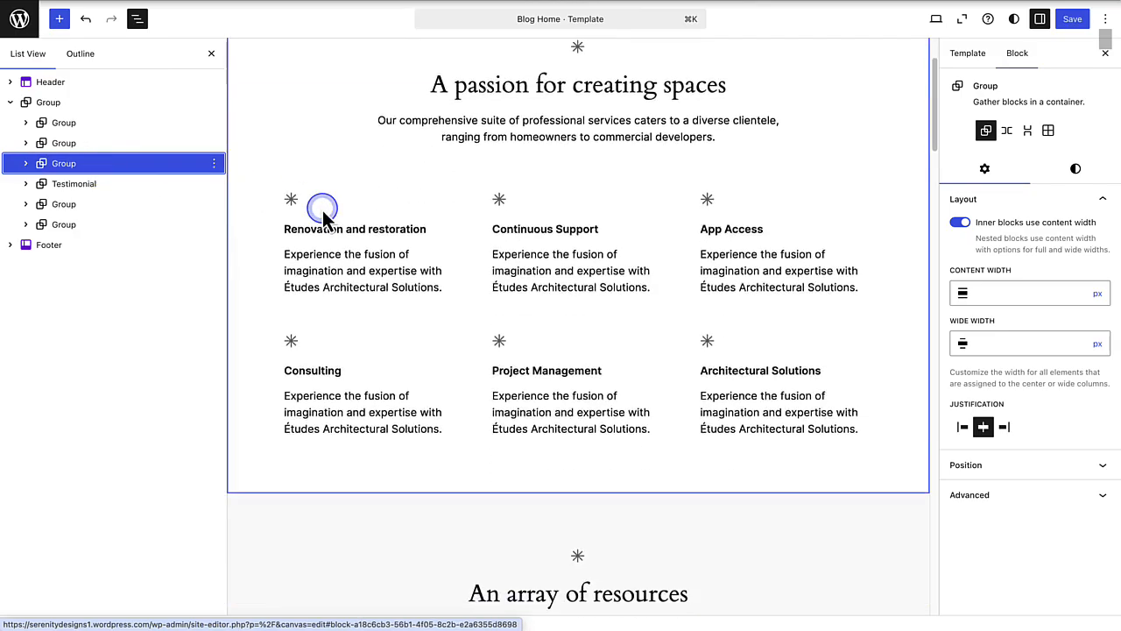
scroll(323, 210, down, 7)
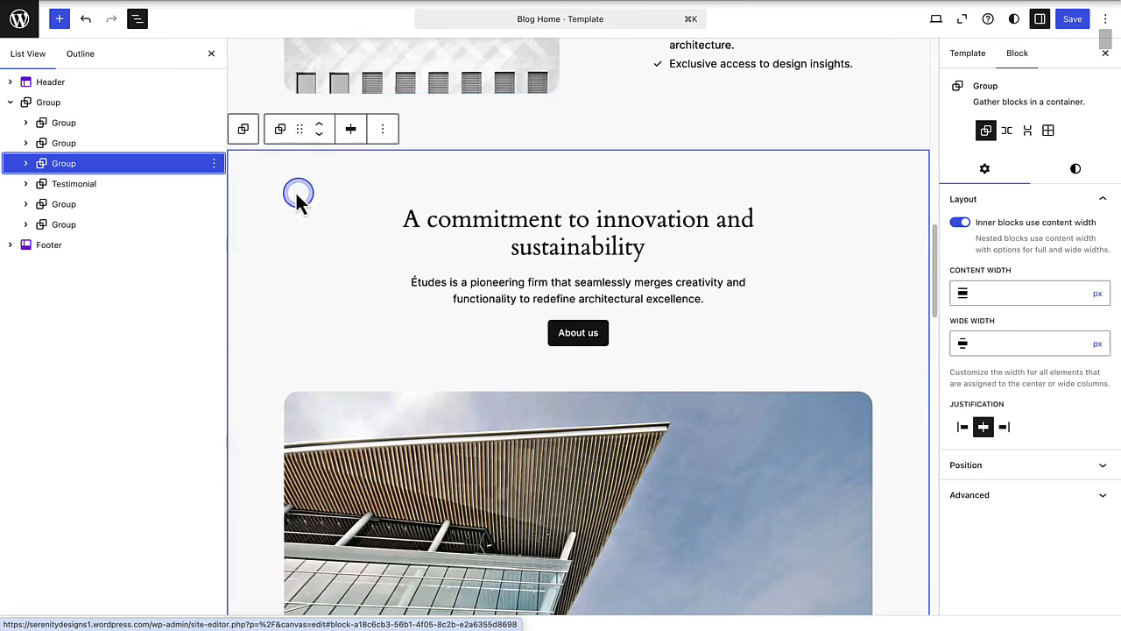
click(85, 19)
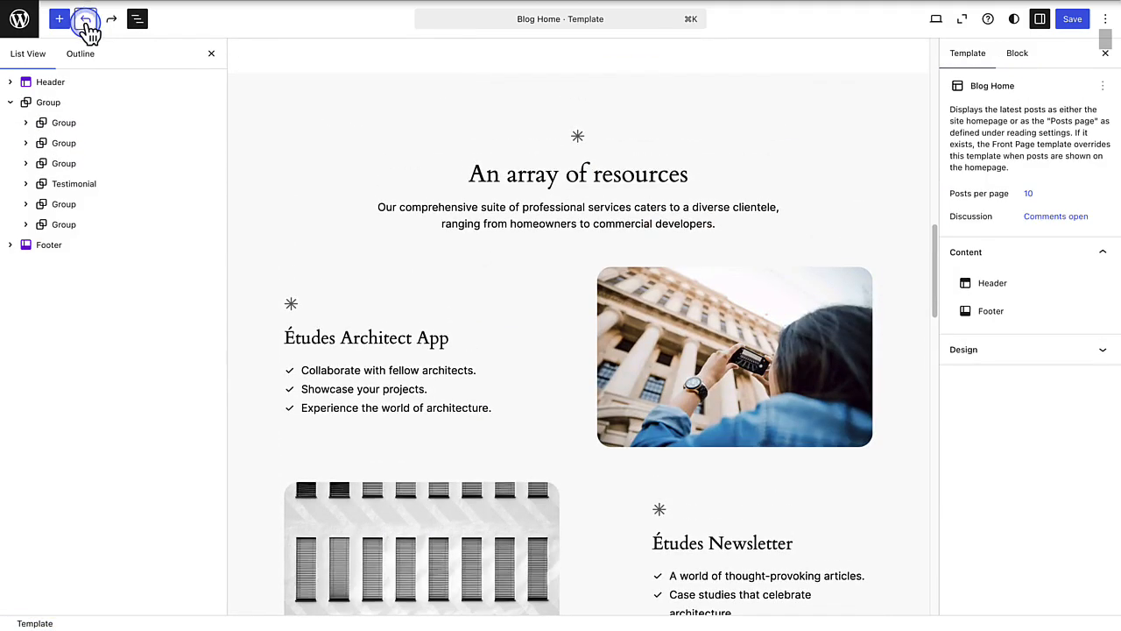
On the test page, move the "A passion for creating spaces" heading below its introductory paragraph.
click(185, 110)
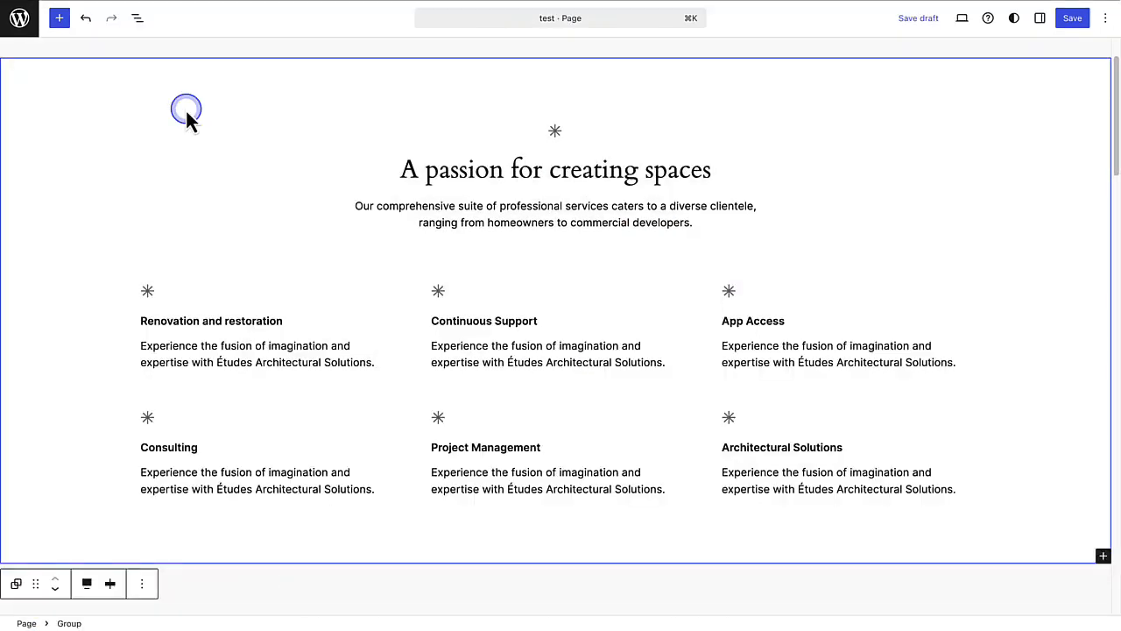
click(458, 173)
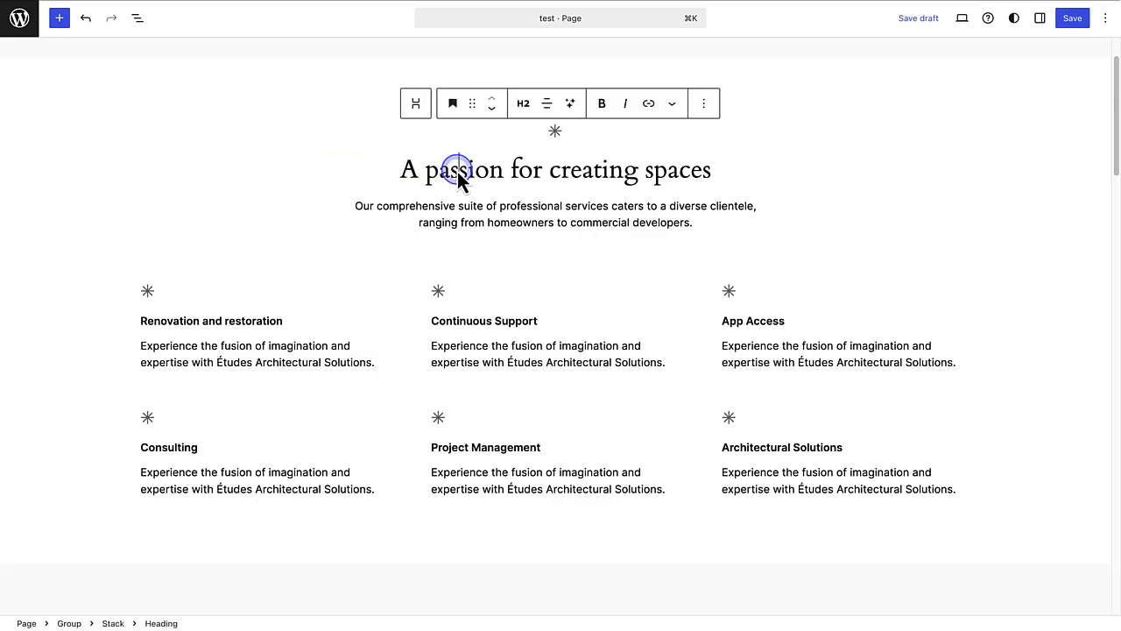
drag(473, 105, 474, 248)
click(307, 132)
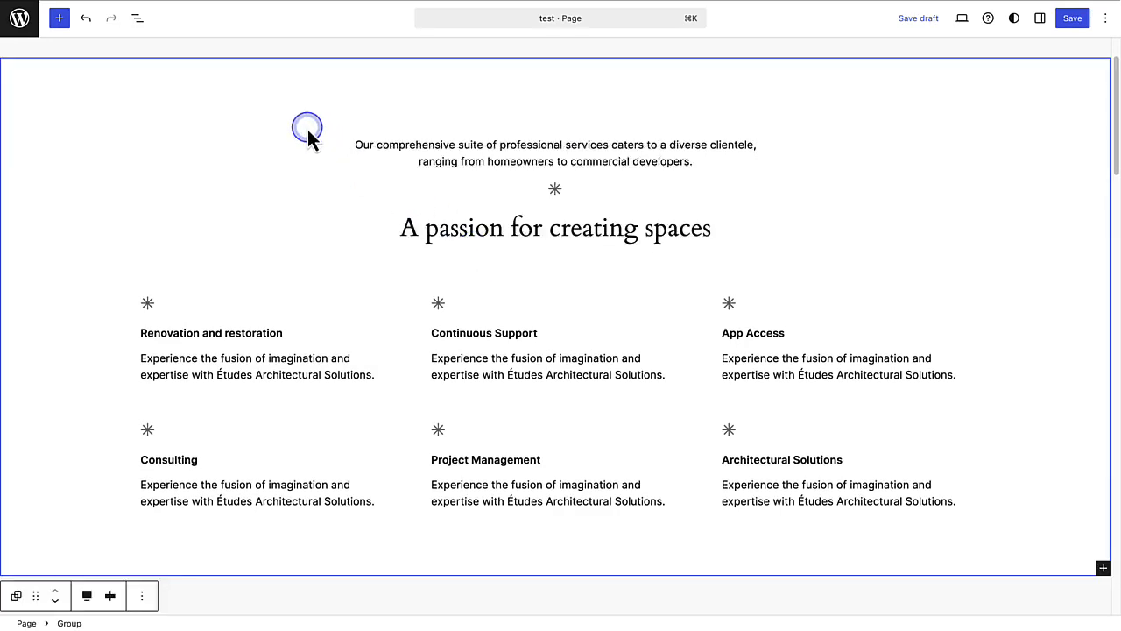
click(86, 19)
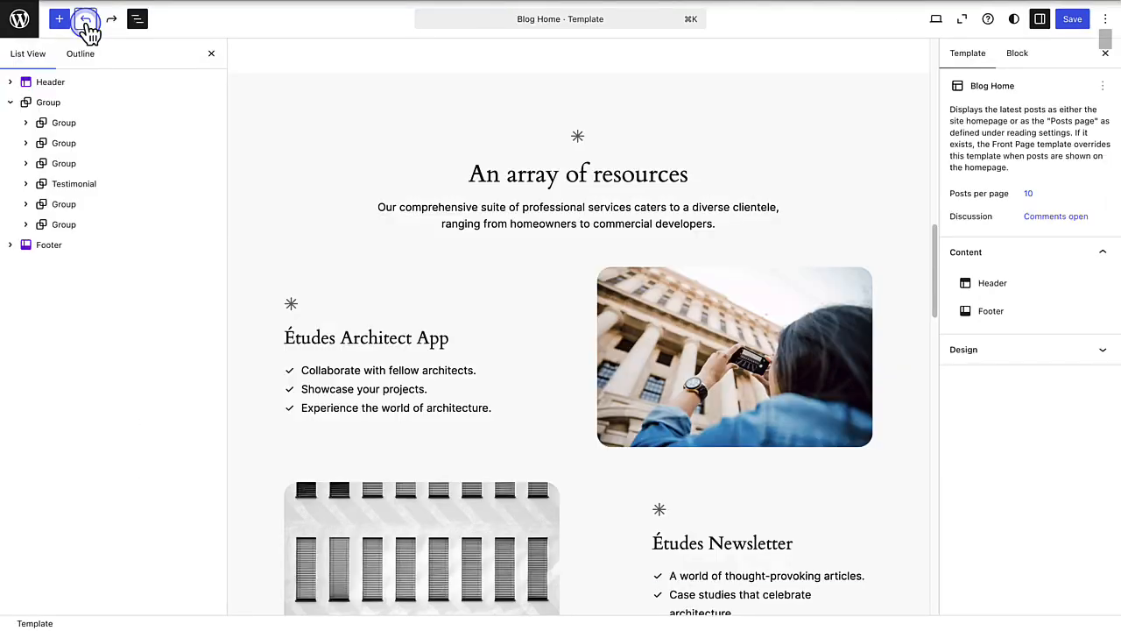
Add an empty block before the hero group in the Blog Home template.
click(76, 124)
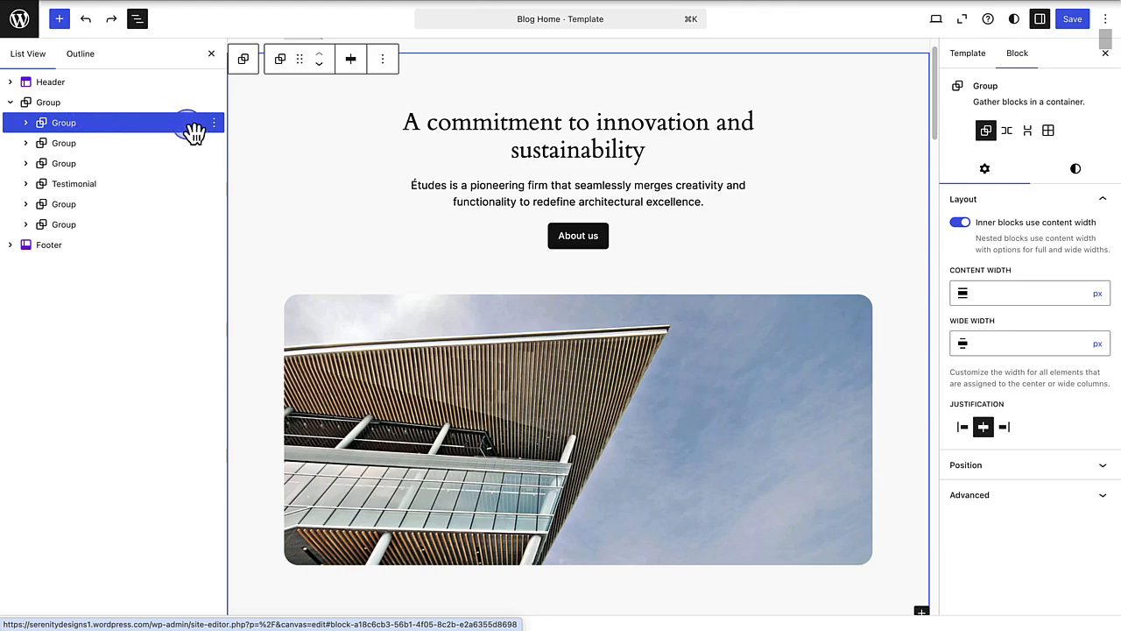
click(214, 124)
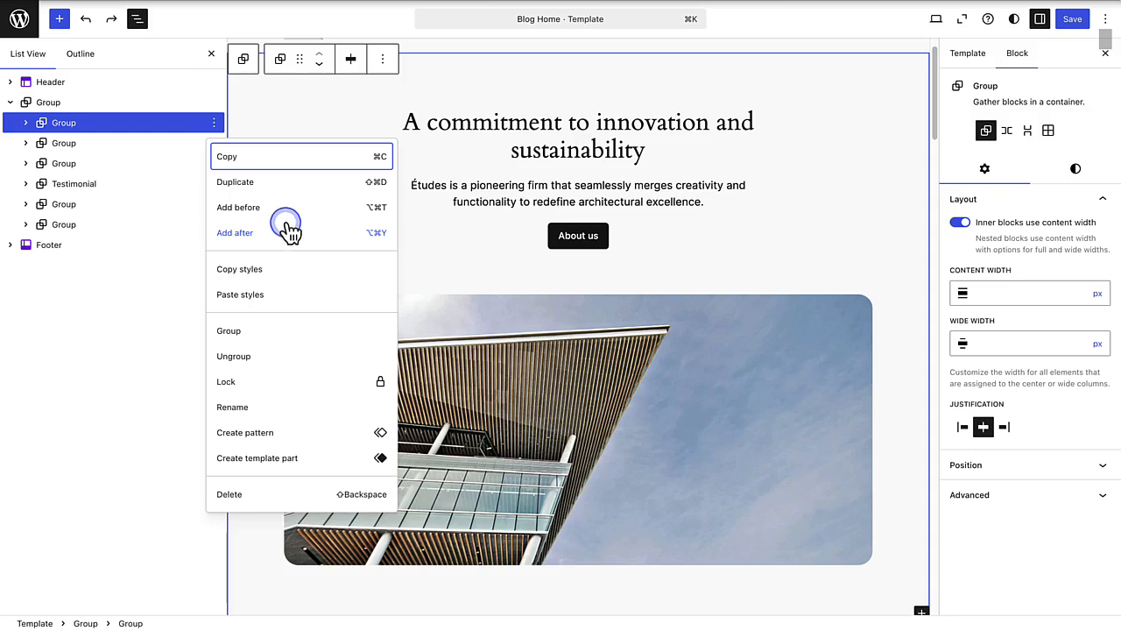
click(238, 208)
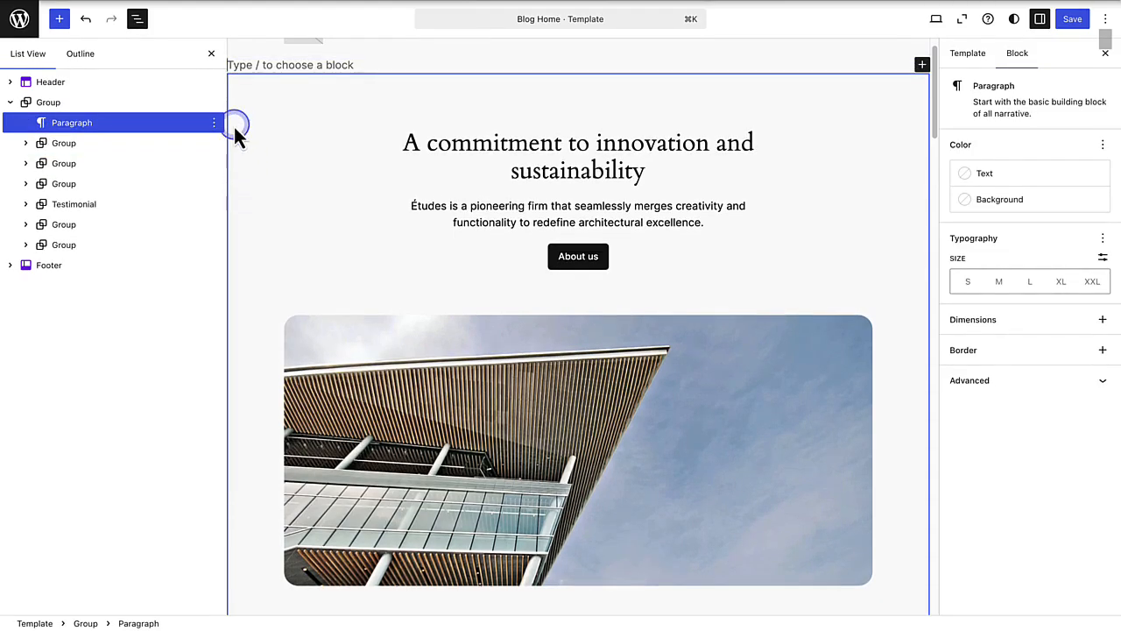
Try out the empty paragraph block by entering "Content", clearing it, and browsing the block types that can be added there.
text(Content)
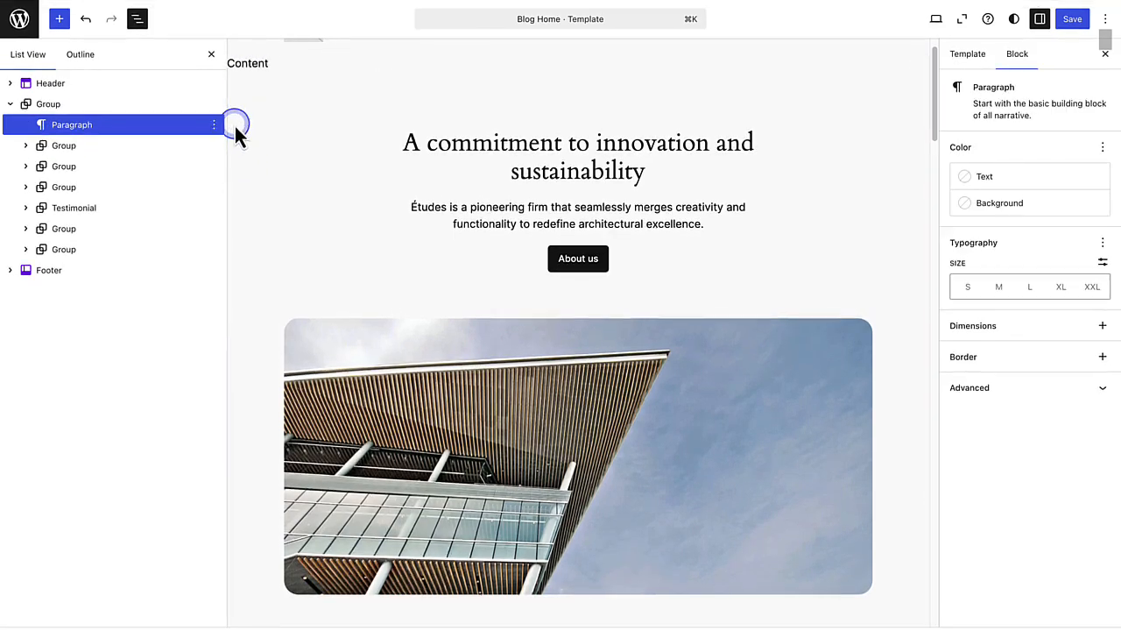
drag(277, 68, 230, 64)
key(BackSpace)
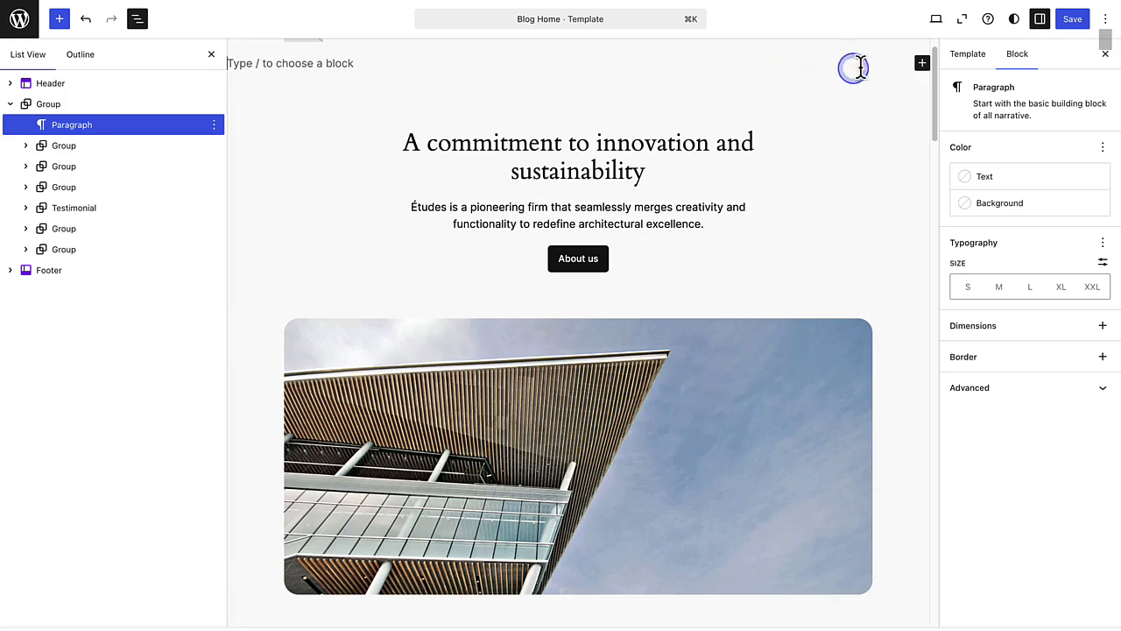
click(922, 63)
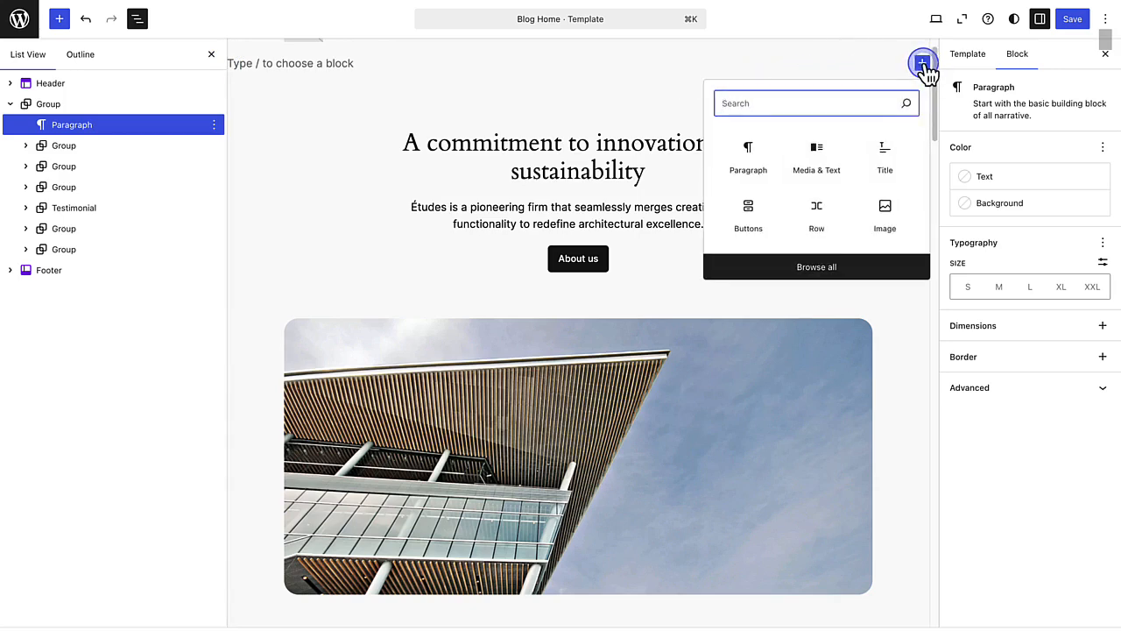
click(770, 104)
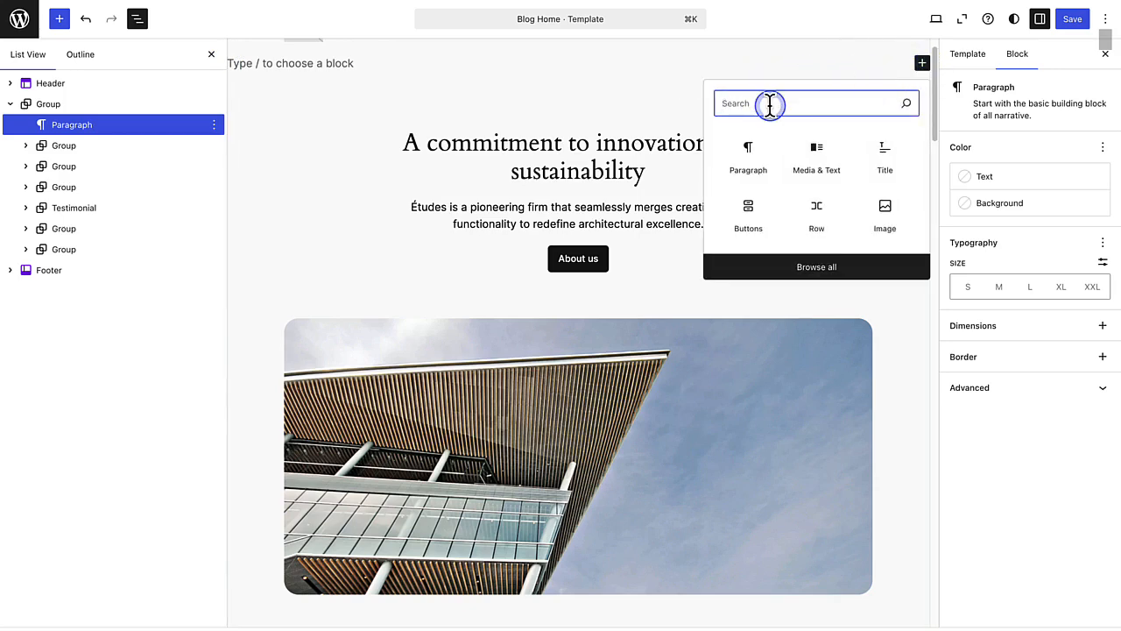
click(813, 162)
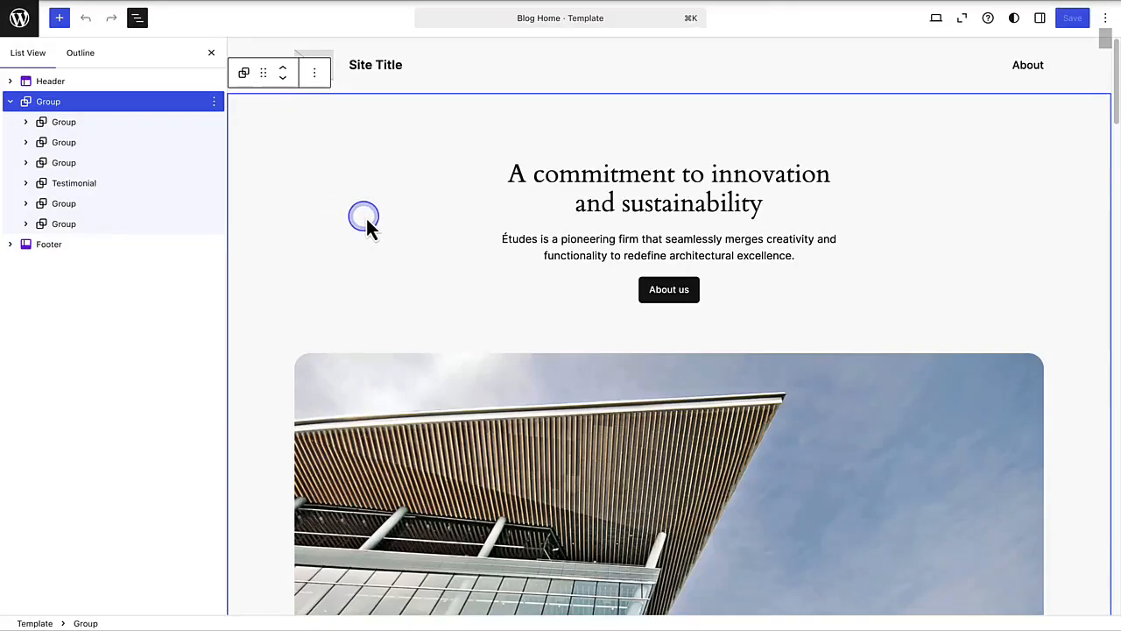
Replace the hero heading "A commitment to innovation and sustainability" with "Interior Design".
click(593, 181)
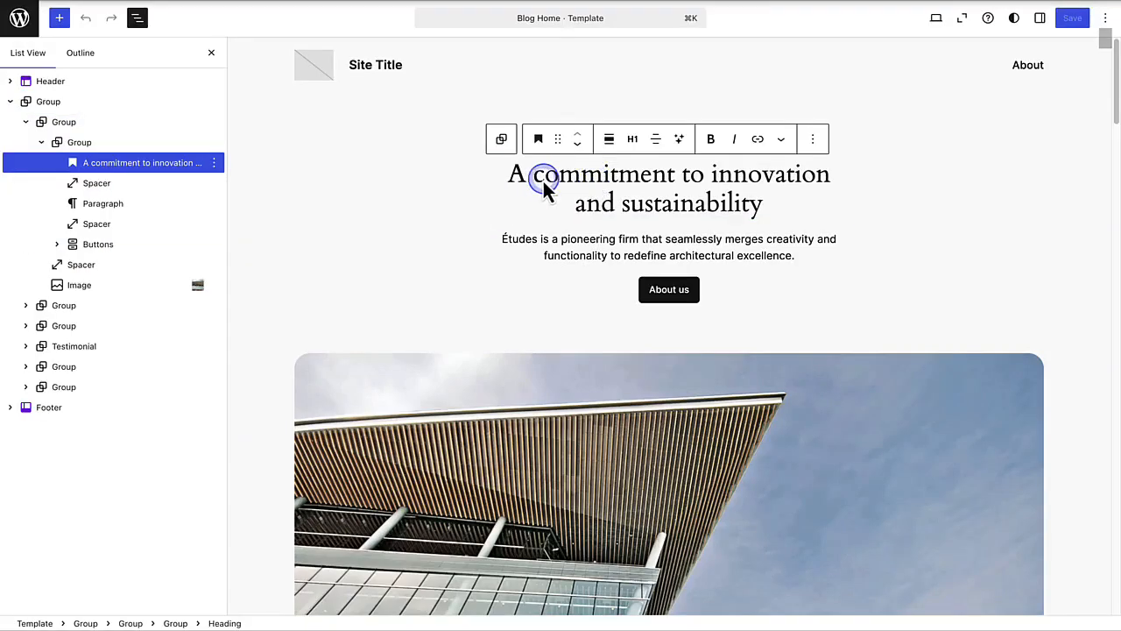
drag(511, 175, 776, 220)
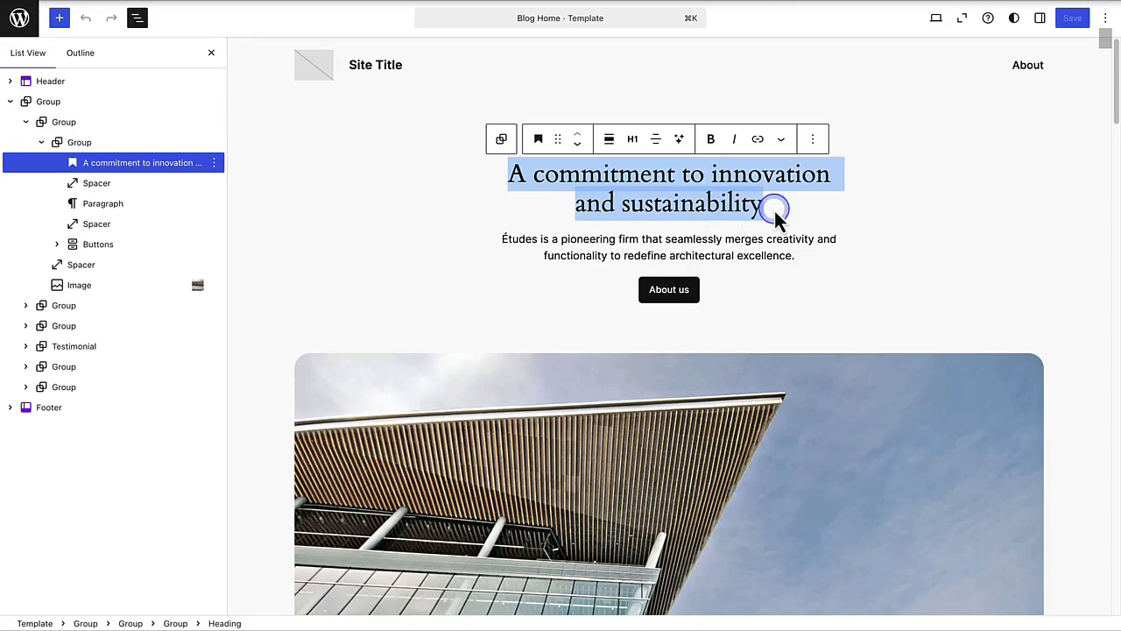
text(Interior )
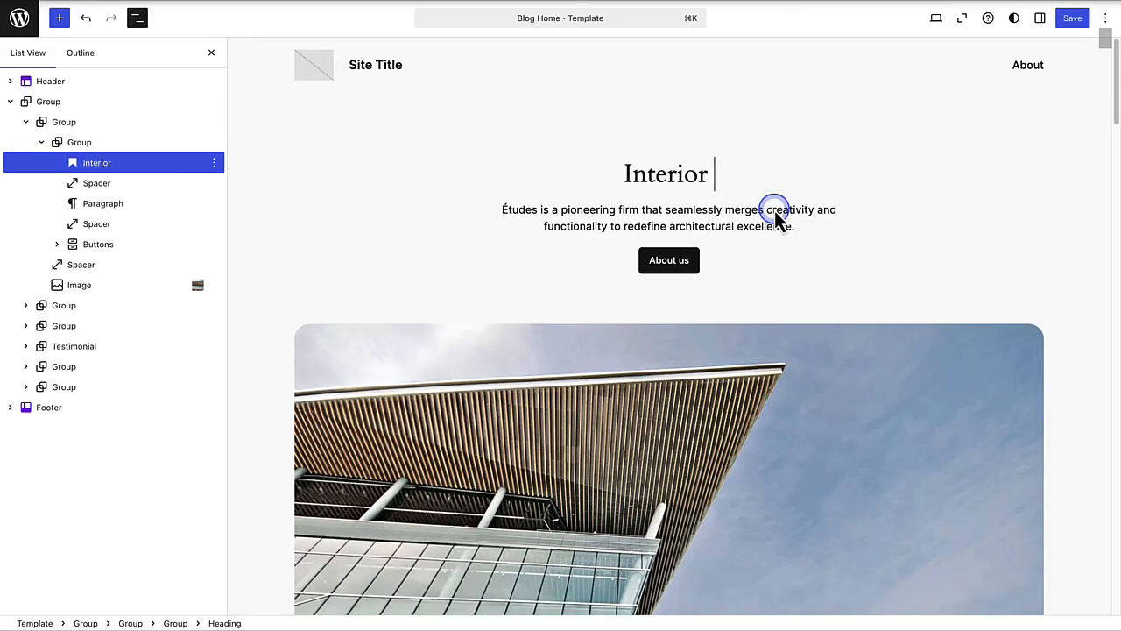
text(Design)
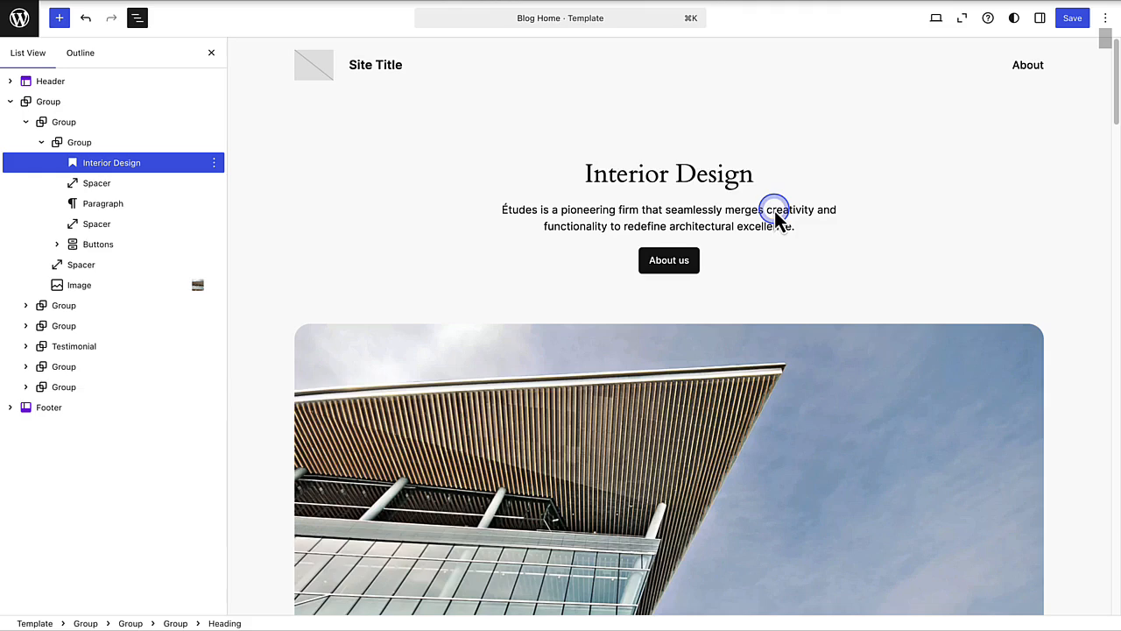
Show the block settings for the "Interior Design" heading and look over its additional typography options.
click(718, 182)
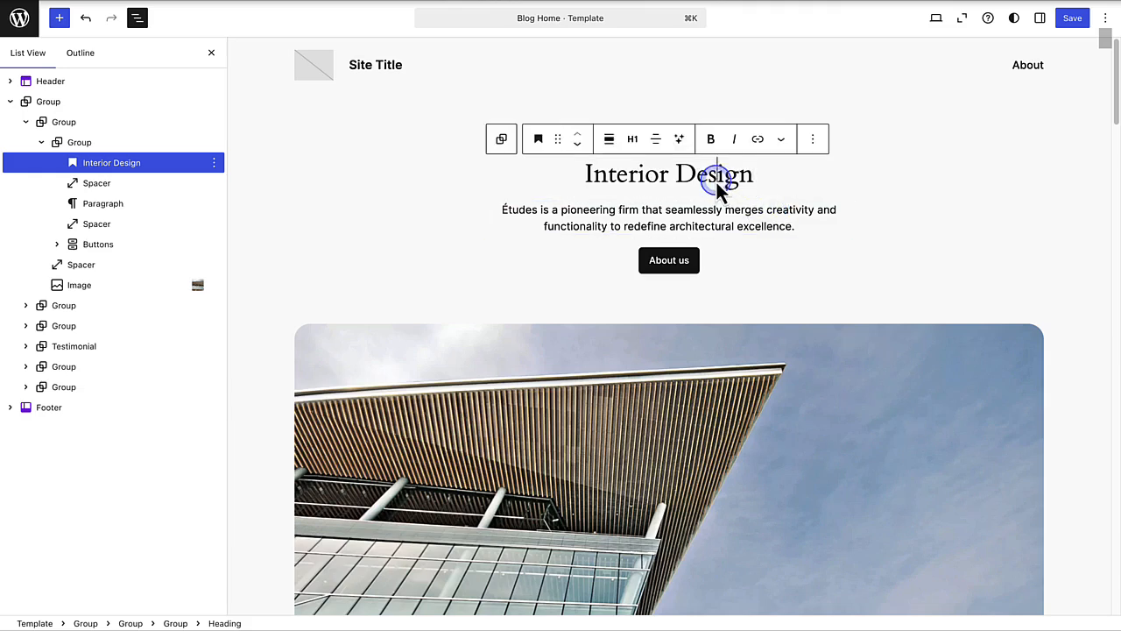
click(1042, 21)
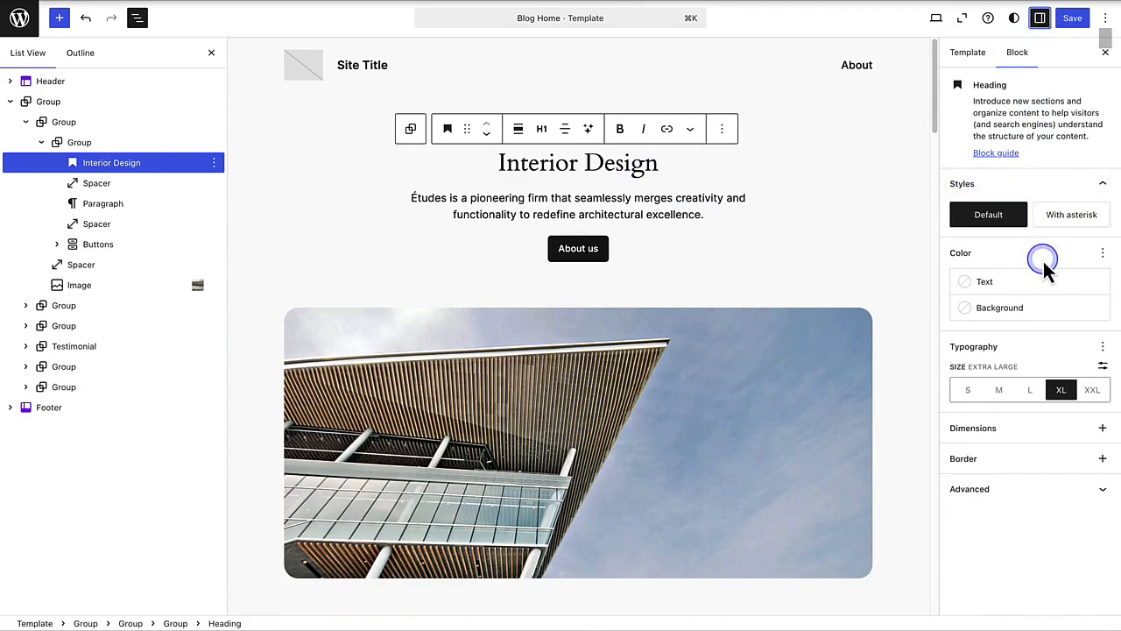
click(1103, 348)
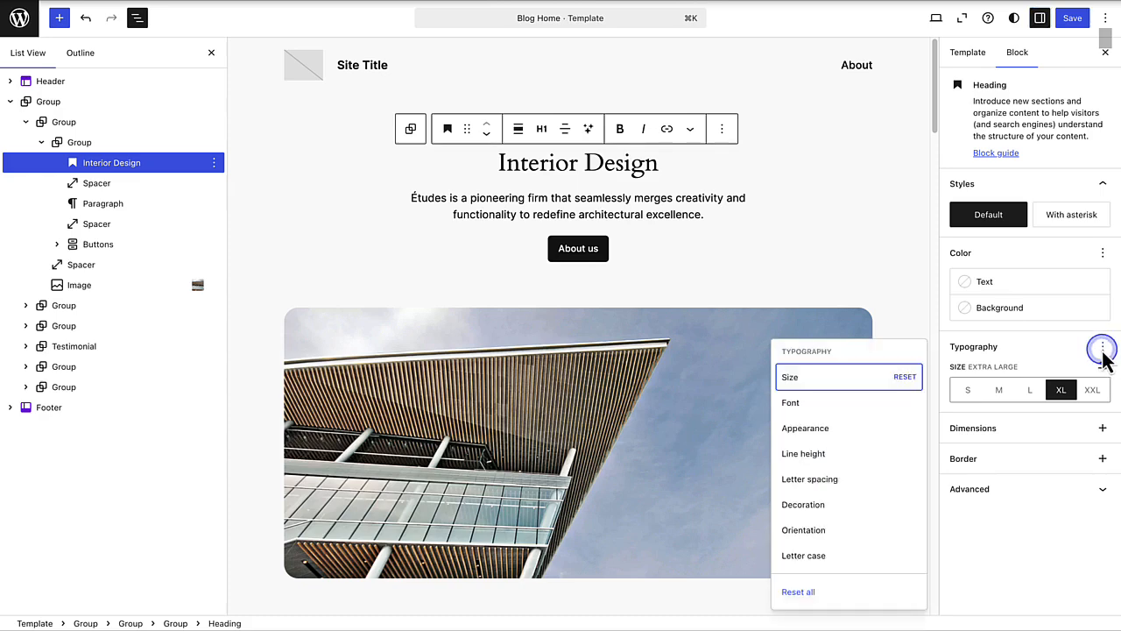
click(1103, 349)
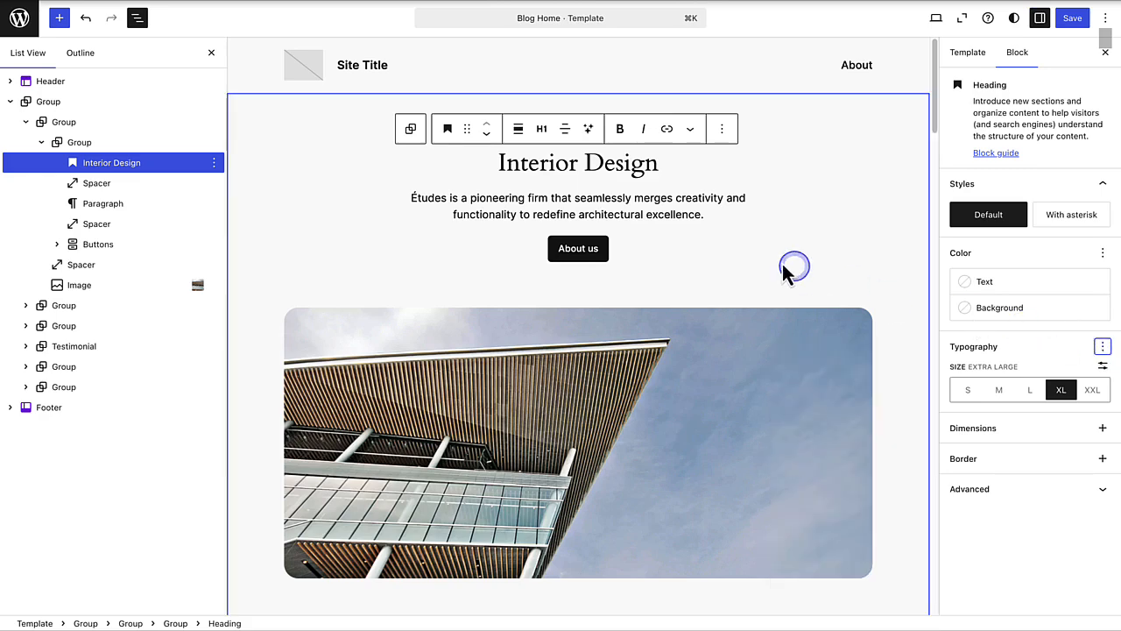
Try bold and then italic formatting on the "Interior Design" heading, turning each one off again.
drag(503, 168, 644, 140)
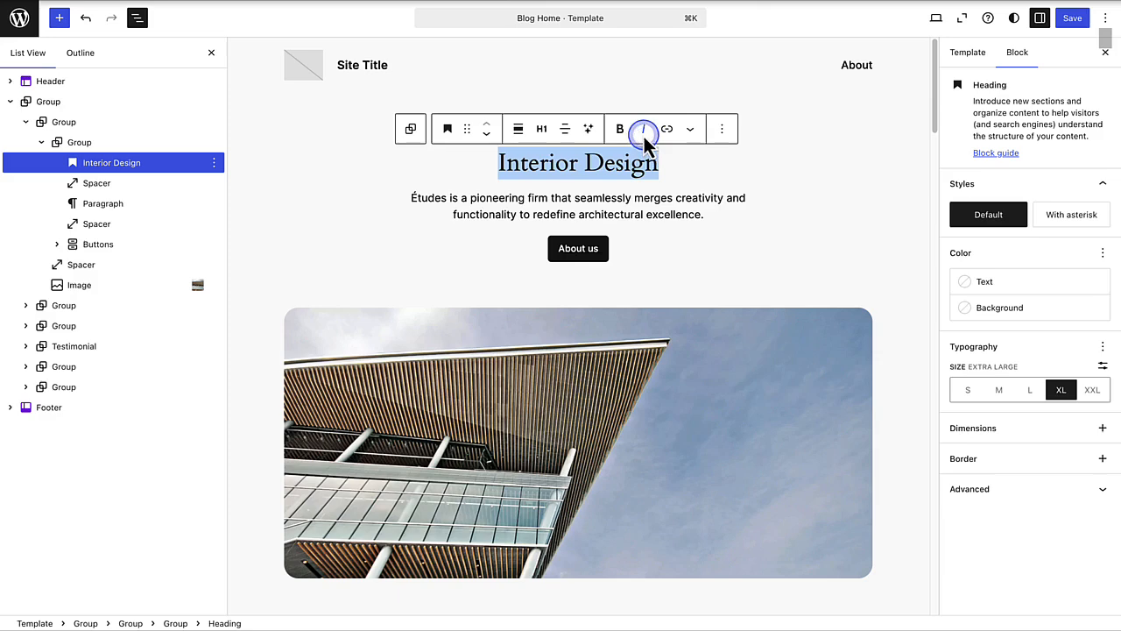
click(621, 132)
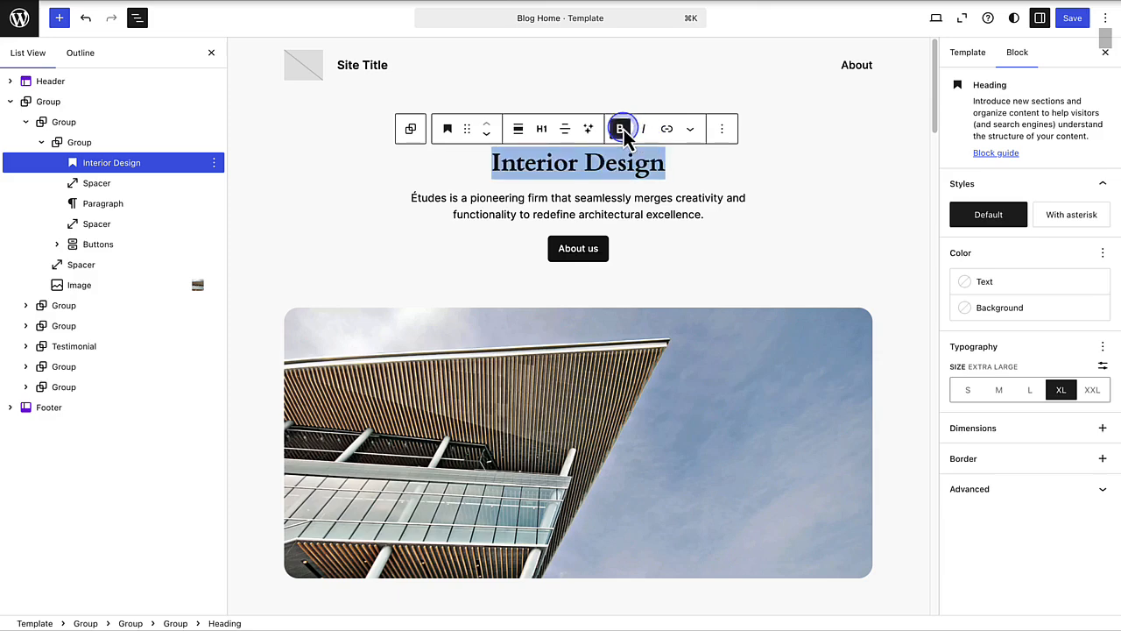
click(622, 130)
click(643, 131)
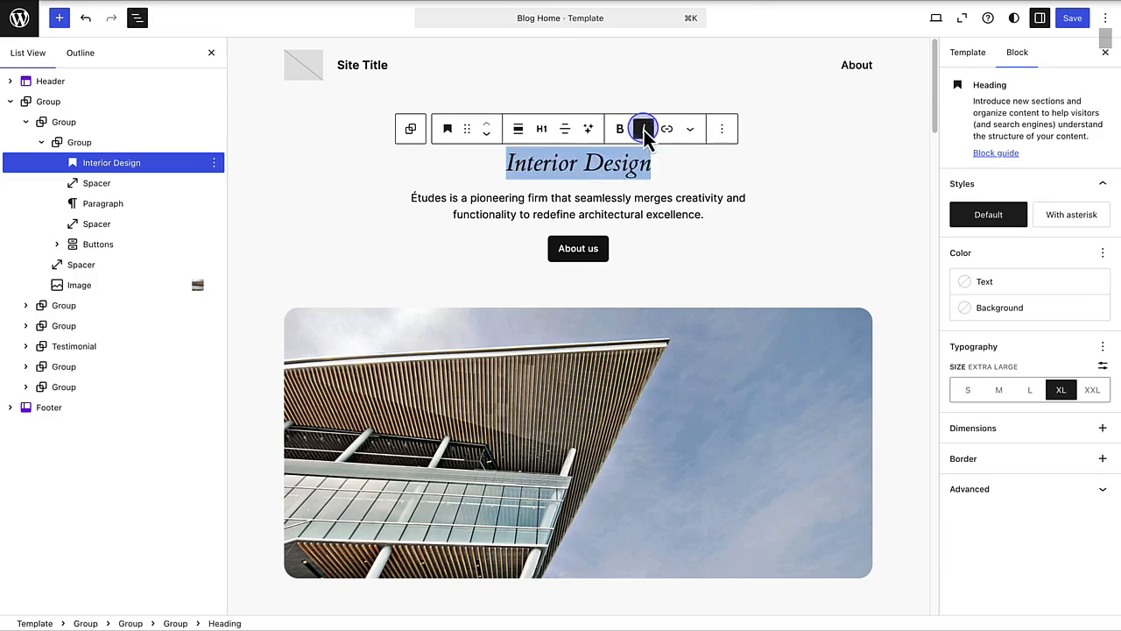
click(644, 129)
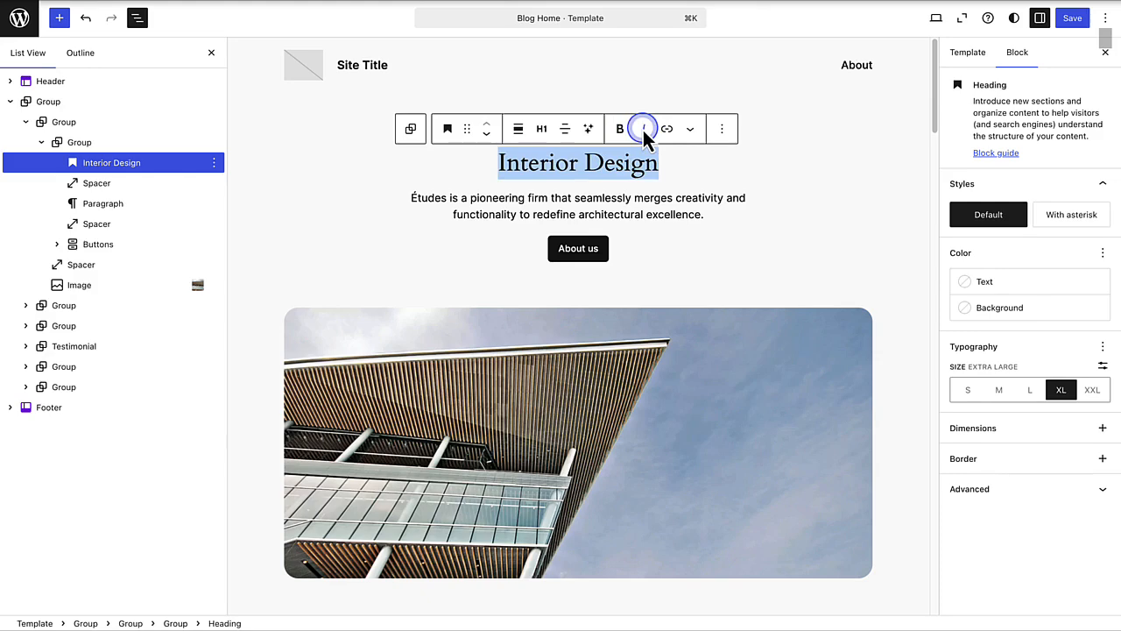
Replace the hero's introductory paragraph with "We make dreams come true!".
click(571, 201)
drag(410, 198, 674, 219)
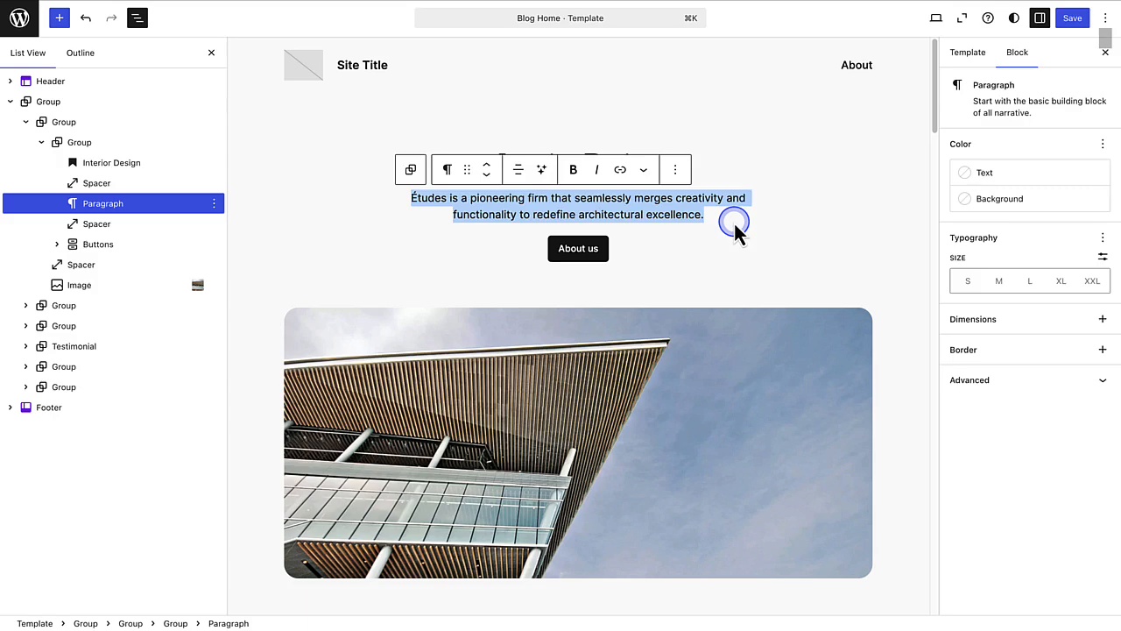
text(We make dreams come true!)
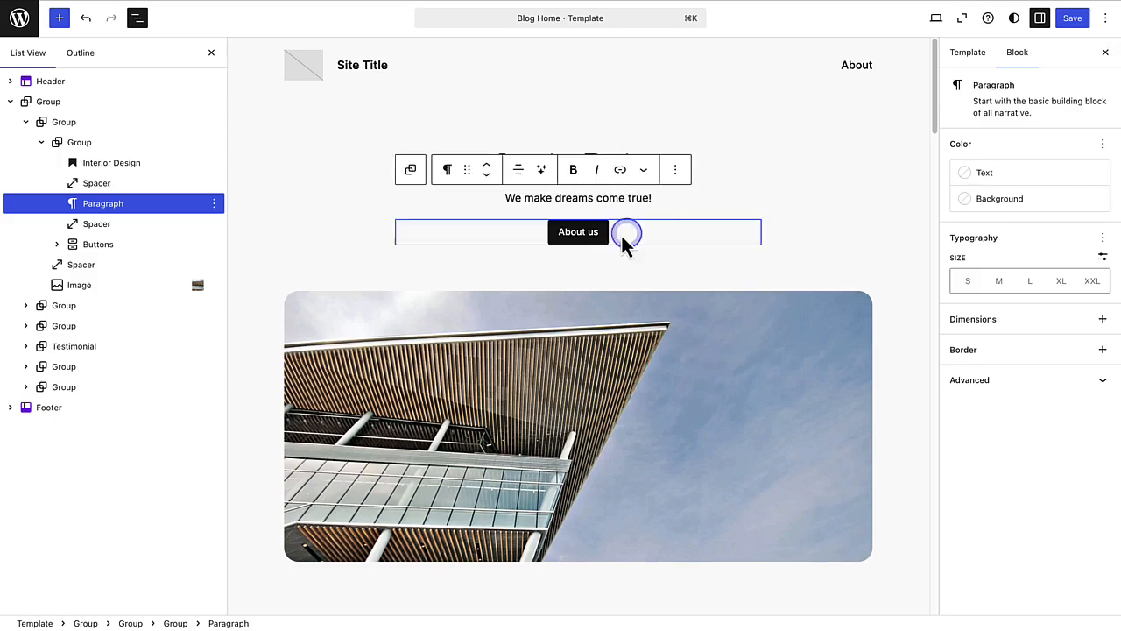
Change the hero button's label from "About us" to "Contact".
click(559, 236)
drag(559, 236, 601, 237)
text(Contact)
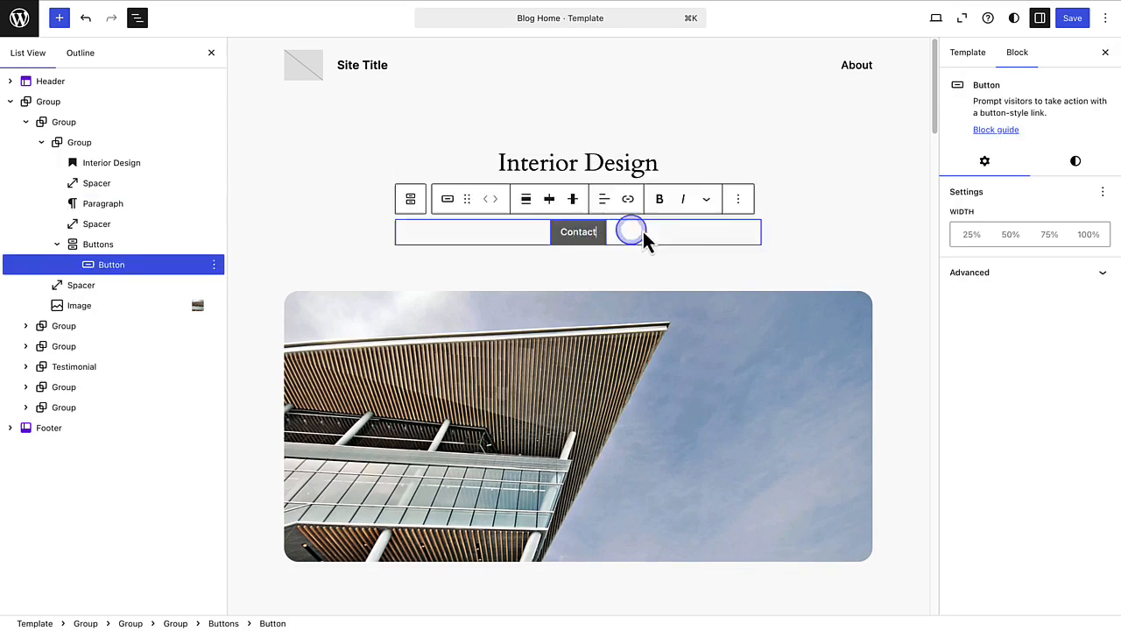
click(794, 232)
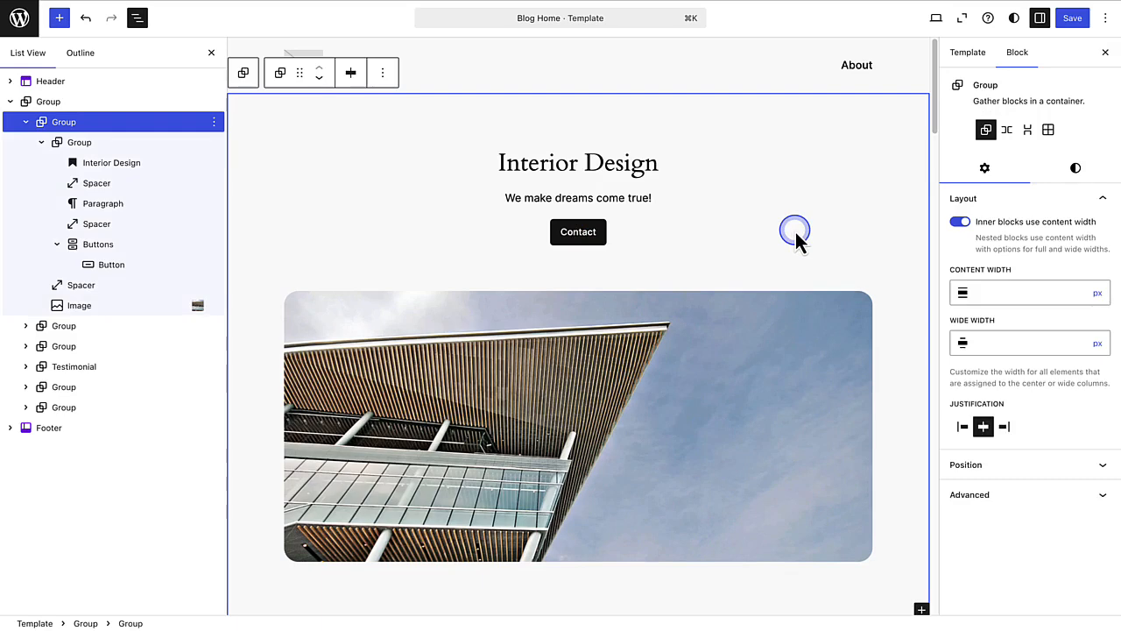
Replace the building image in the hero with the leather-sofa living room photo from the Media Library.
scroll(795, 235, down, 4)
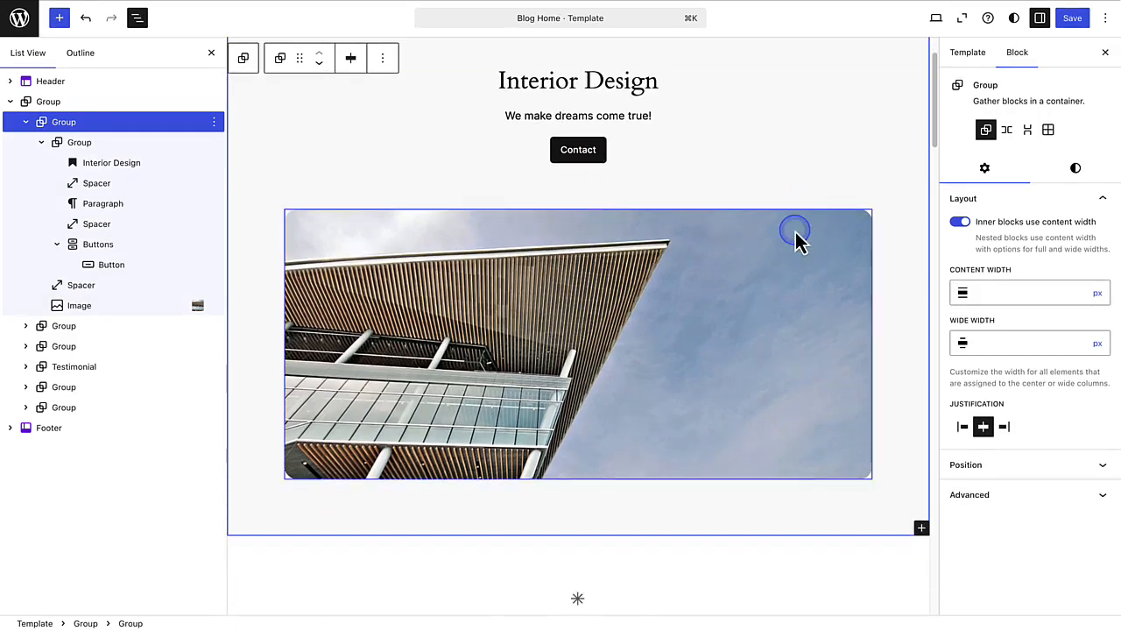
click(580, 237)
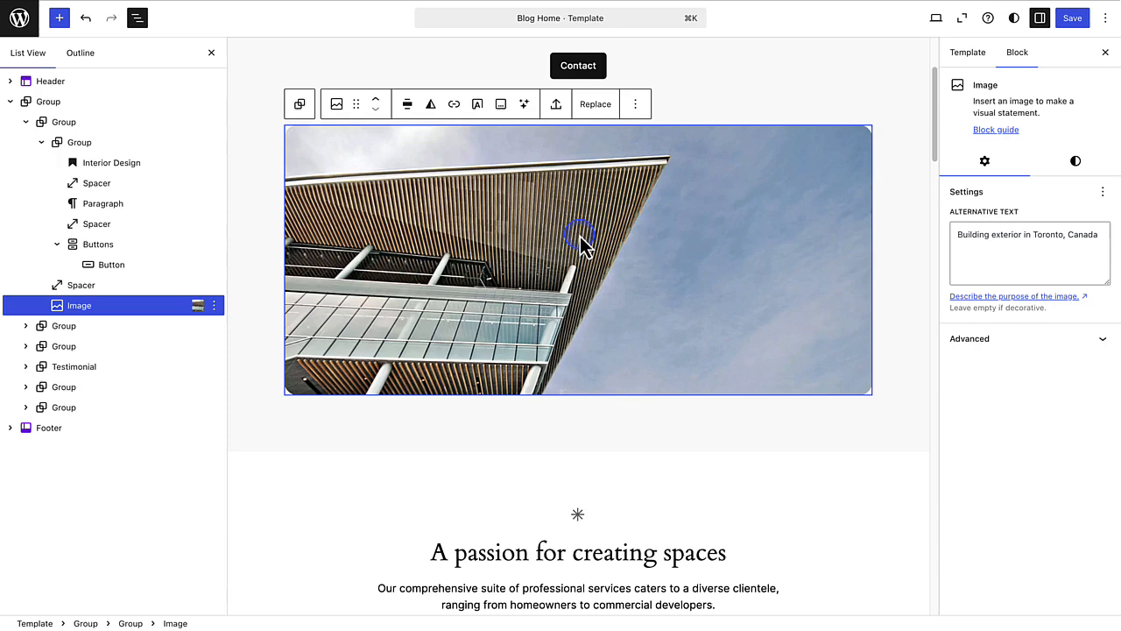
click(595, 104)
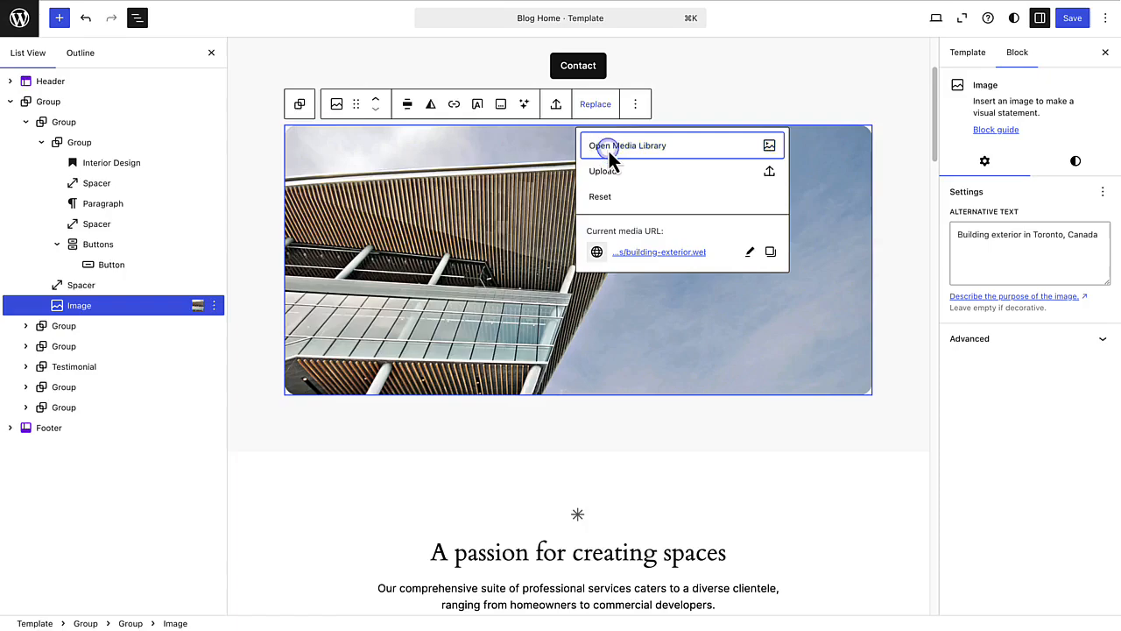
click(607, 148)
click(501, 169)
click(1077, 594)
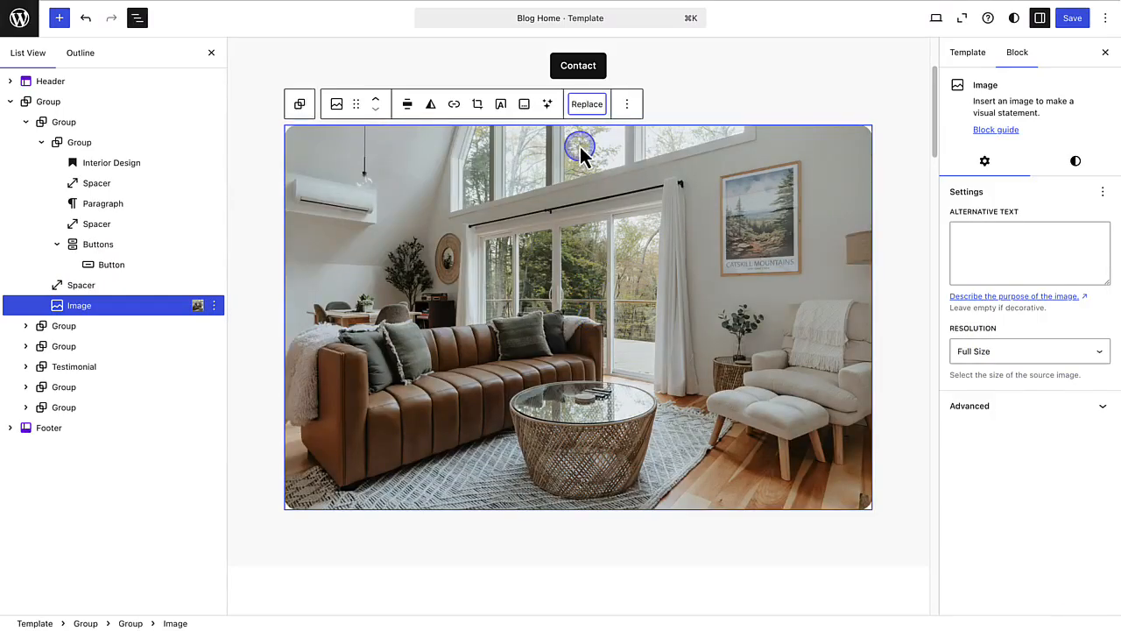
Reset the hero image, replace it with the staircase living room photo from a Pexels "Interior design" search, and set its alternative text to "Modern living space.".
click(586, 104)
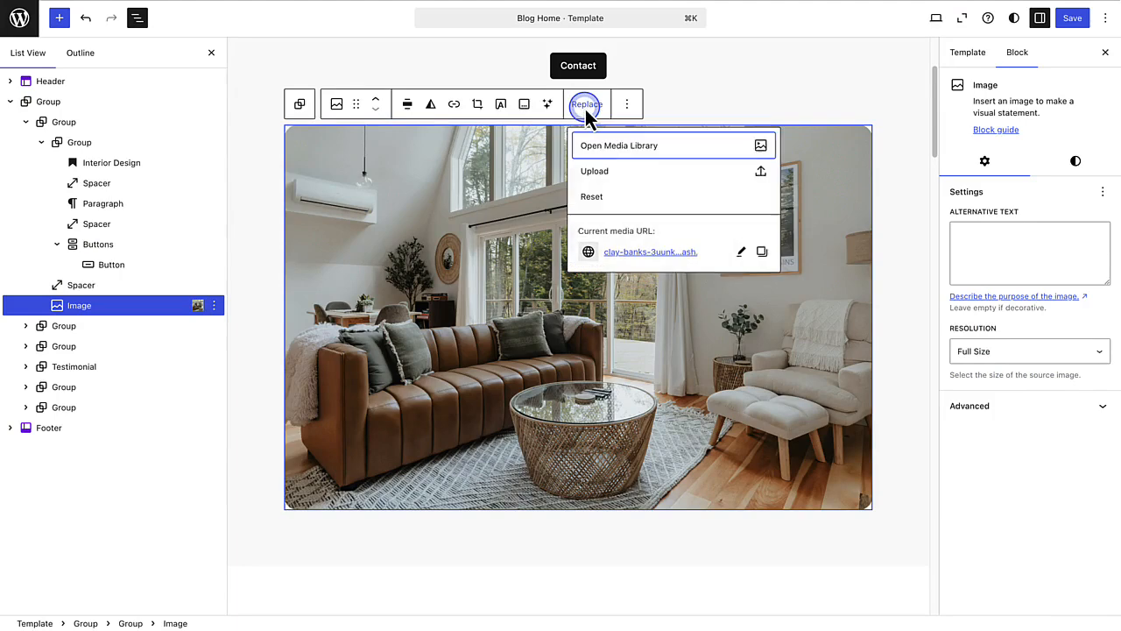
click(592, 198)
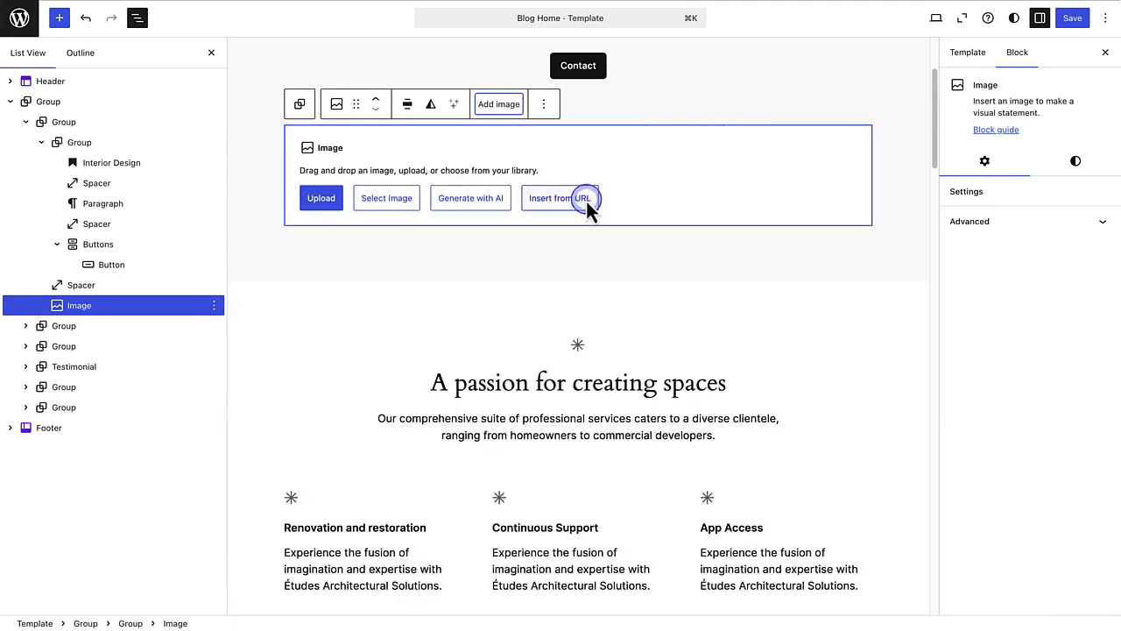
click(383, 200)
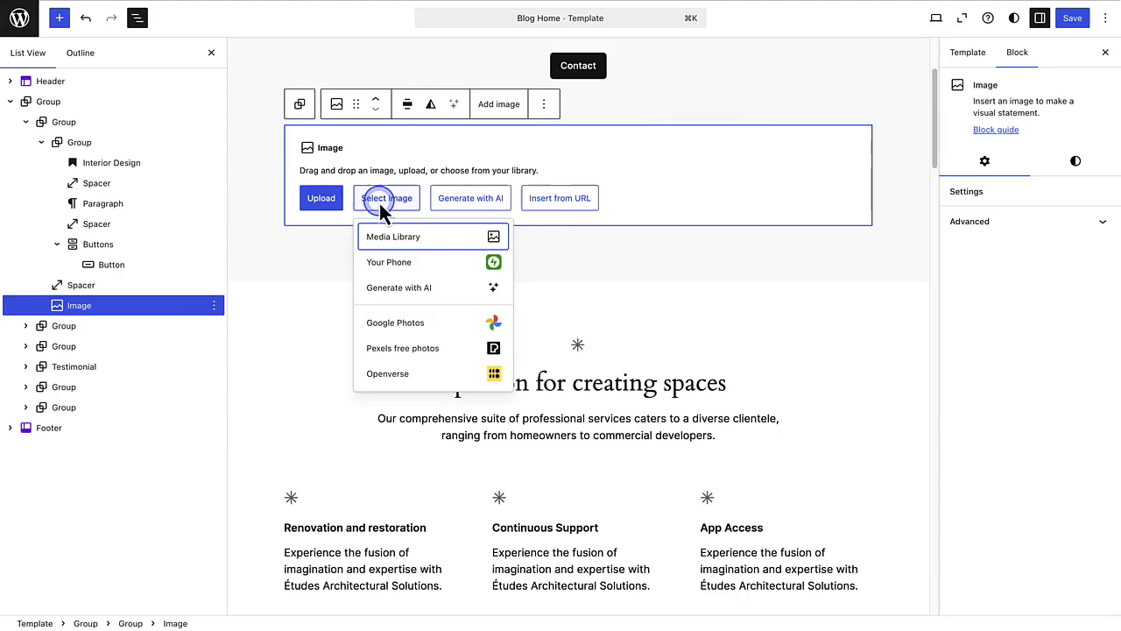
click(395, 349)
drag(98, 89, 36, 90)
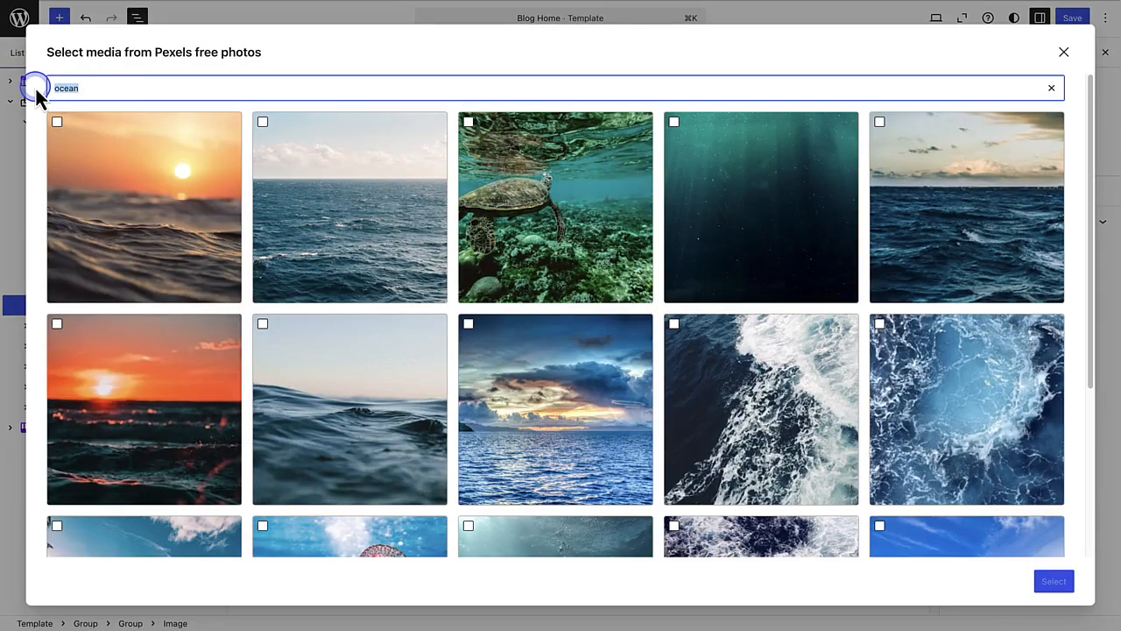
text(Interior desig)
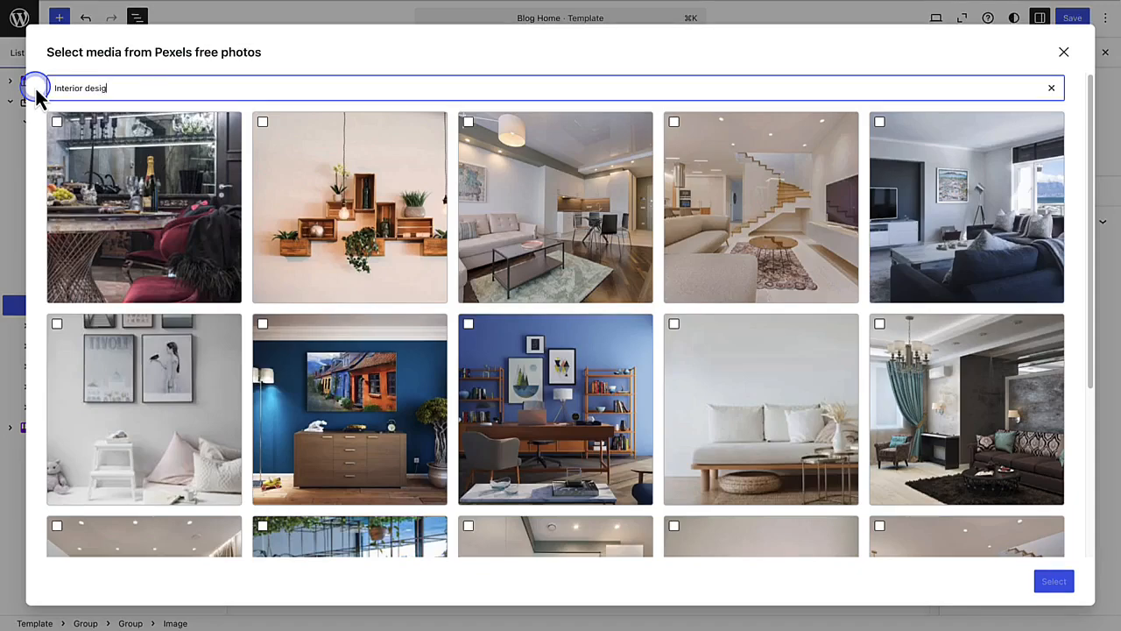
text(n)
click(143, 198)
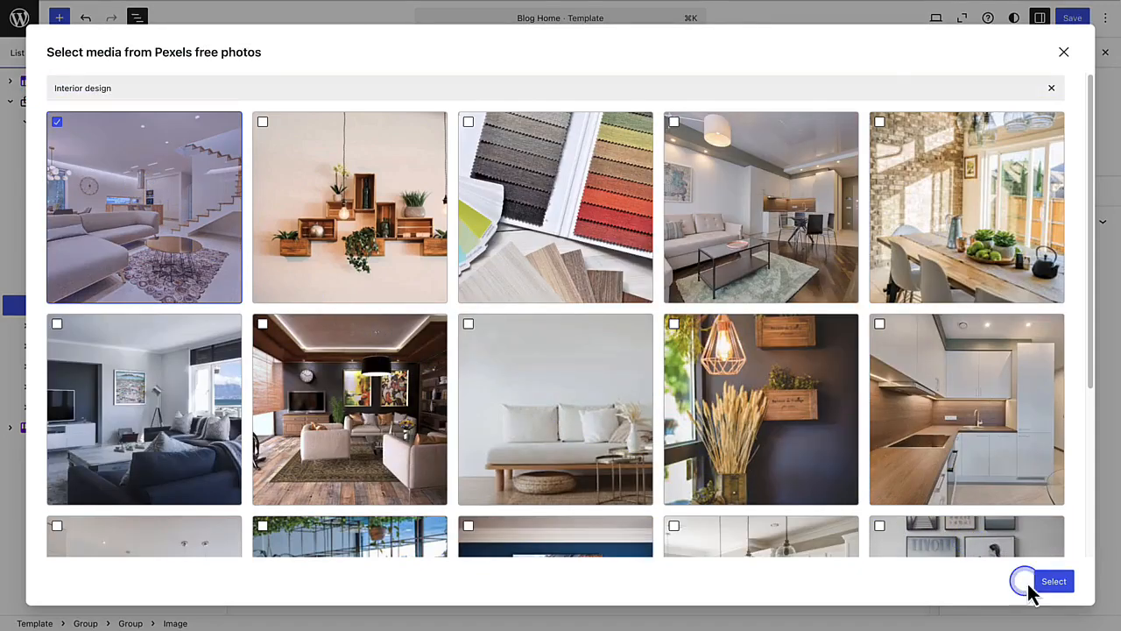
click(1054, 583)
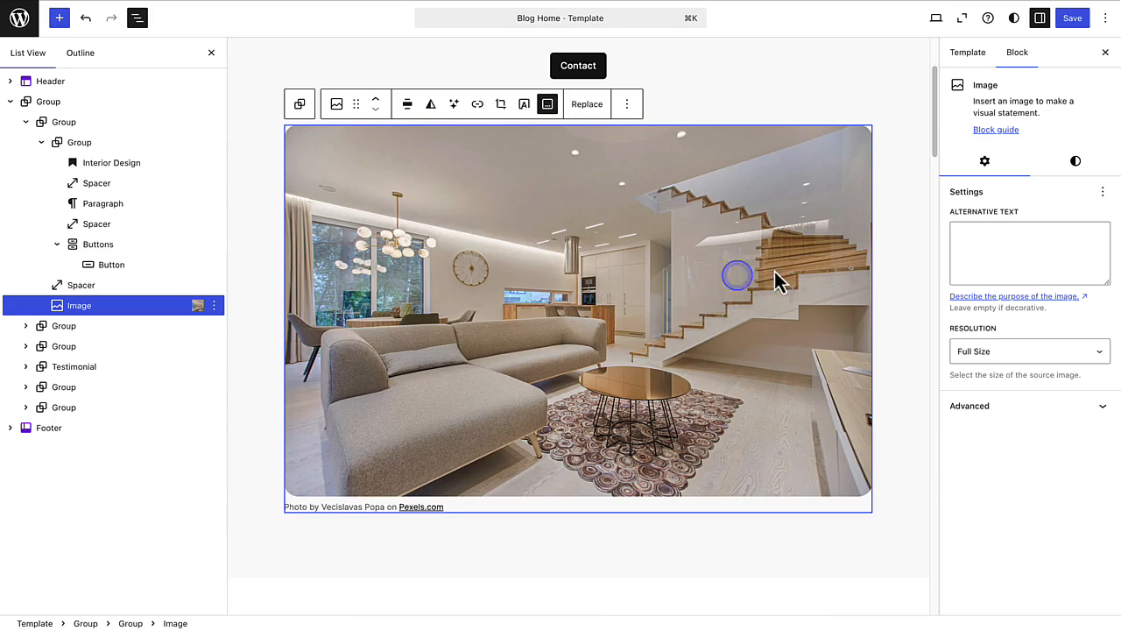
click(964, 240)
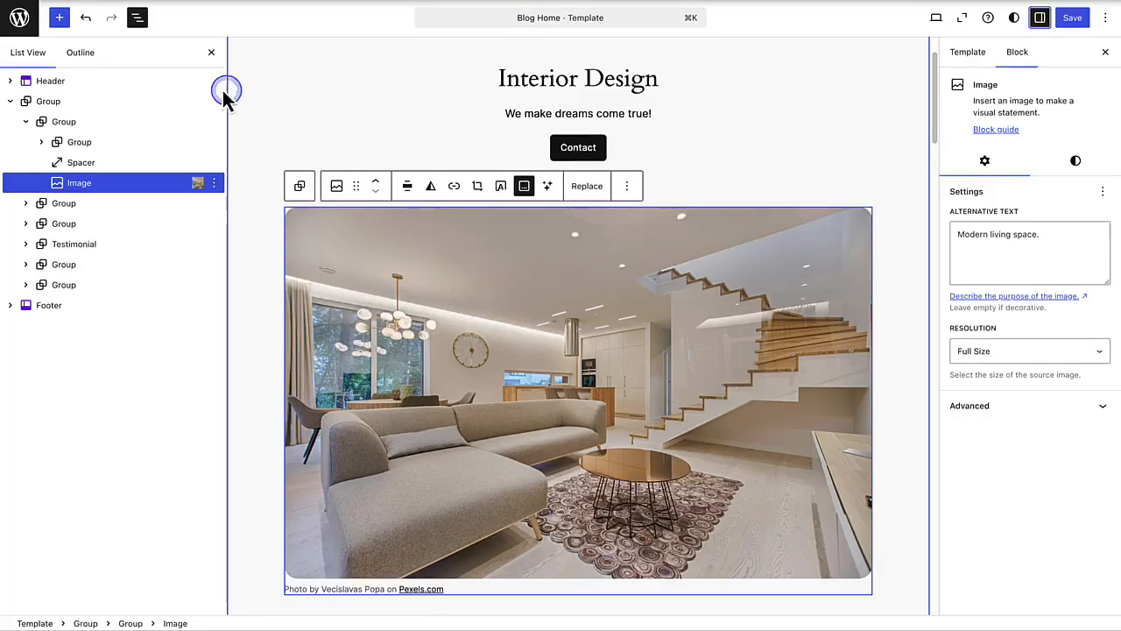
Browse the pattern categories and insert the call-to-action pattern with checklist, two buttons and image on the right below the hero.
click(60, 21)
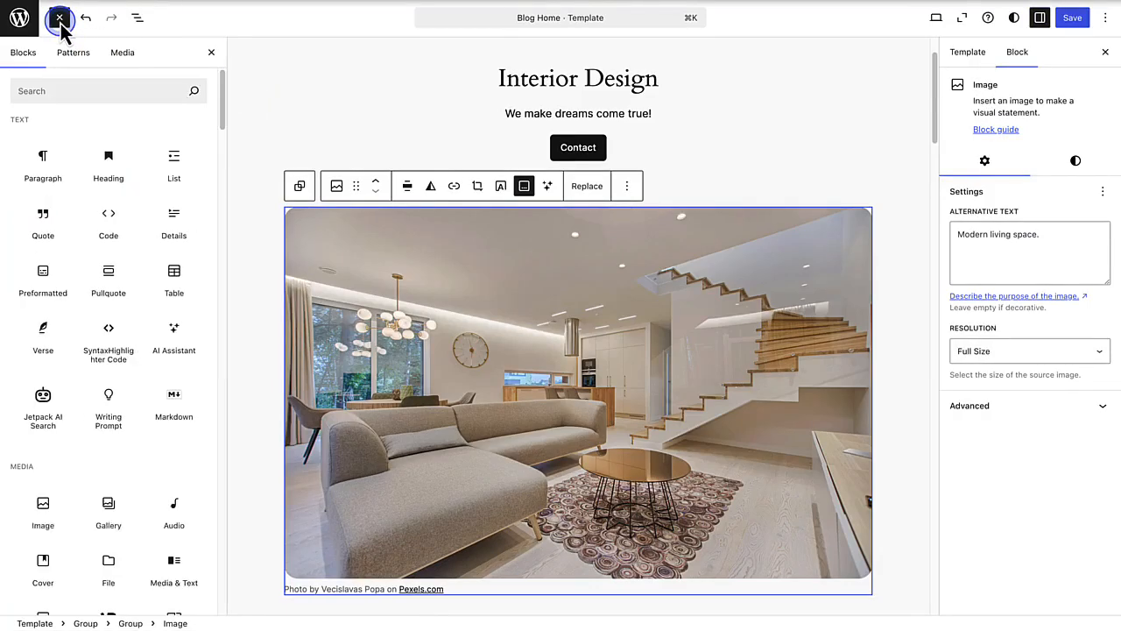
click(74, 53)
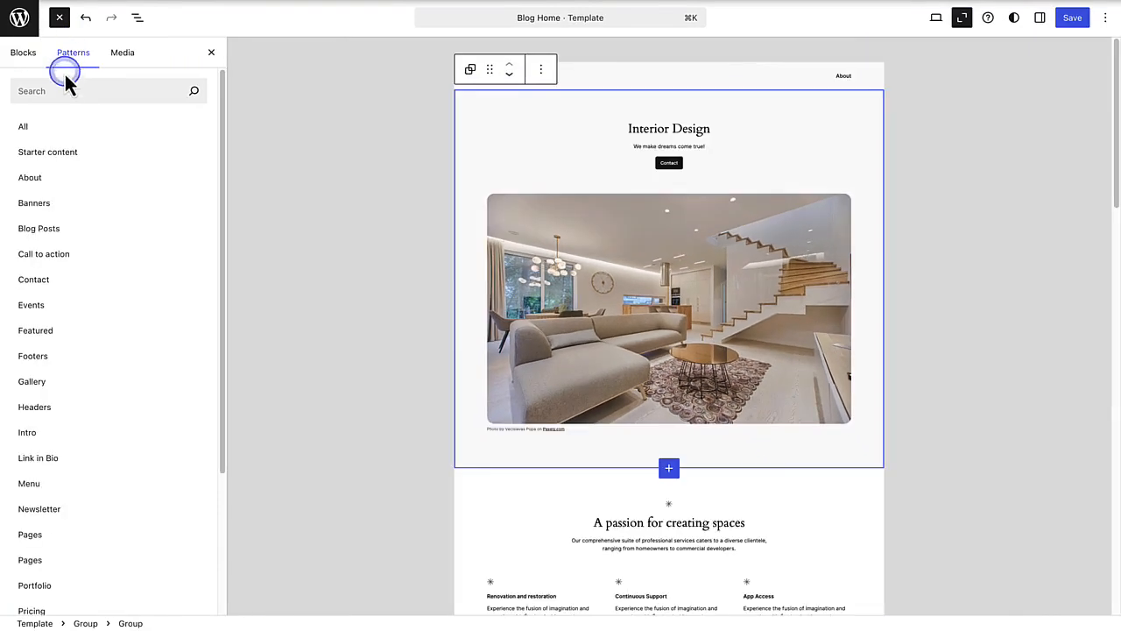
click(50, 151)
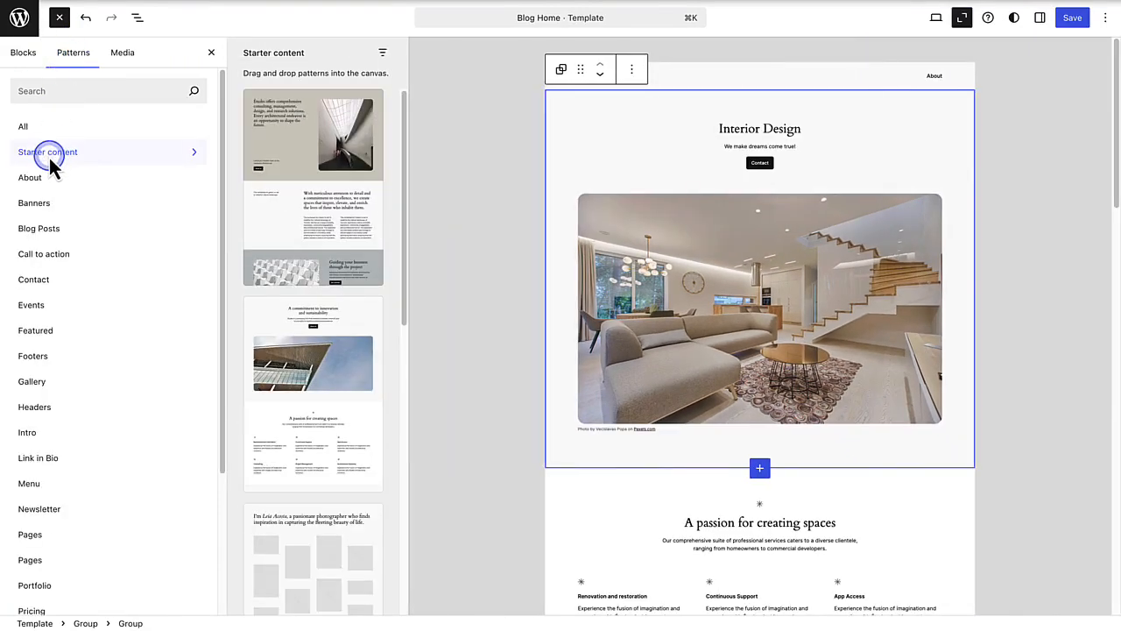
click(46, 174)
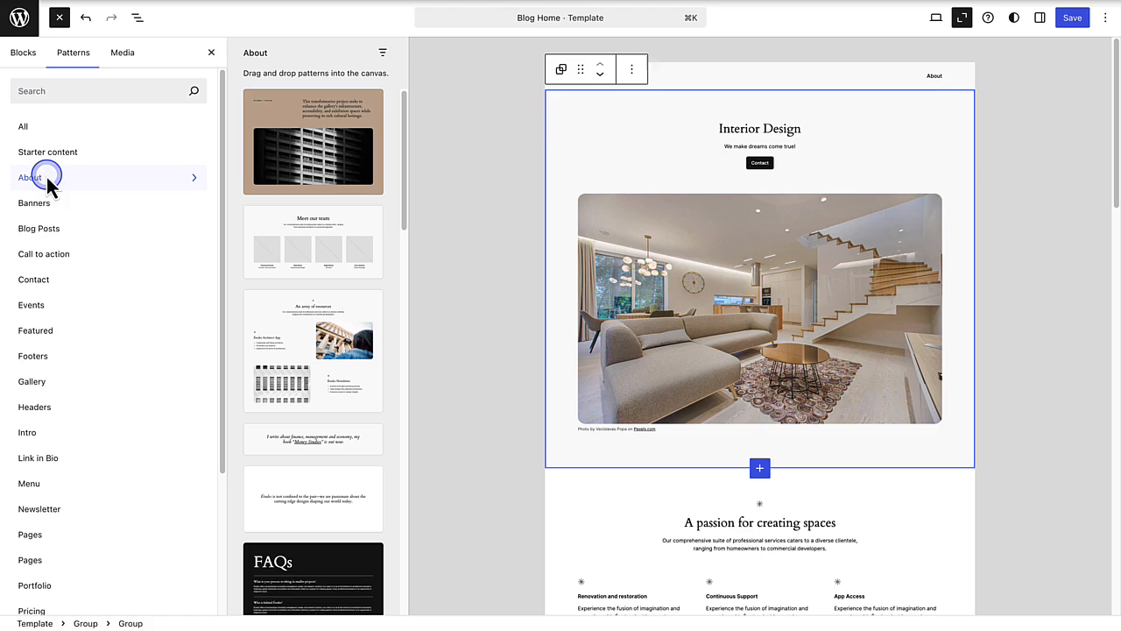
click(38, 257)
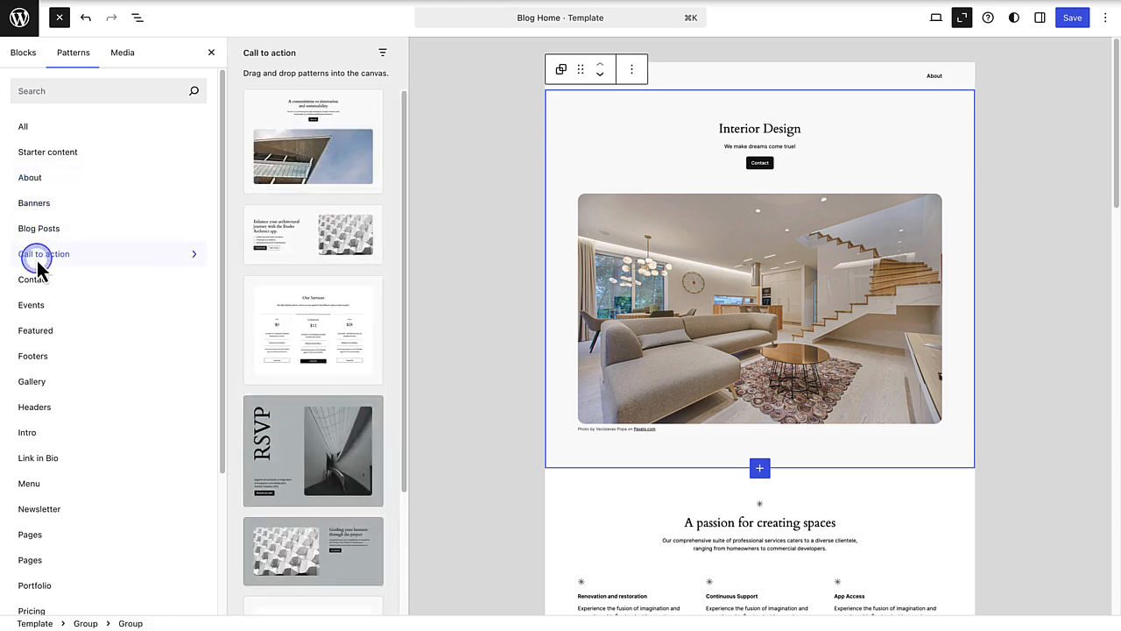
click(306, 237)
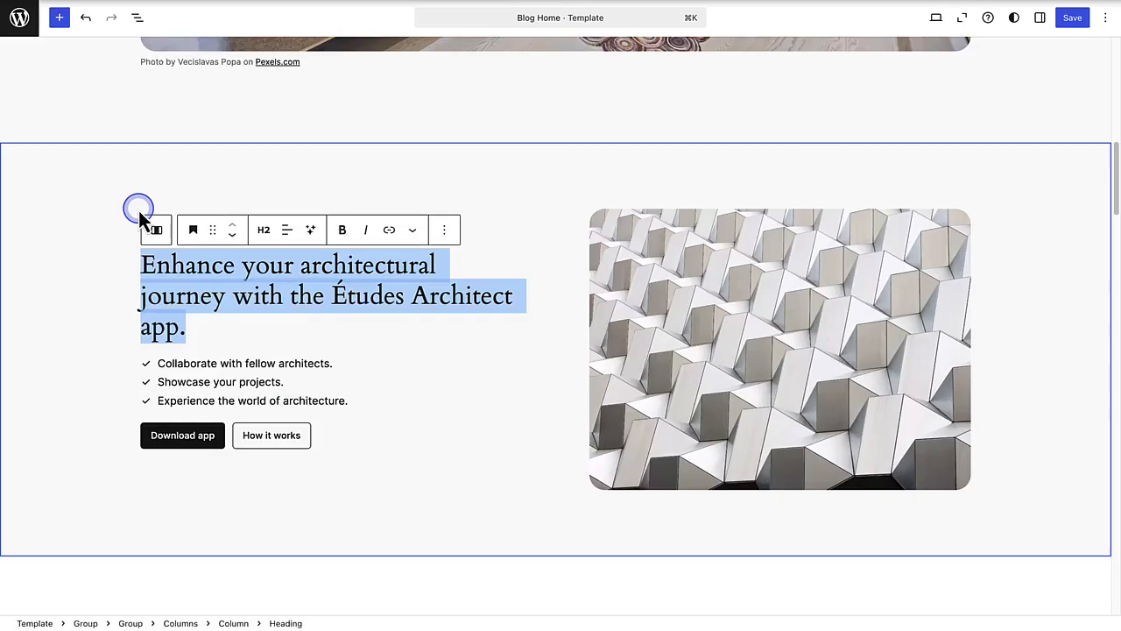
Set the call-to-action heading to "Home is where the heart is!" and replace its image with the white living room photo from the Media Library.
text(Home is w)
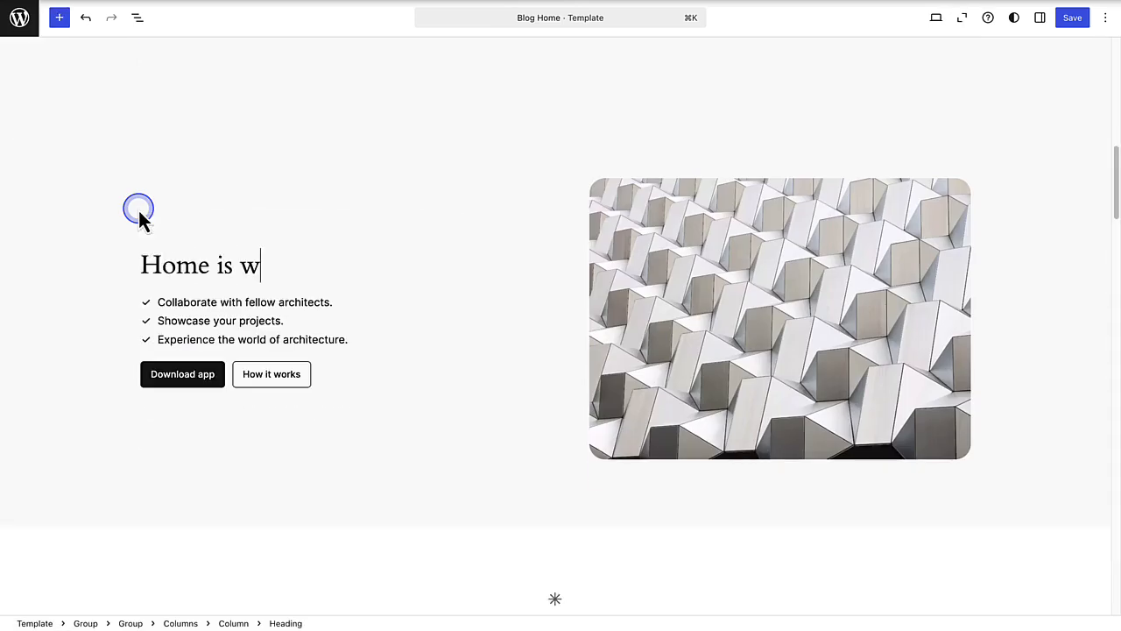
text(here the heart is!)
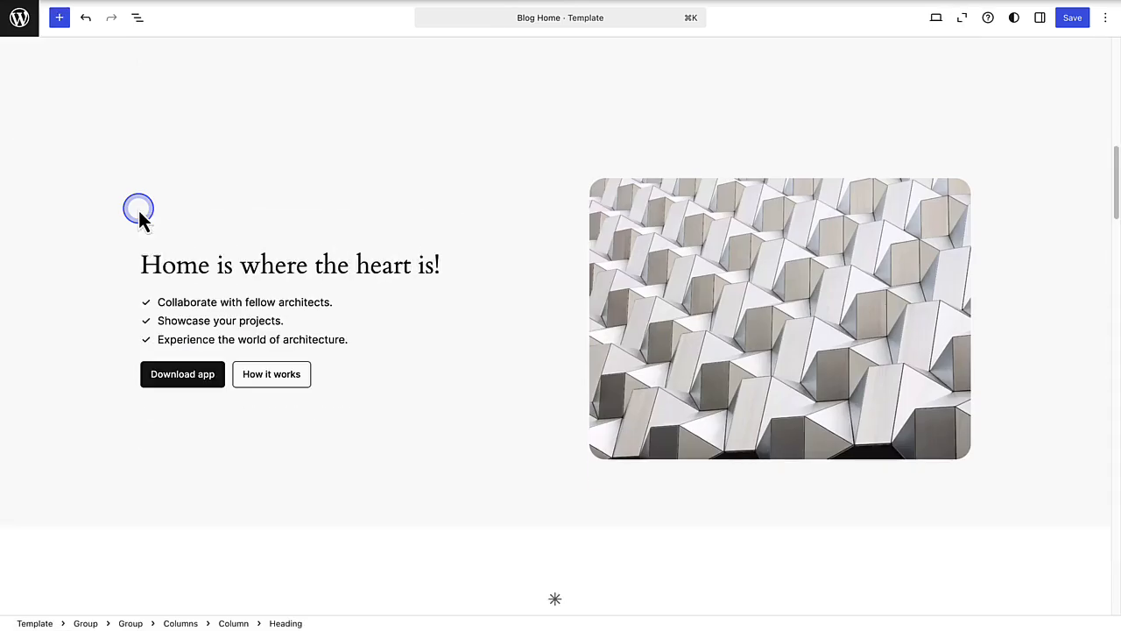
click(615, 265)
click(870, 163)
click(894, 200)
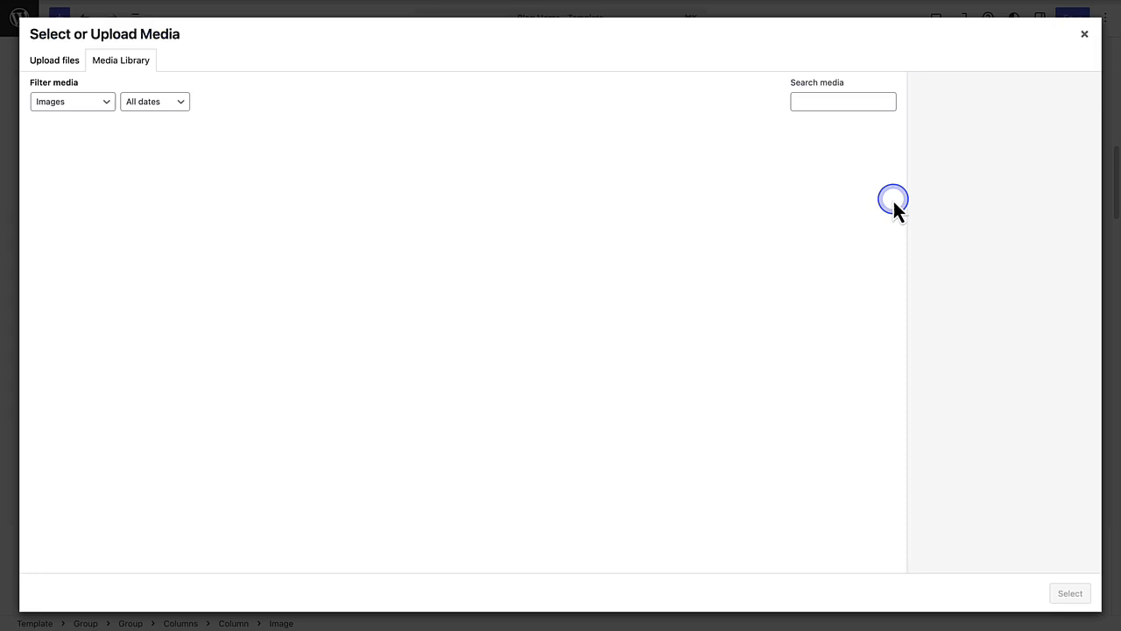
click(671, 193)
click(1069, 592)
click(1031, 430)
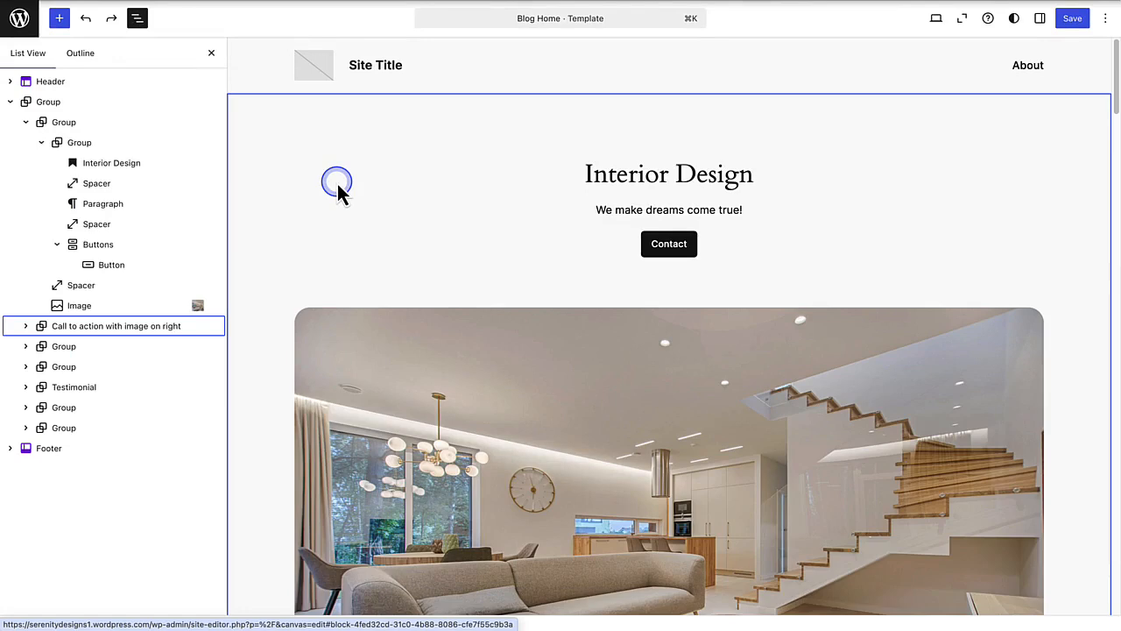
Delete the Buttons block containing the Contact button from the hero group.
click(110, 248)
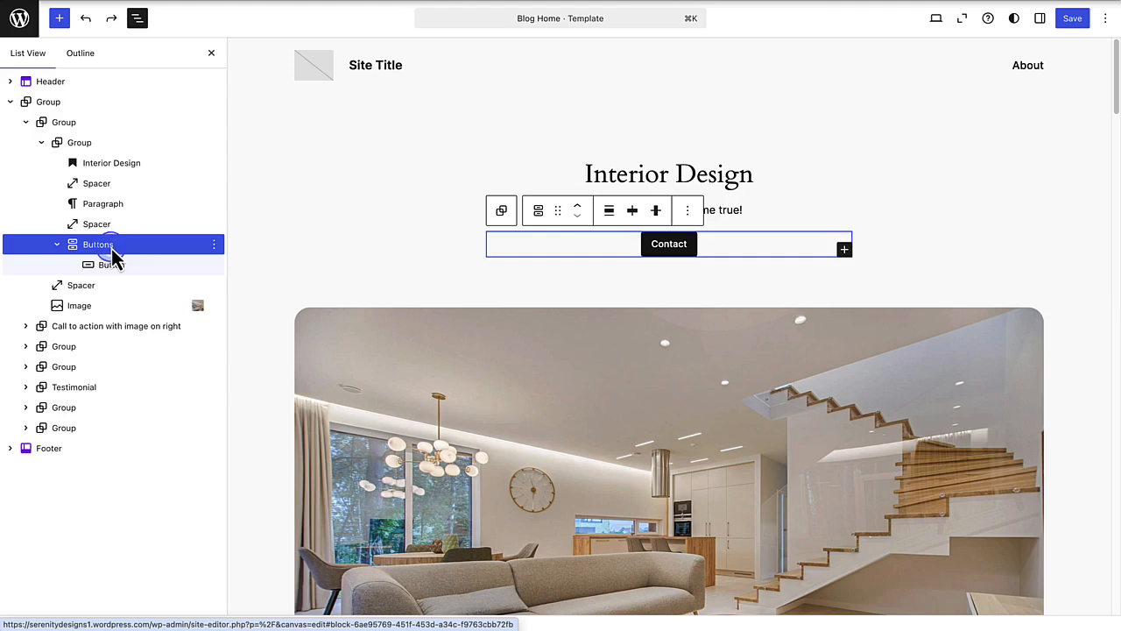
click(213, 244)
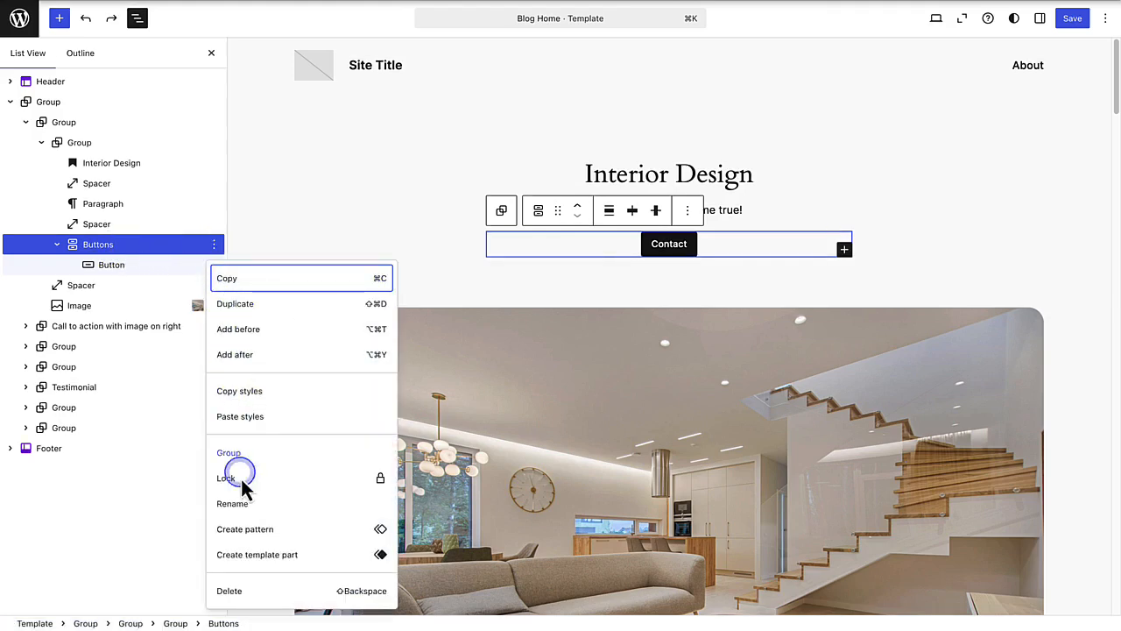
click(233, 590)
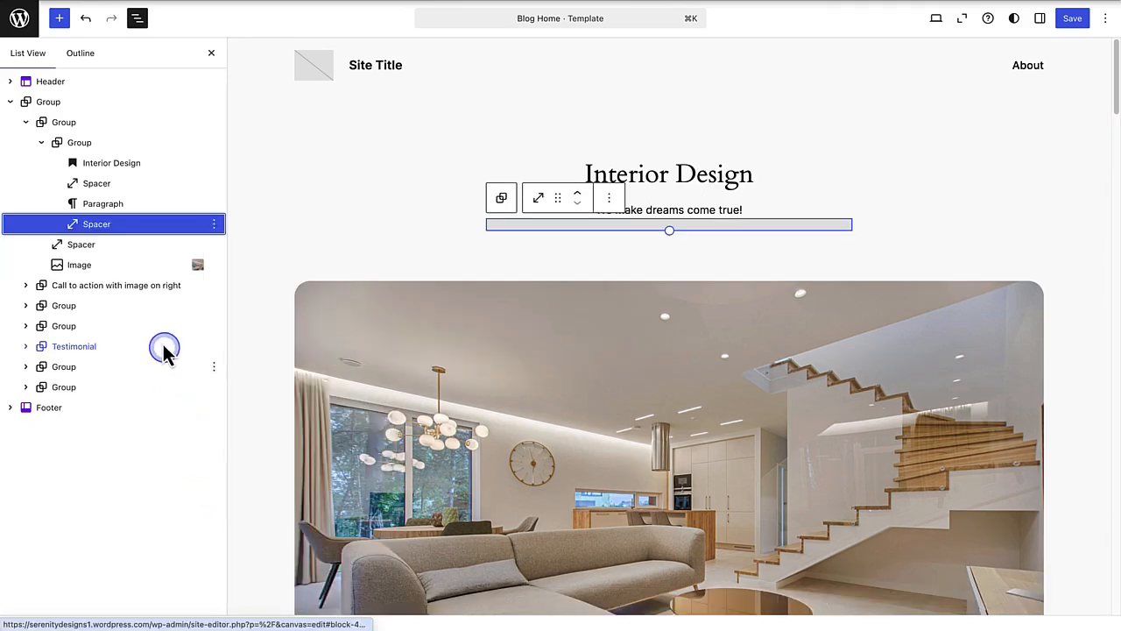
Delete the "Call to action with image on right" pattern below the hero.
click(83, 130)
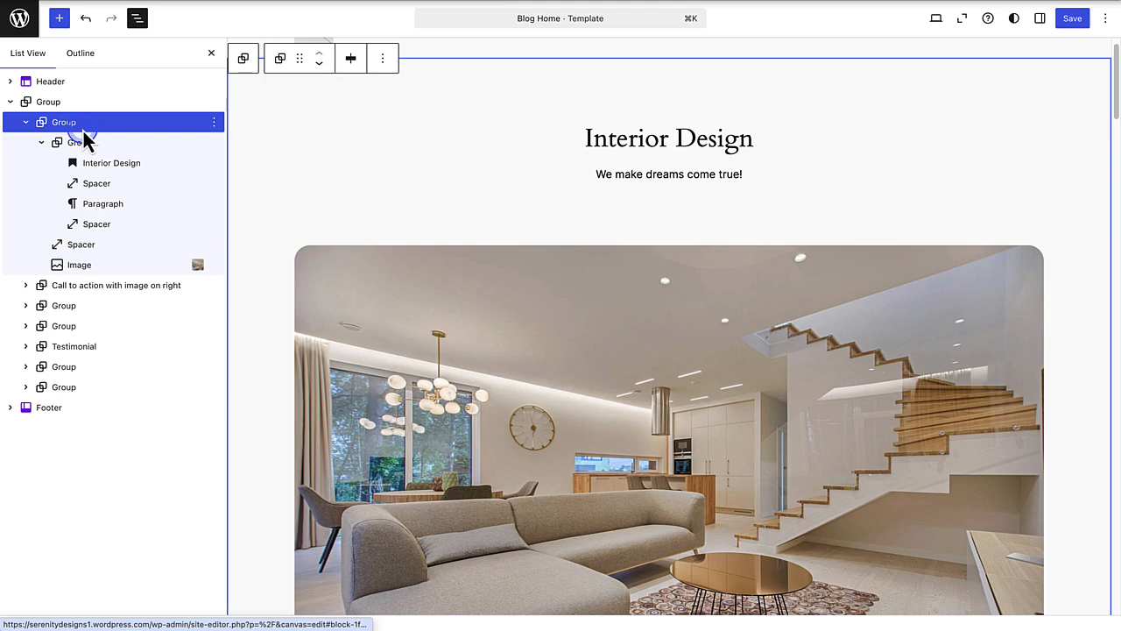
click(71, 289)
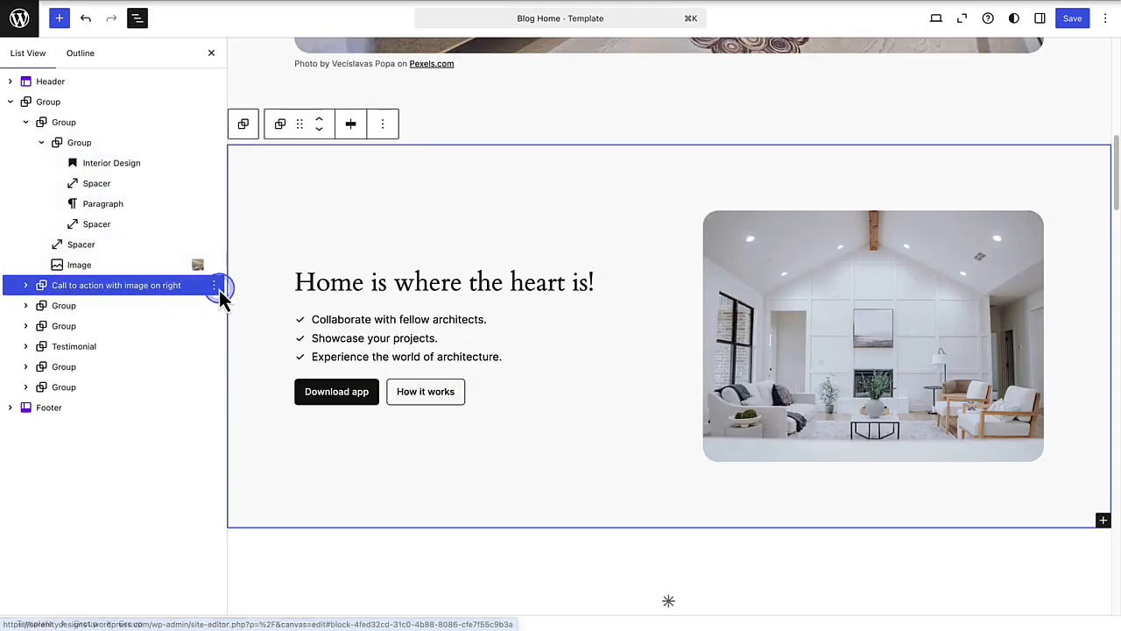
click(383, 124)
click(401, 505)
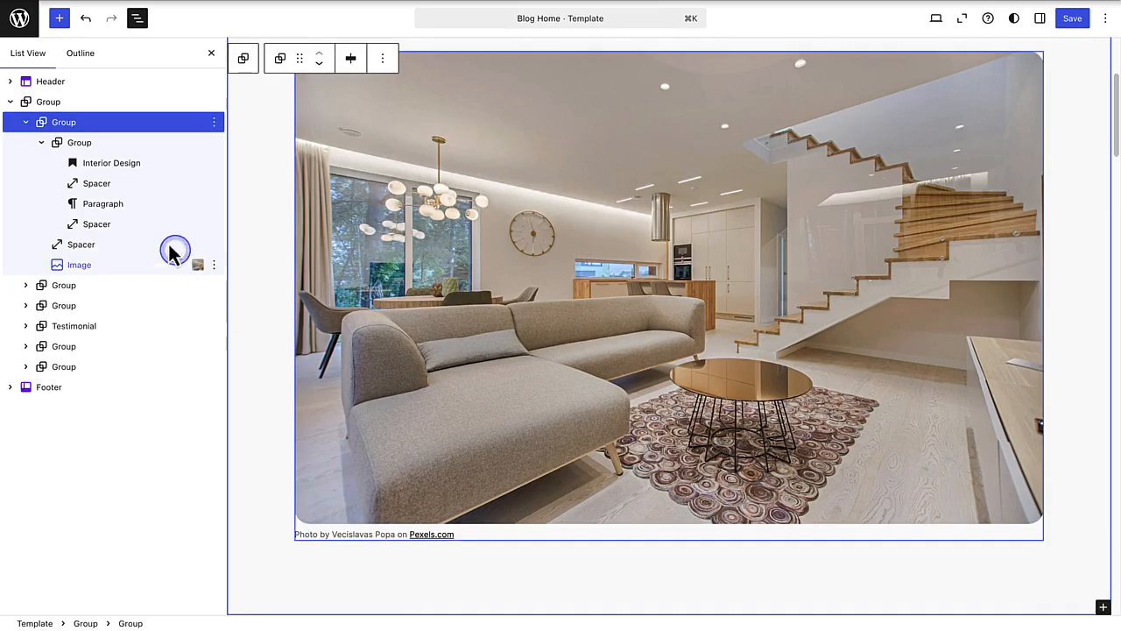
Collapse the hero group with the Interior Design heading and staircase photo, and delete the whole group.
click(26, 123)
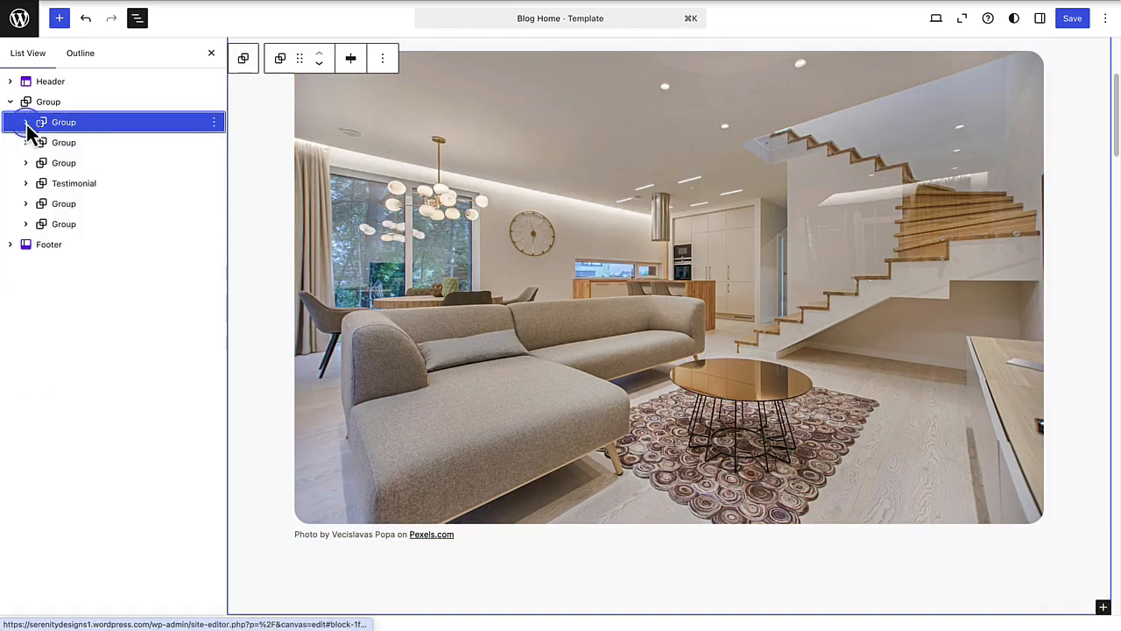
click(214, 123)
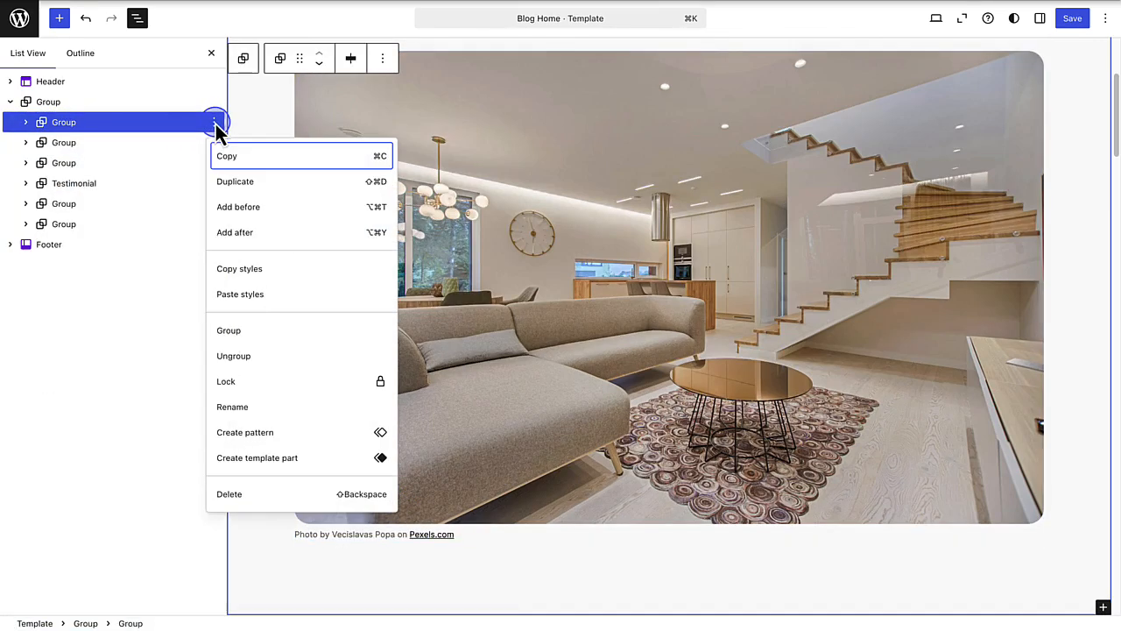
click(230, 495)
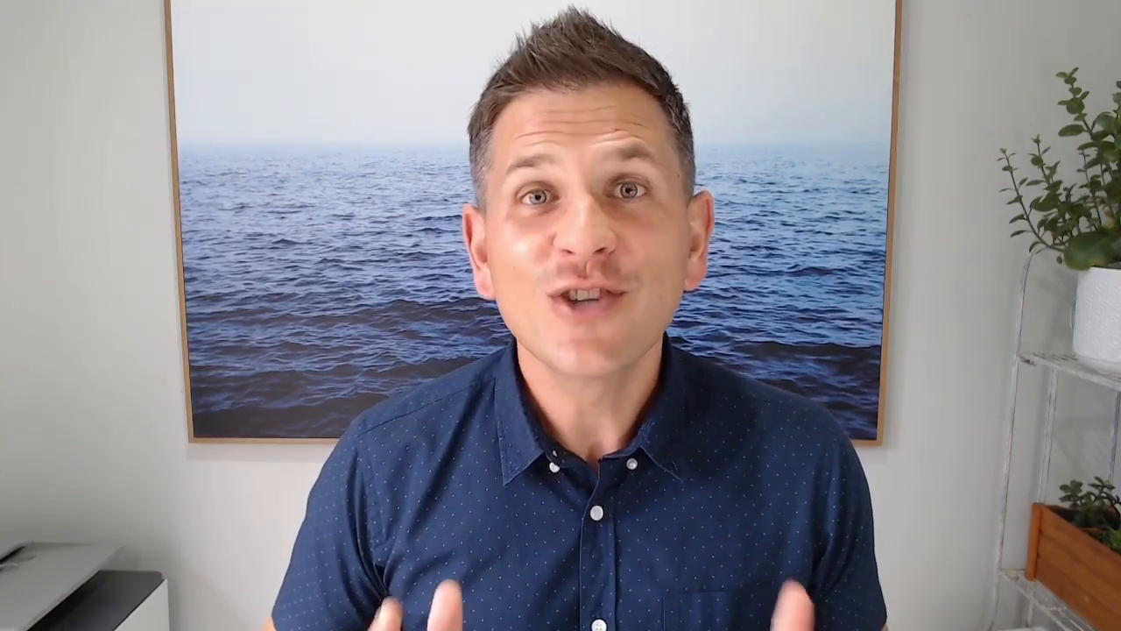
Examine the Services and Pricing Table sections of the test page and their nested blocks.
click(179, 186)
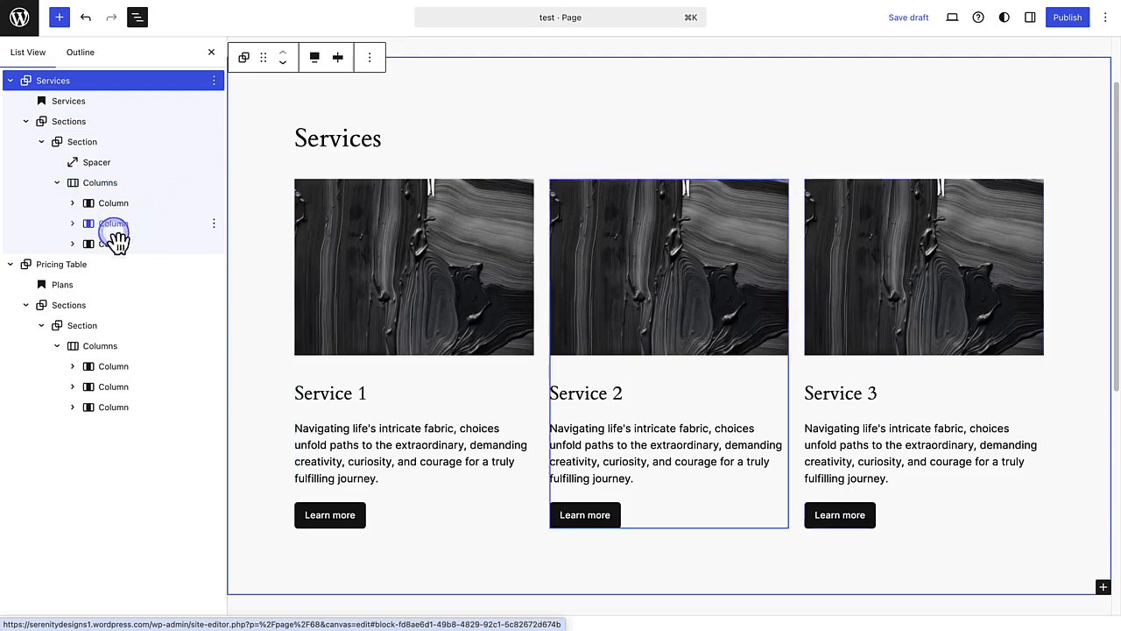
click(63, 264)
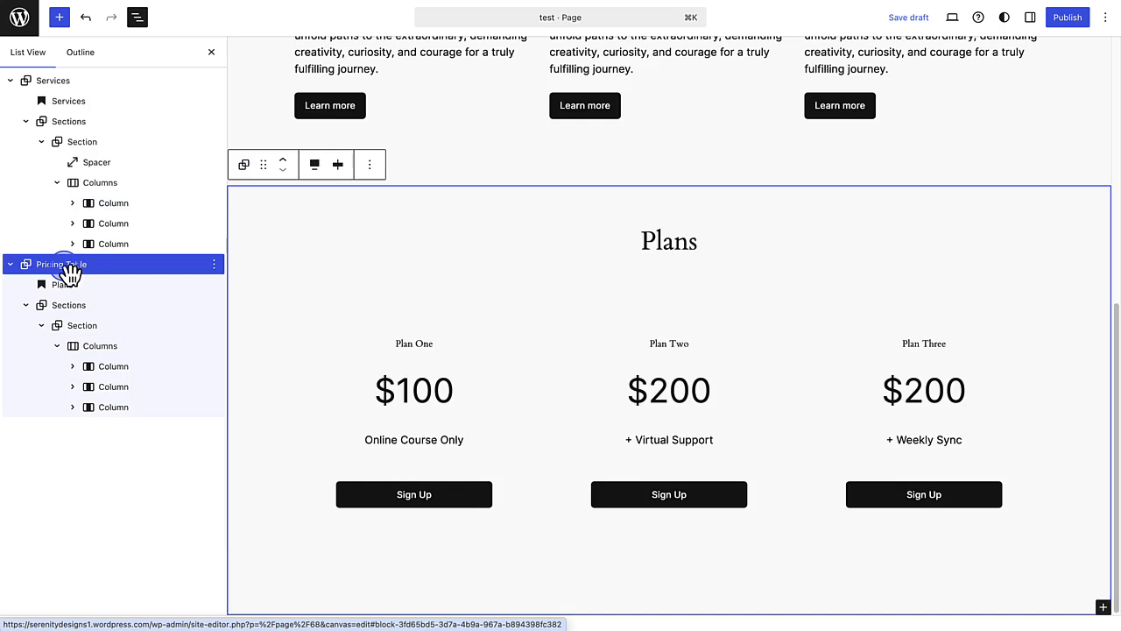
click(1025, 180)
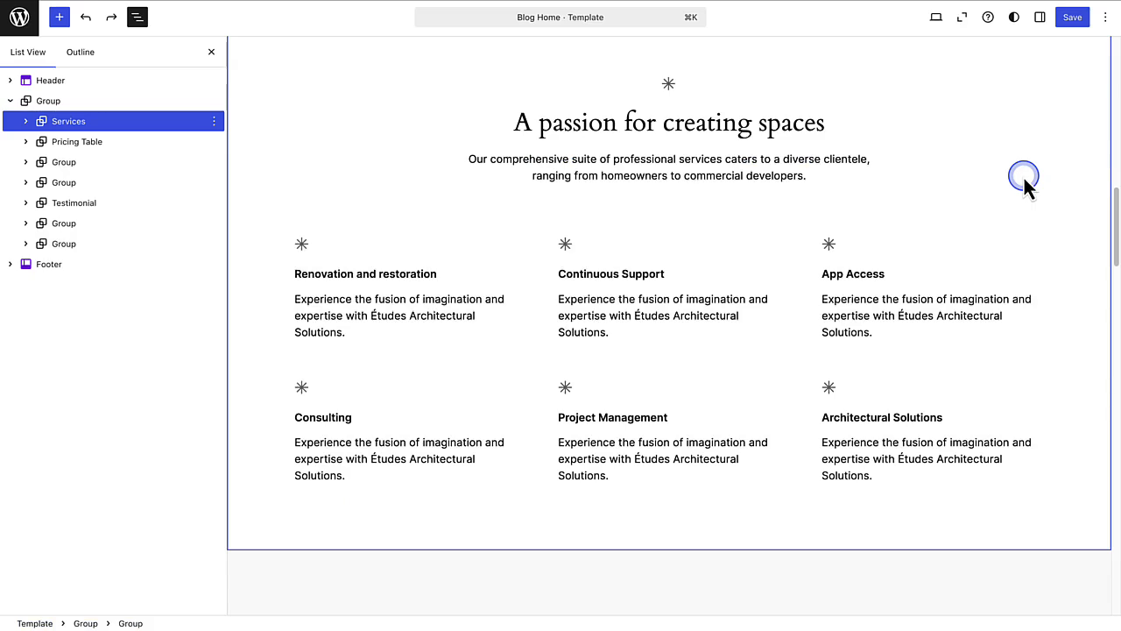
Search the blocks for "Columns" and insert a Columns block with the 50 / 50 layout between the Services and Pricing Table sections.
scroll(1024, 175, down, 6)
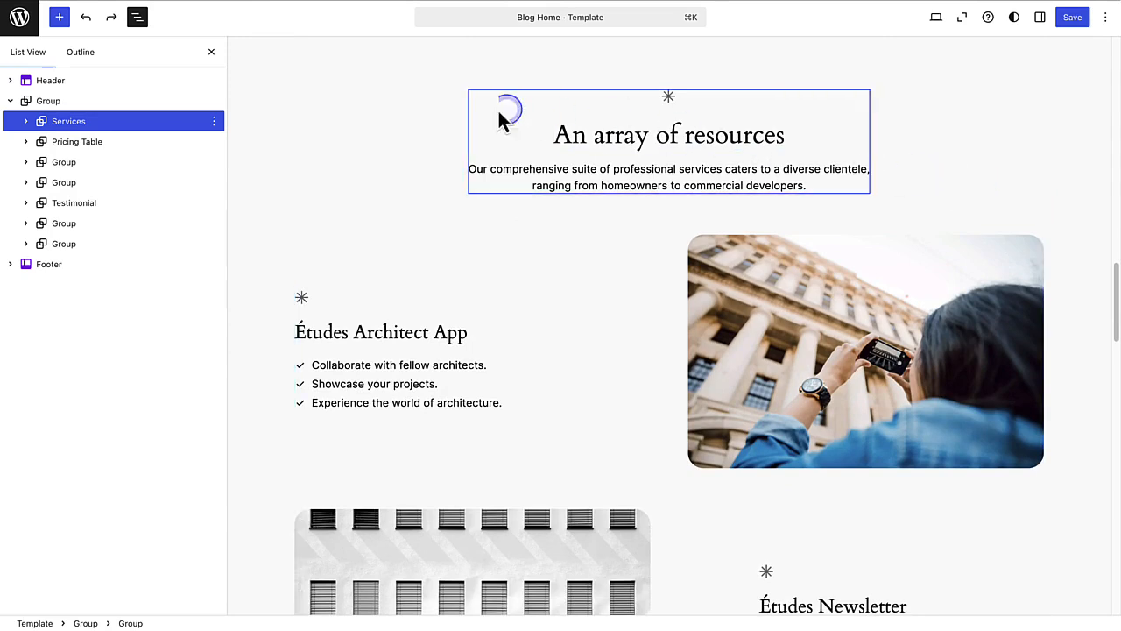
click(60, 19)
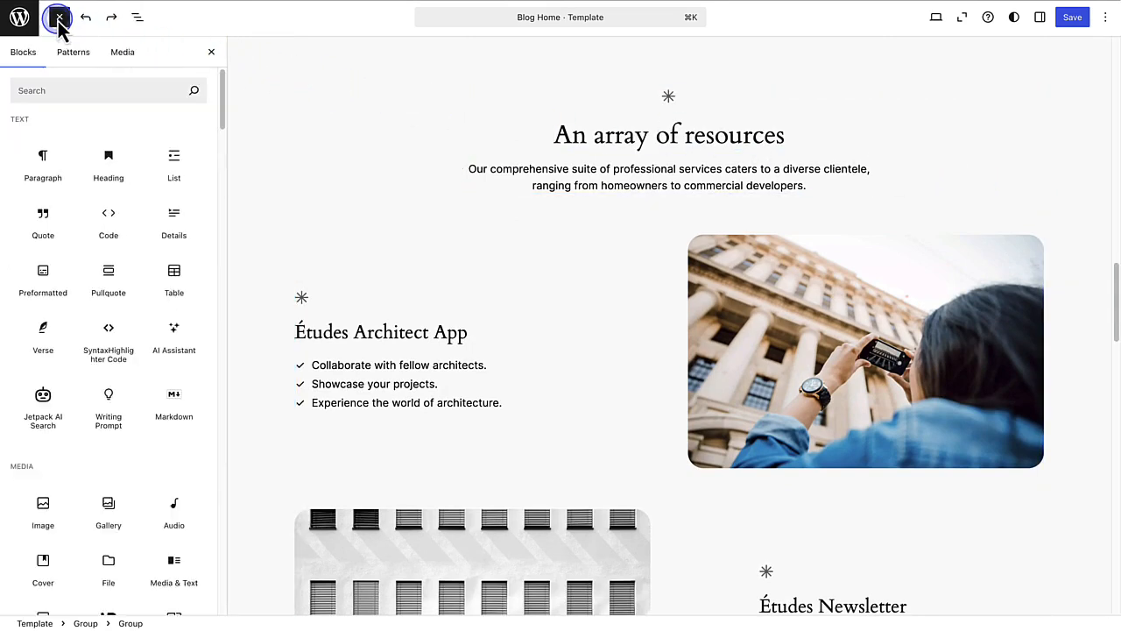
click(38, 89)
text(Columns)
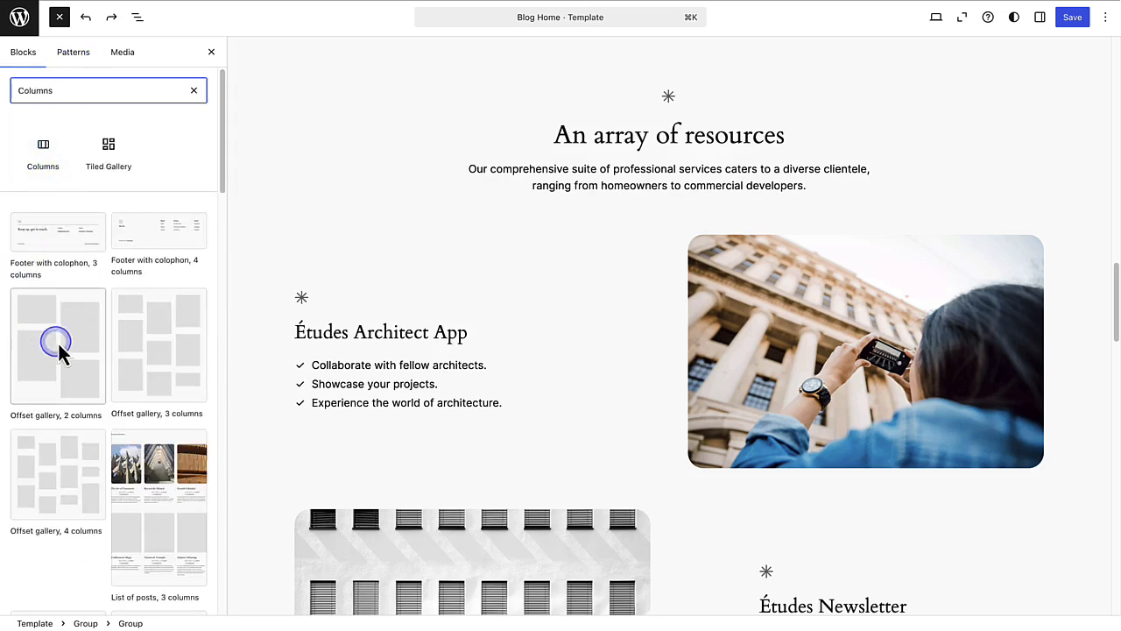
click(44, 153)
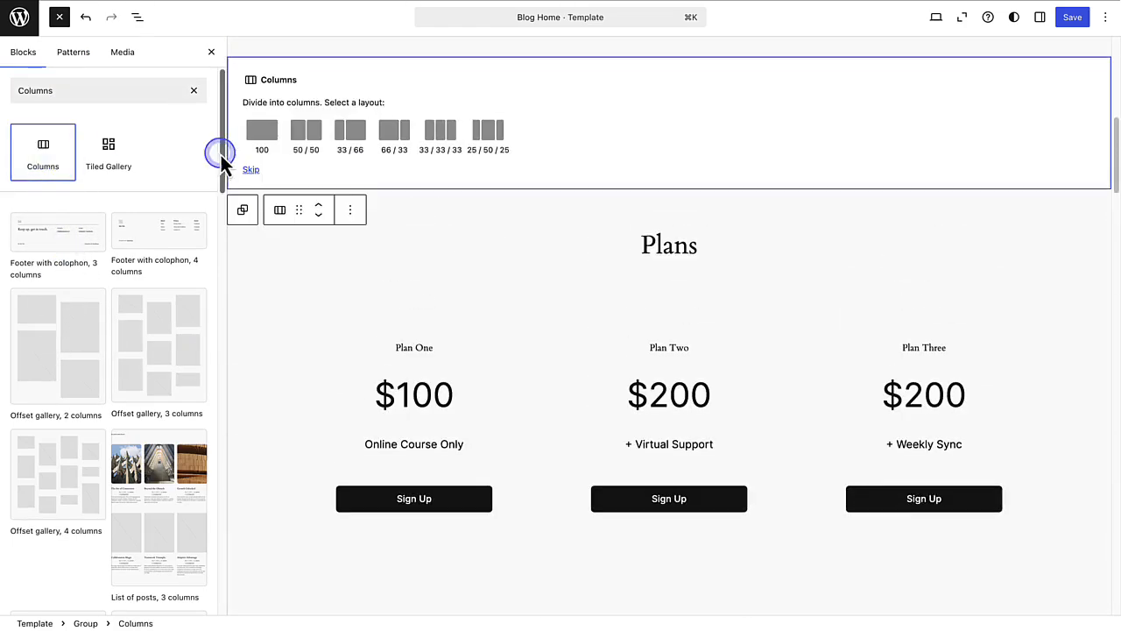
click(303, 138)
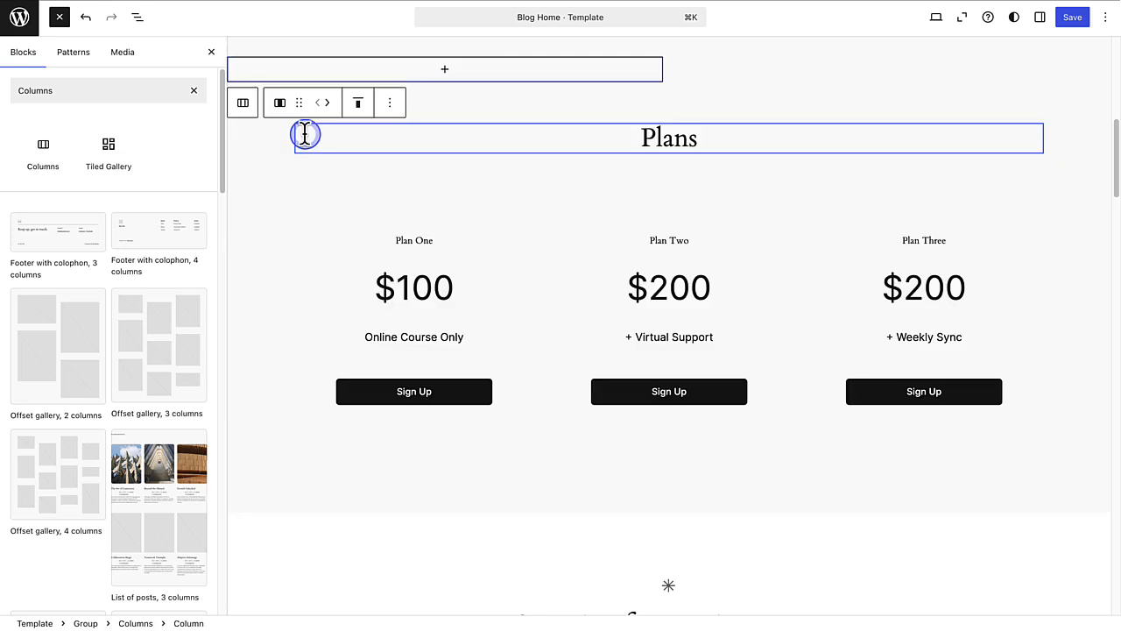
Show the template's block list and select each of the two columns in the new Columns block.
click(137, 17)
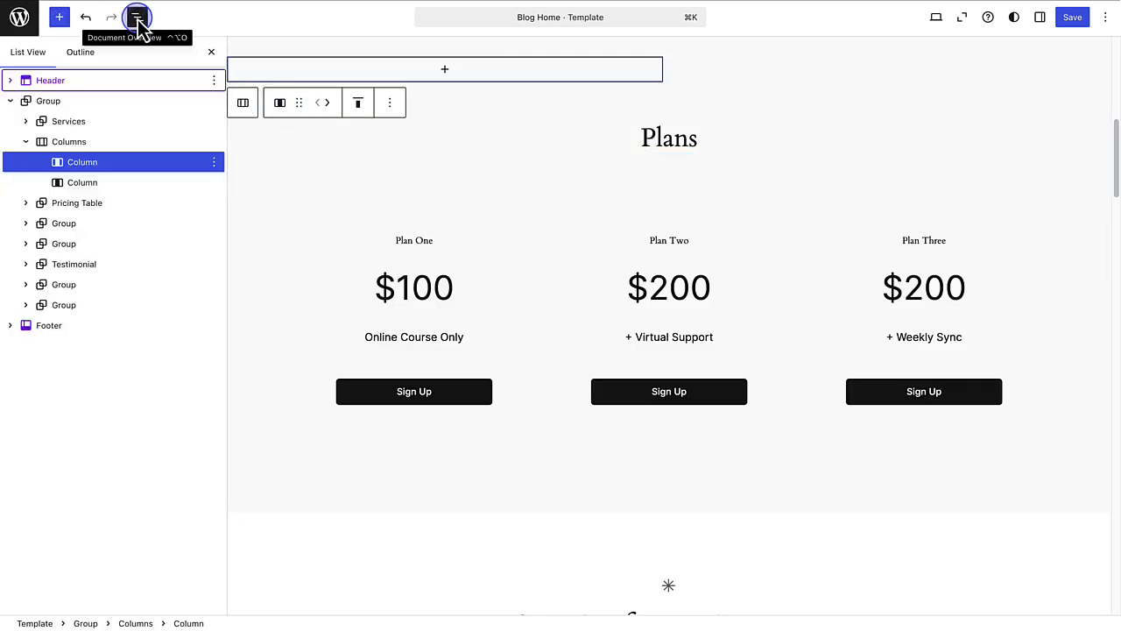
click(75, 182)
click(79, 163)
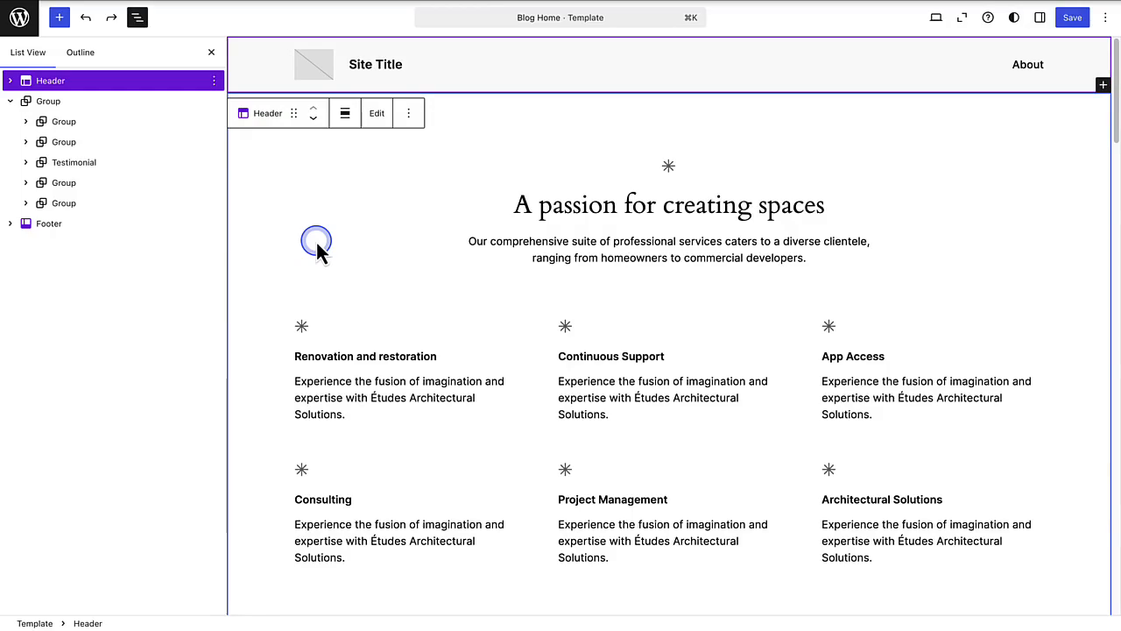
Find the "Watch, Read, Listen" section and examine its blocks, selecting the Query Loop and the section's outer Group.
scroll(316, 242, down, 10)
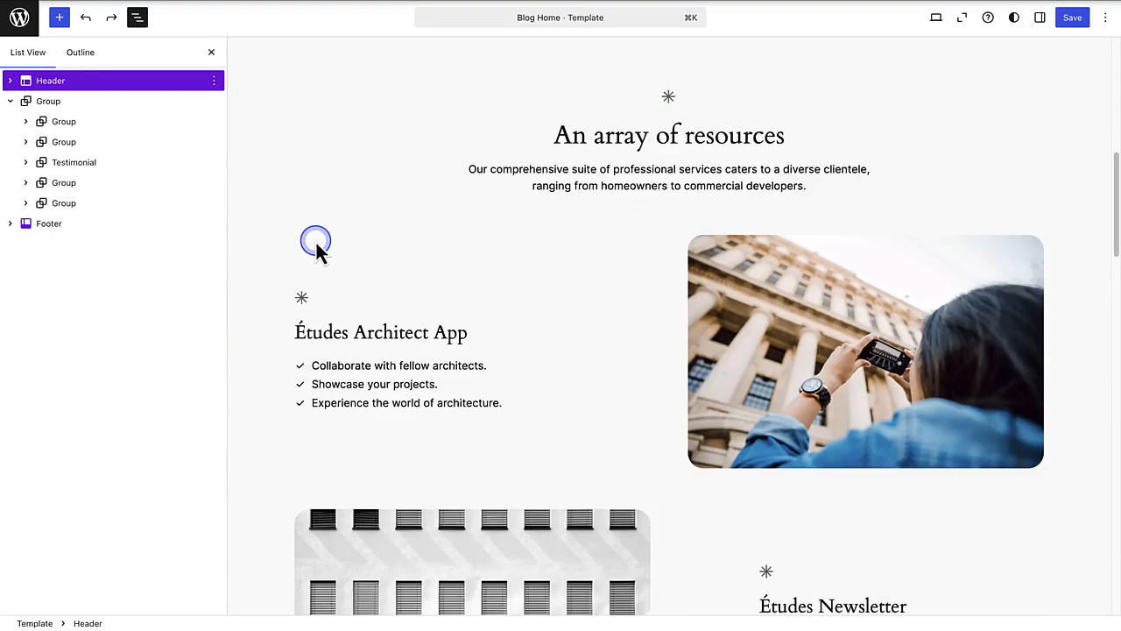
scroll(316, 242, down, 10)
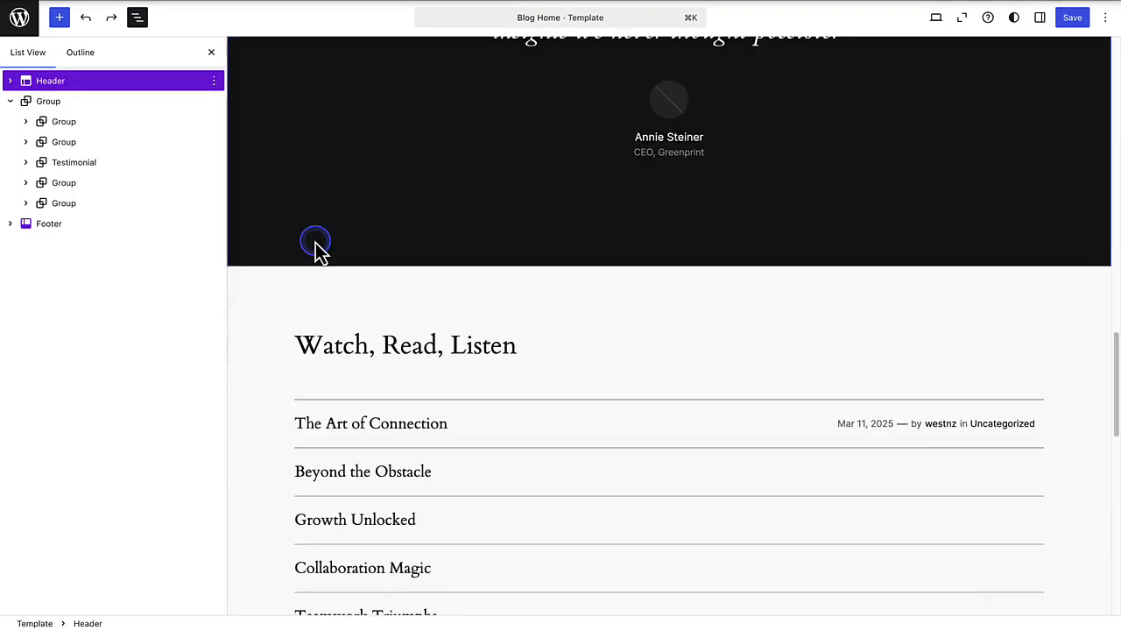
scroll(315, 242, down, 5)
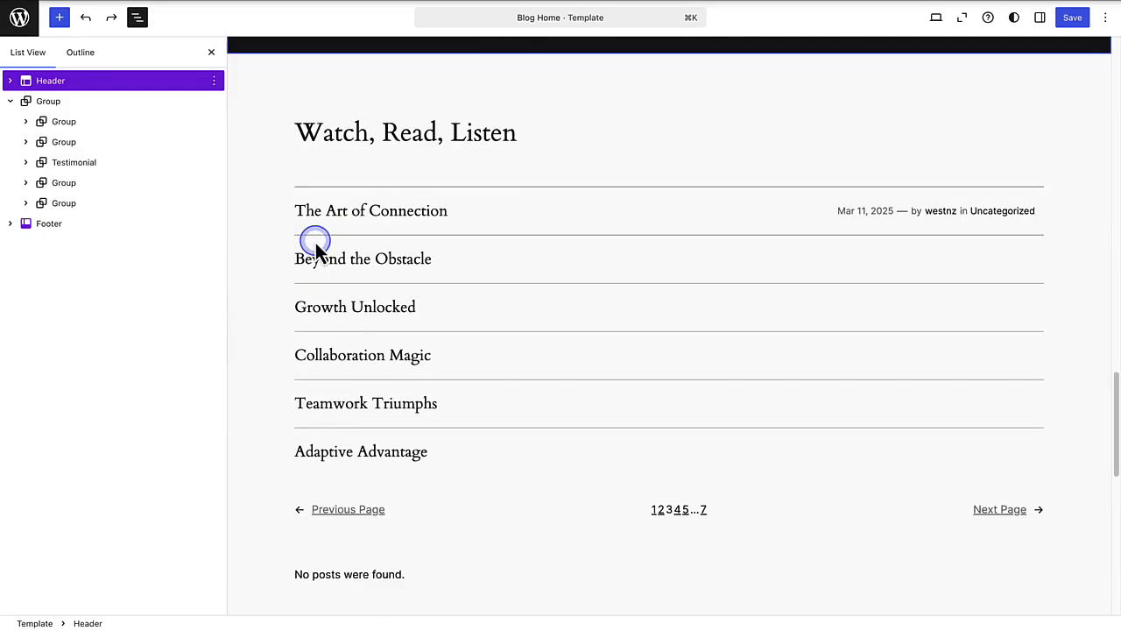
click(305, 173)
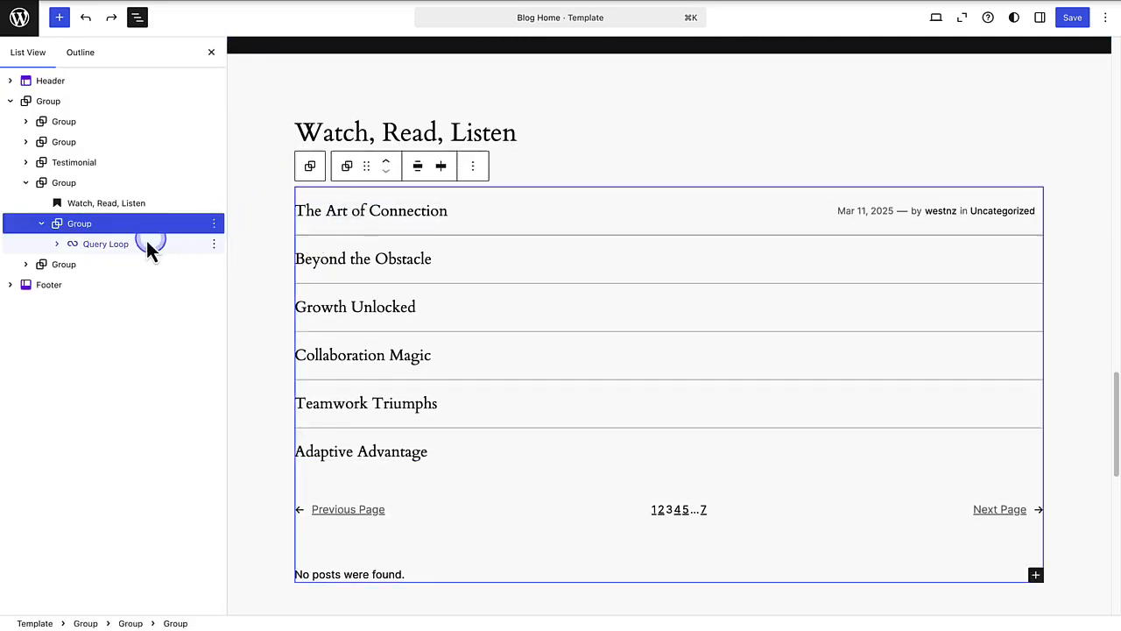
click(105, 245)
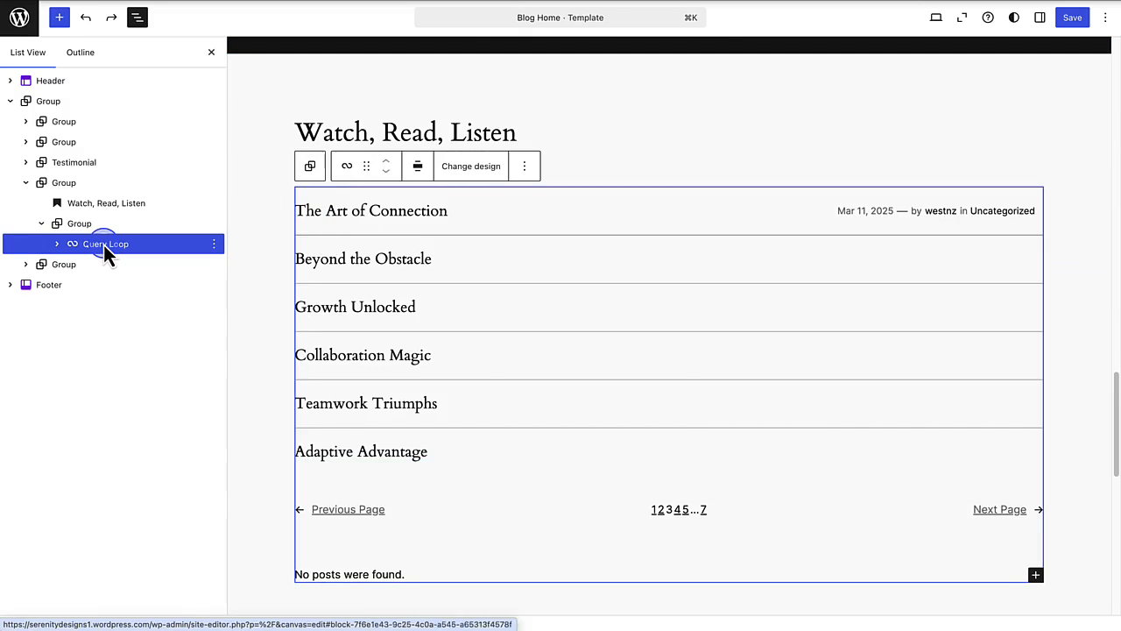
click(59, 184)
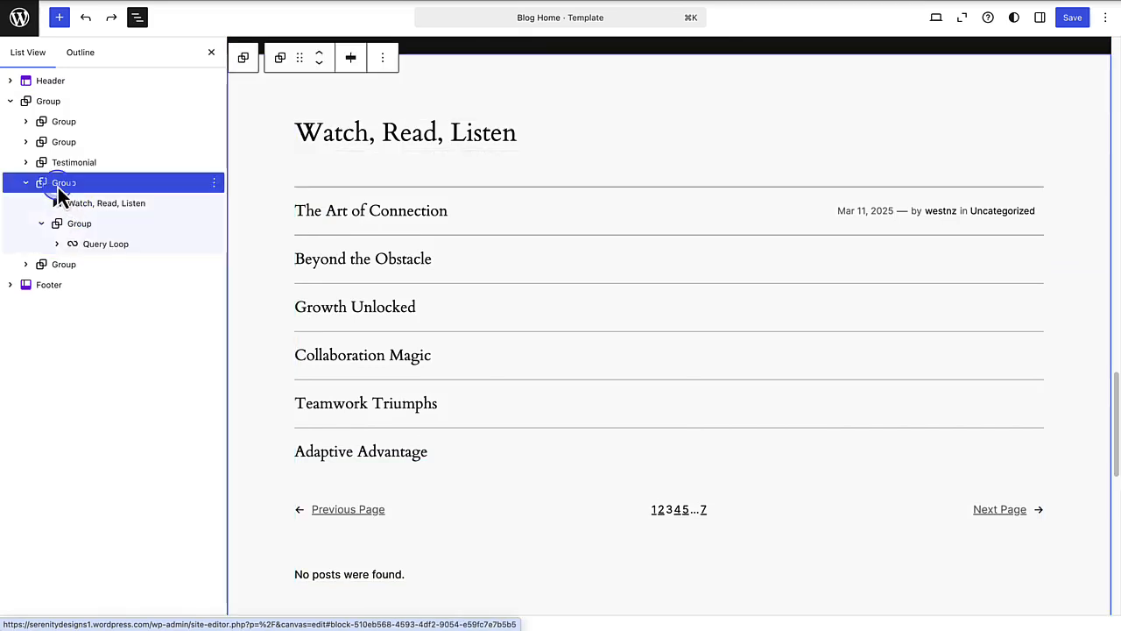
Delete the outer Group that holds the "Watch, Read, Listen" section from the template.
click(381, 58)
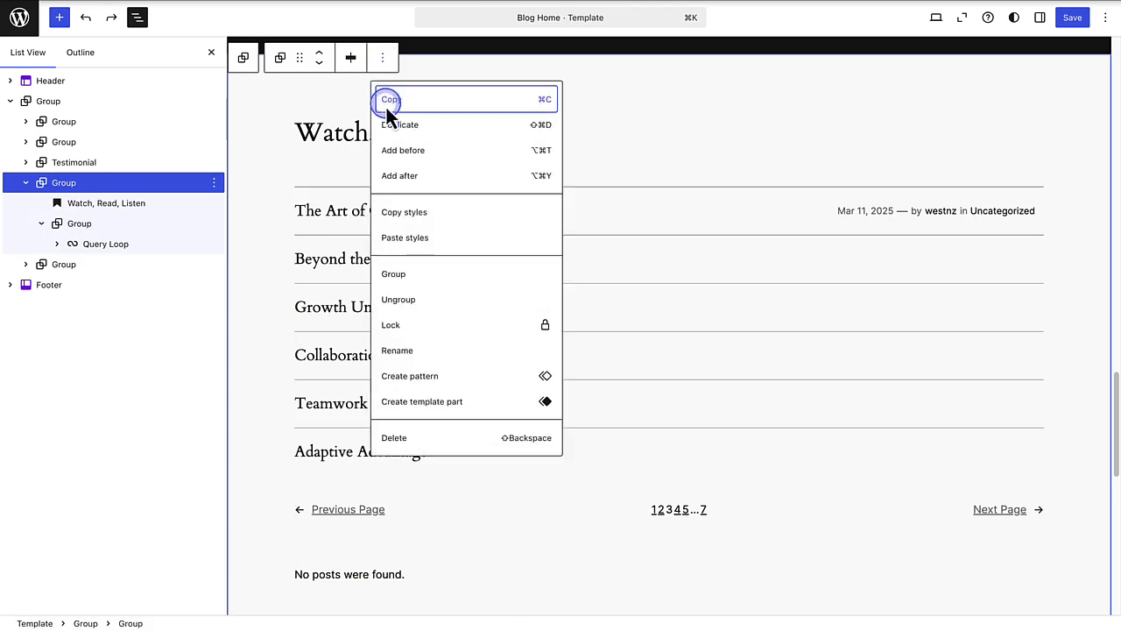
click(394, 438)
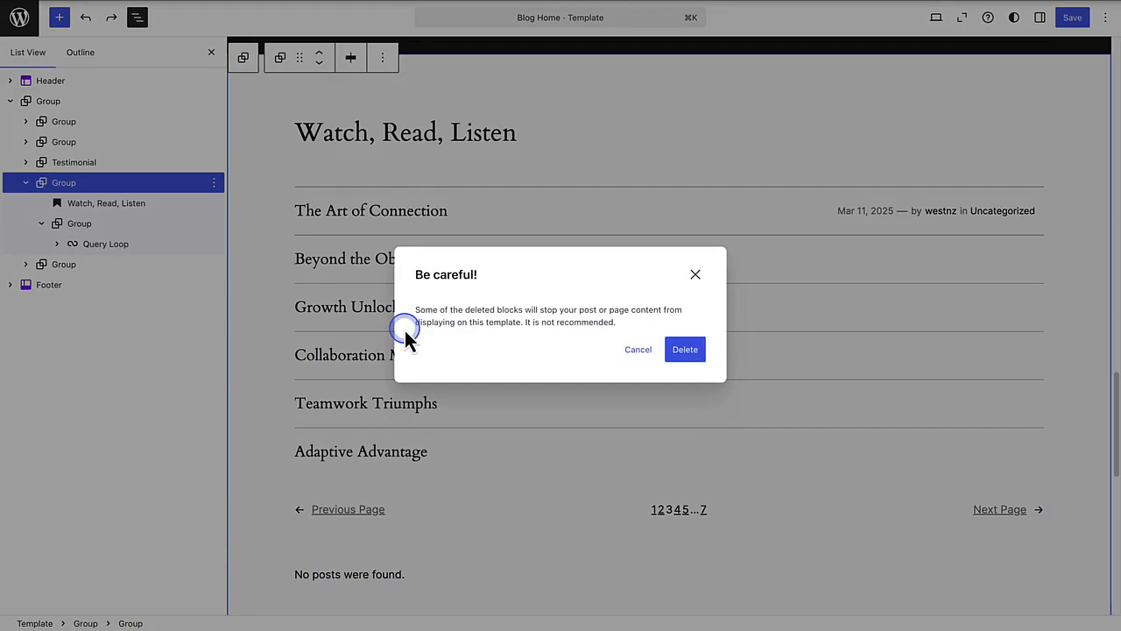
click(692, 350)
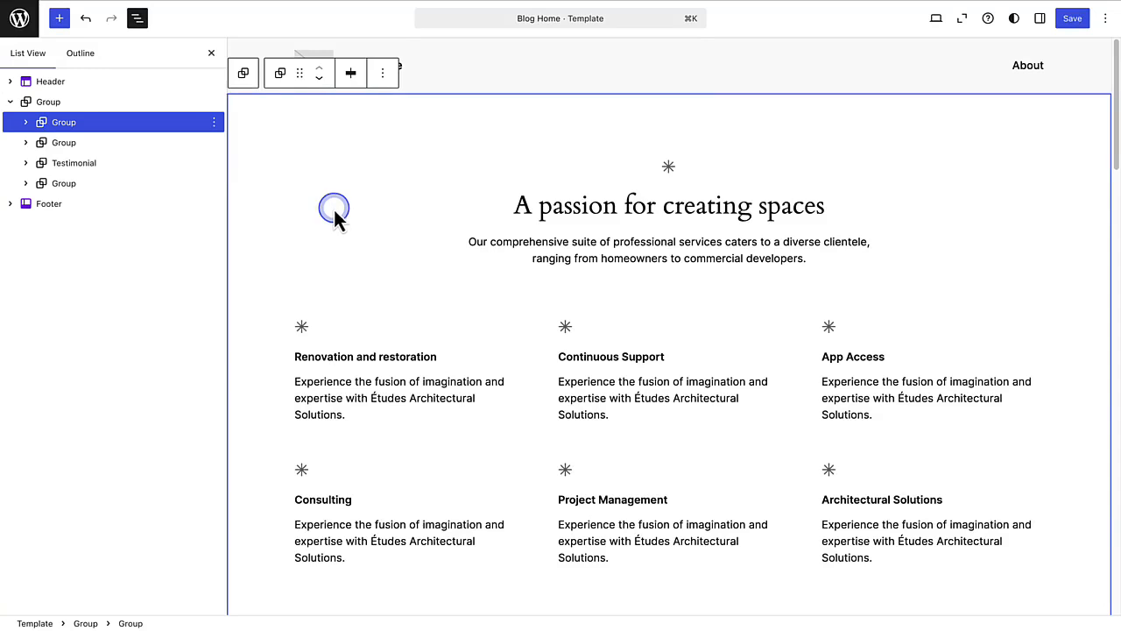
Add a block before the "A passion for creating spaces" Group and insert the Intro 3 pattern there.
click(214, 122)
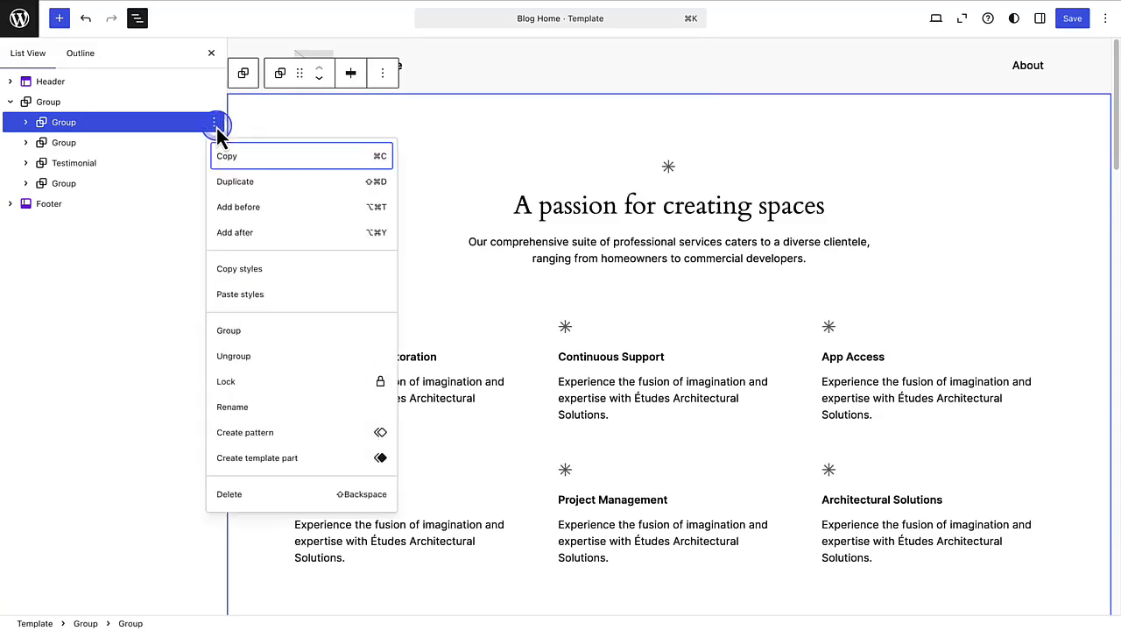
click(238, 208)
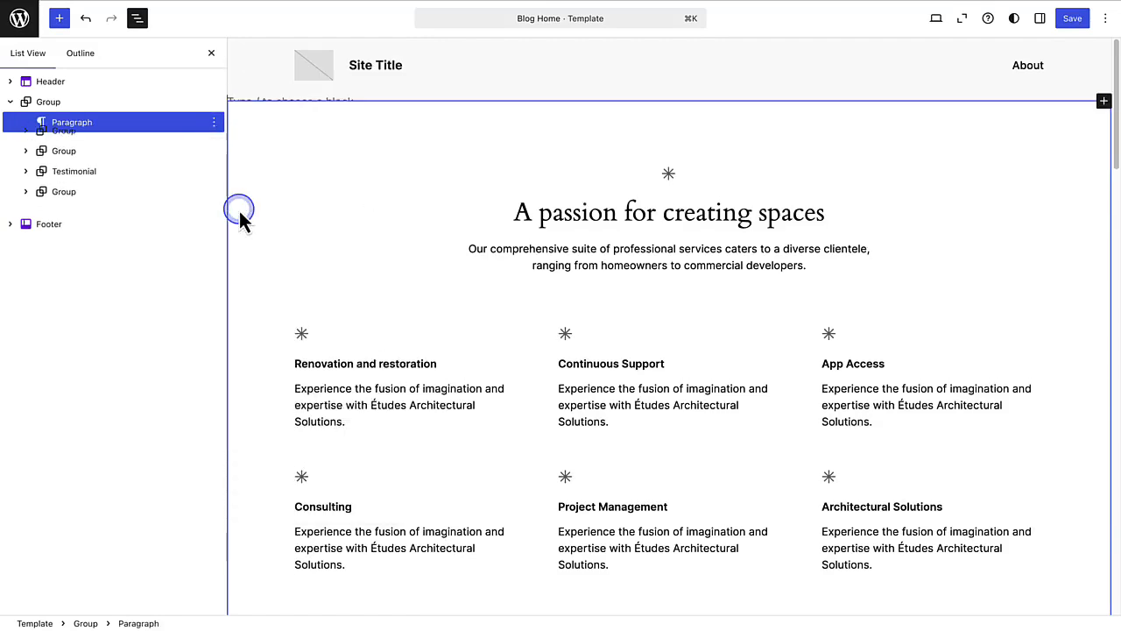
click(58, 18)
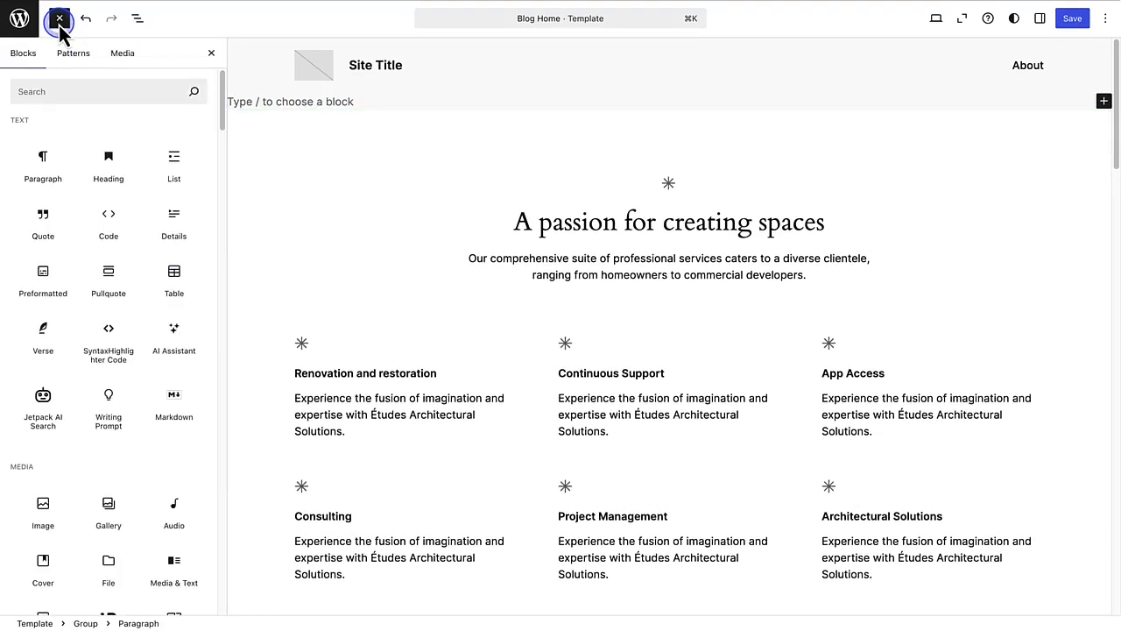
click(64, 54)
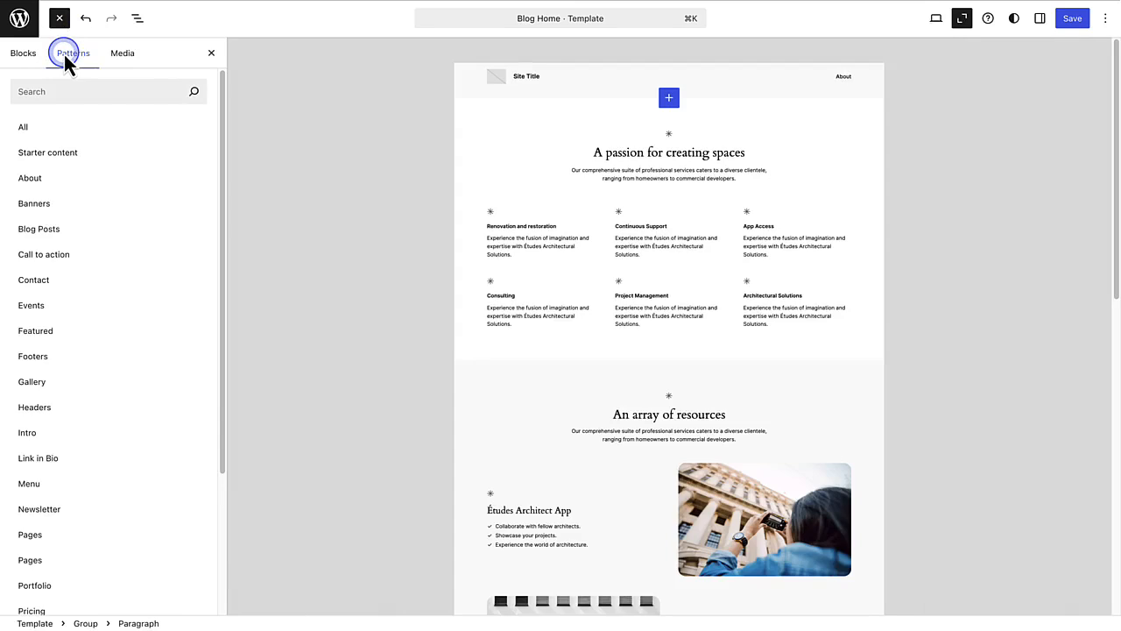
click(32, 432)
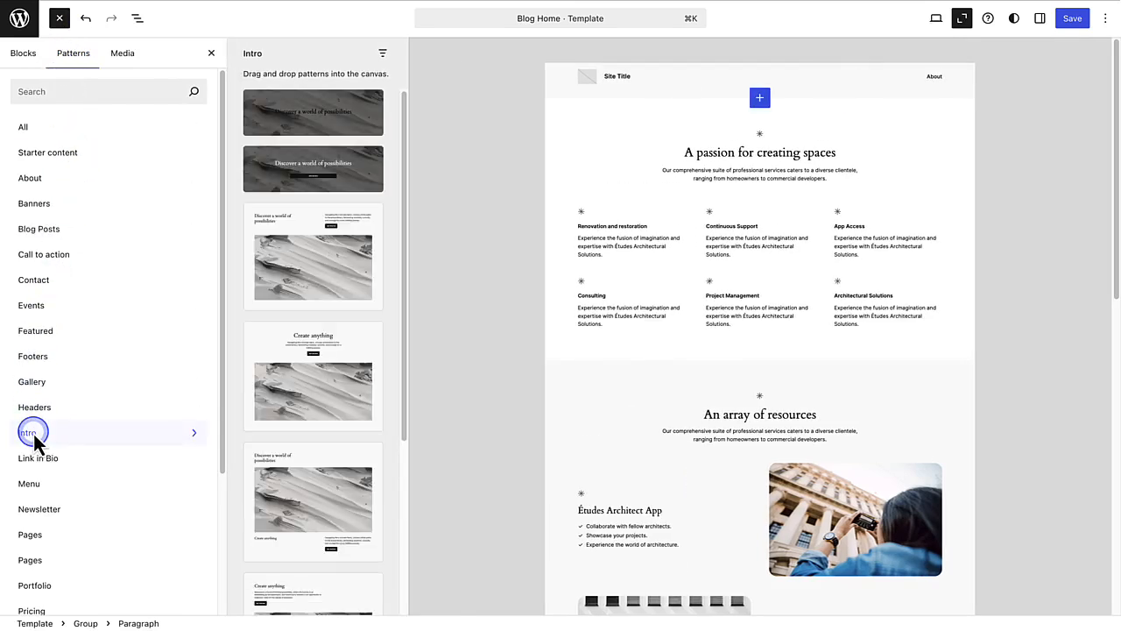
scroll(336, 420, down, 5)
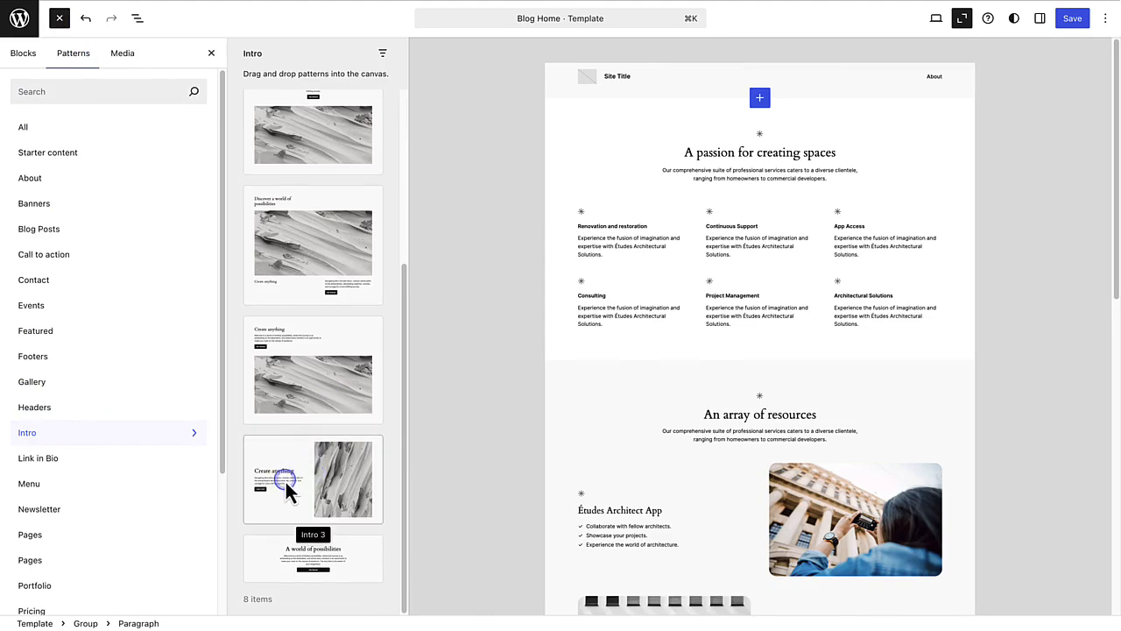
click(289, 480)
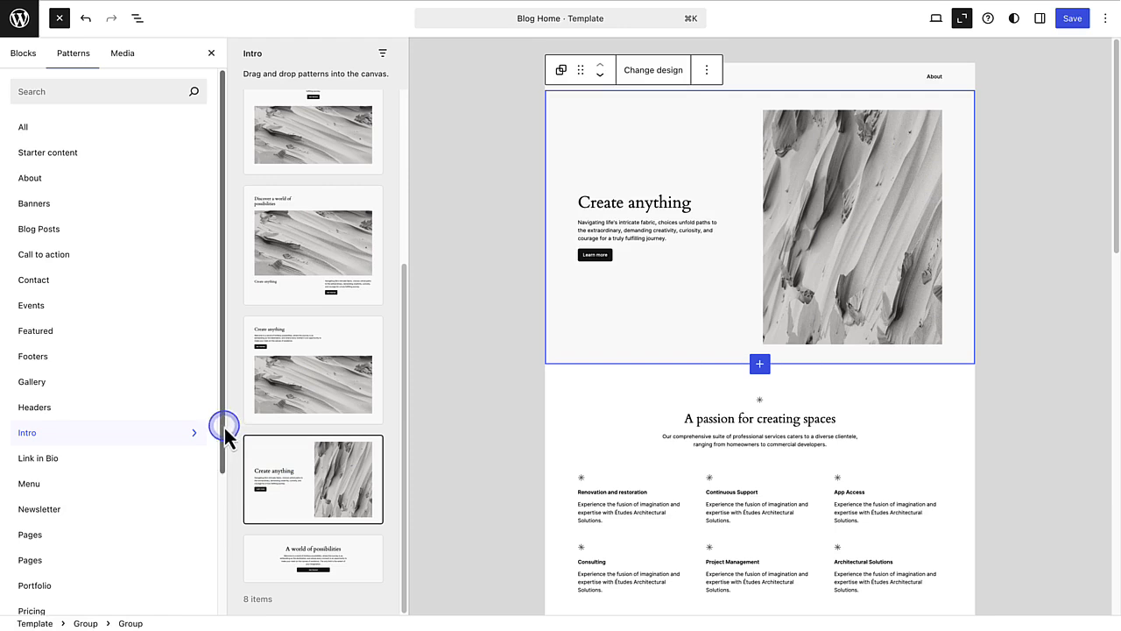
Insert the Testimonials pattern "Review: Two columns with an offset" below the "Create anything" section.
drag(222, 426, 211, 542)
click(46, 556)
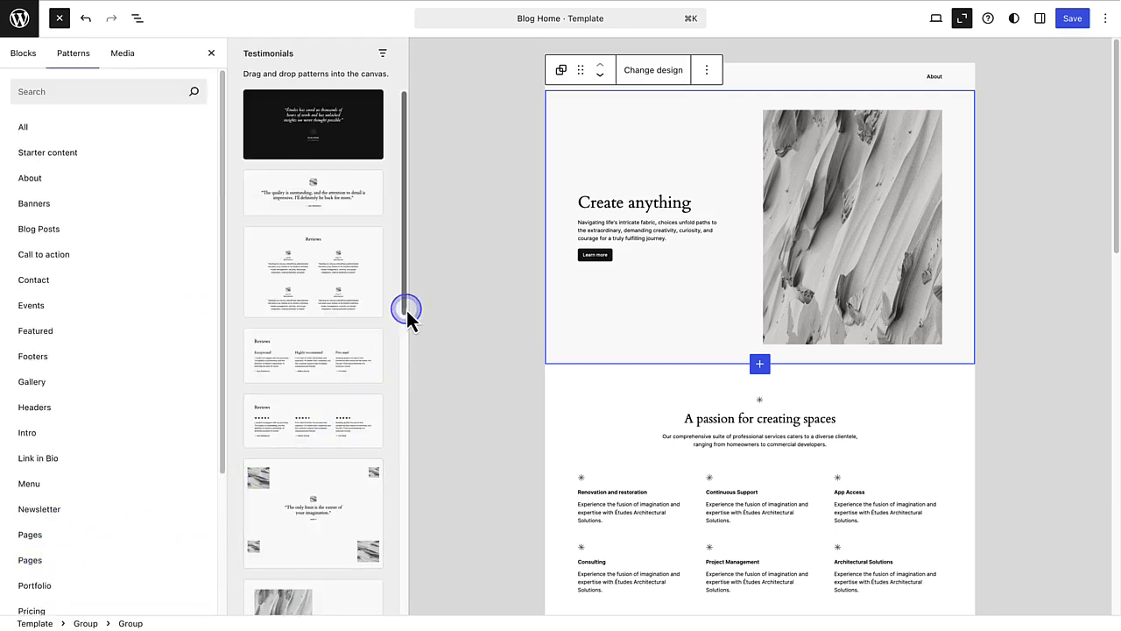
drag(405, 313, 389, 488)
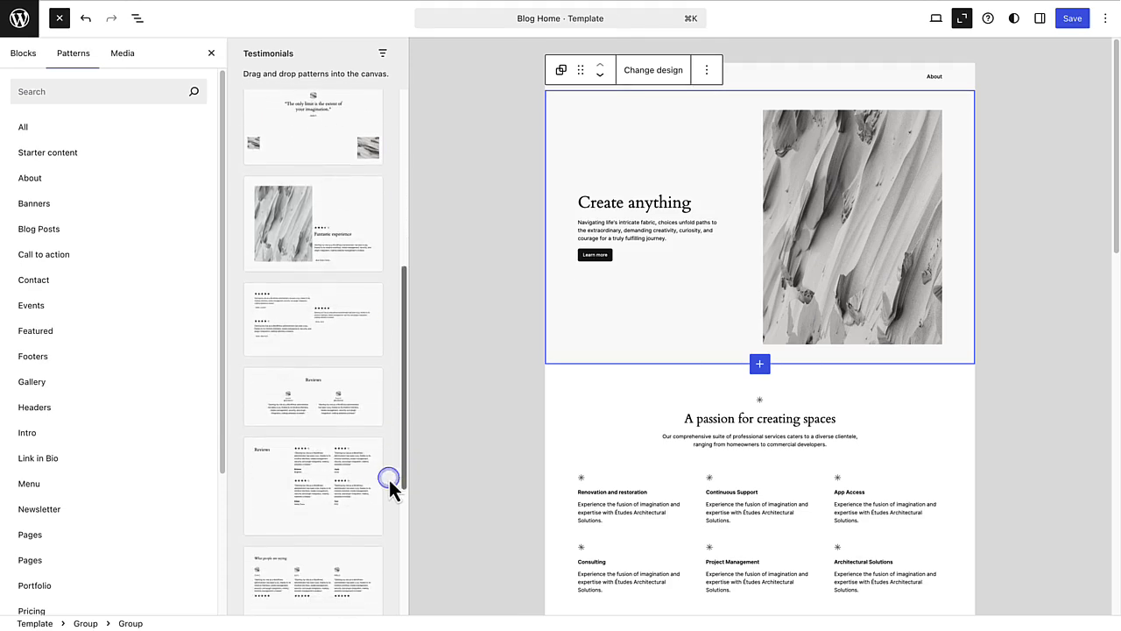
click(298, 319)
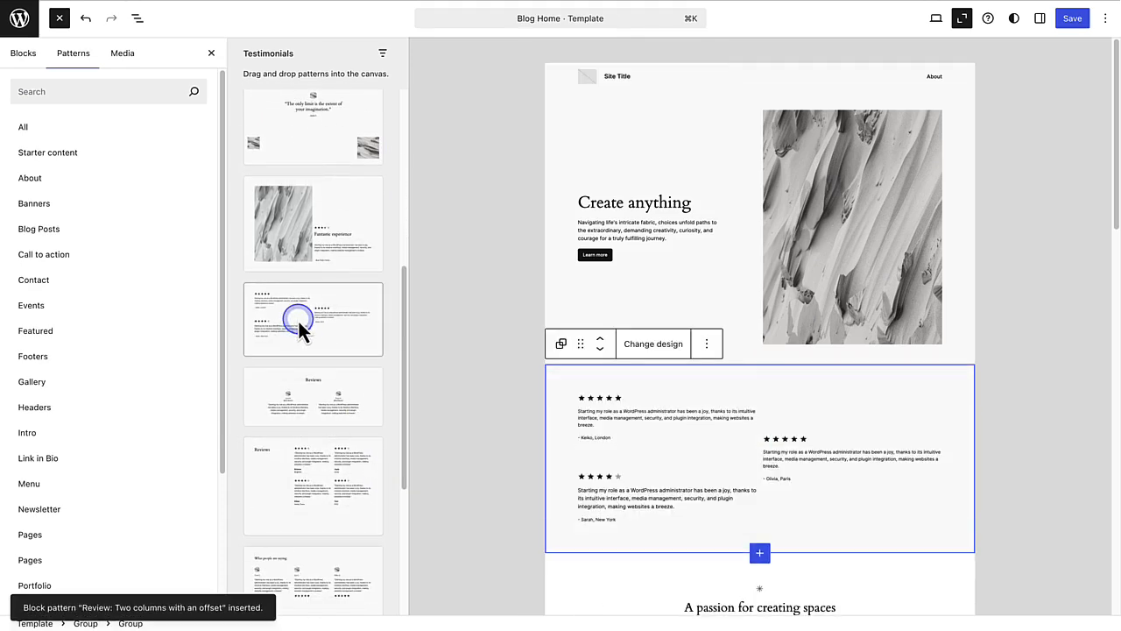
Move the new review section three places down so it follows the dark testimonial quote.
click(600, 351)
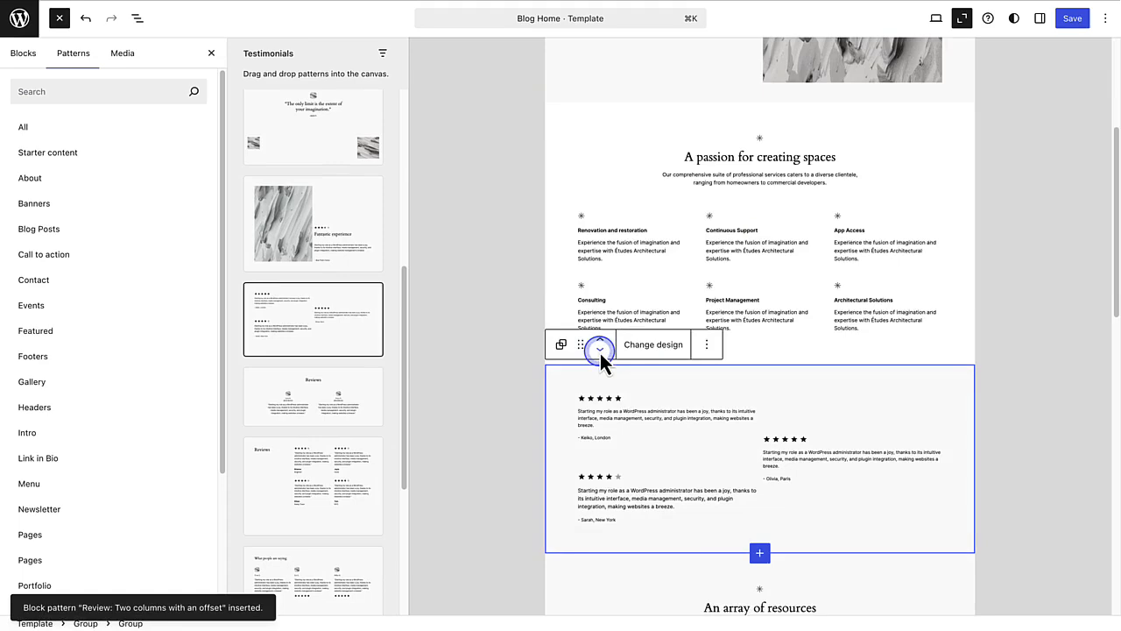
click(600, 351)
click(600, 351)
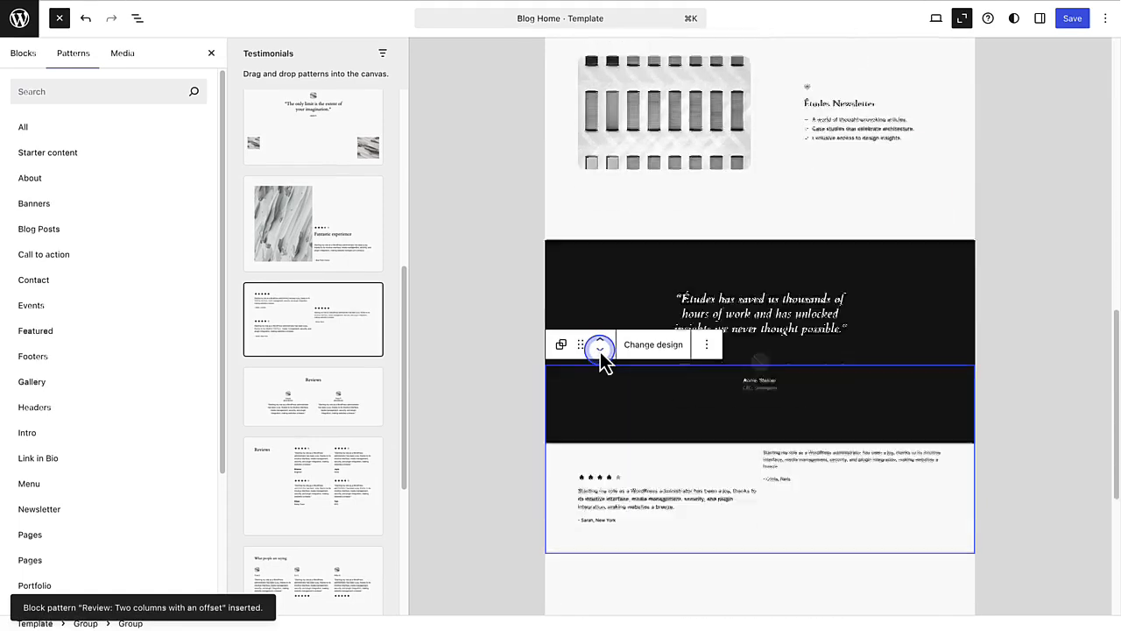
click(764, 426)
scroll(764, 425, down, 1)
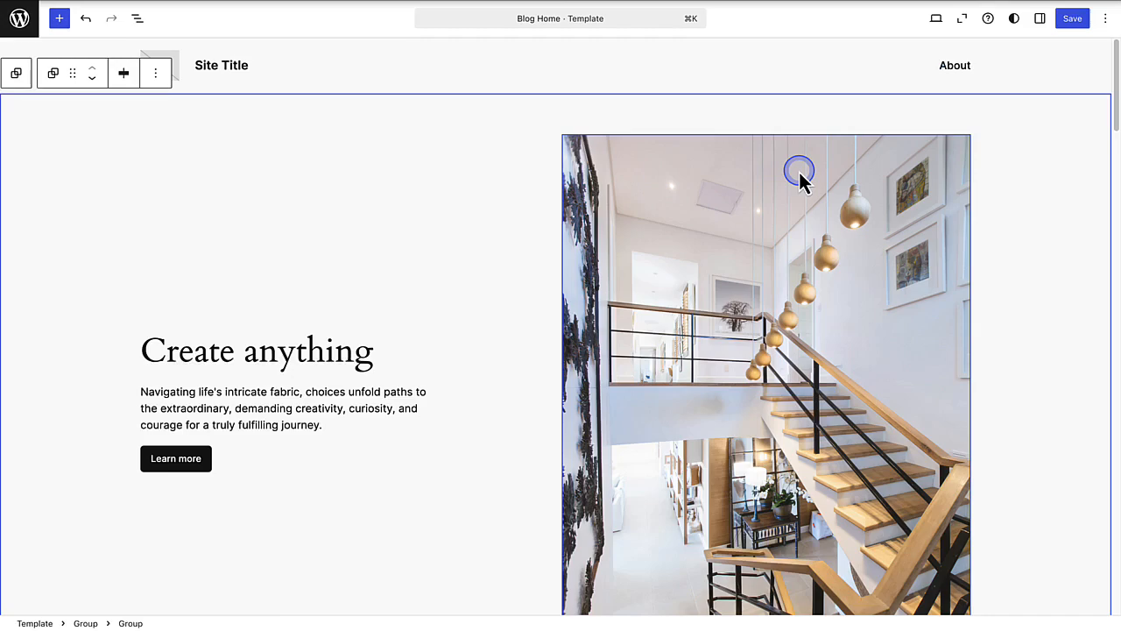
Review the Blog Home template's sections and save the changes.
scroll(799, 172, down, 10)
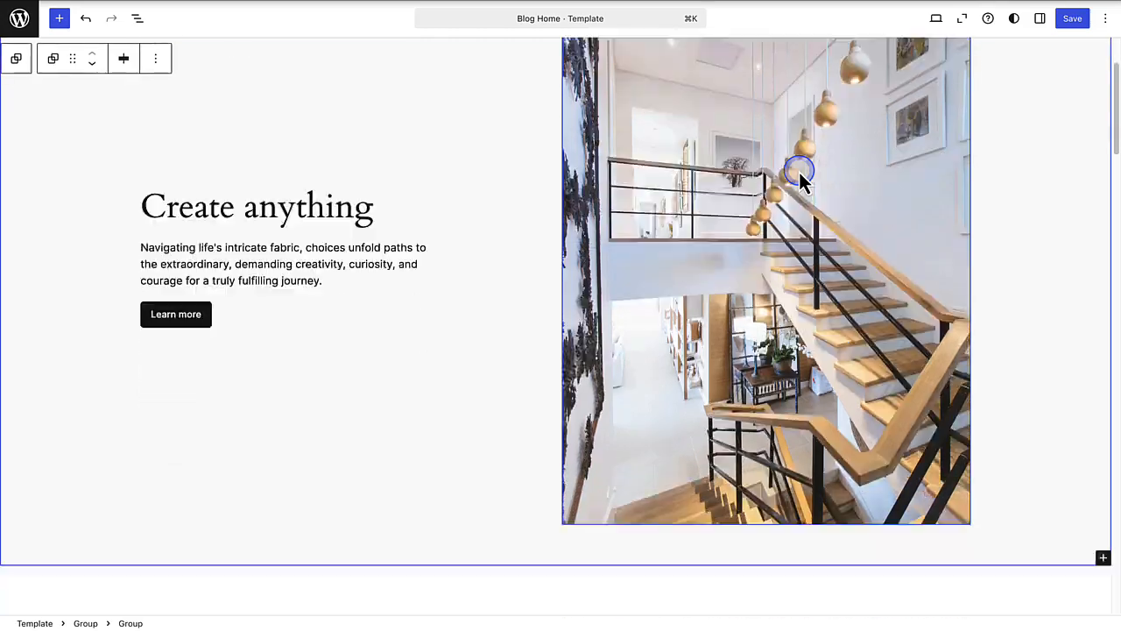
scroll(799, 171, down, 10)
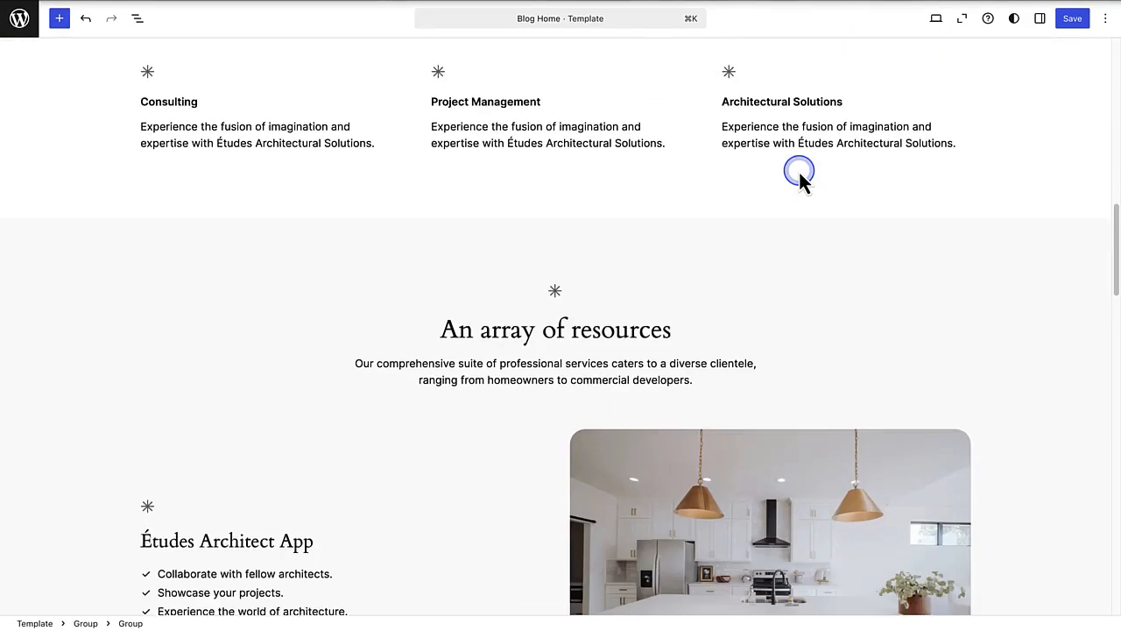
scroll(801, 176, down, 10)
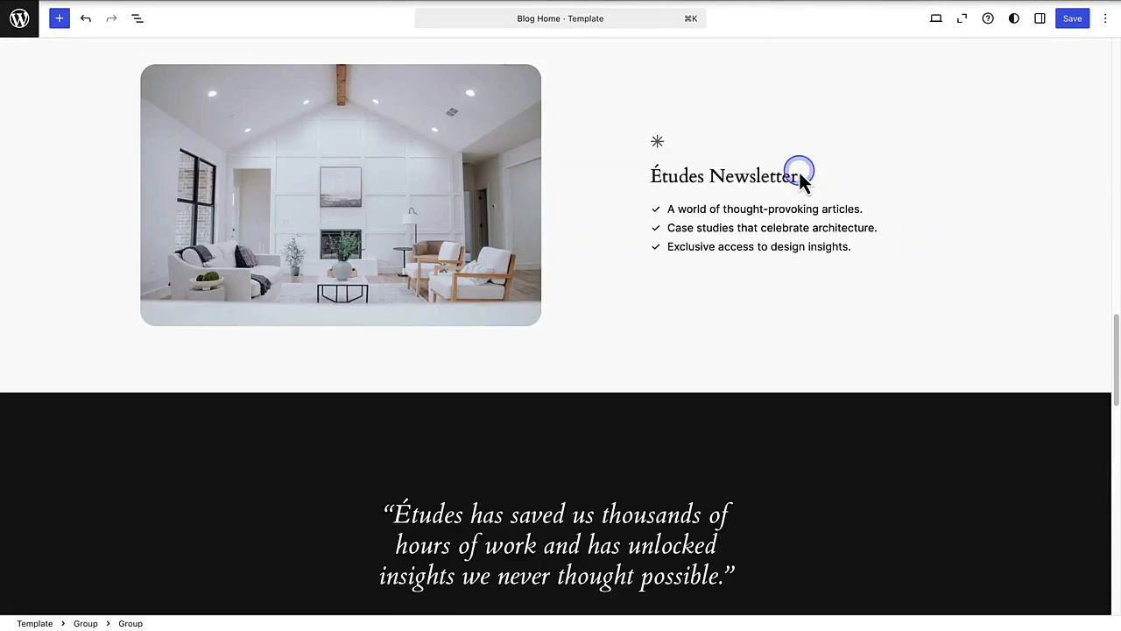
scroll(799, 171, down, 7)
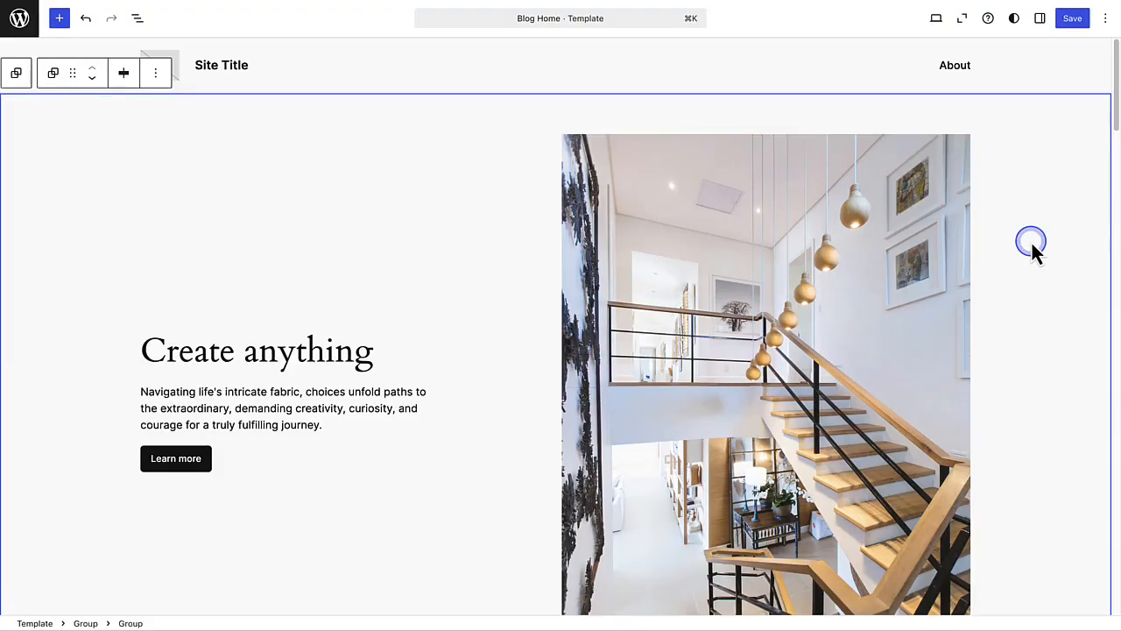
click(1072, 19)
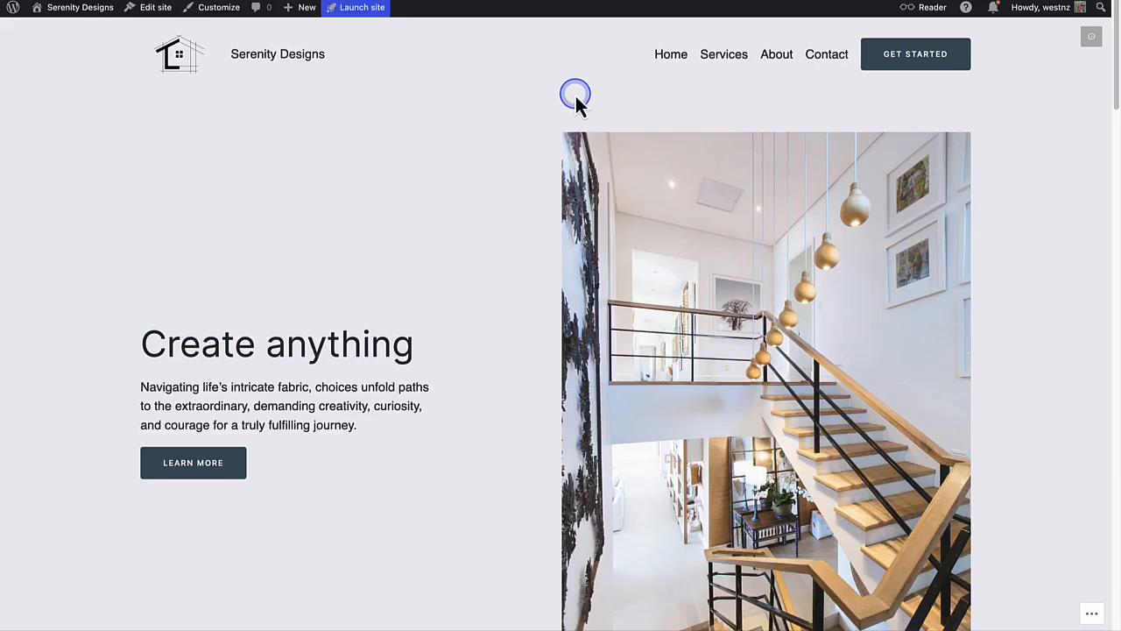
View the Services and Contact pages of the Serenity Designs site and the Blog page of the mural artist's site.
click(725, 58)
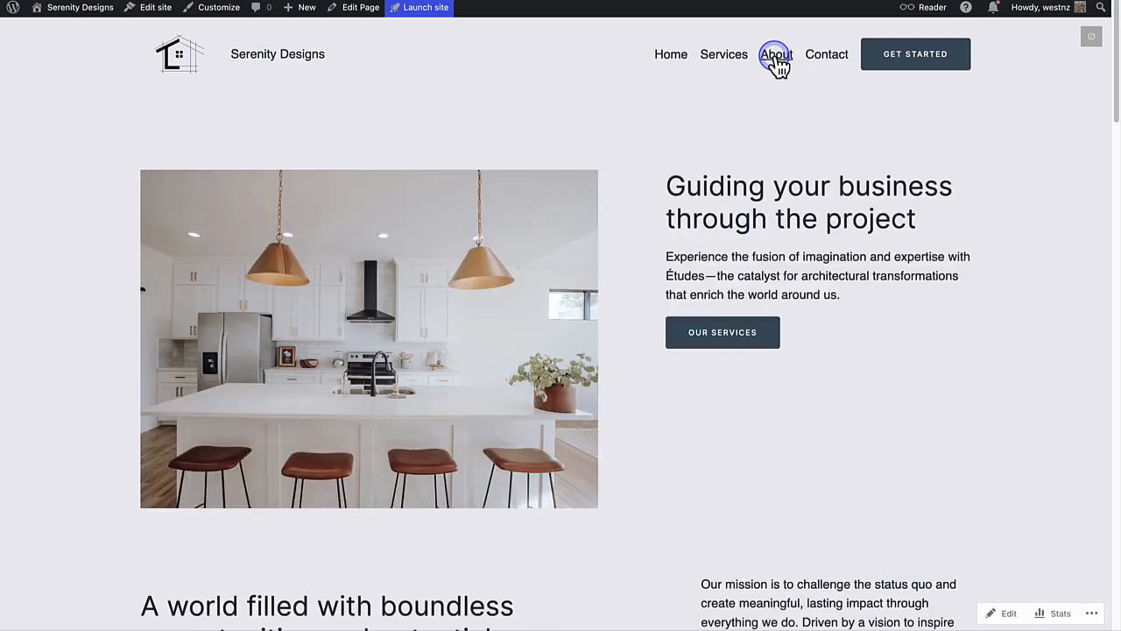
click(824, 58)
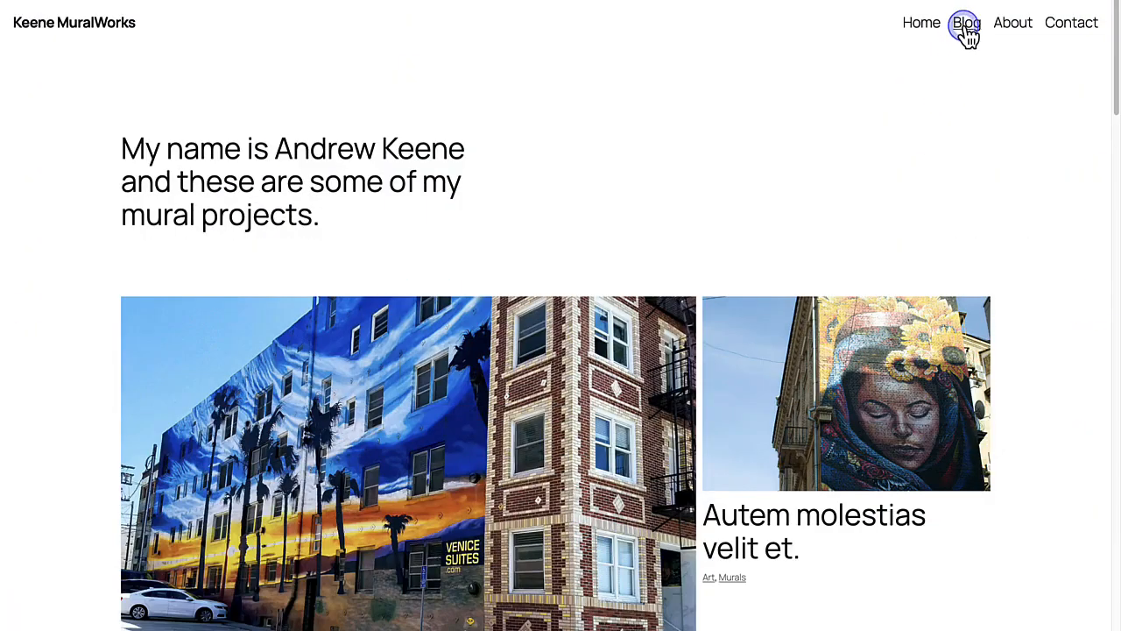
click(964, 30)
scroll(982, 118, down, 5)
scroll(981, 119, down, 2)
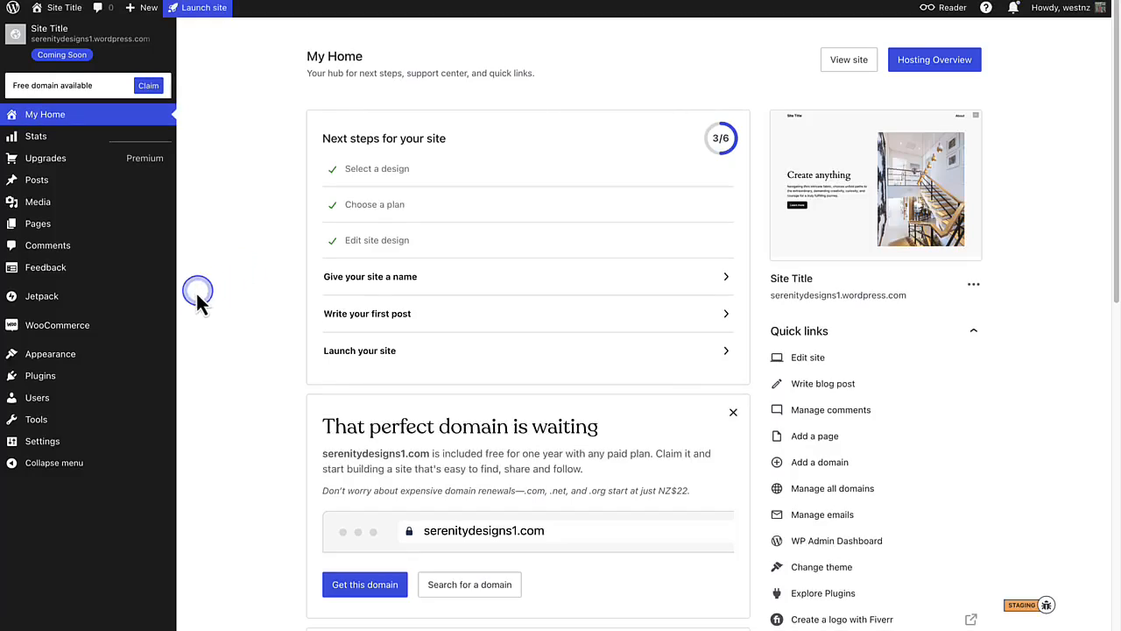
Open the site editor from the dashboard, enter the Blog Home template and return to the Design overview.
click(133, 355)
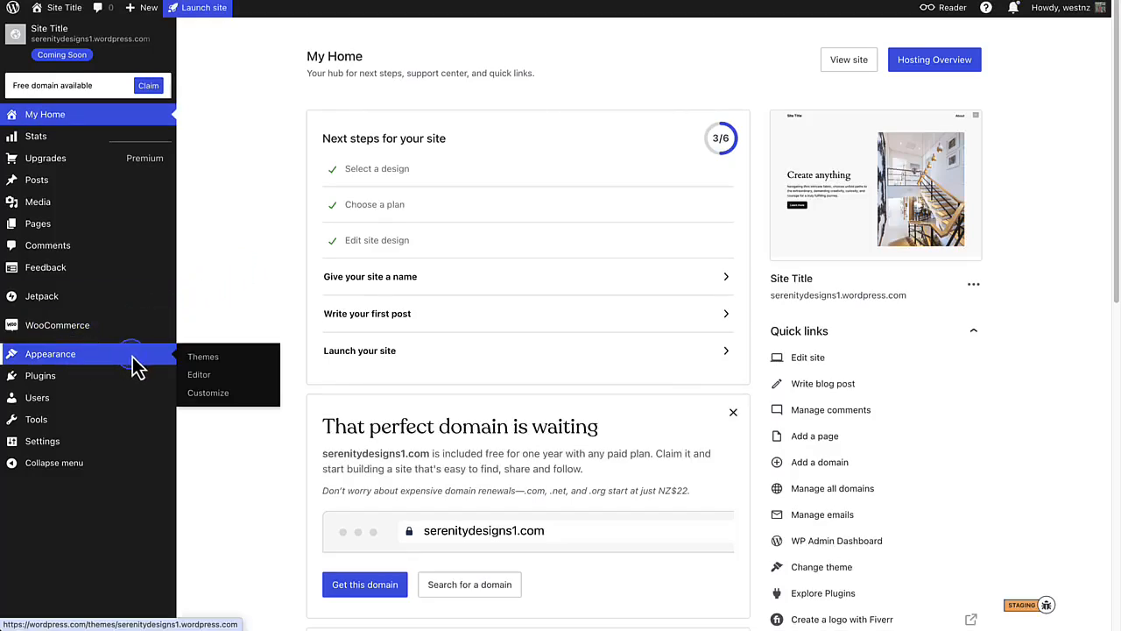
click(199, 379)
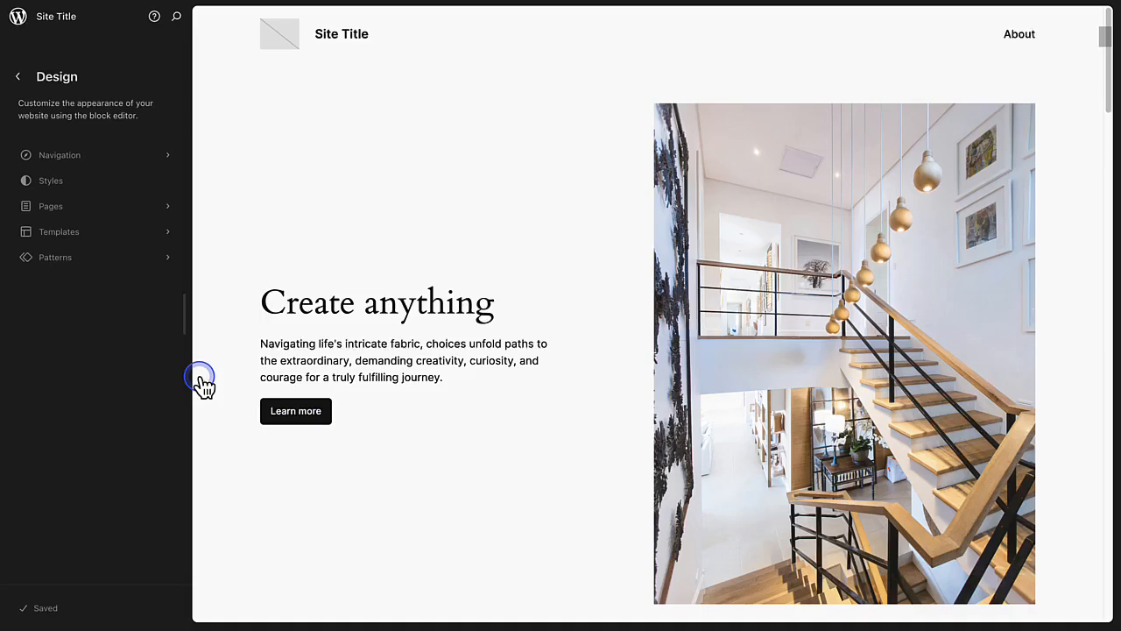
click(307, 240)
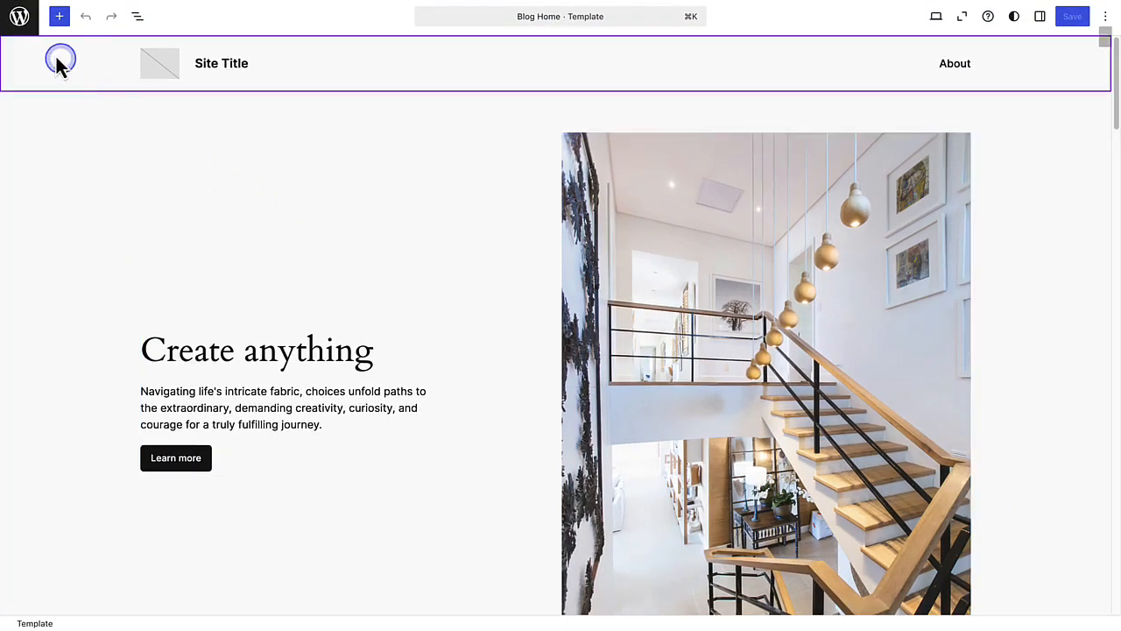
click(19, 18)
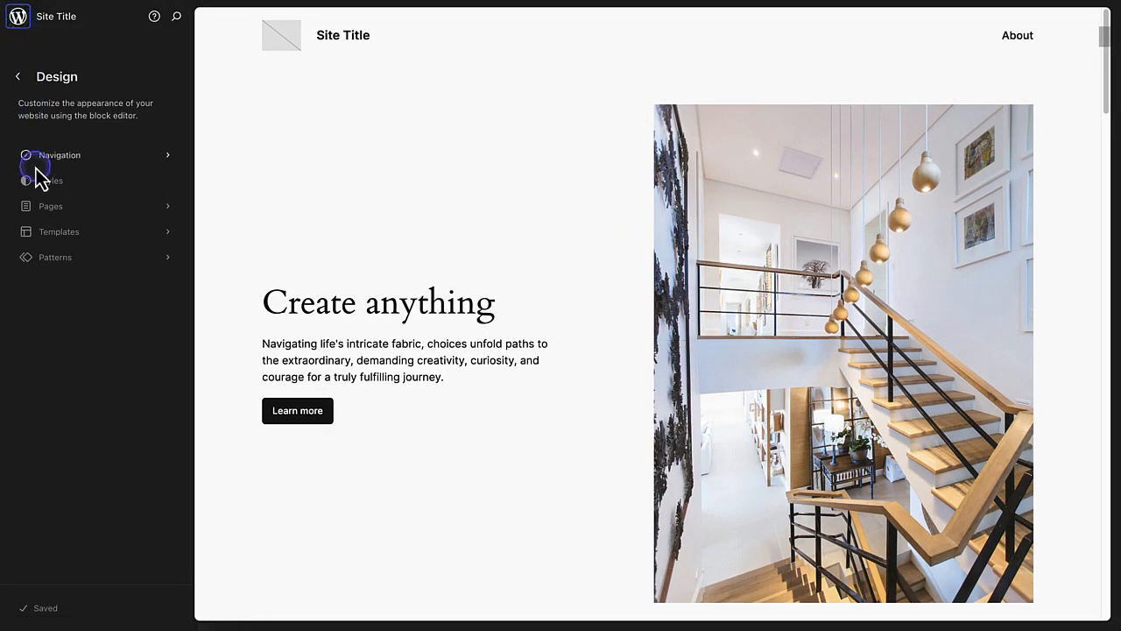
Create a new draft page titled "Contact" with an empty body.
click(50, 207)
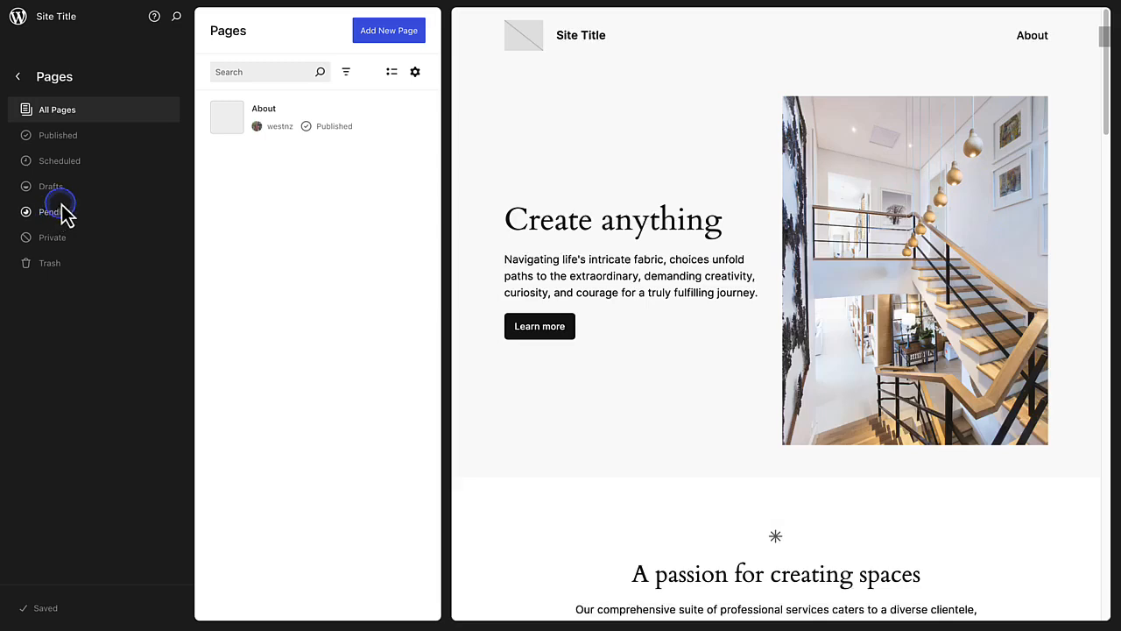
click(382, 35)
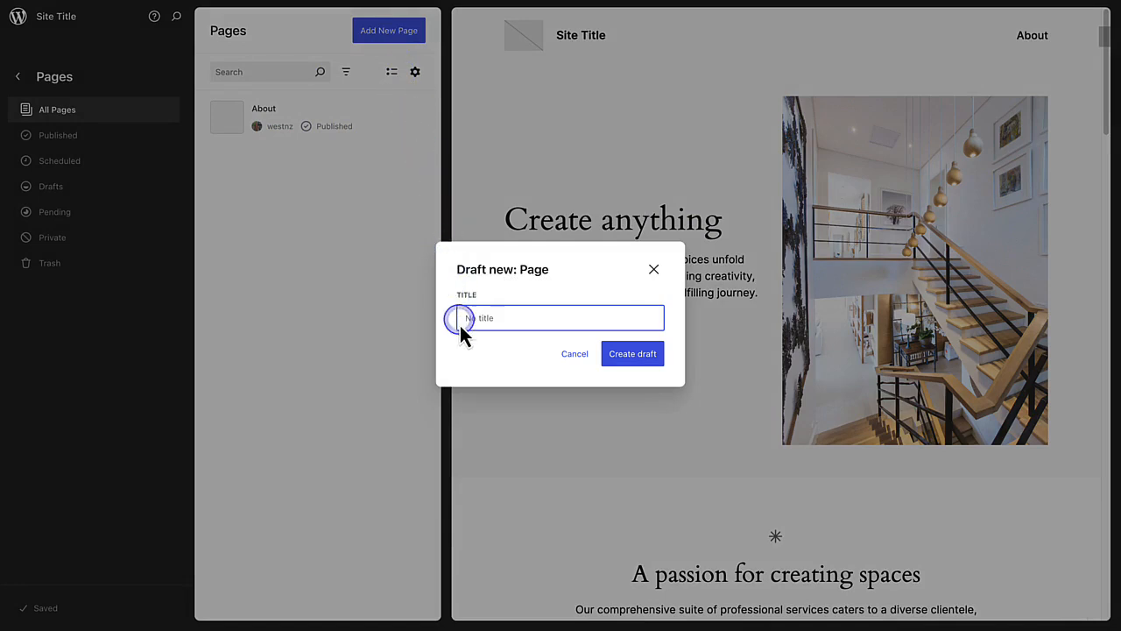
text(Contact)
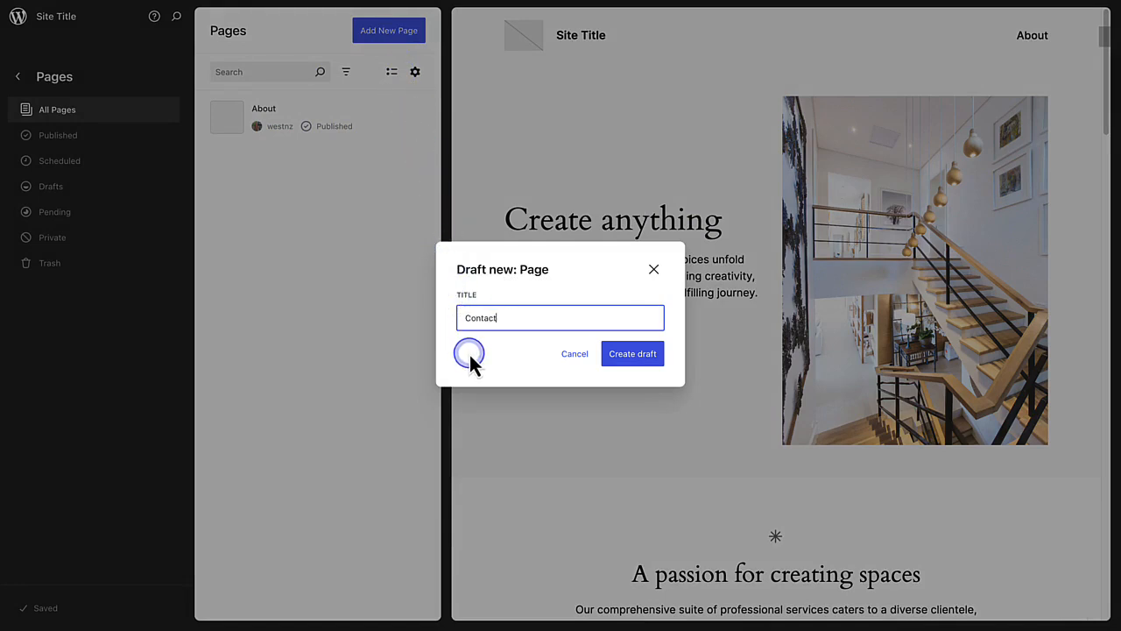
click(624, 357)
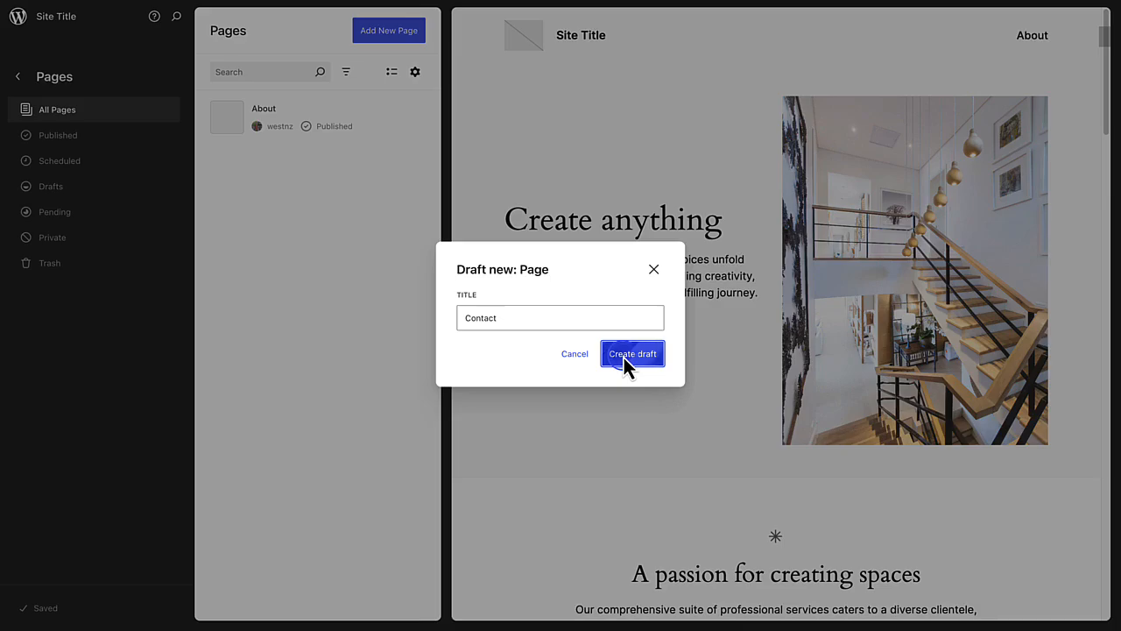
click(616, 440)
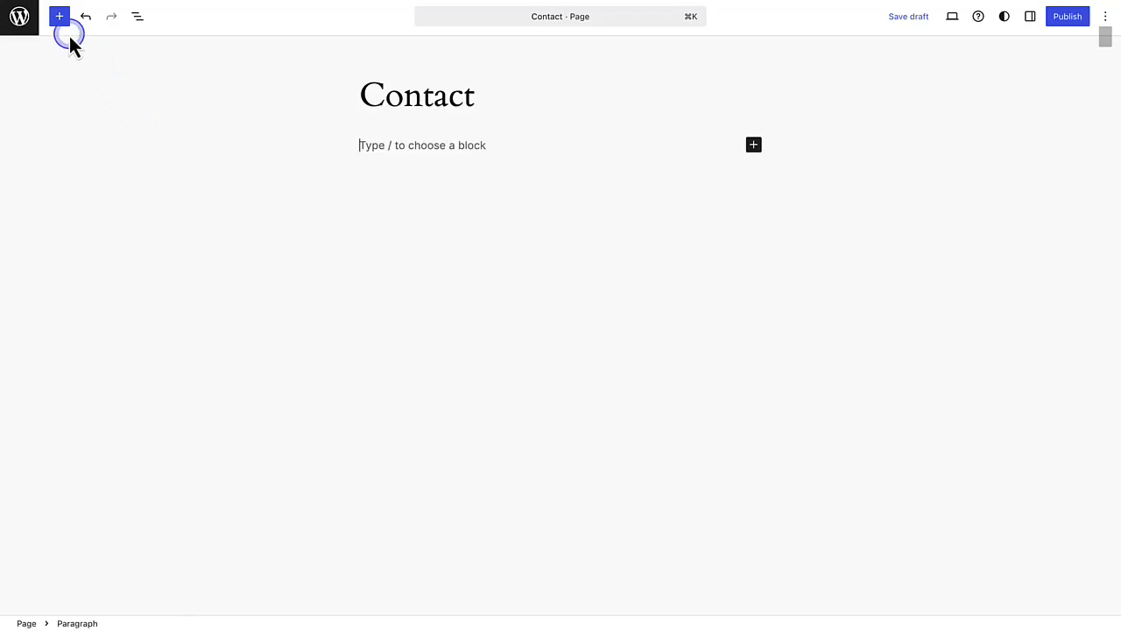
Insert the Contact-category pattern with a form beside a tall image, followed by the centered "Visit us" pattern with a map below.
click(59, 17)
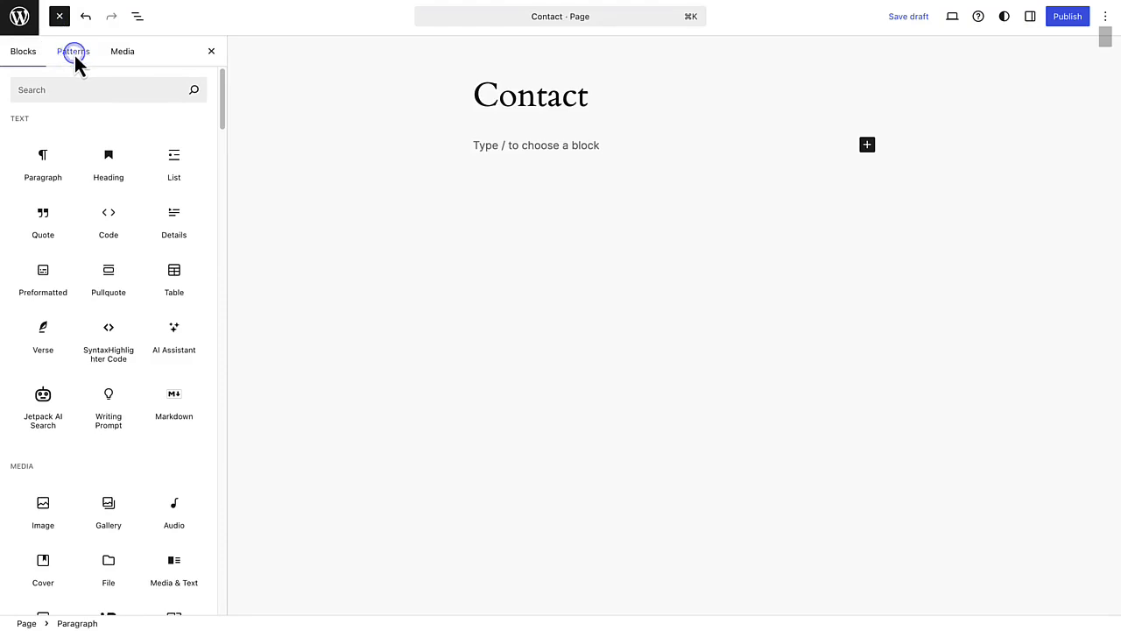
click(75, 53)
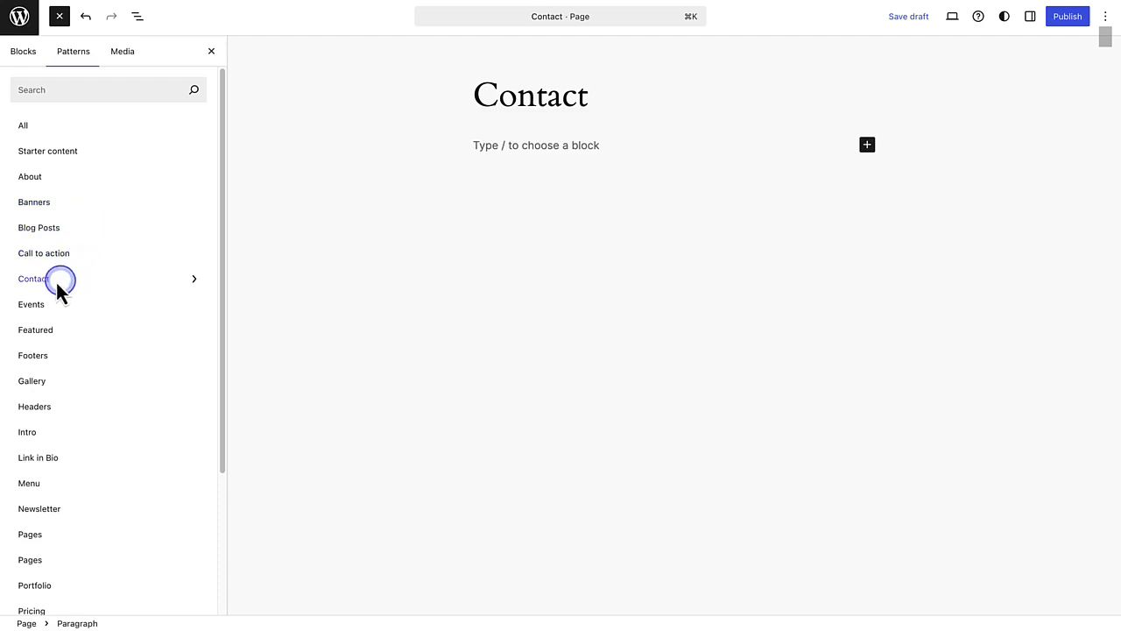
click(33, 279)
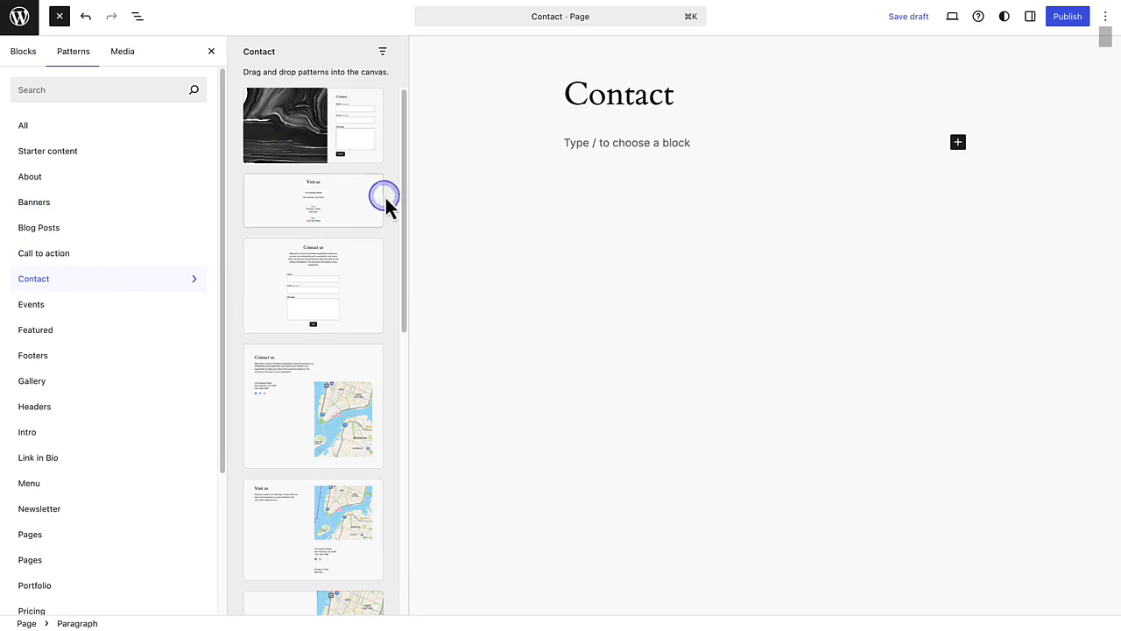
drag(405, 167, 405, 405)
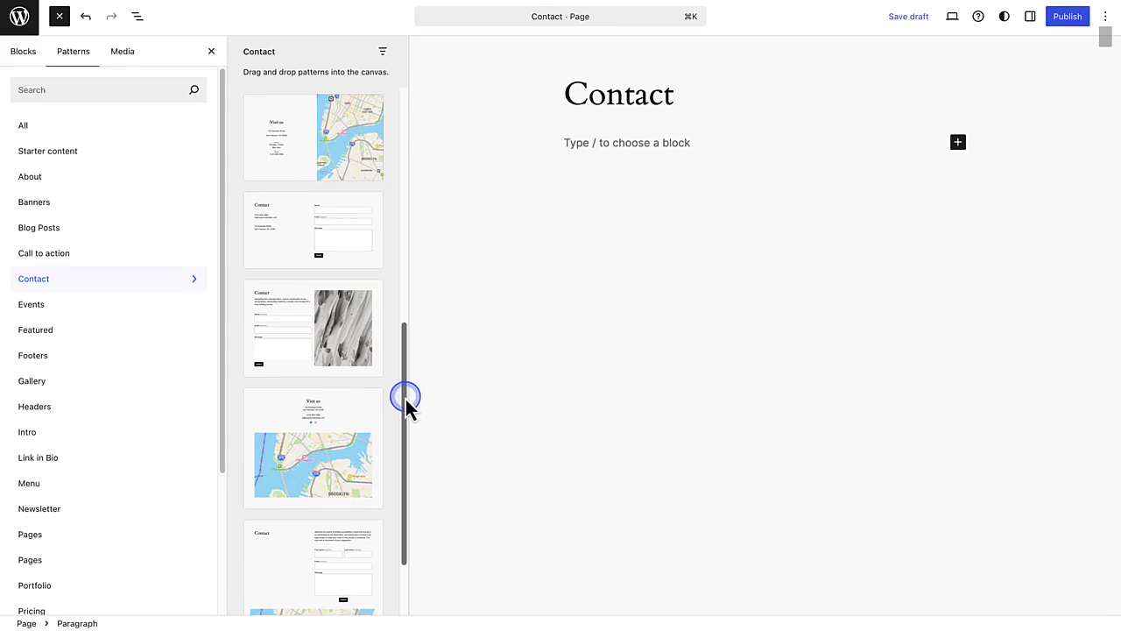
click(312, 342)
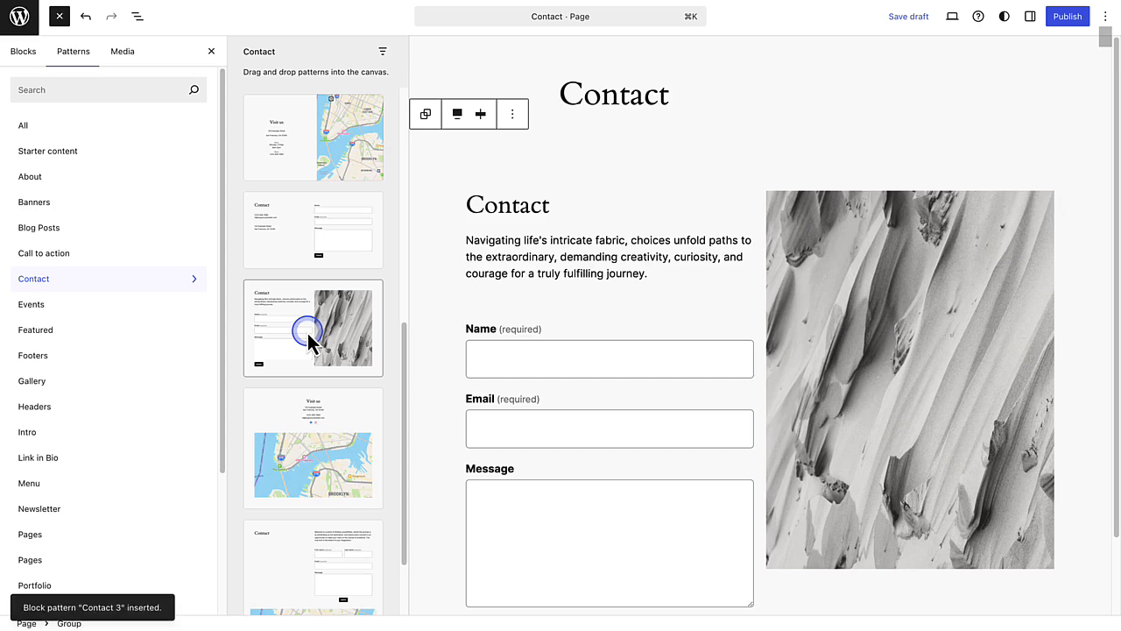
click(309, 427)
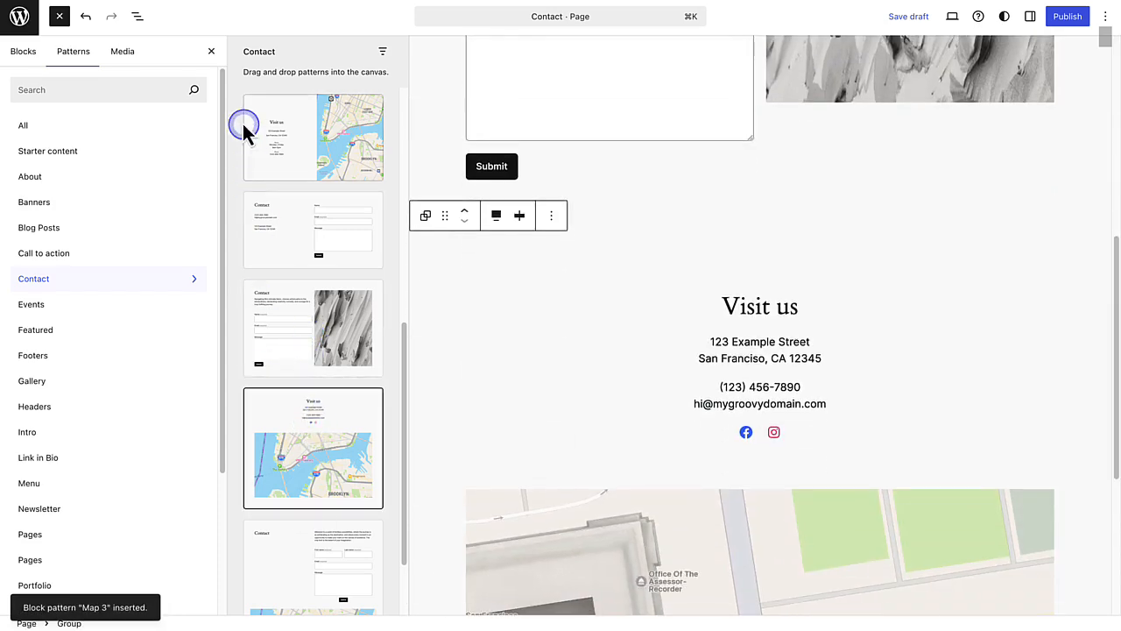
click(210, 54)
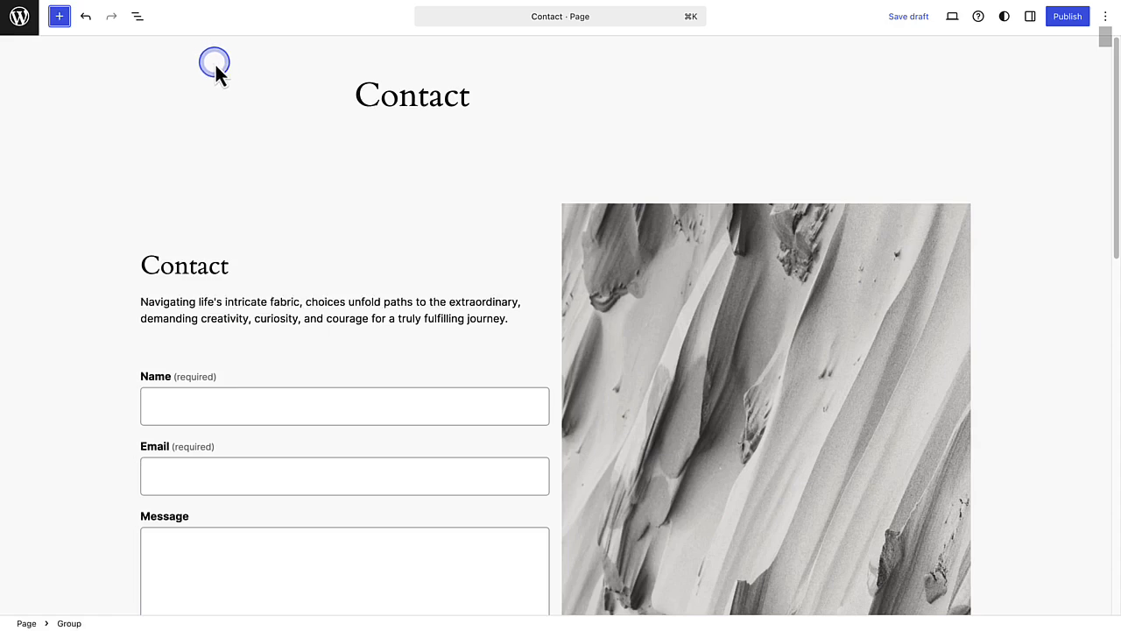
Examine the Contact page's settings, including its status and visibility options, slug and excerpt.
click(1029, 20)
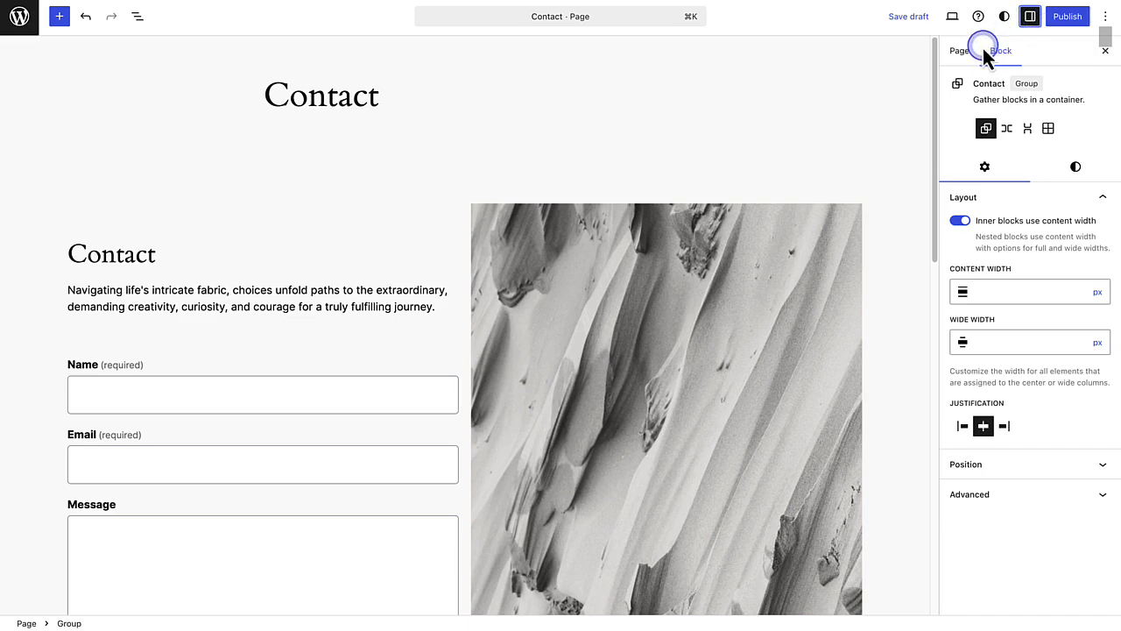
click(959, 52)
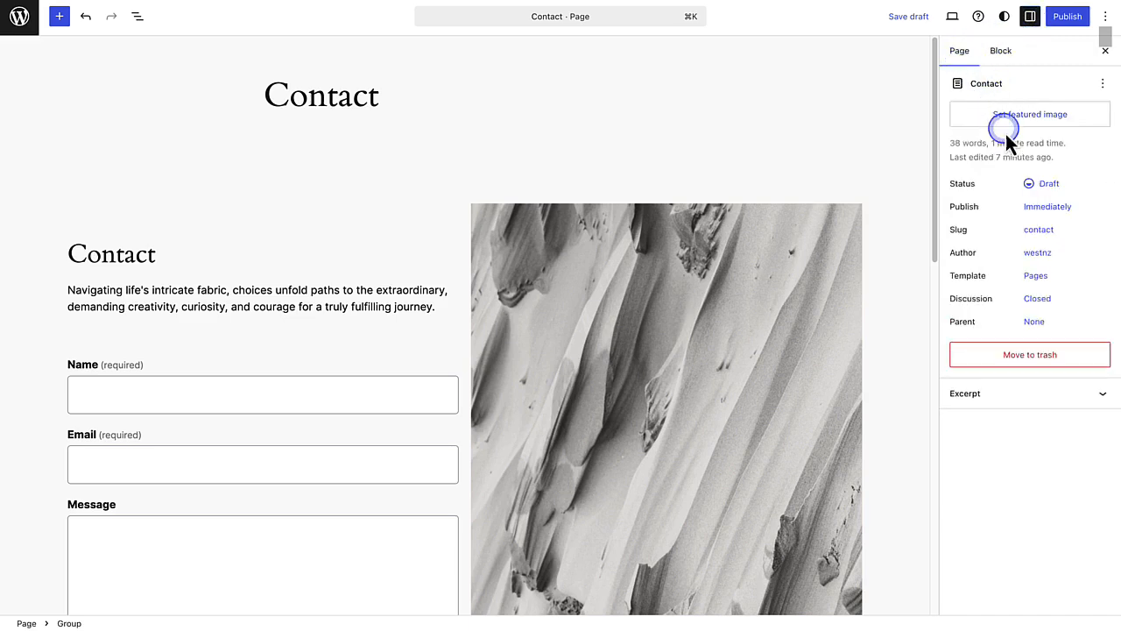
click(1046, 185)
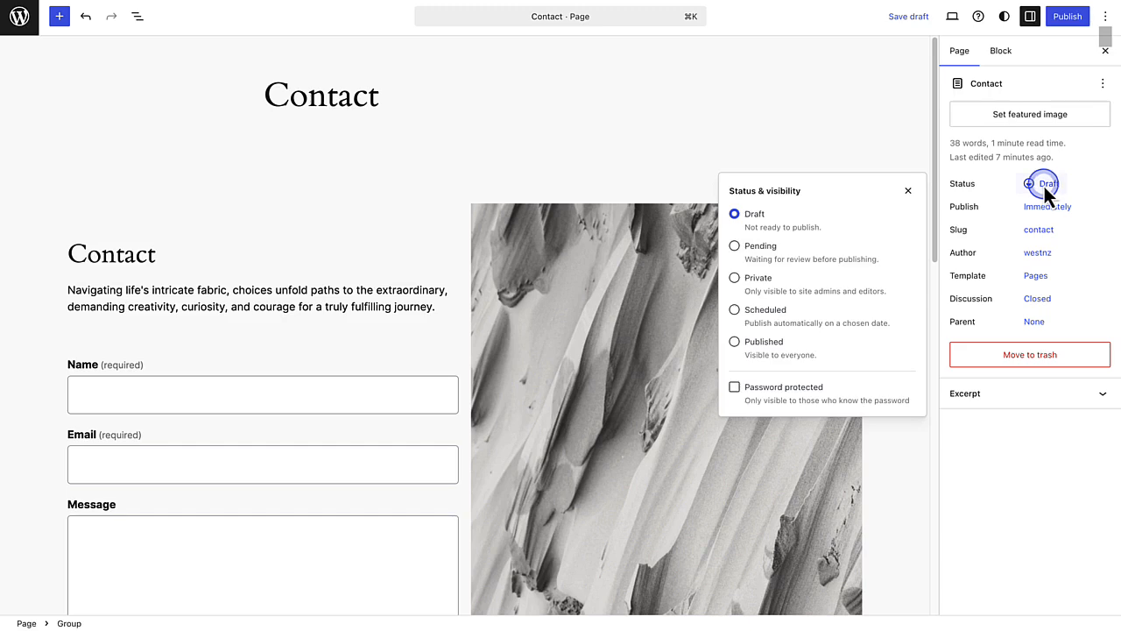
click(915, 194)
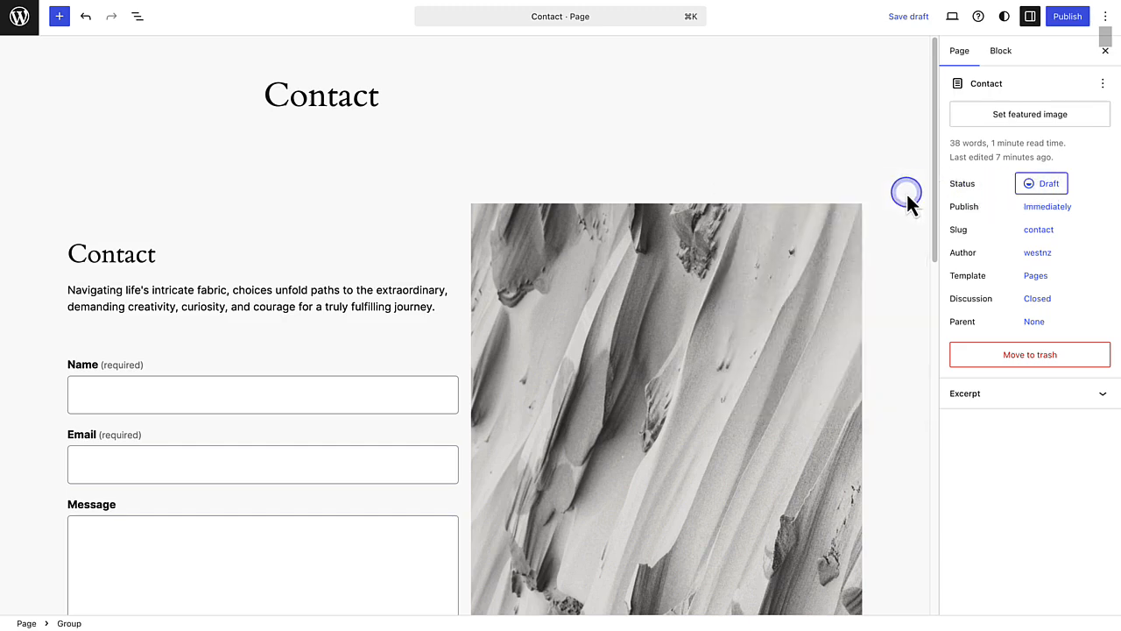
click(1037, 230)
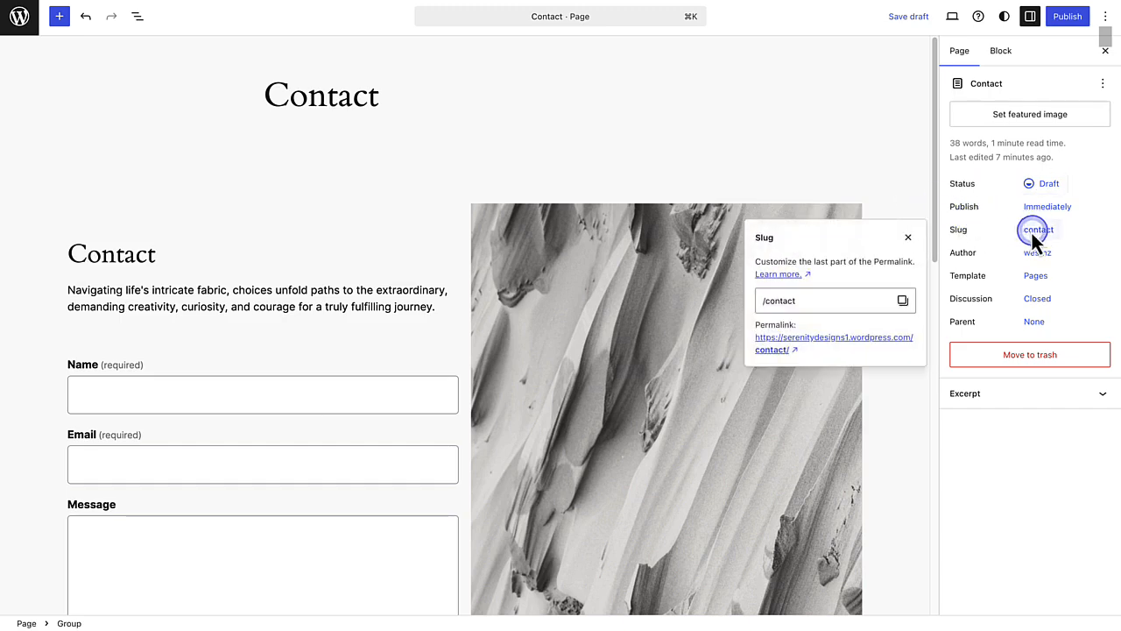
click(907, 237)
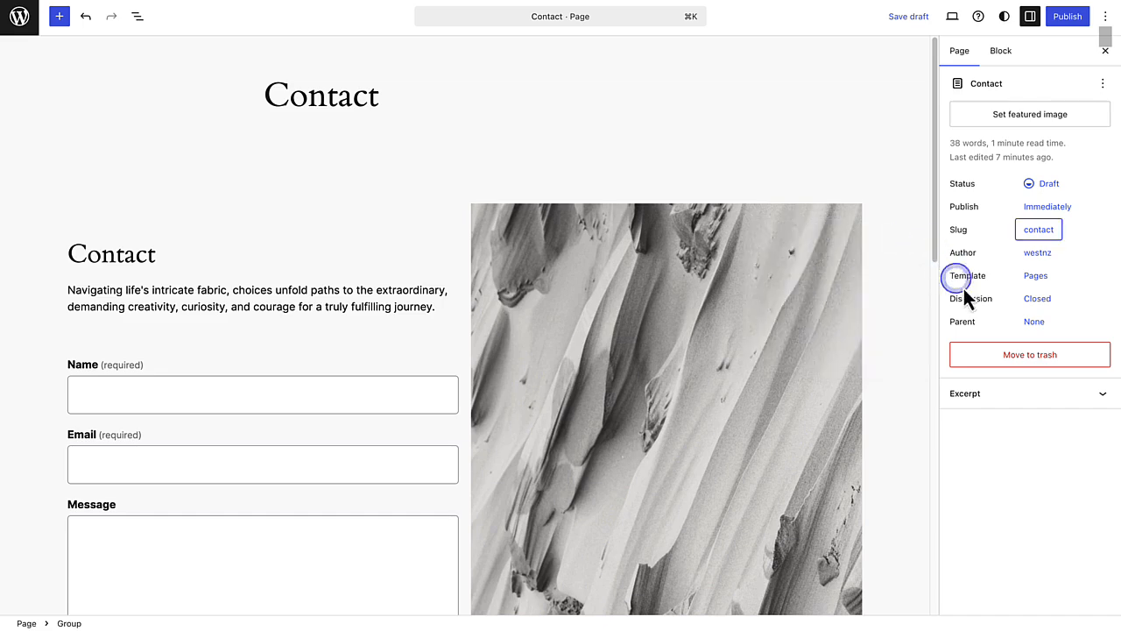
click(1046, 391)
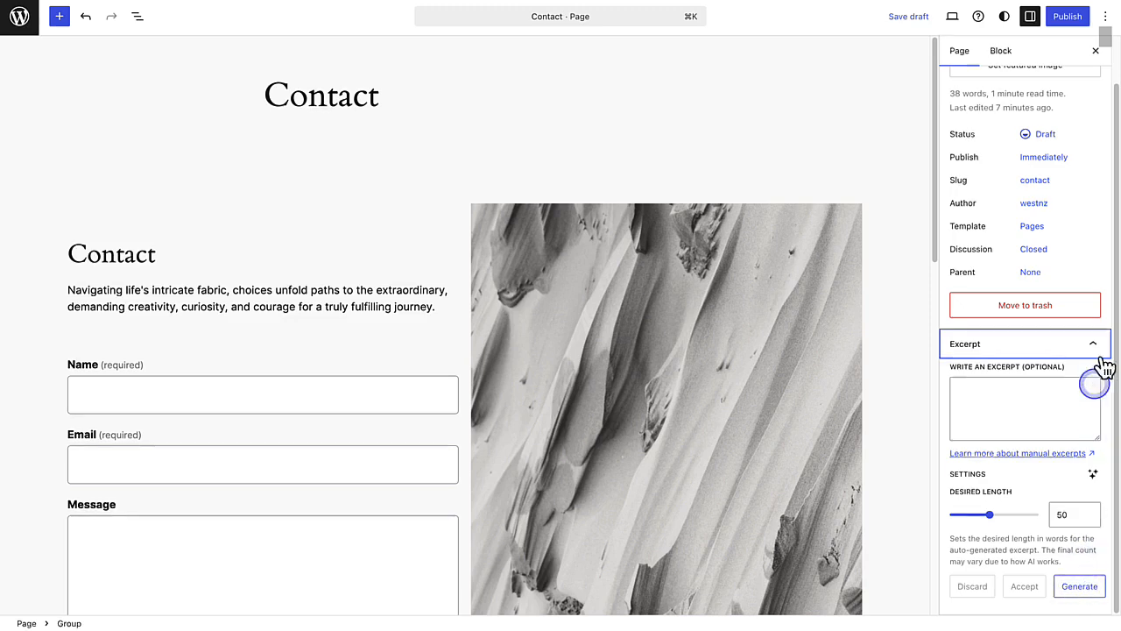
click(1095, 53)
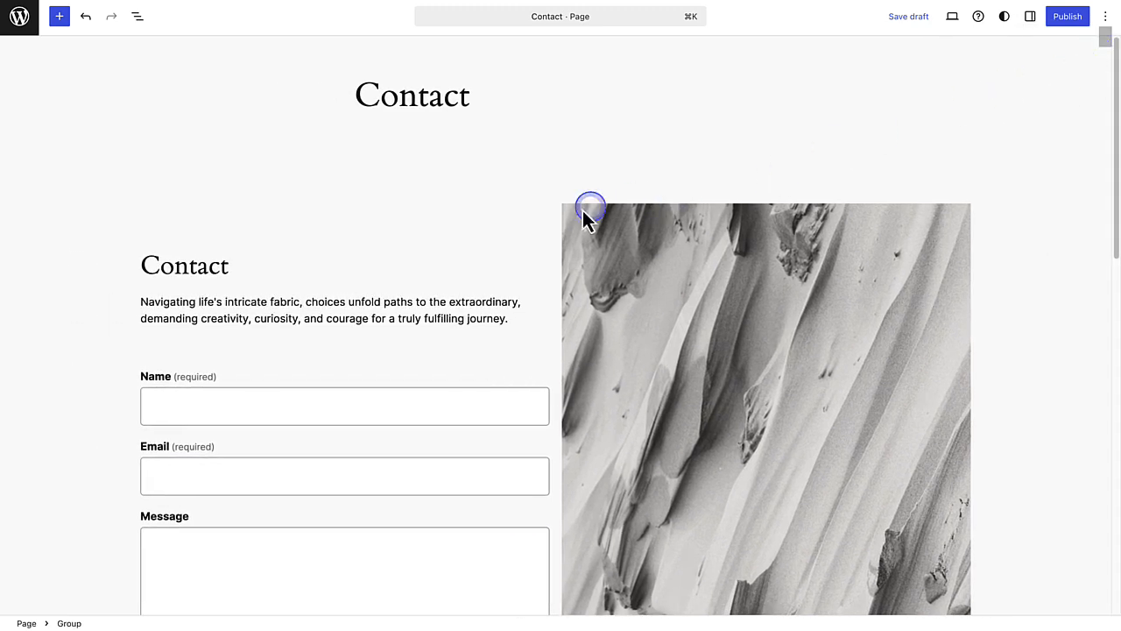
Delete the duplicate "Contact" heading block above the contact form's intro paragraph.
drag(246, 274, 163, 275)
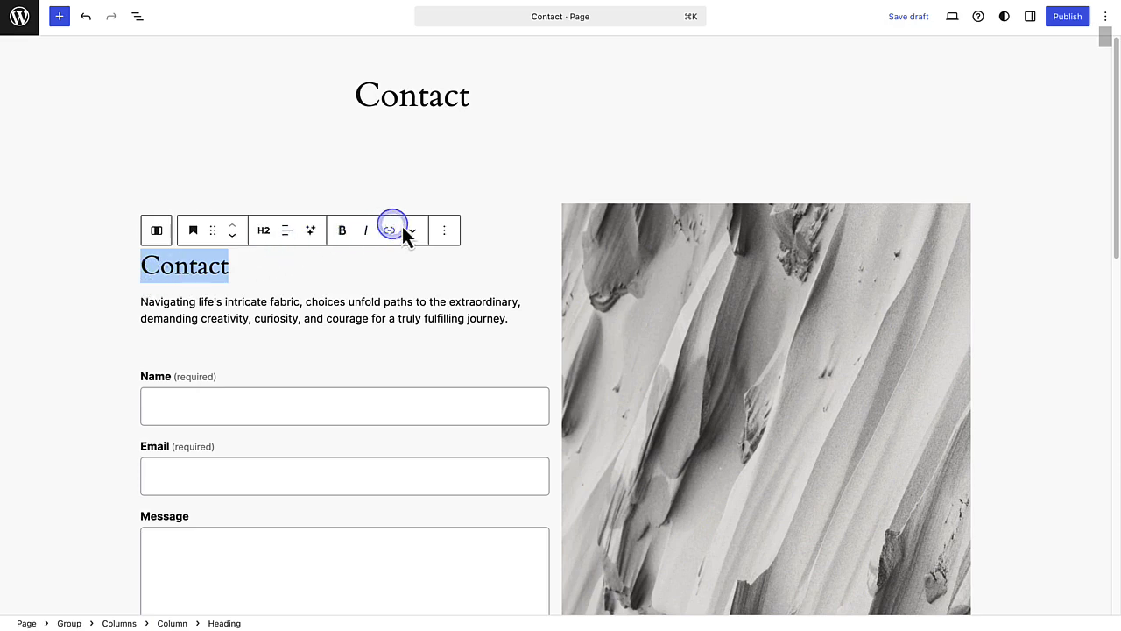
click(444, 229)
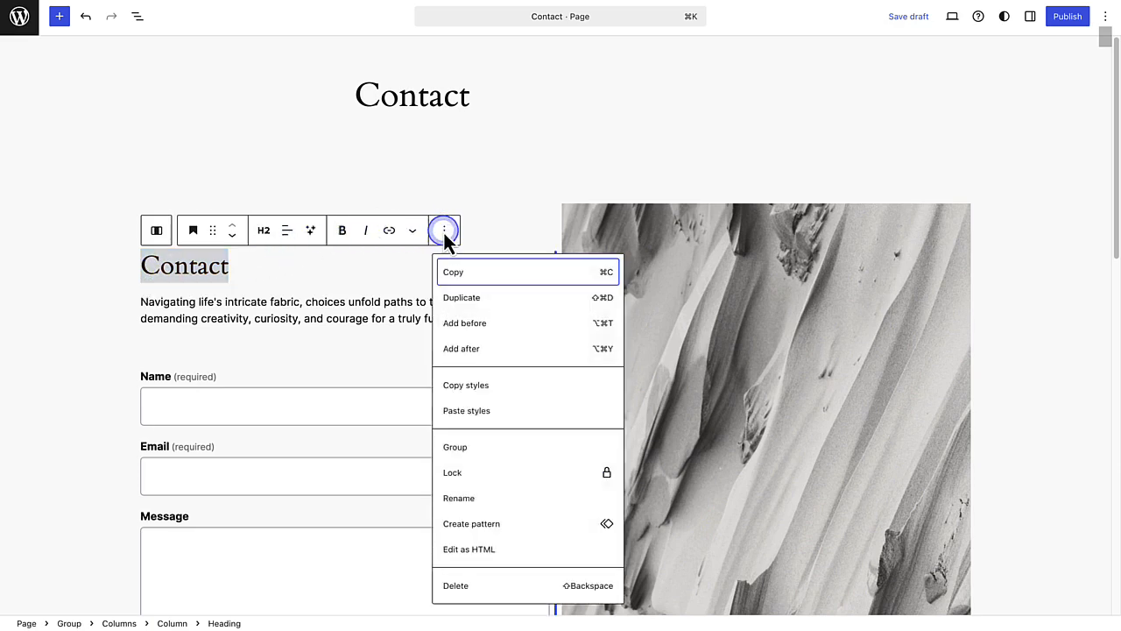
click(459, 586)
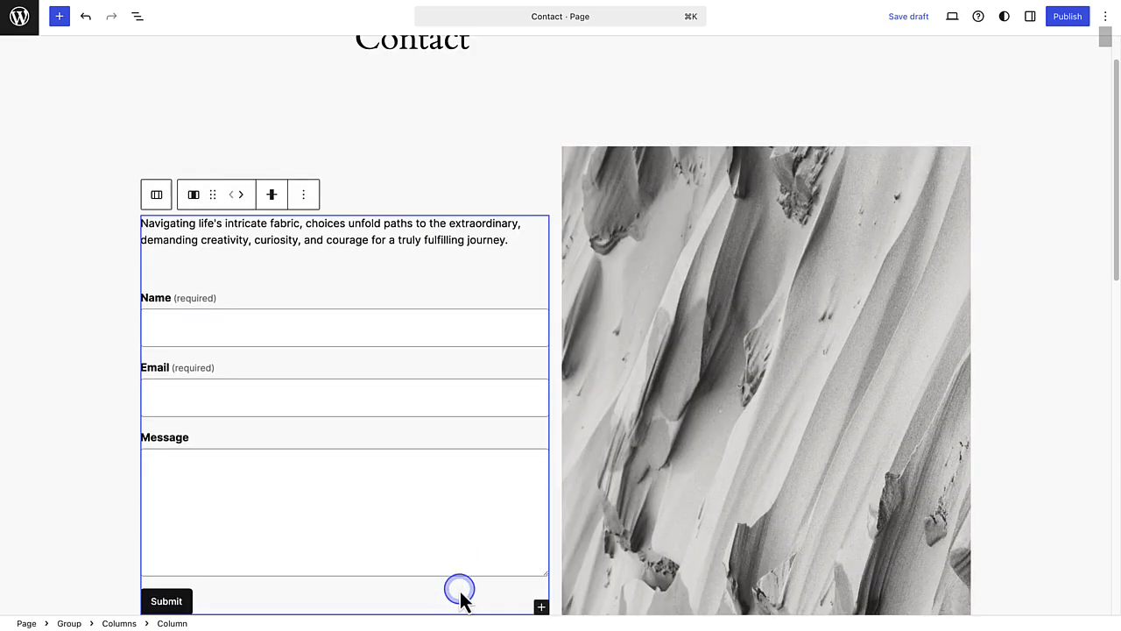
Replace the image beside the form with pexels-photo-1571460.jpeg from the Media Library, with alt text "Living room with stairs in the background".
click(674, 317)
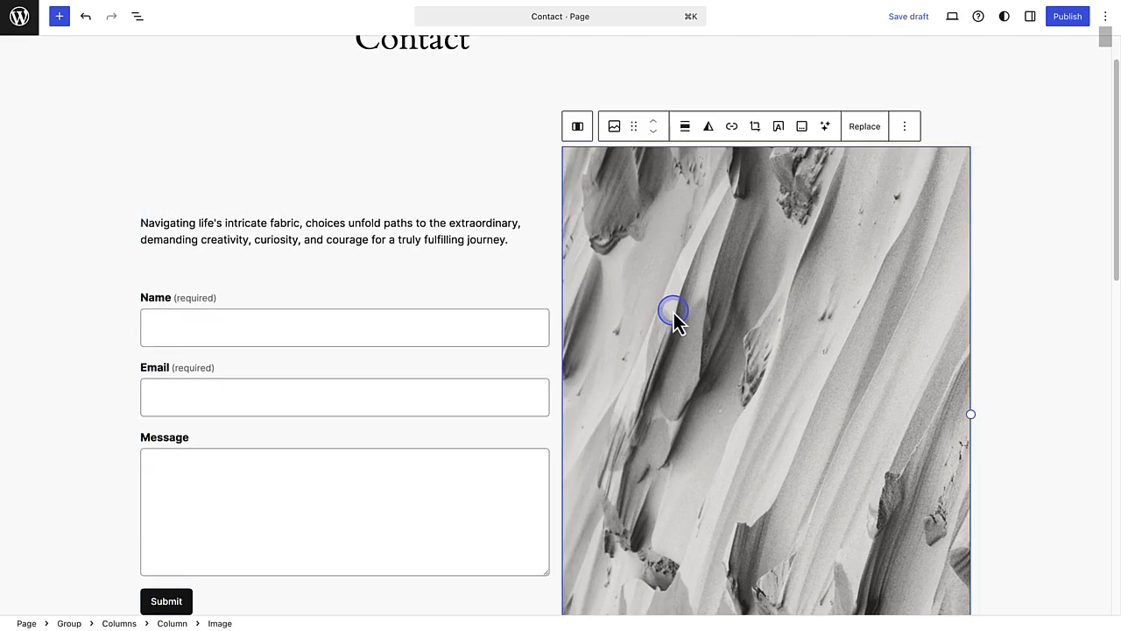
click(859, 132)
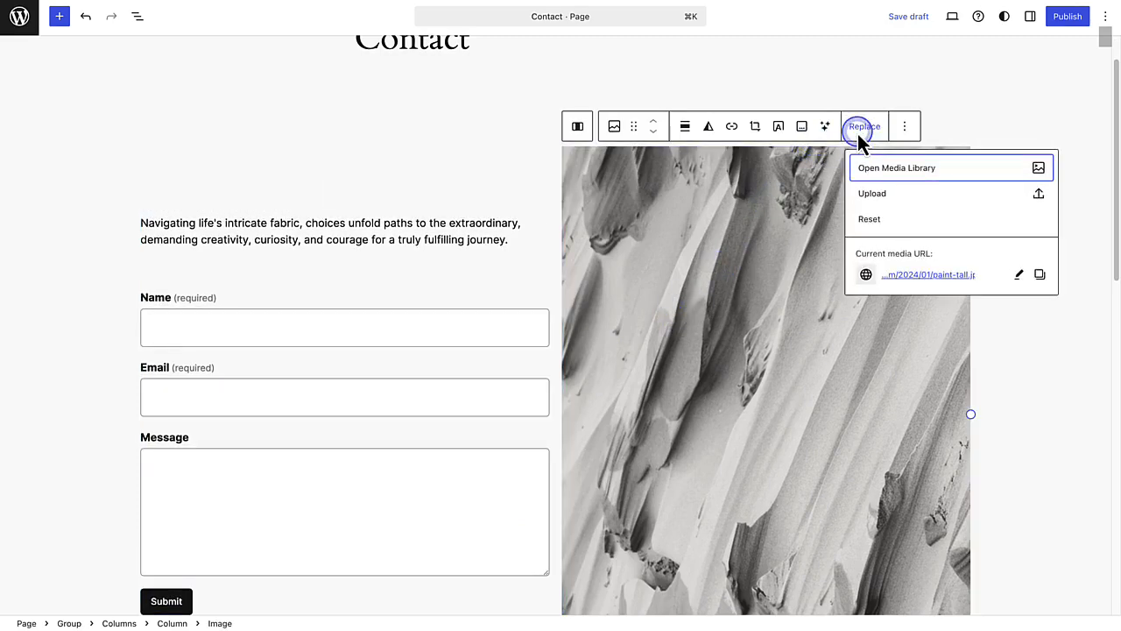
click(898, 168)
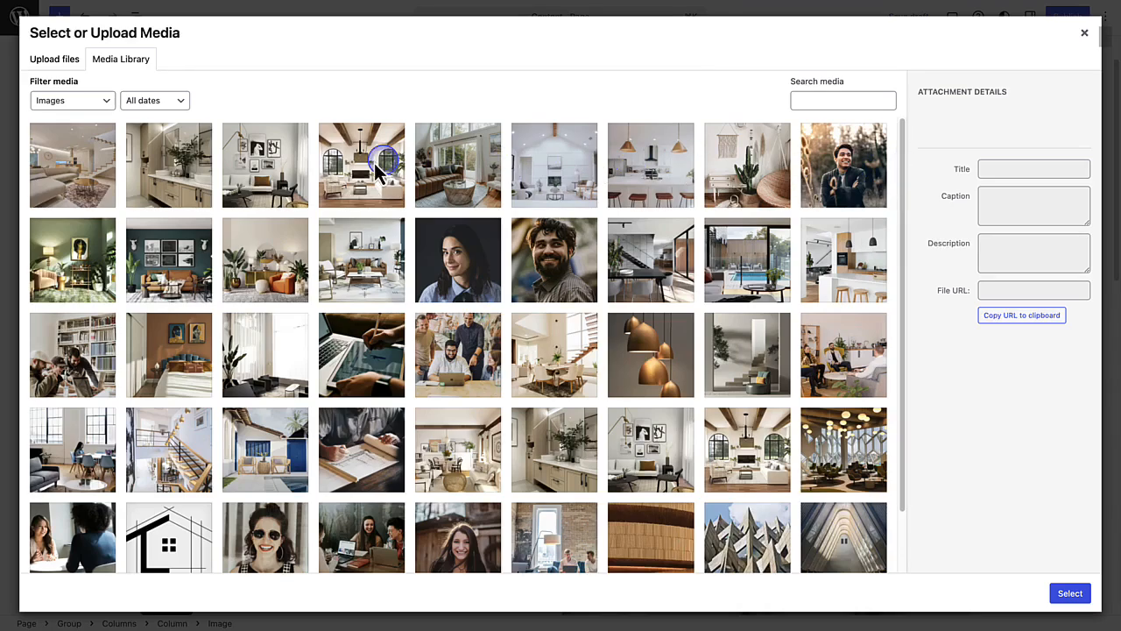
click(103, 175)
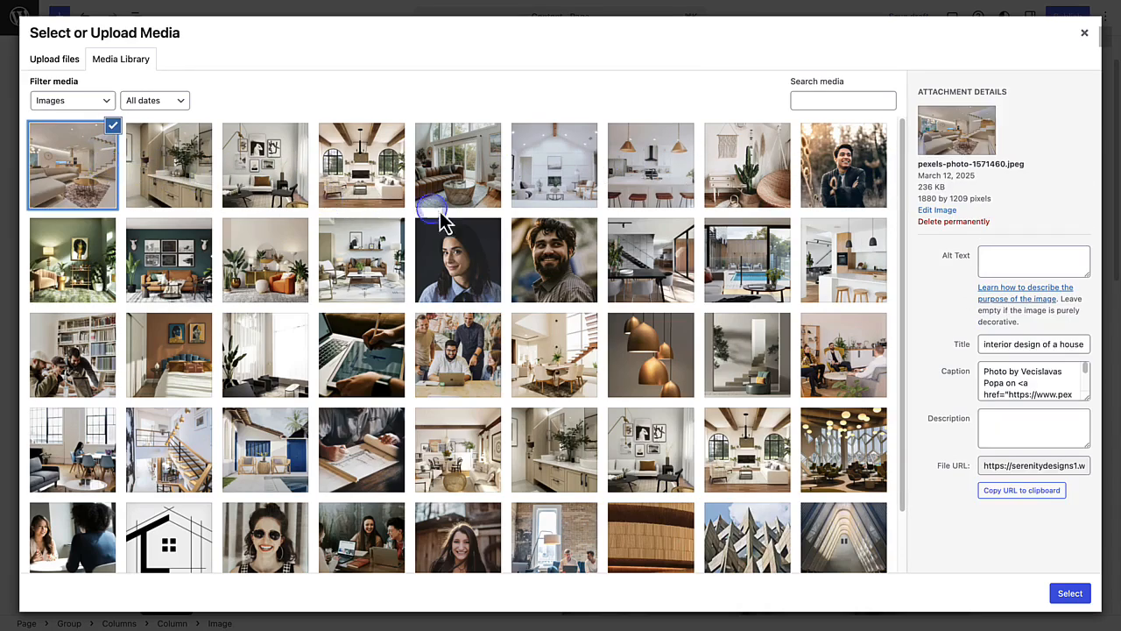
click(953, 257)
text(Li)
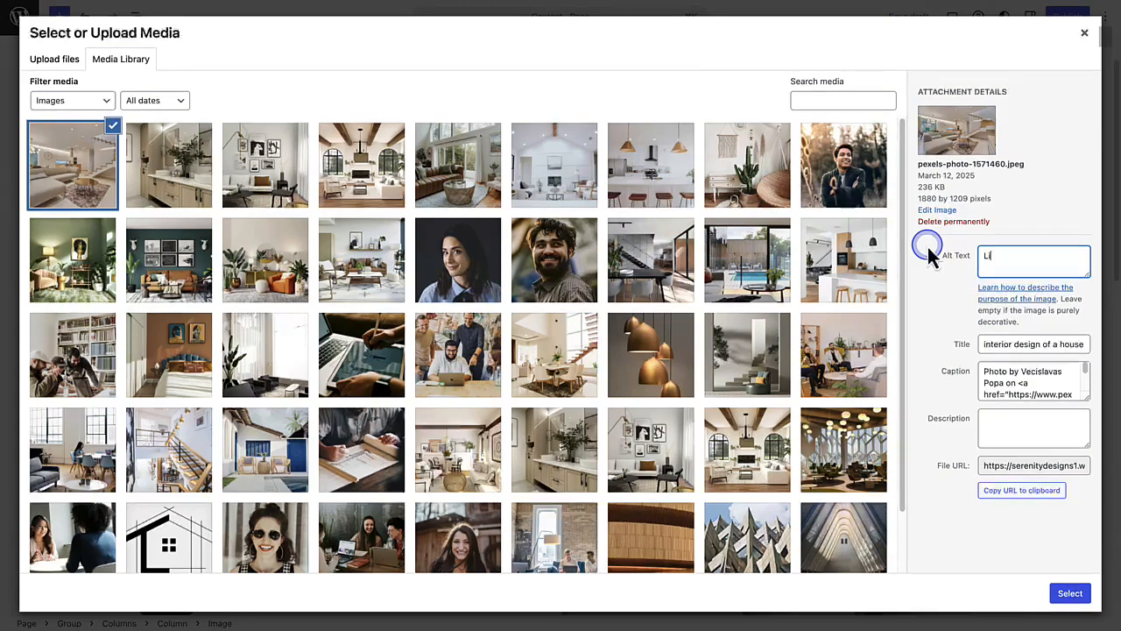
text(ving room with stairs in the background)
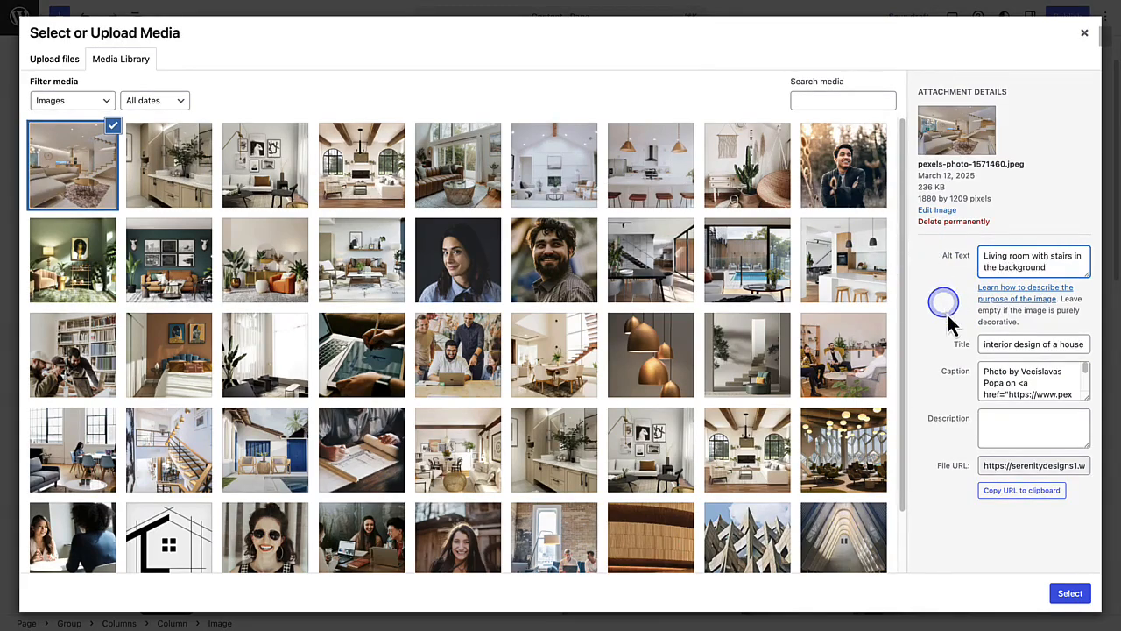
click(1070, 593)
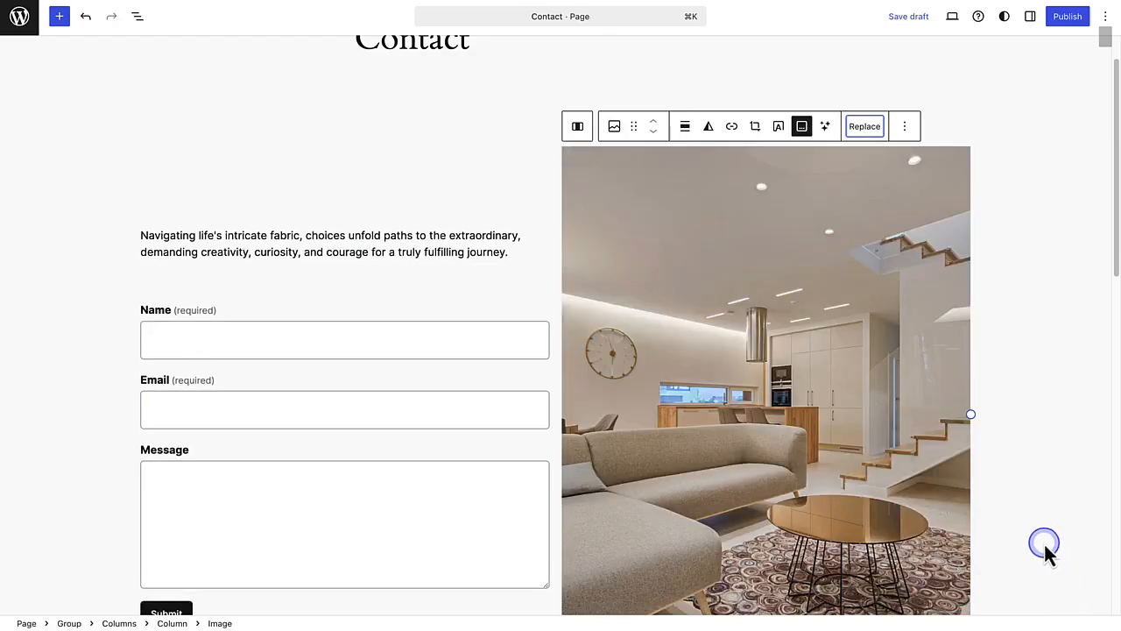
Examine the new image's caption and the address and contact details in the "Visit us" section.
scroll(858, 536, down, 4)
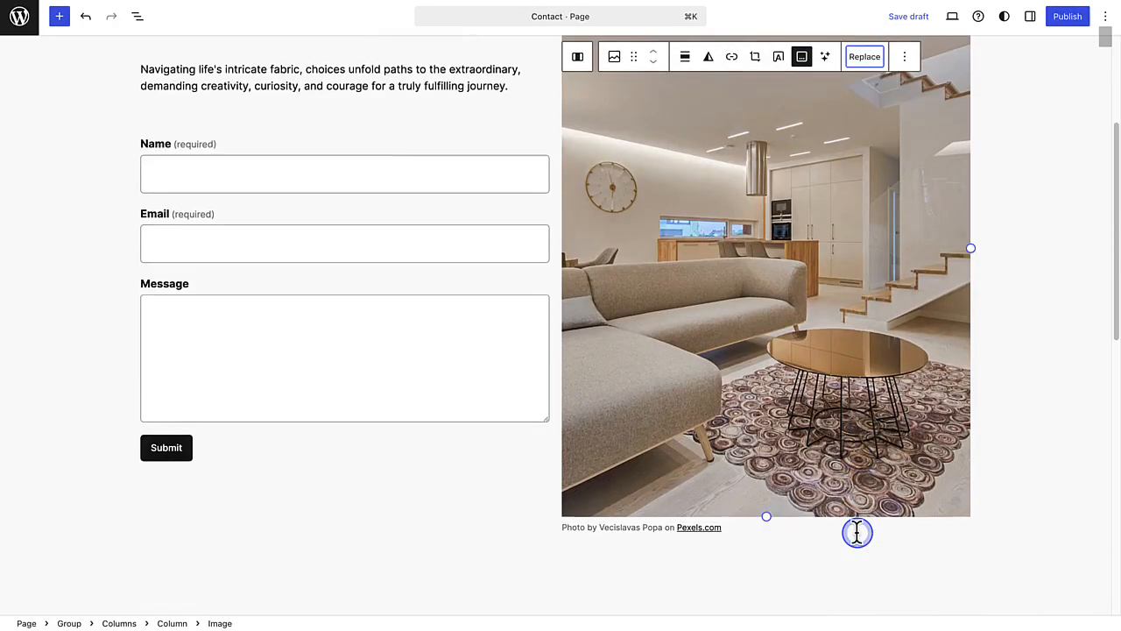
scroll(858, 533, down, 10)
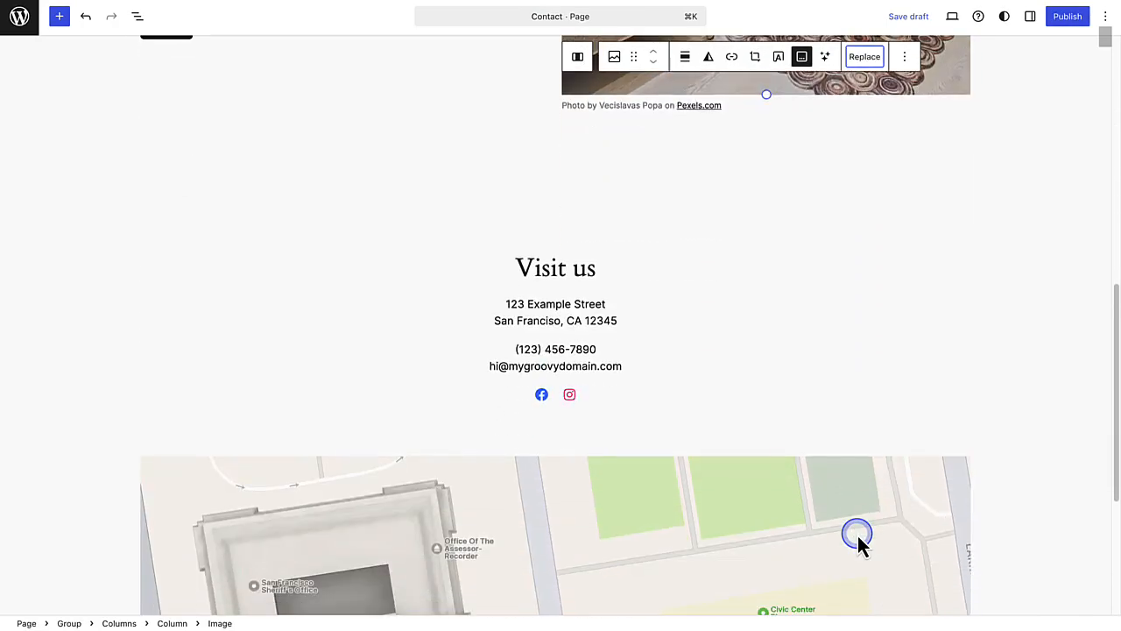
scroll(858, 541, down, 1)
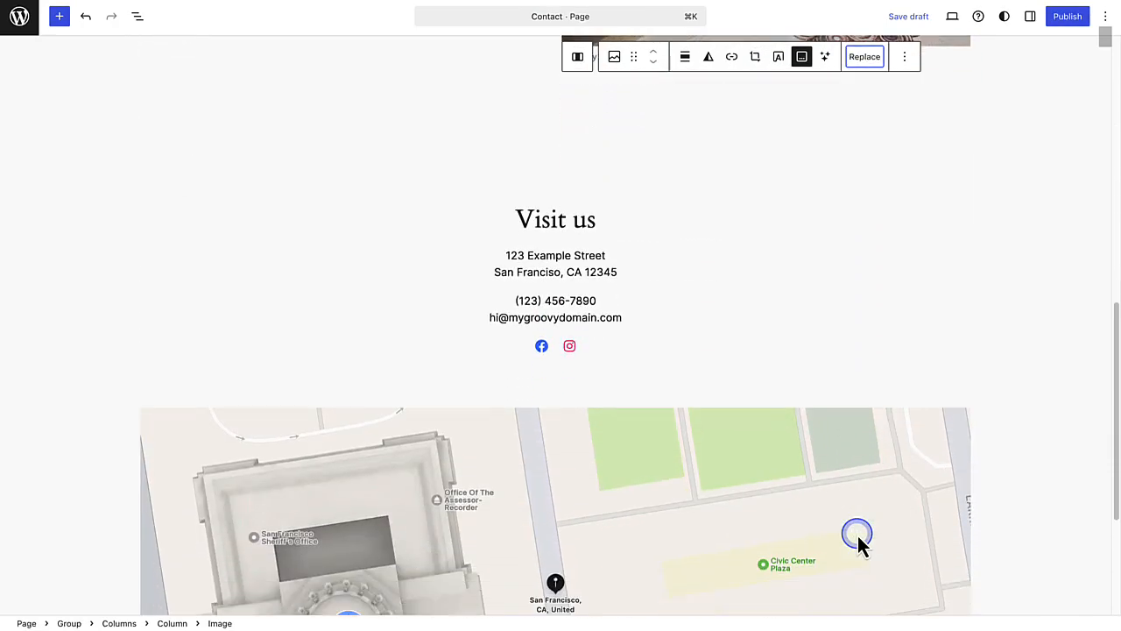
click(590, 274)
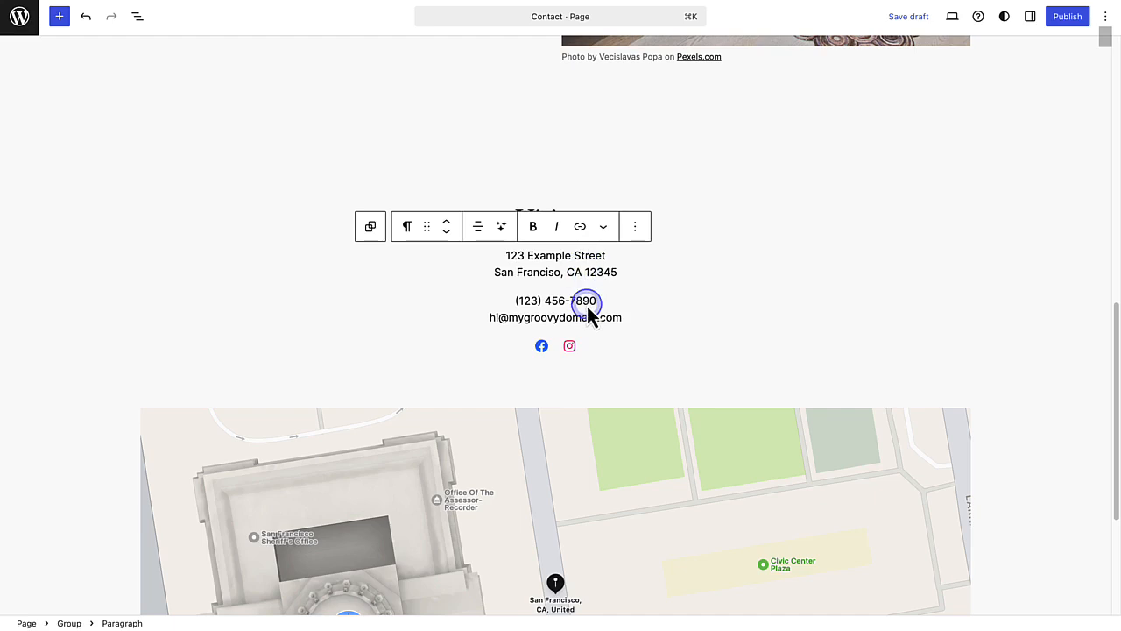
click(587, 306)
Open the map block's San Francisco marker settings and save the Contact page as a draft.
scroll(626, 373, down, 4)
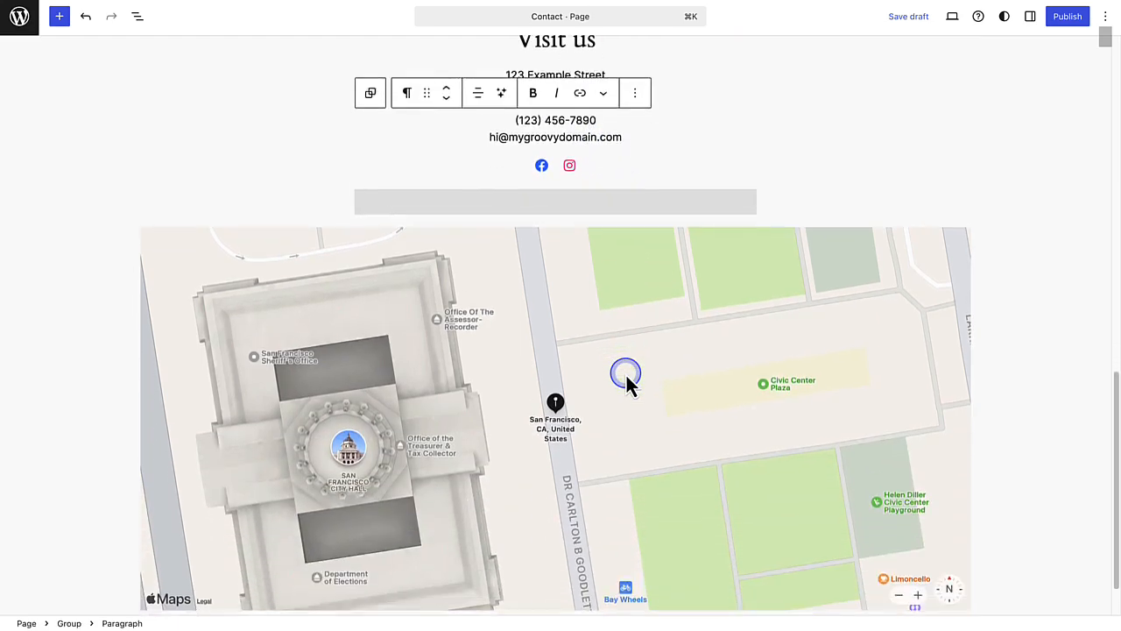
scroll(625, 372, down, 1)
click(626, 372)
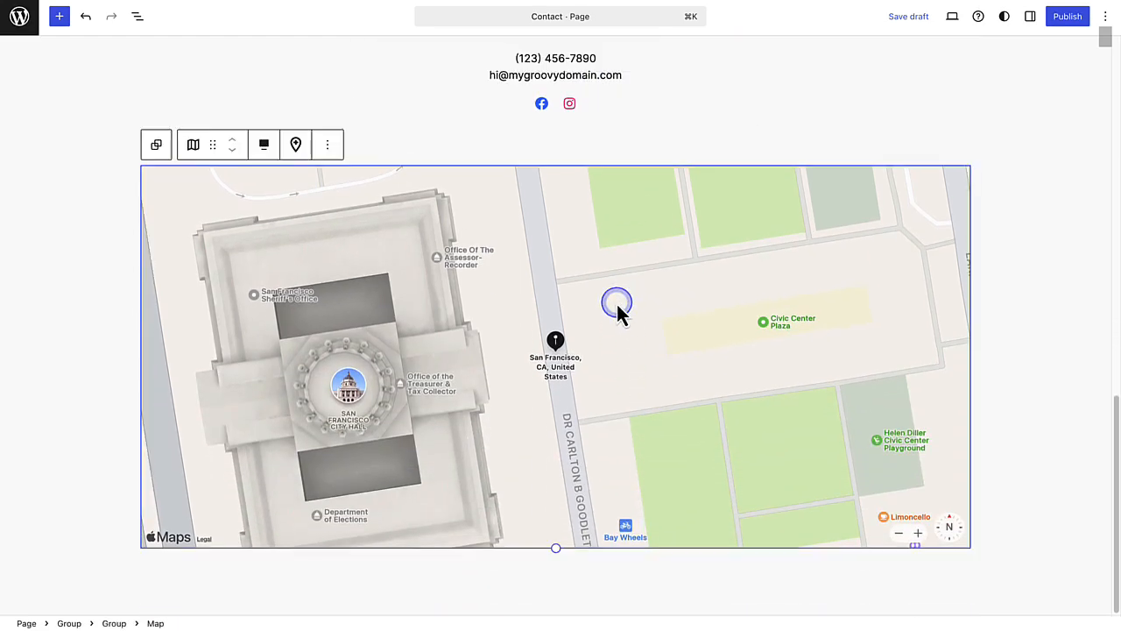
click(1031, 16)
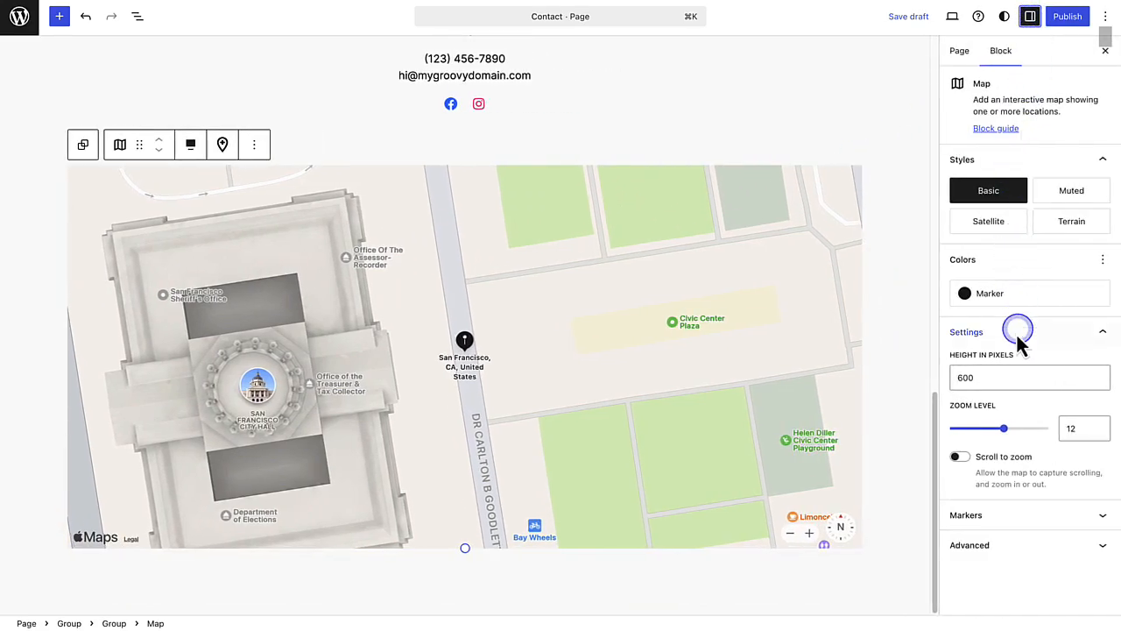
click(1014, 516)
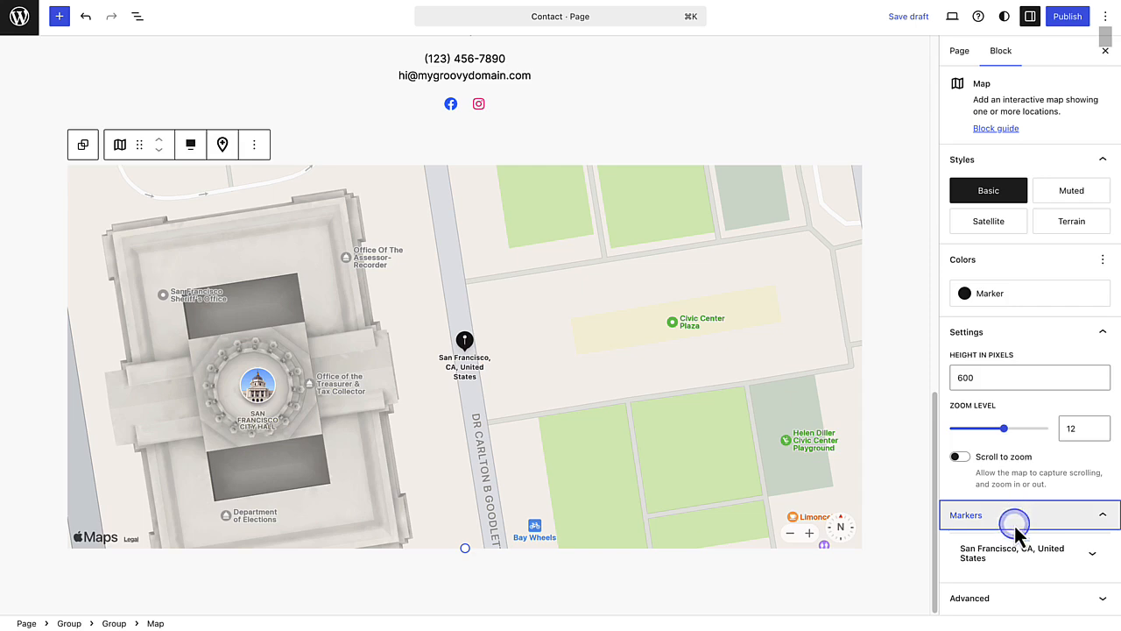
click(1011, 554)
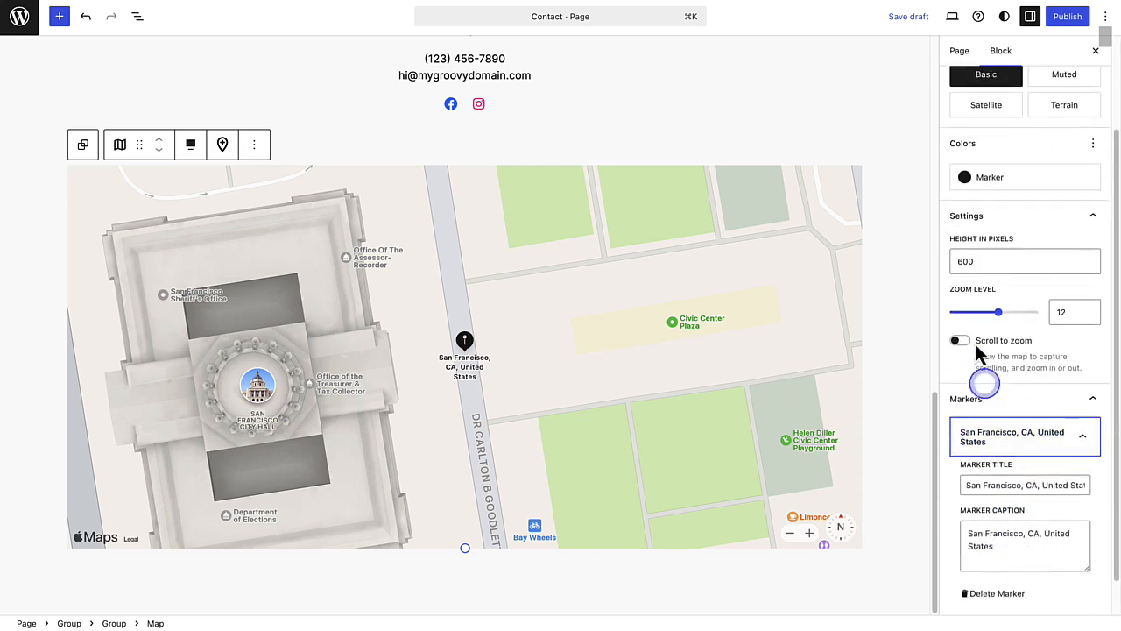
click(906, 25)
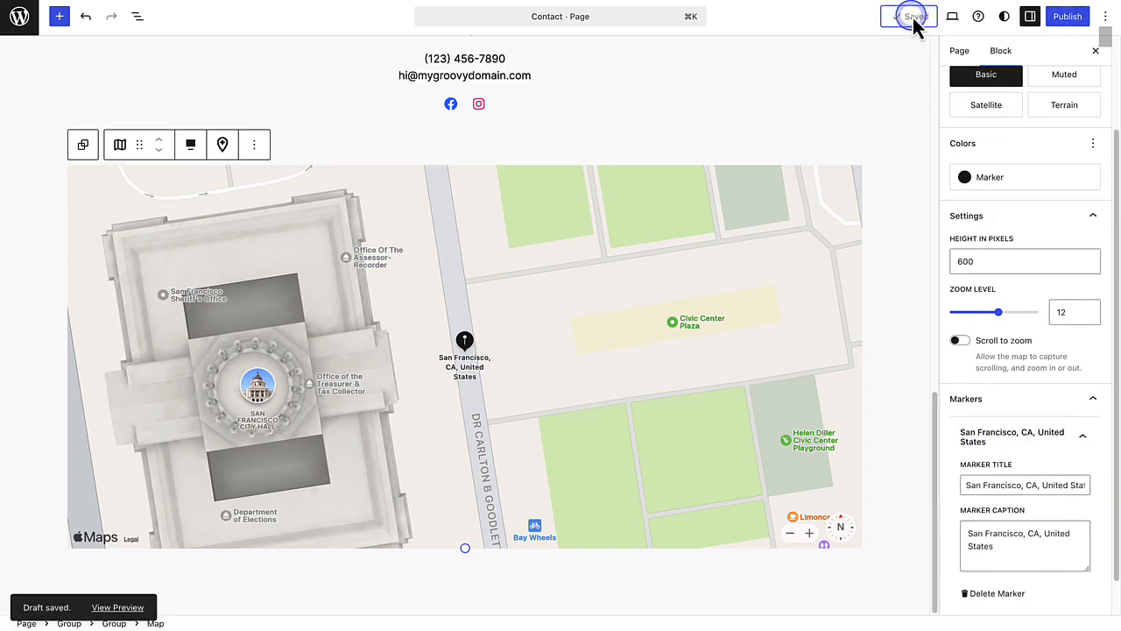
Preview the Contact page in a new tab, checking it down to the map, and publish it.
click(952, 19)
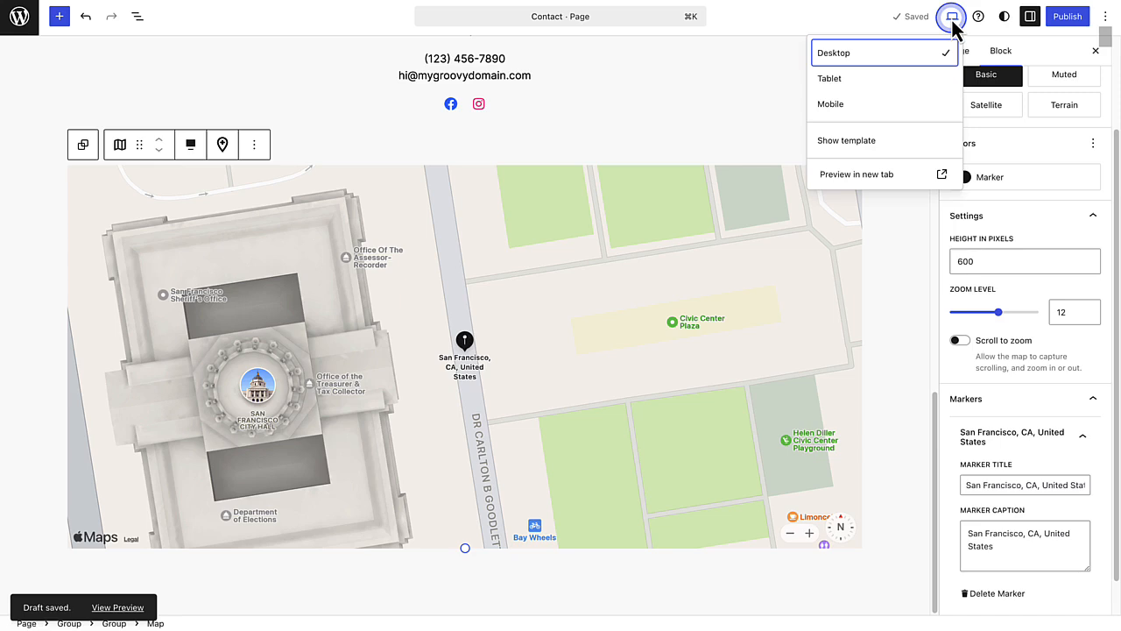
click(849, 175)
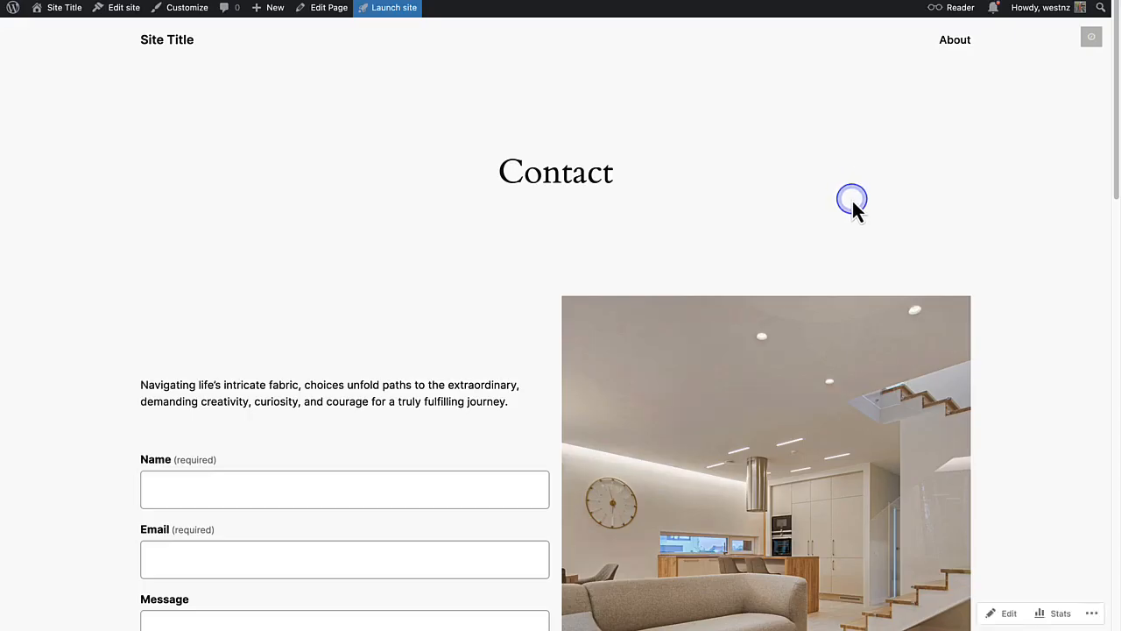
scroll(851, 207, down, 2)
scroll(854, 204, down, 4)
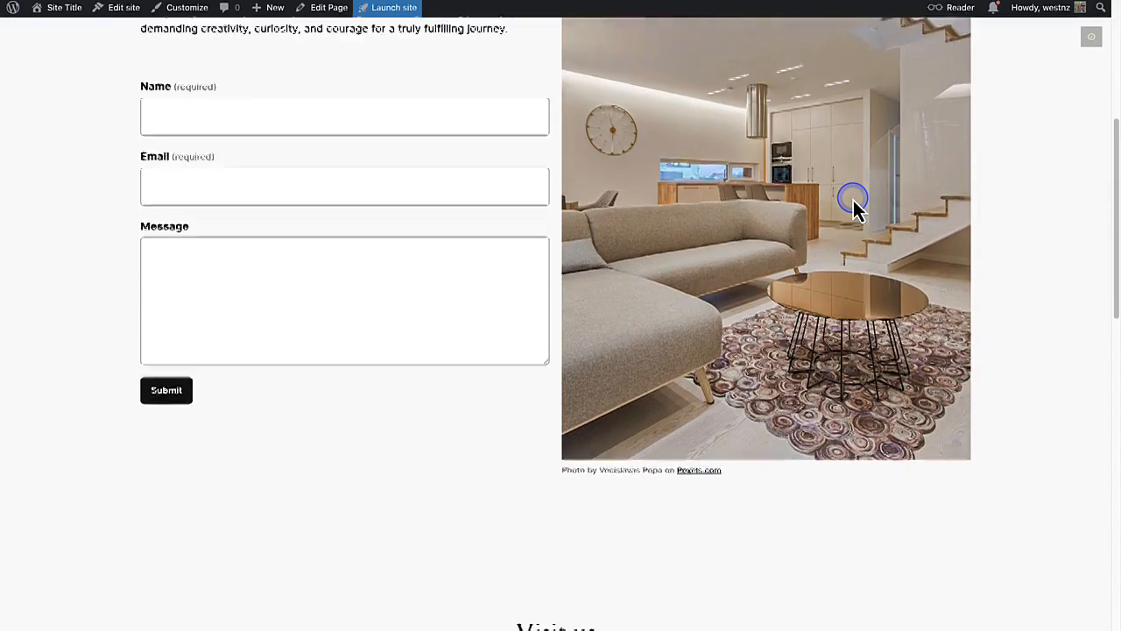
scroll(854, 204, down, 10)
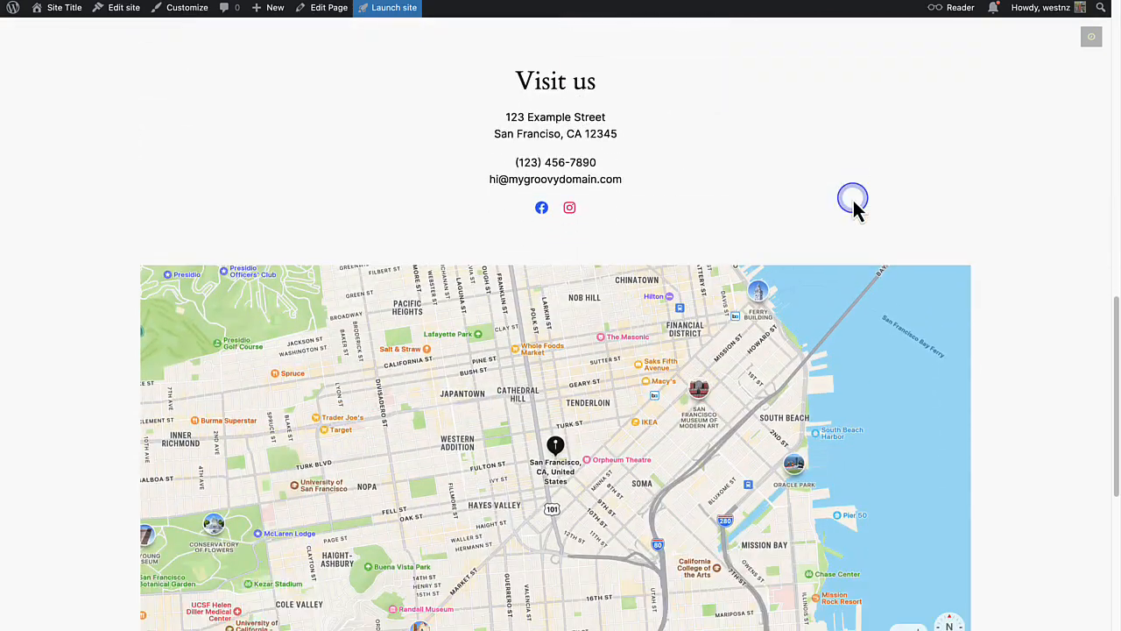
scroll(854, 203, down, 3)
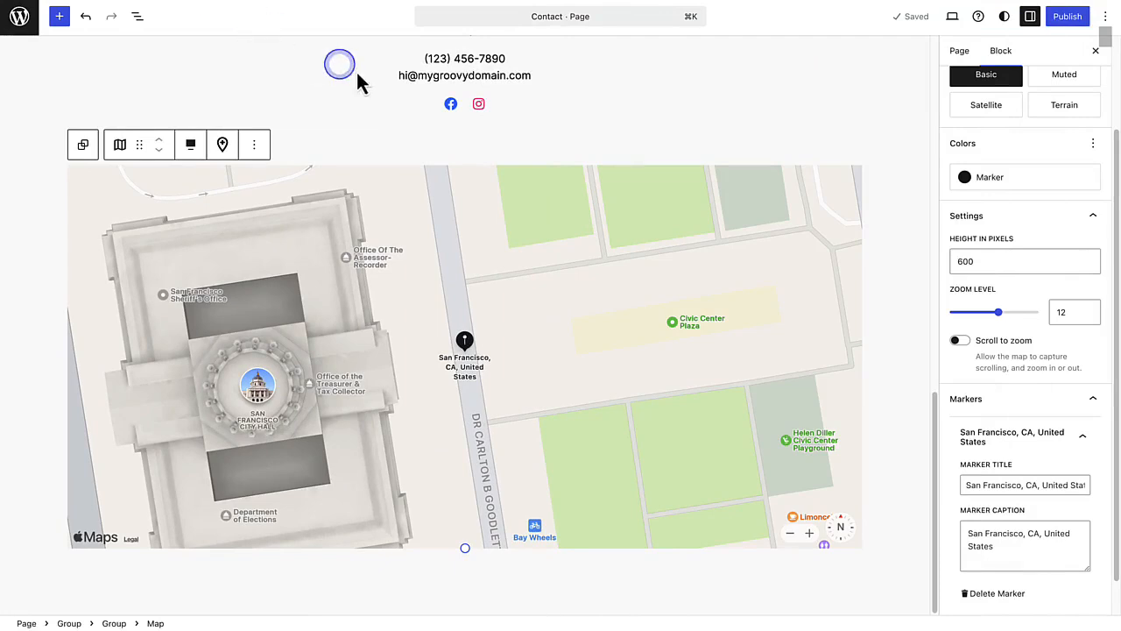
click(1068, 19)
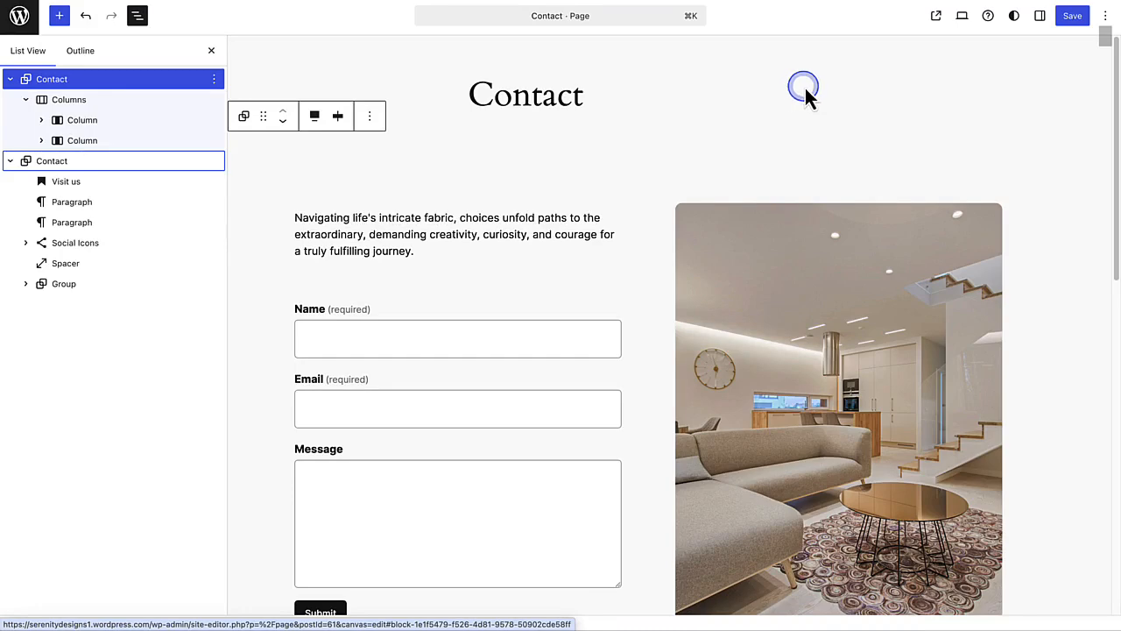
Open the Contact page's revision history, leaving the editor without saving, and move the comparison back to an earlier revision.
click(1040, 15)
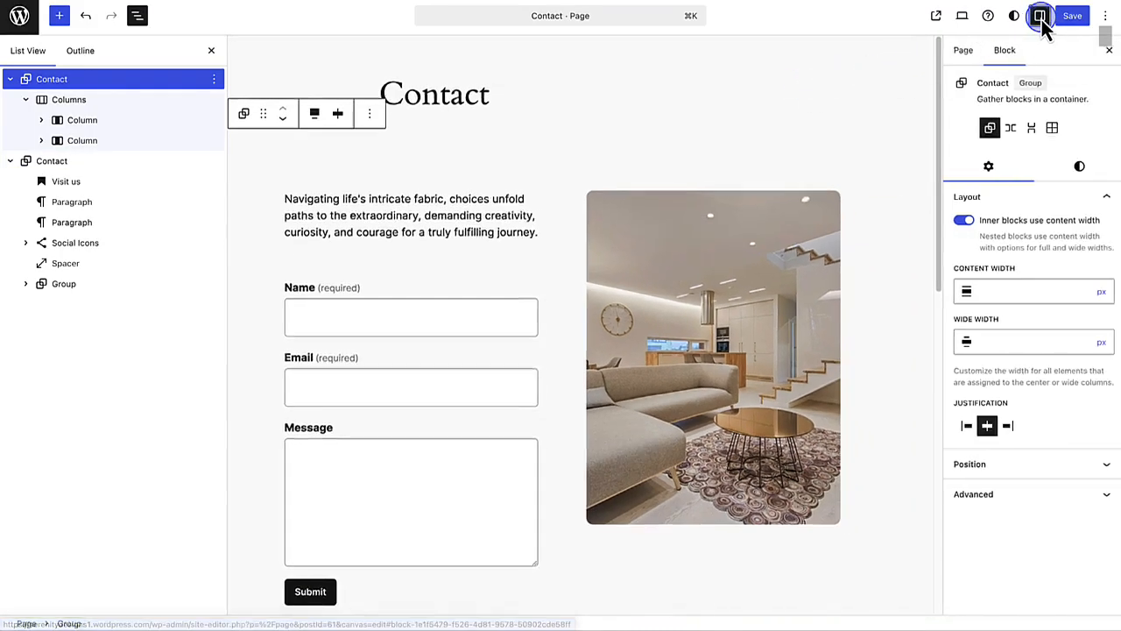
click(968, 51)
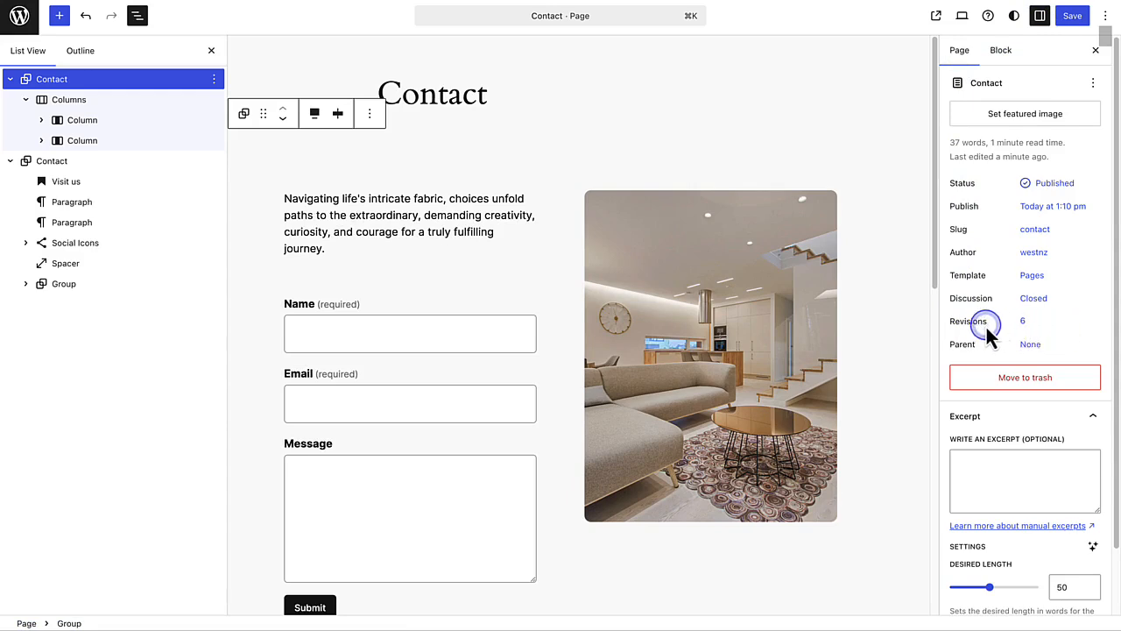
click(1023, 322)
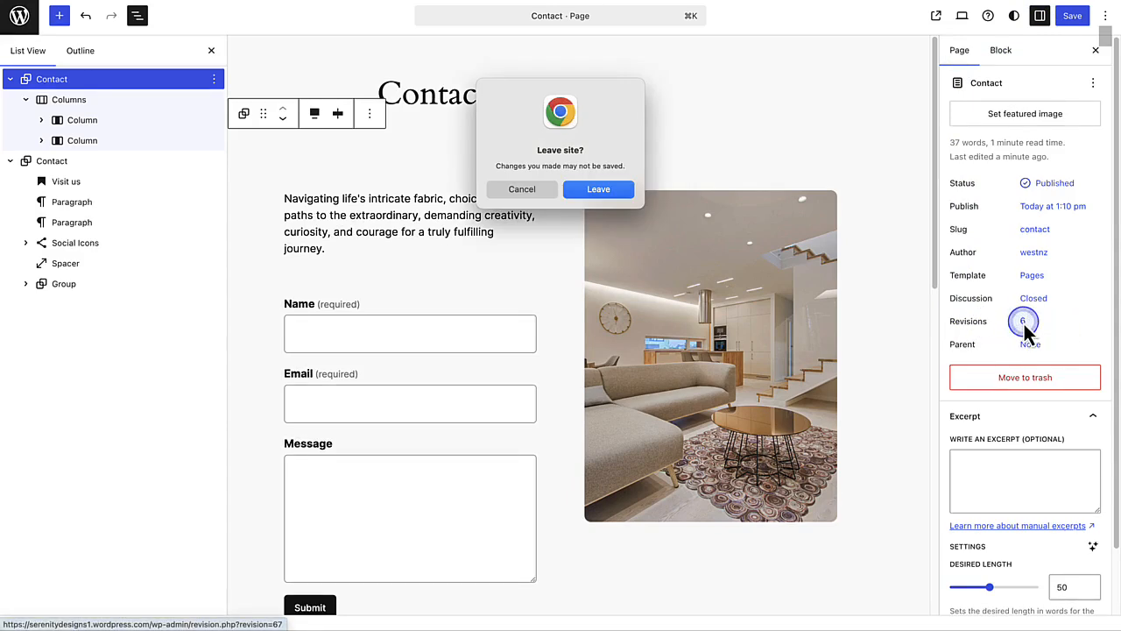
click(599, 189)
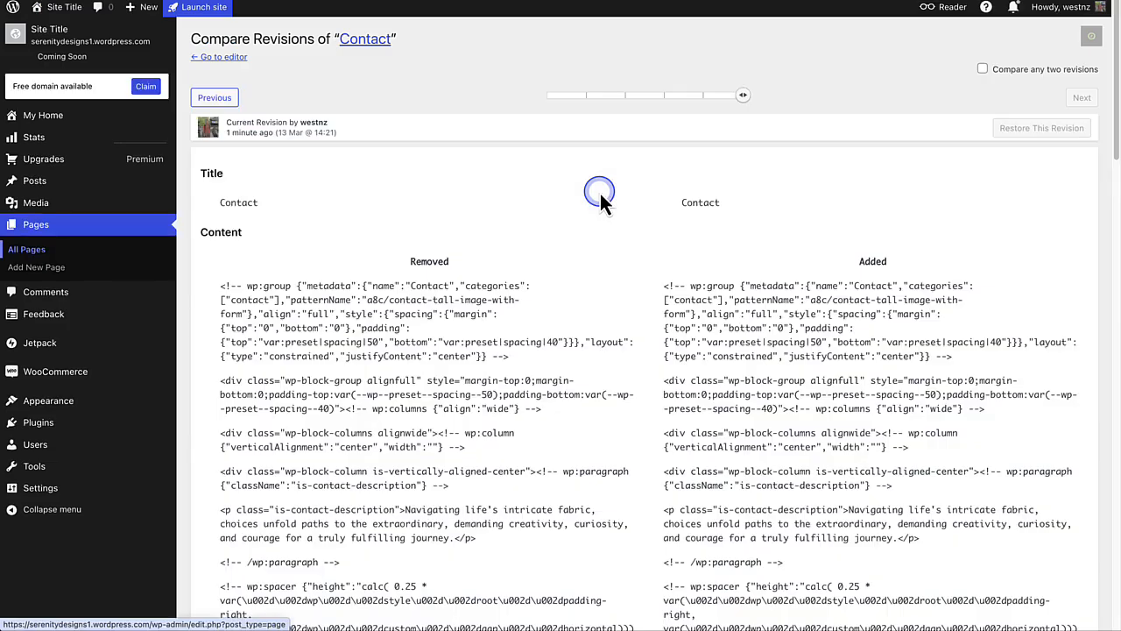
drag(738, 97, 636, 99)
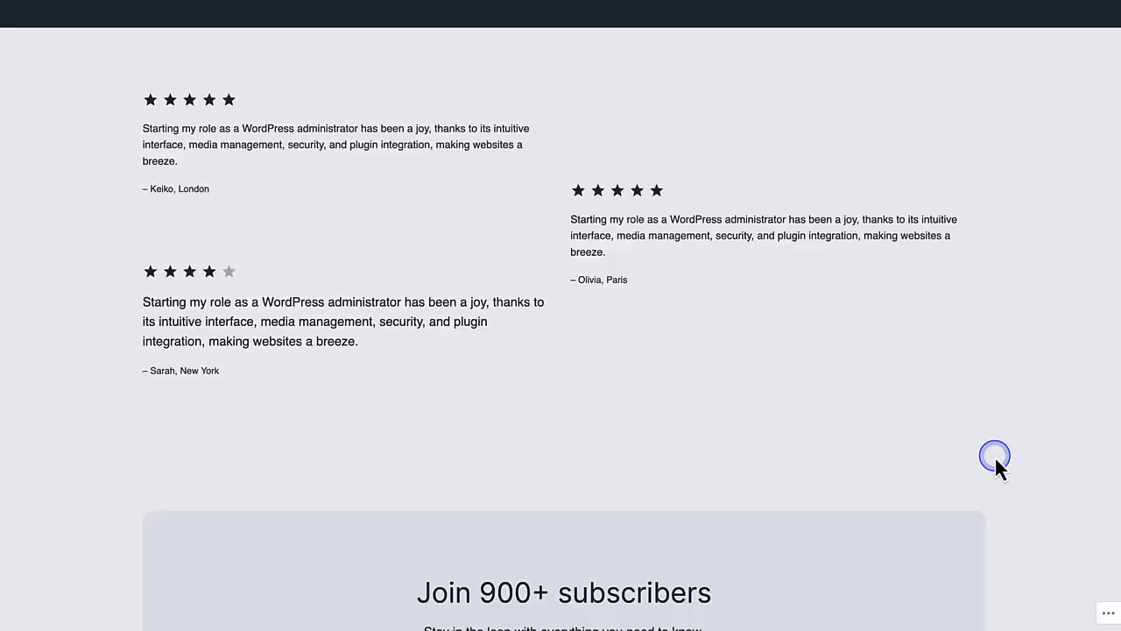
scroll(996, 458, down, 5)
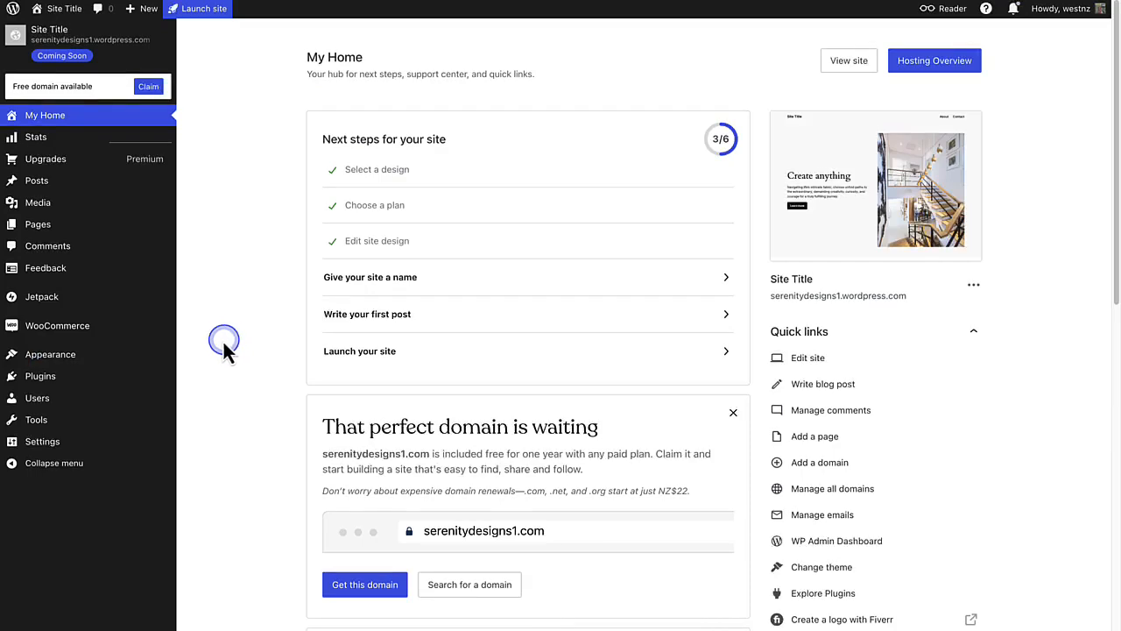
Open the site editor's list of pages and create a new draft page titled "Services".
mouse_move(133, 366)
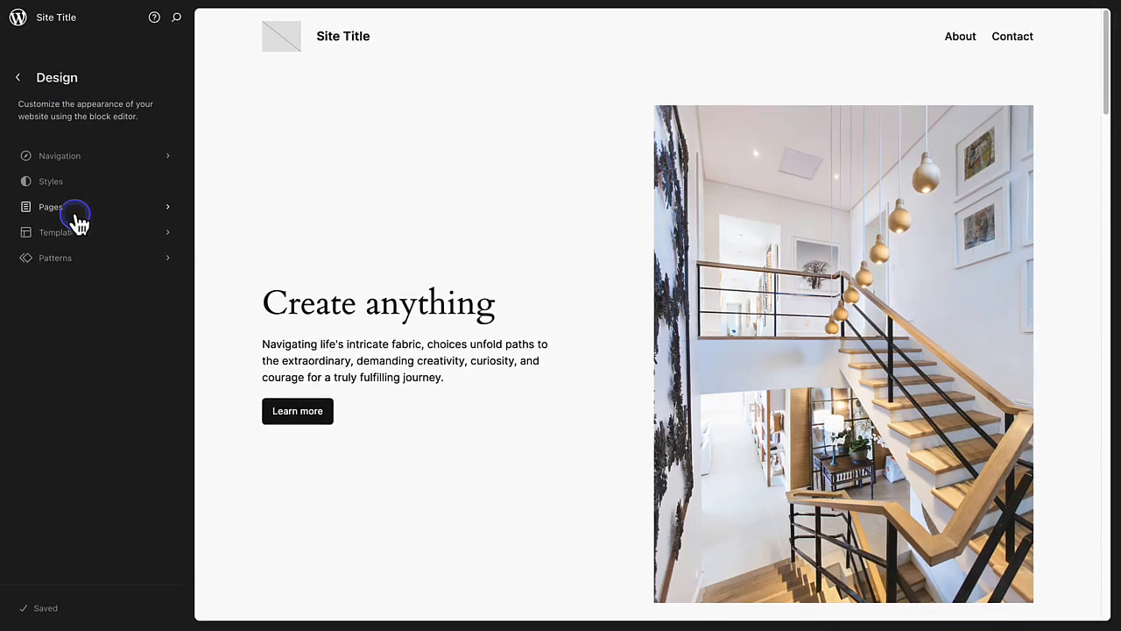
click(68, 213)
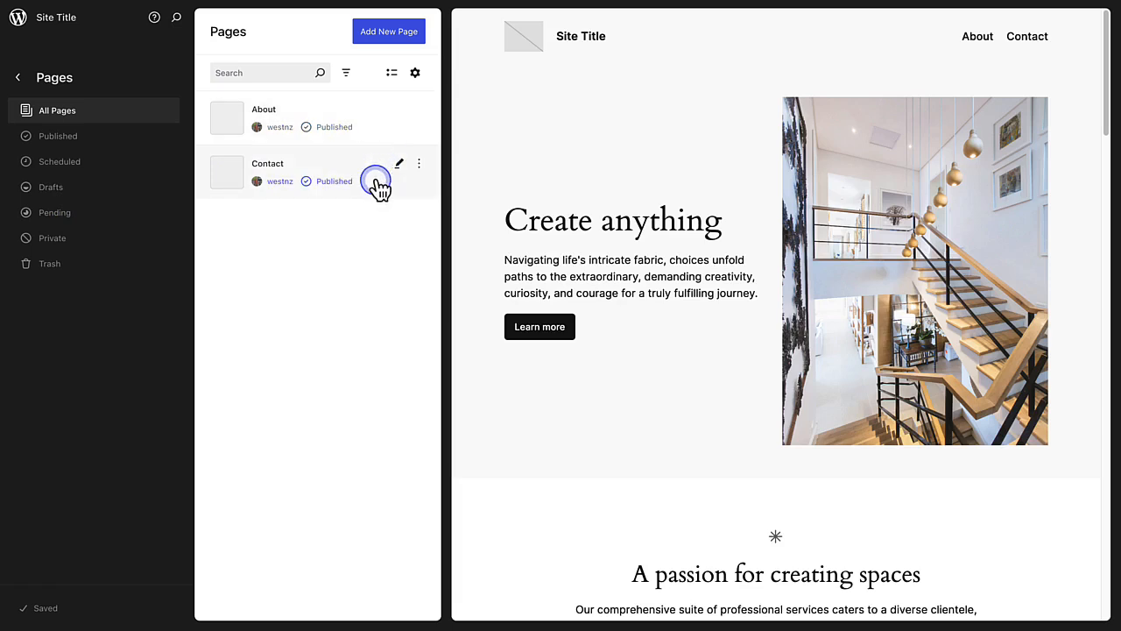
click(386, 40)
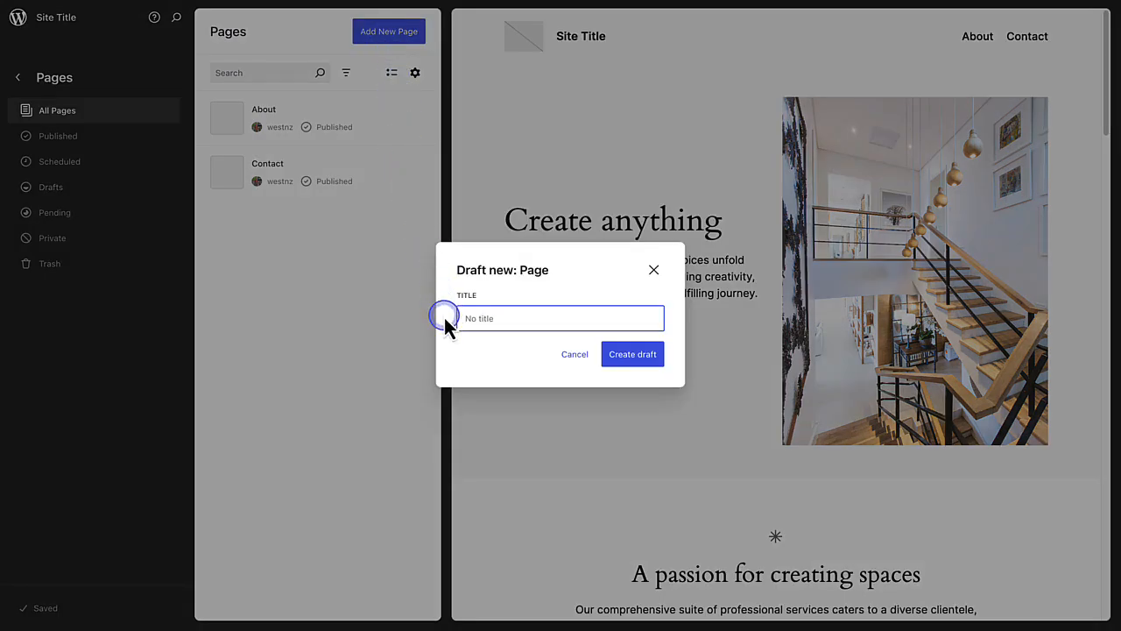
text(Services)
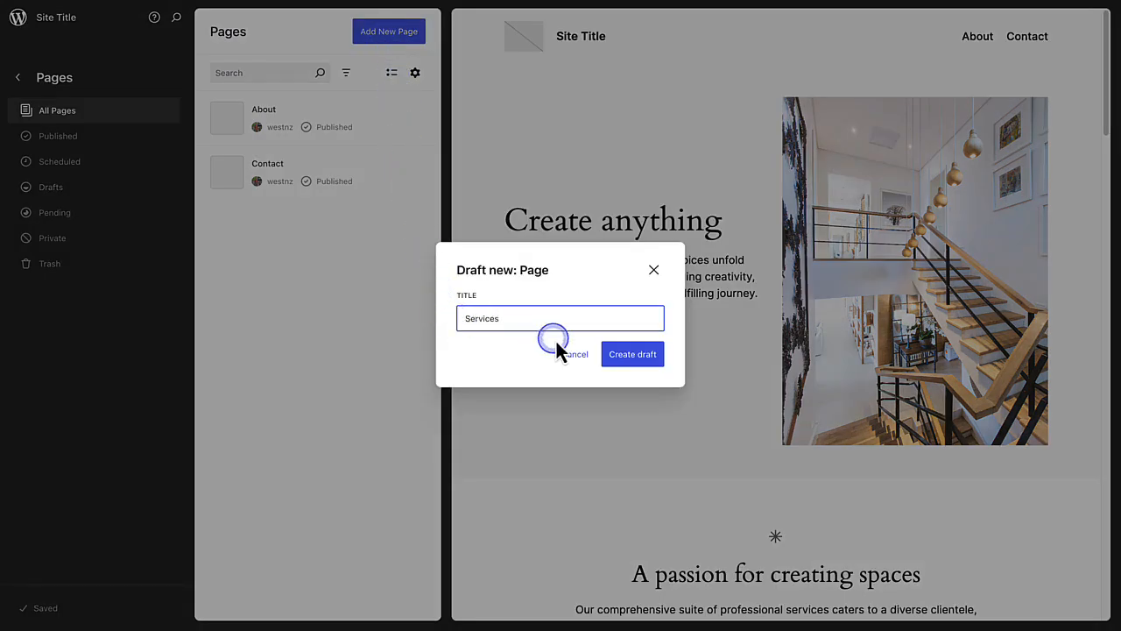
click(631, 357)
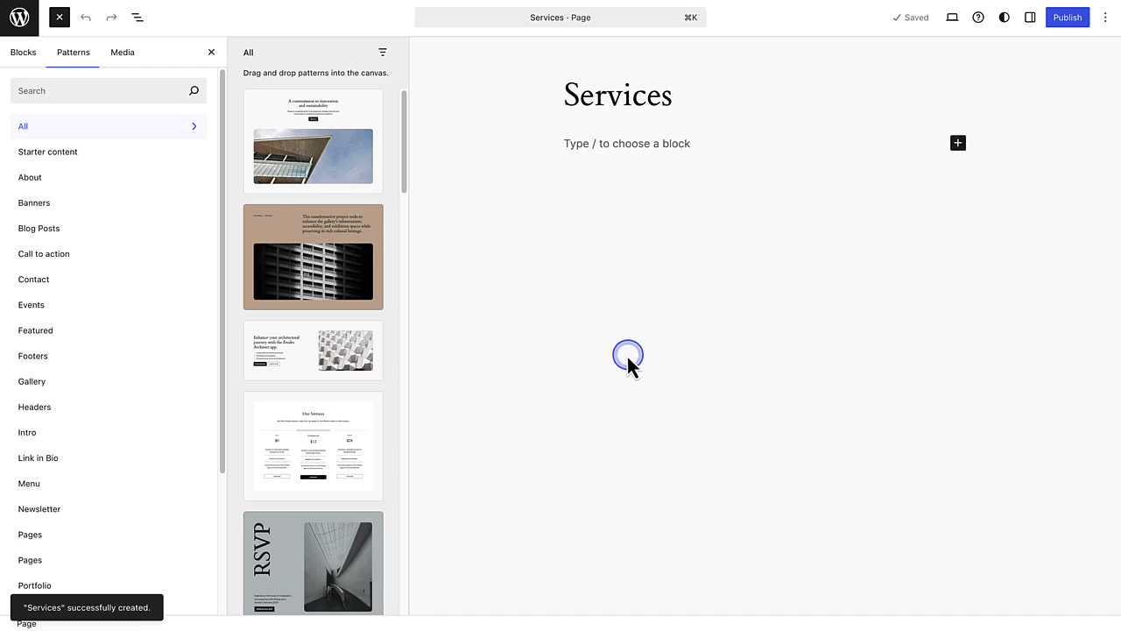
Insert the "Services 9" pattern from the Services category into the Services page and publish the page.
drag(222, 250, 218, 336)
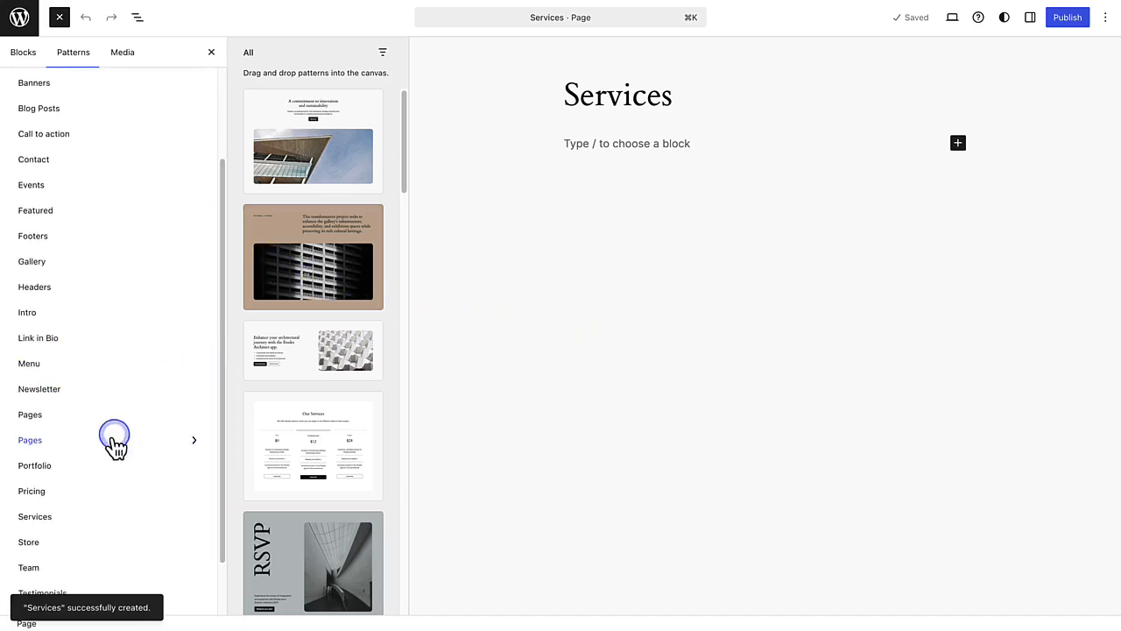
click(38, 516)
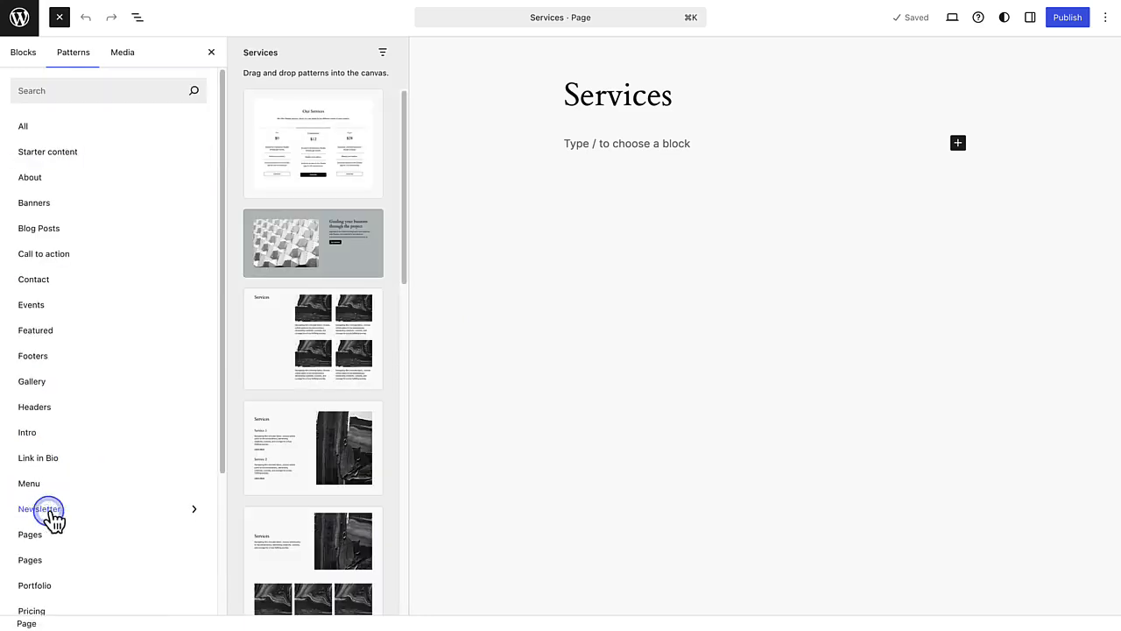
click(293, 456)
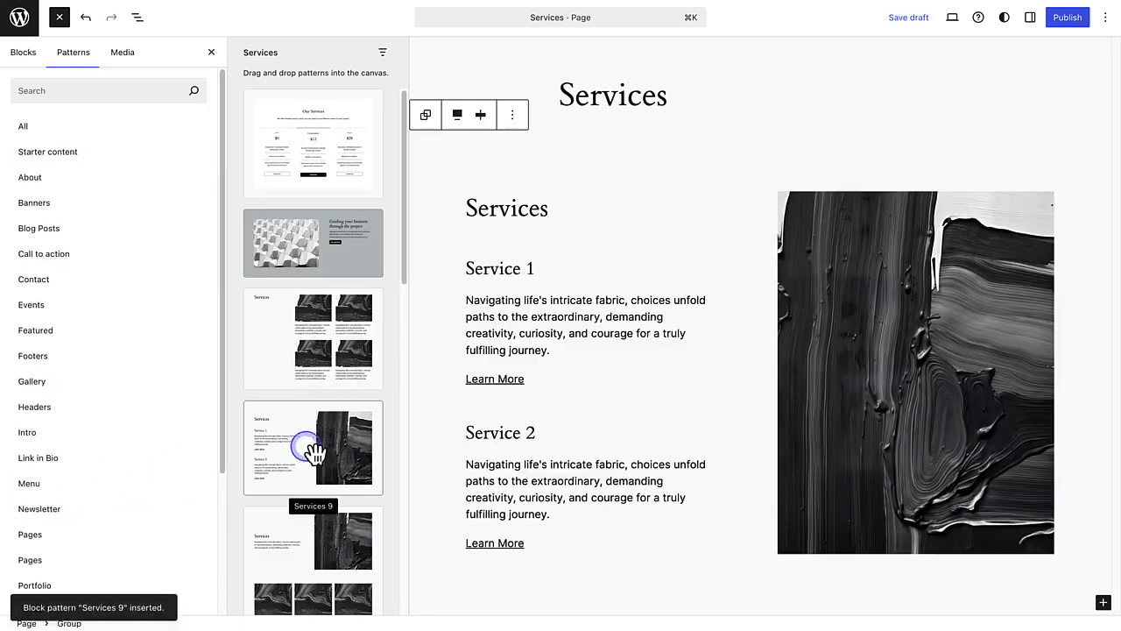
click(1067, 19)
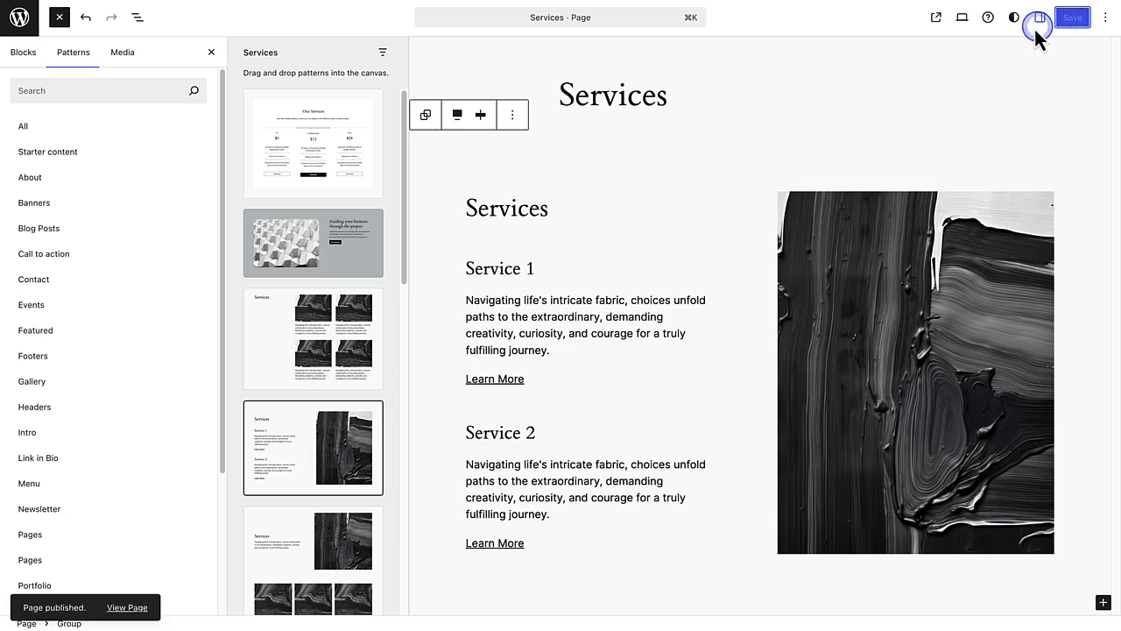
Open the Blog Home template for editing and select the Navigation block nested in the header's second inner row.
click(19, 18)
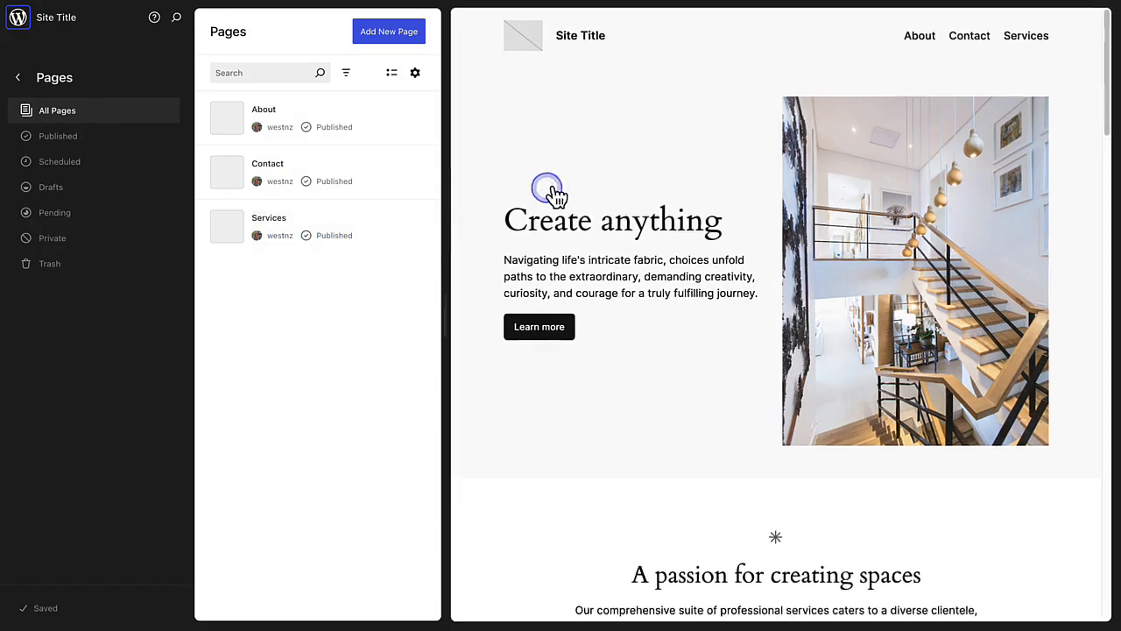
click(620, 158)
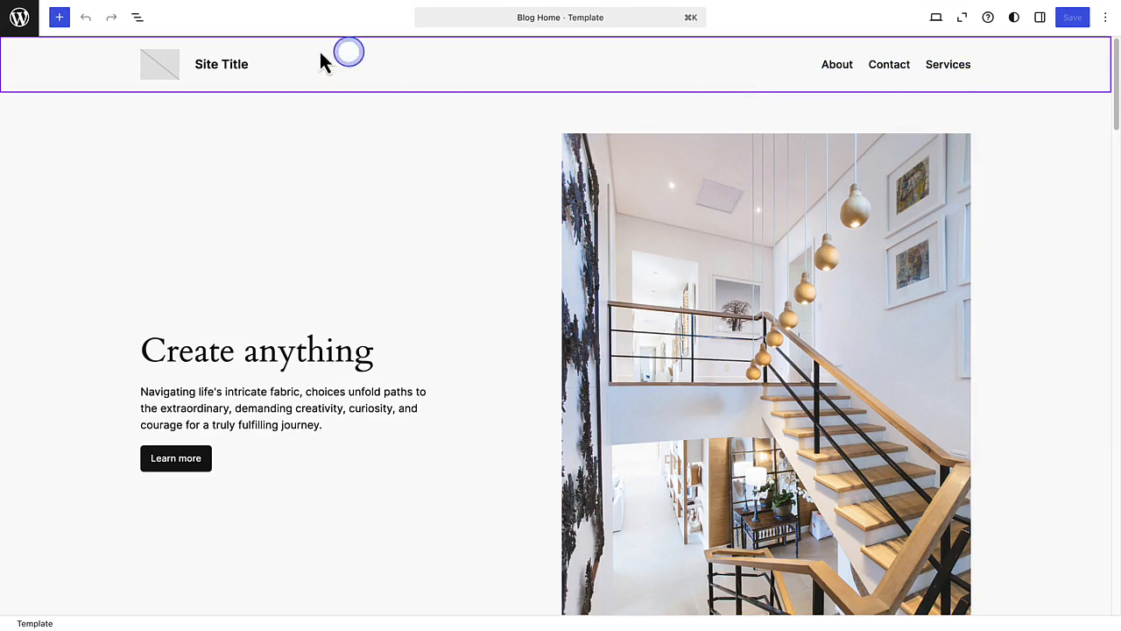
click(138, 17)
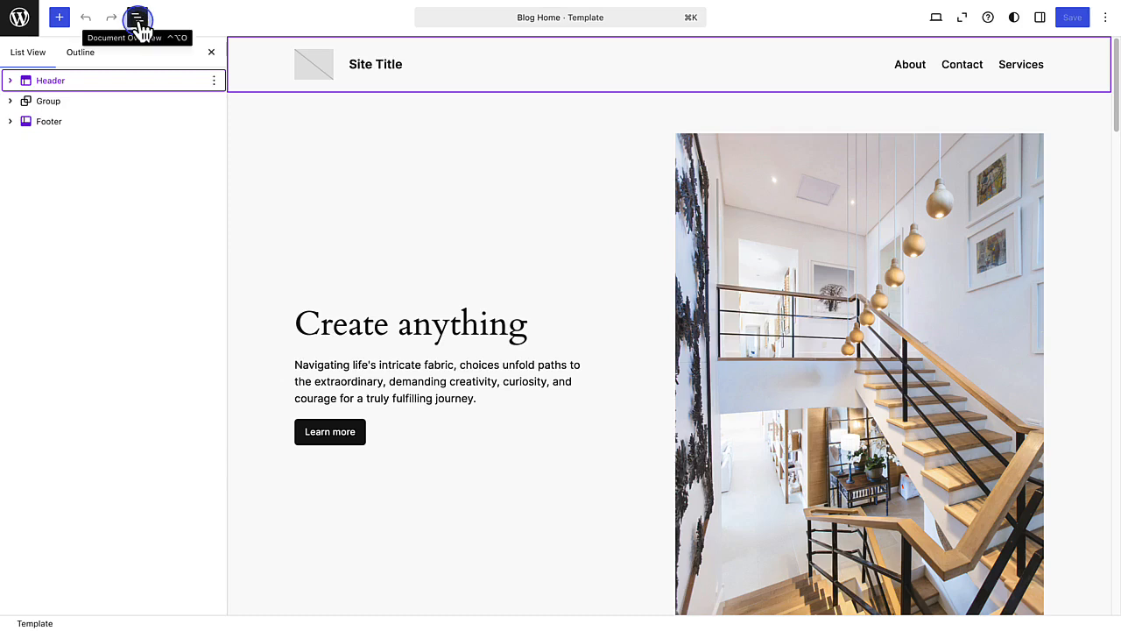
click(9, 80)
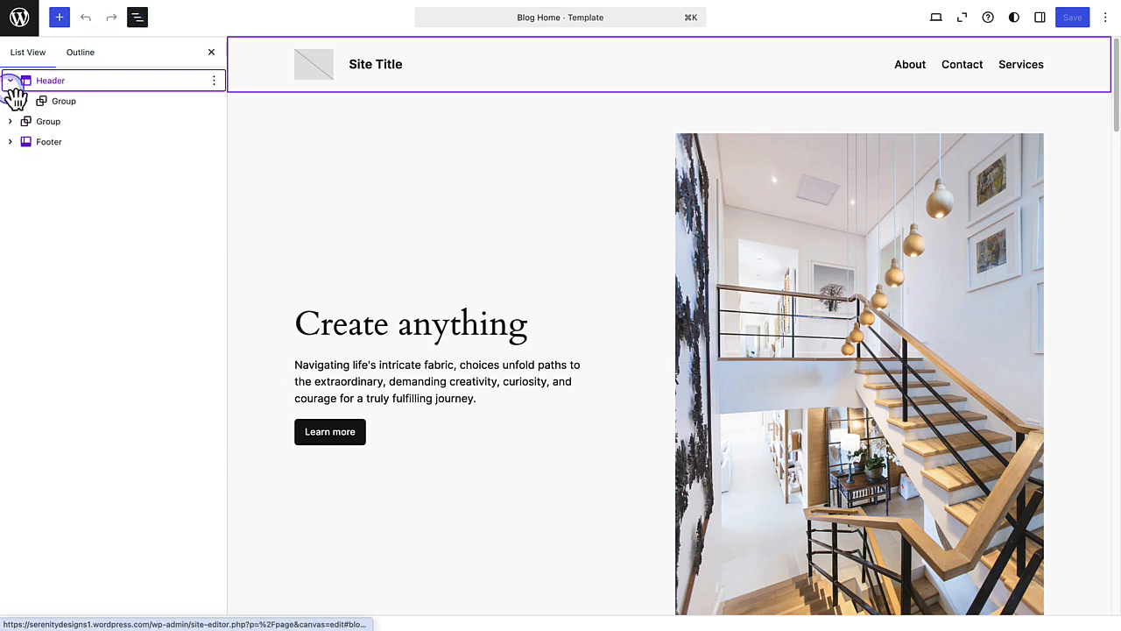
click(26, 100)
click(41, 122)
click(56, 141)
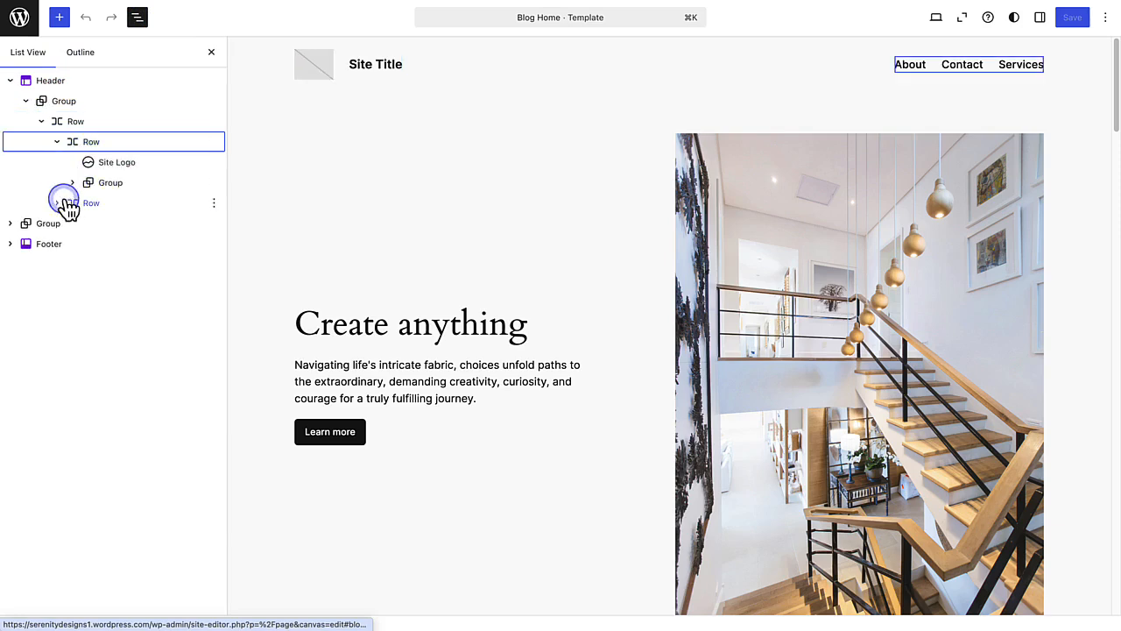
click(57, 203)
click(108, 225)
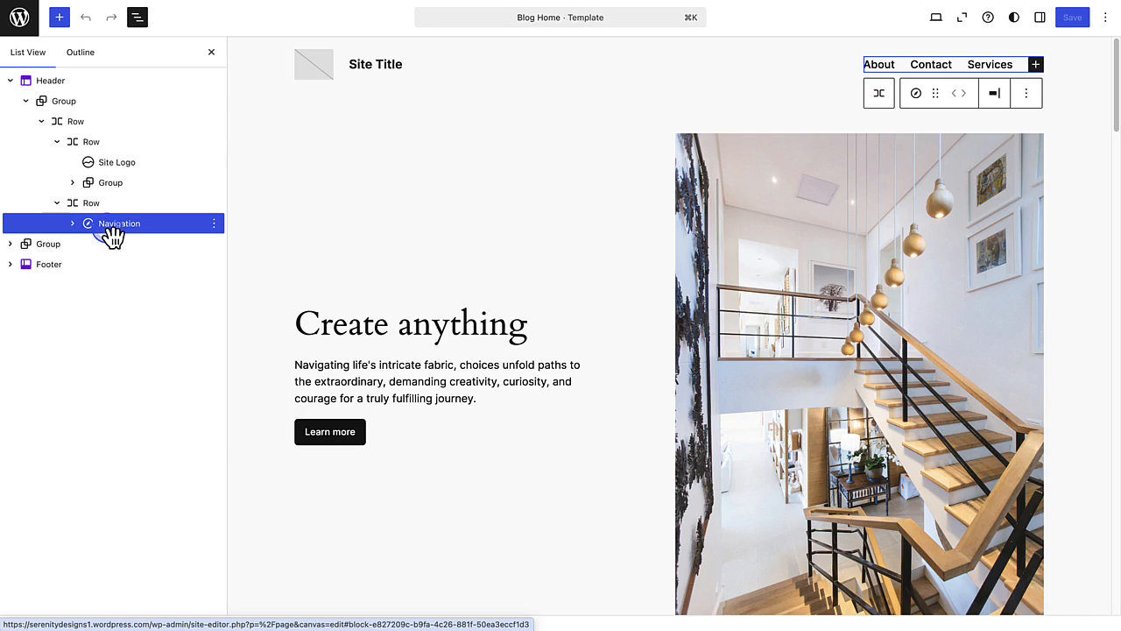
Convert the Page List in the header navigation into individually editable page links.
click(927, 68)
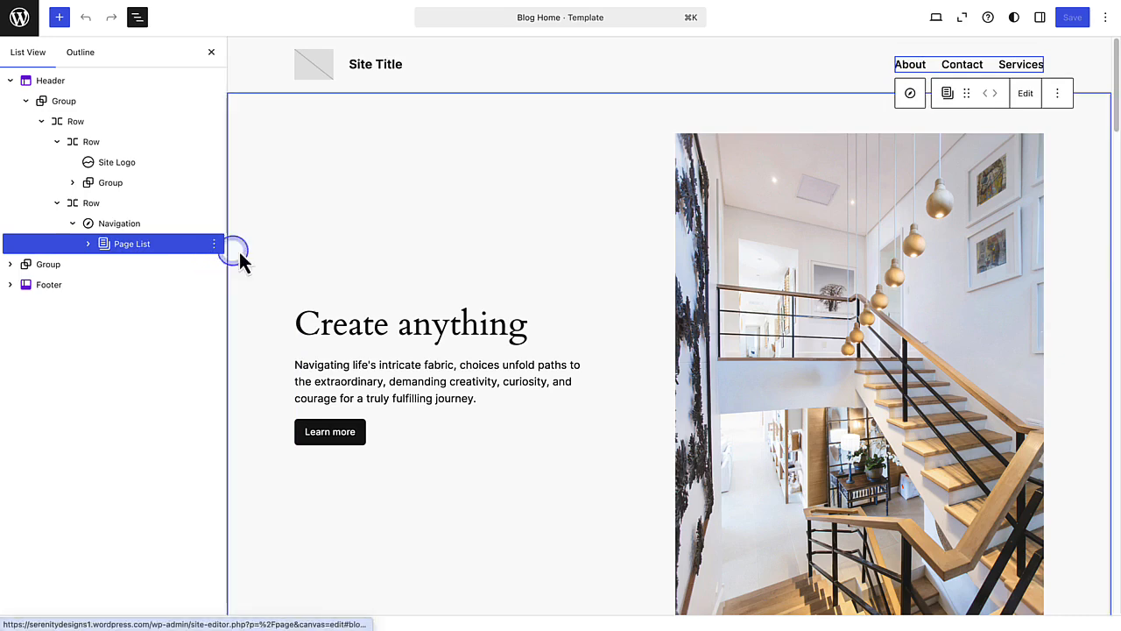
click(1026, 94)
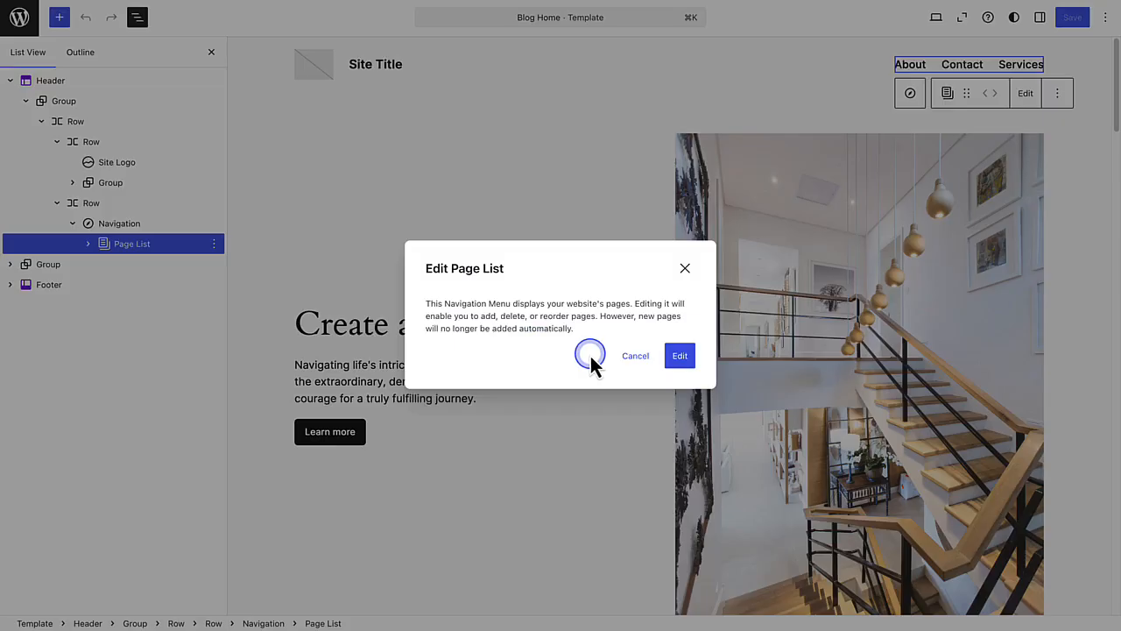
click(680, 356)
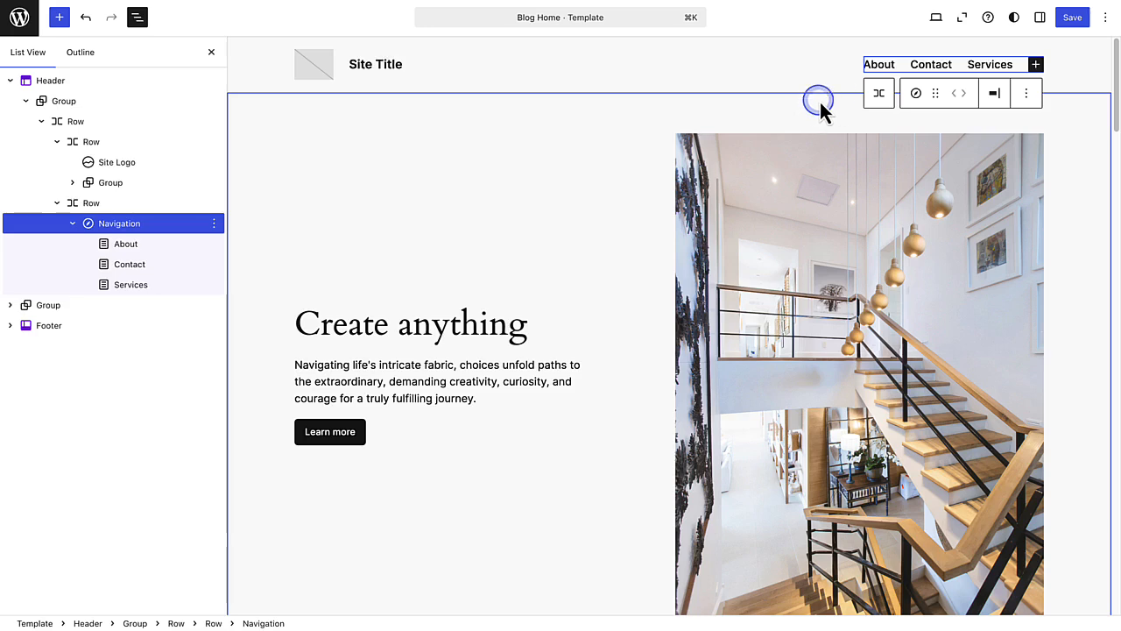
Browse all blocks available for the header navigation and add a Home Link after Services.
click(1037, 69)
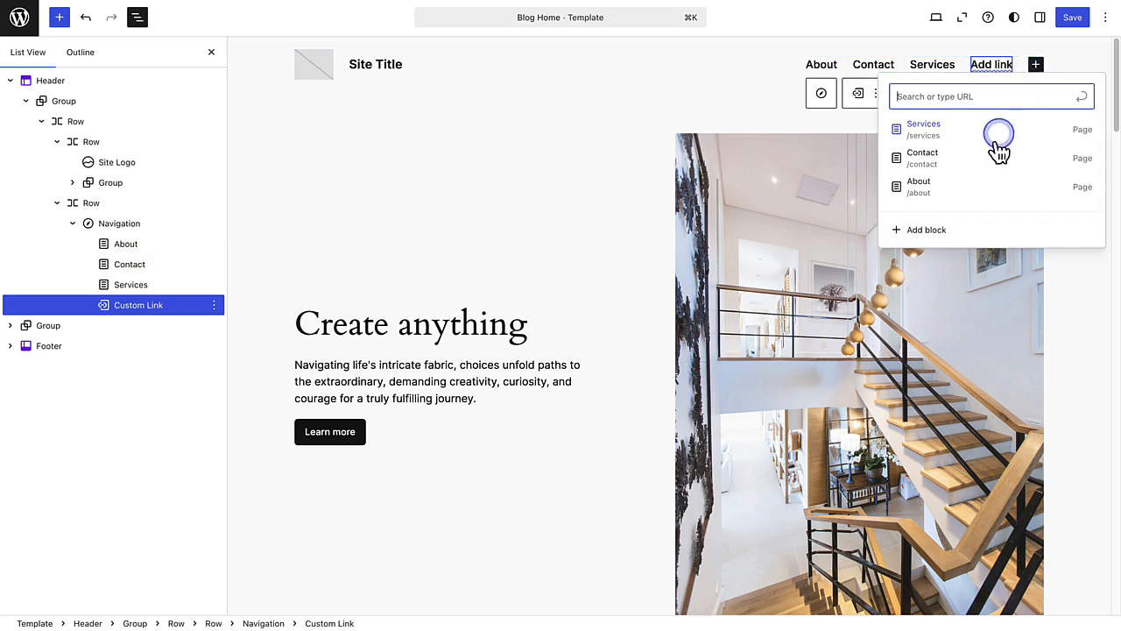
click(934, 233)
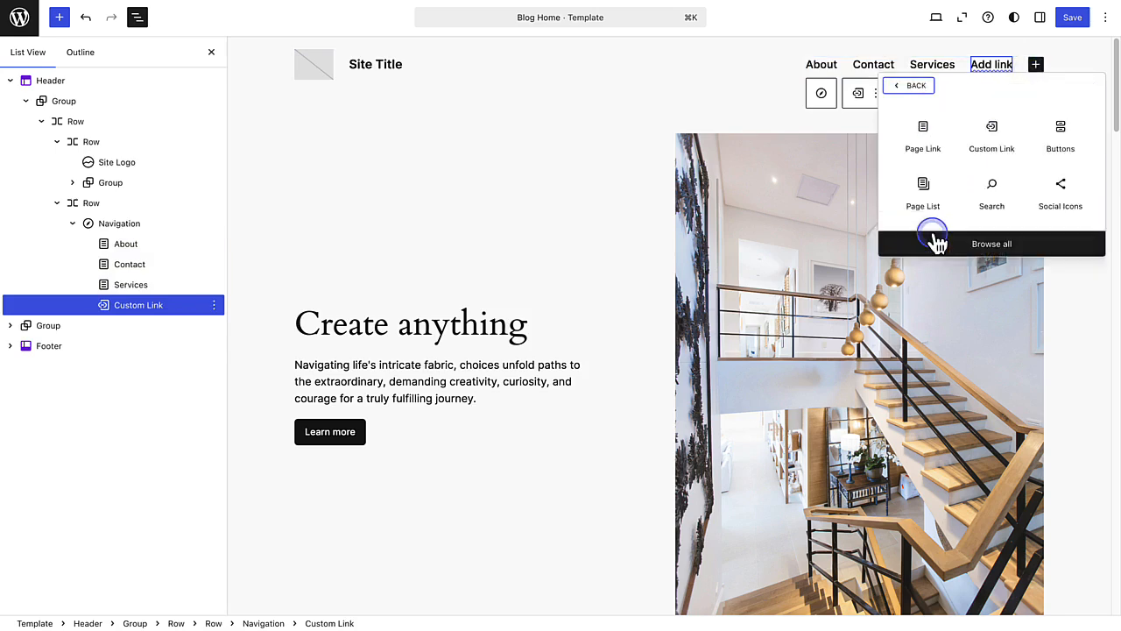
click(974, 244)
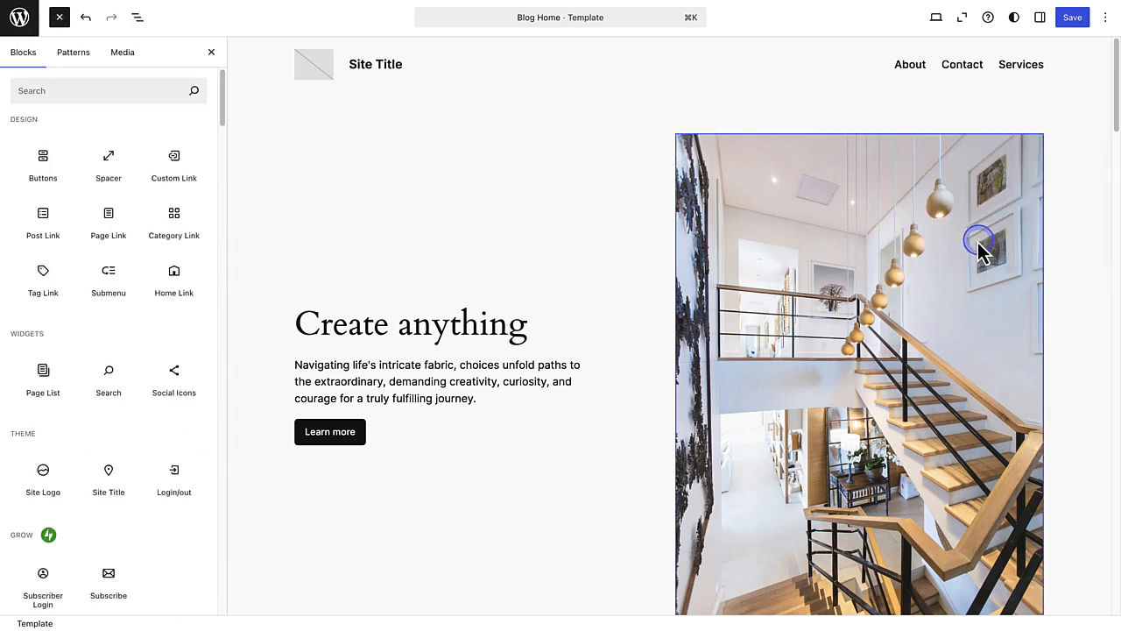
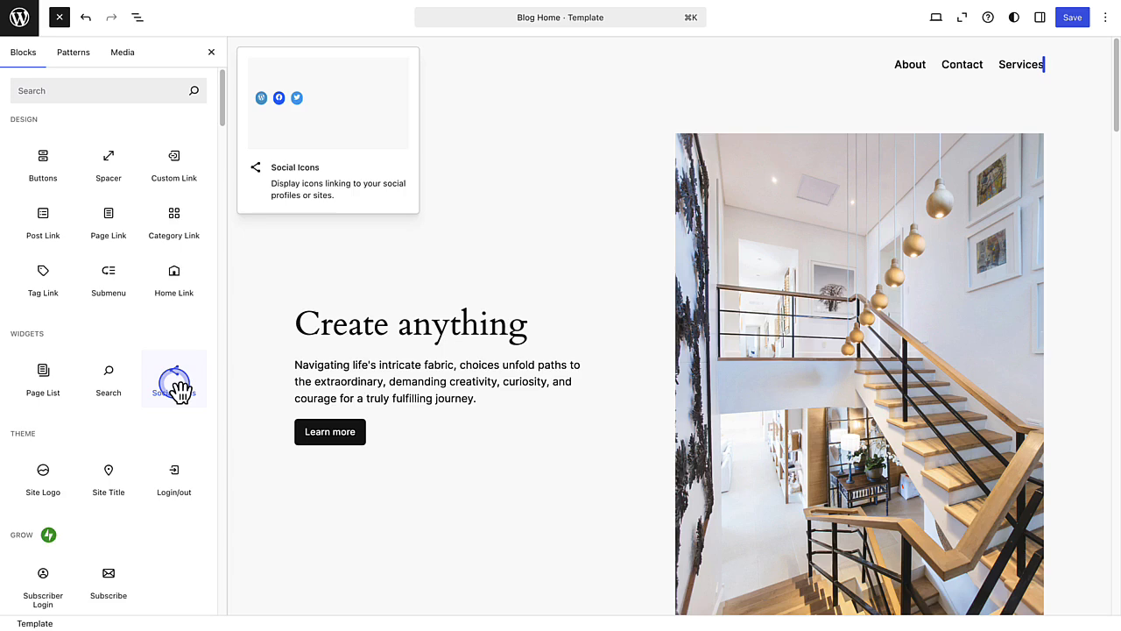
click(176, 281)
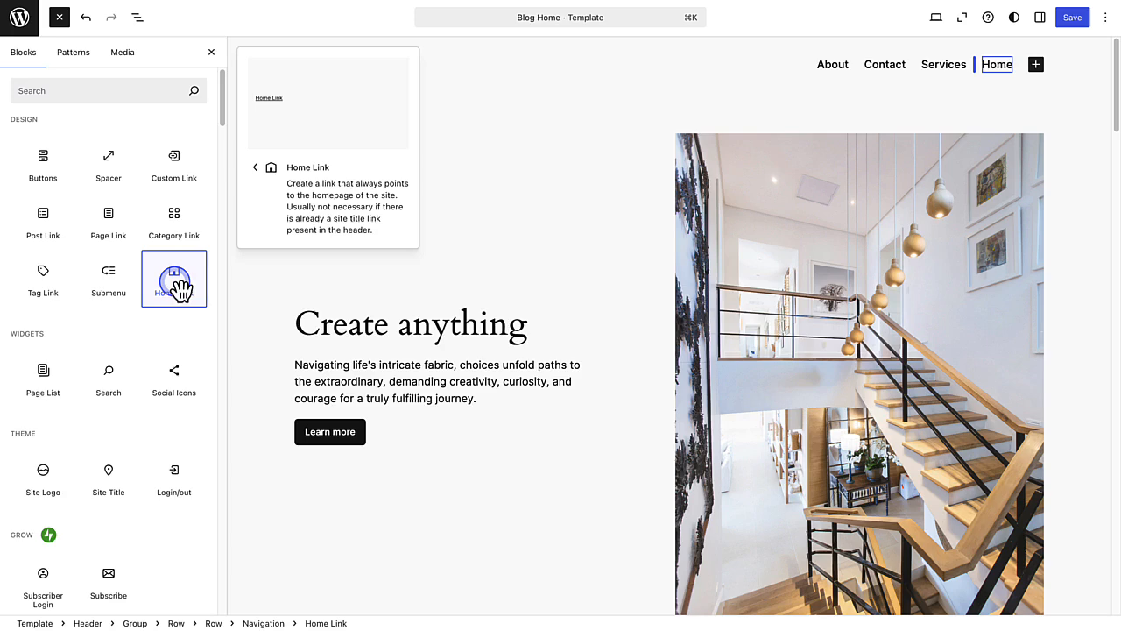
Move the Contact link to the end of the header navigation menu, after Home.
click(841, 68)
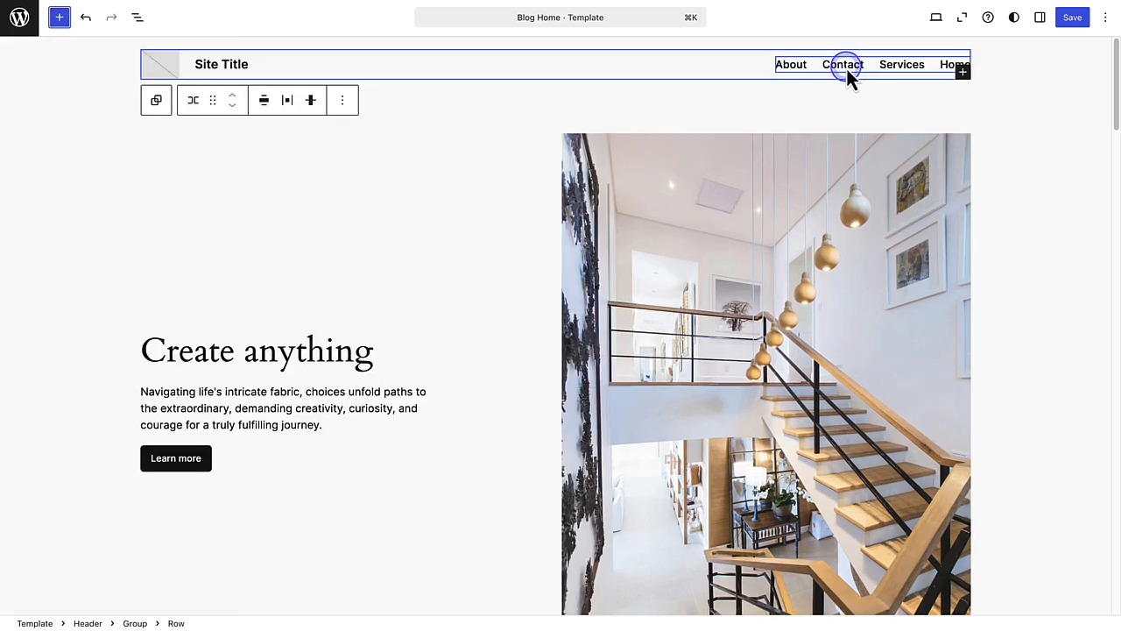
click(848, 68)
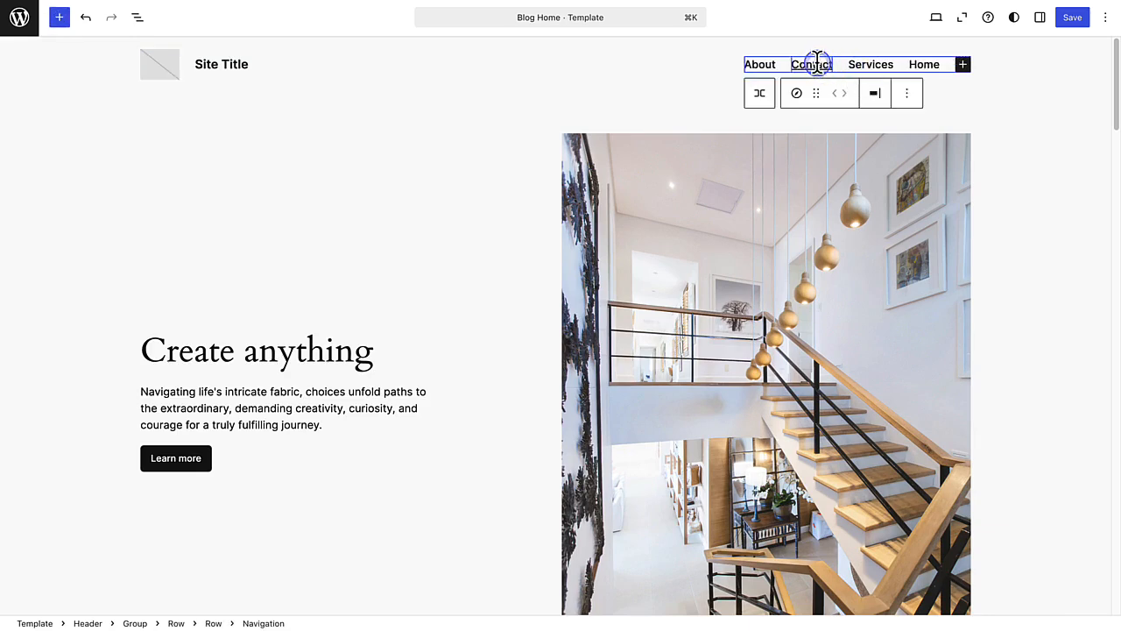
click(816, 63)
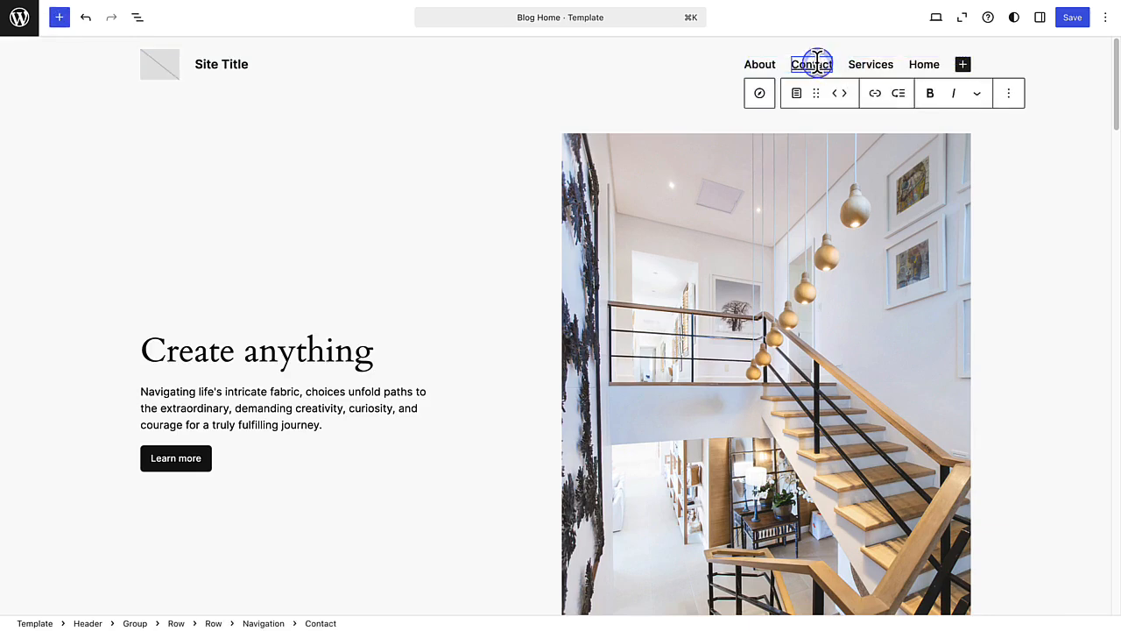
click(846, 96)
click(848, 98)
Reorder the header navigation so Home comes first and About sits between Services and Contact.
click(861, 68)
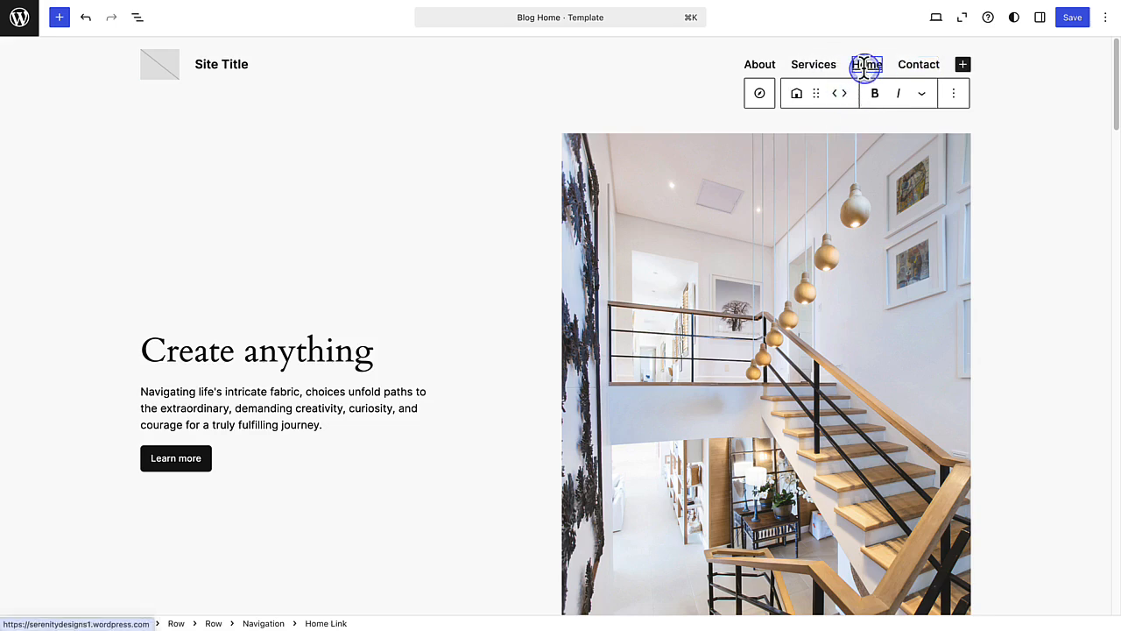
click(838, 97)
click(837, 94)
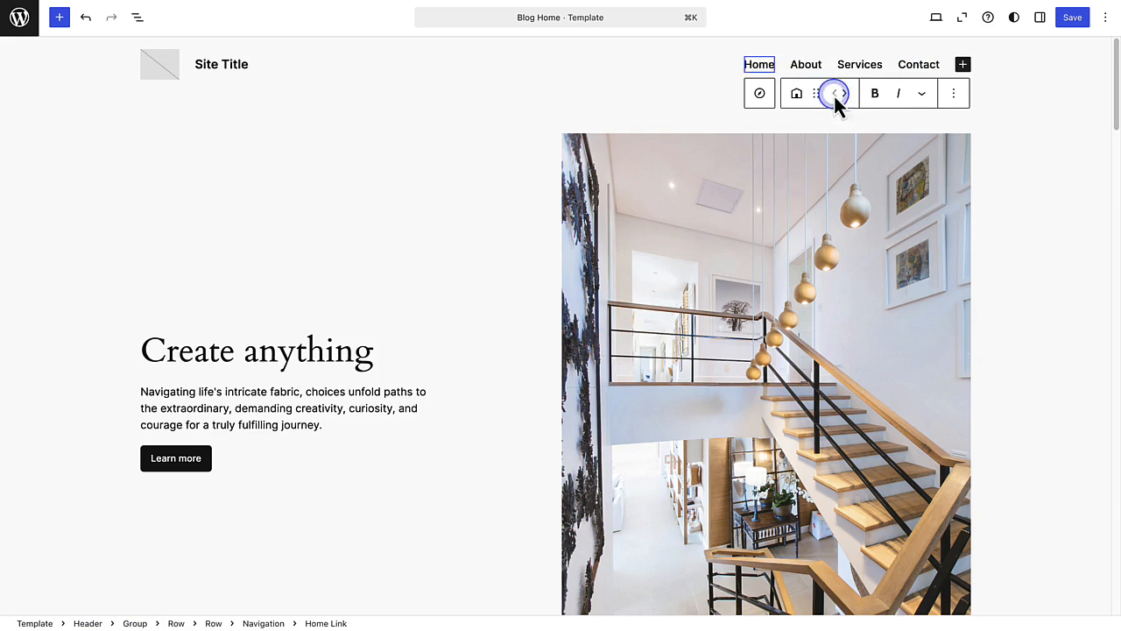
click(807, 67)
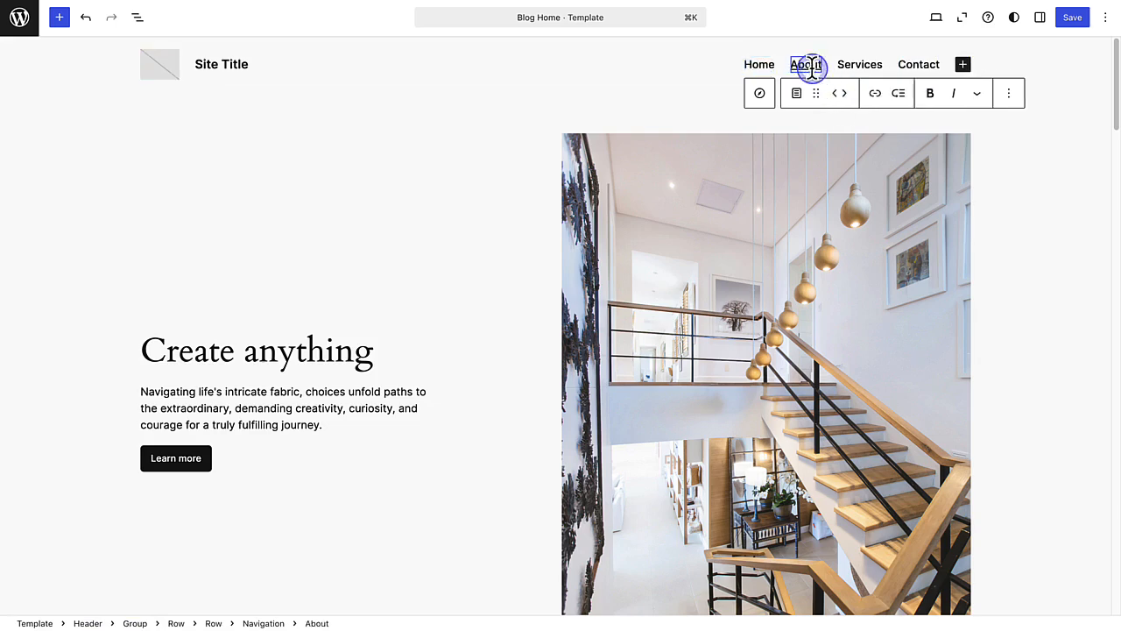
click(844, 95)
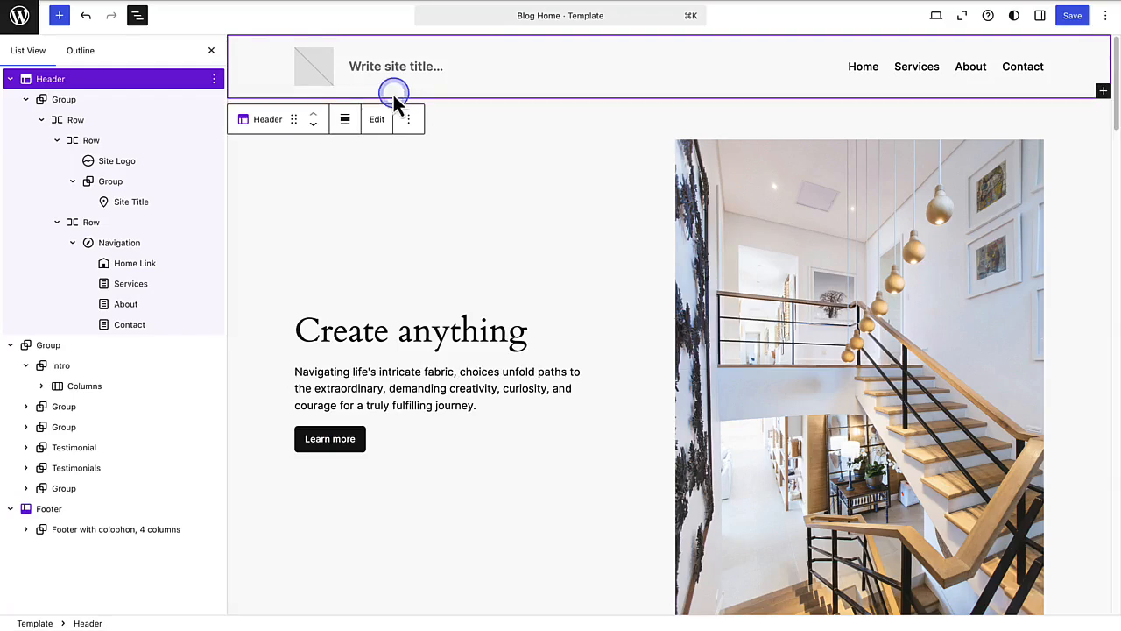
Set the header's site logo to the black line-drawn house image from the media library.
click(317, 72)
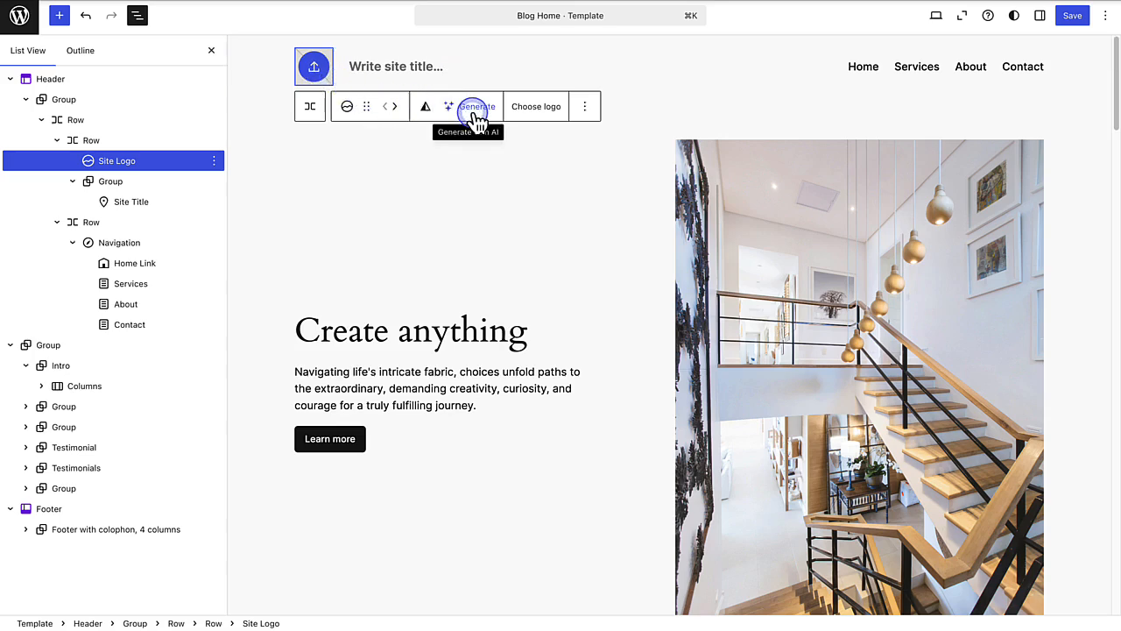
click(540, 114)
click(556, 148)
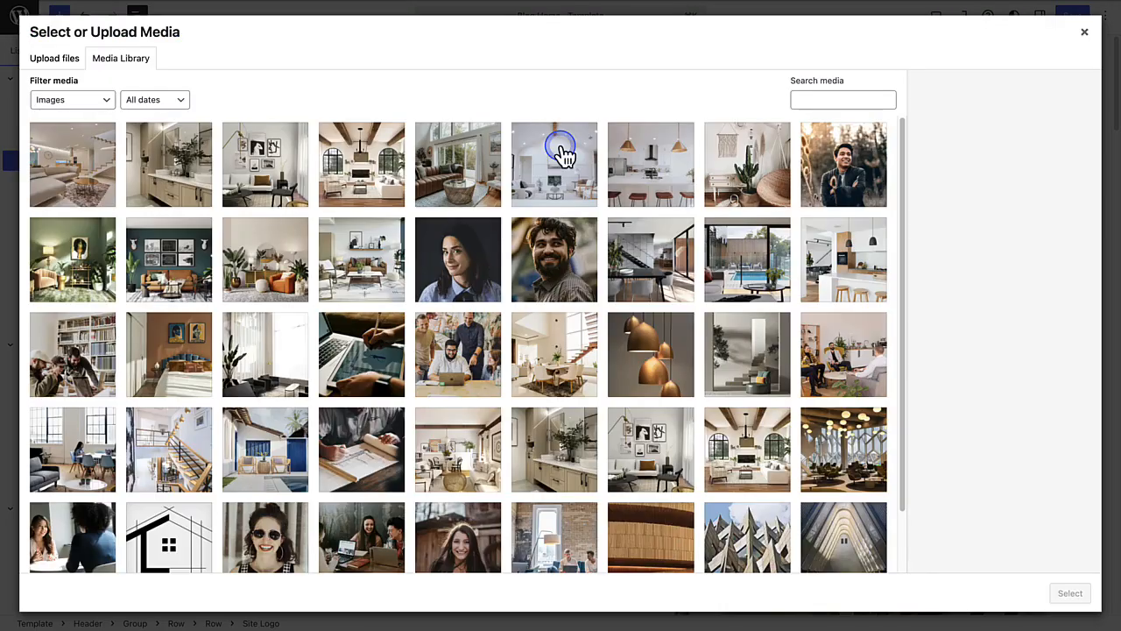
scroll(171, 521, down, 2)
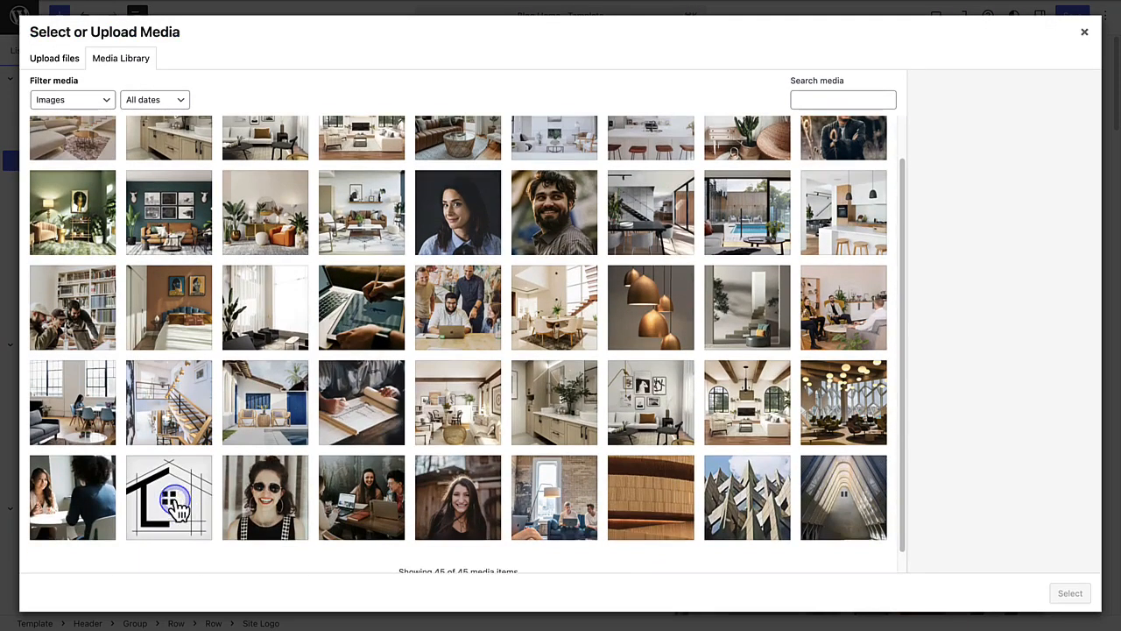
click(175, 504)
click(1068, 593)
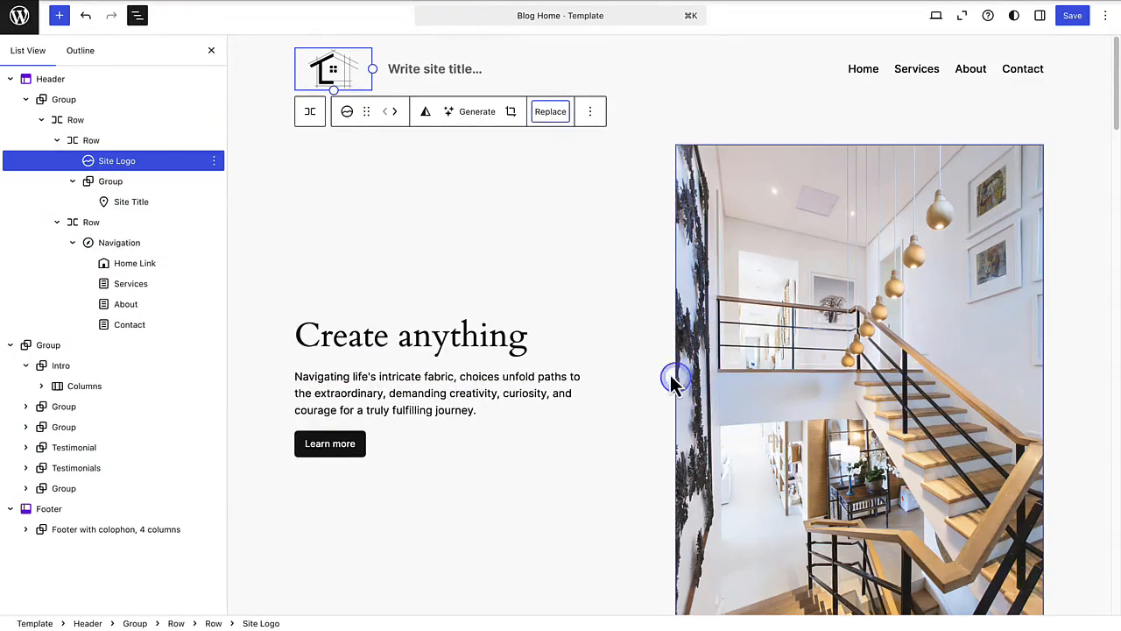
Set the site title to "Serenity Designs" and add a Site Tagline block beneath it reading "We make dreams come true".
click(397, 68)
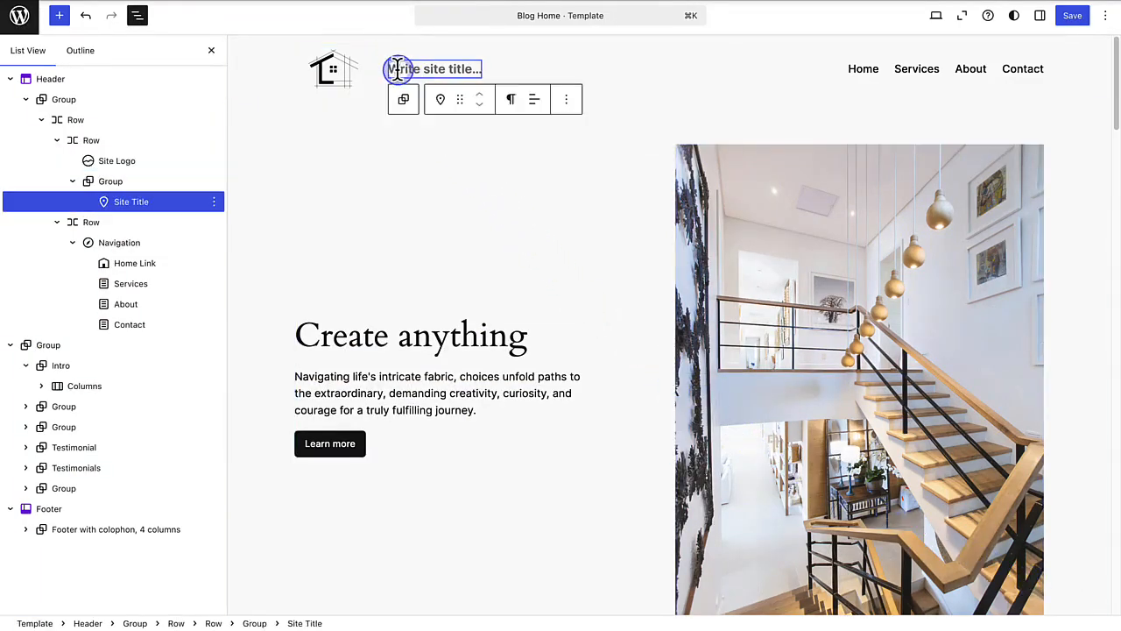
text(Serenity Designs)
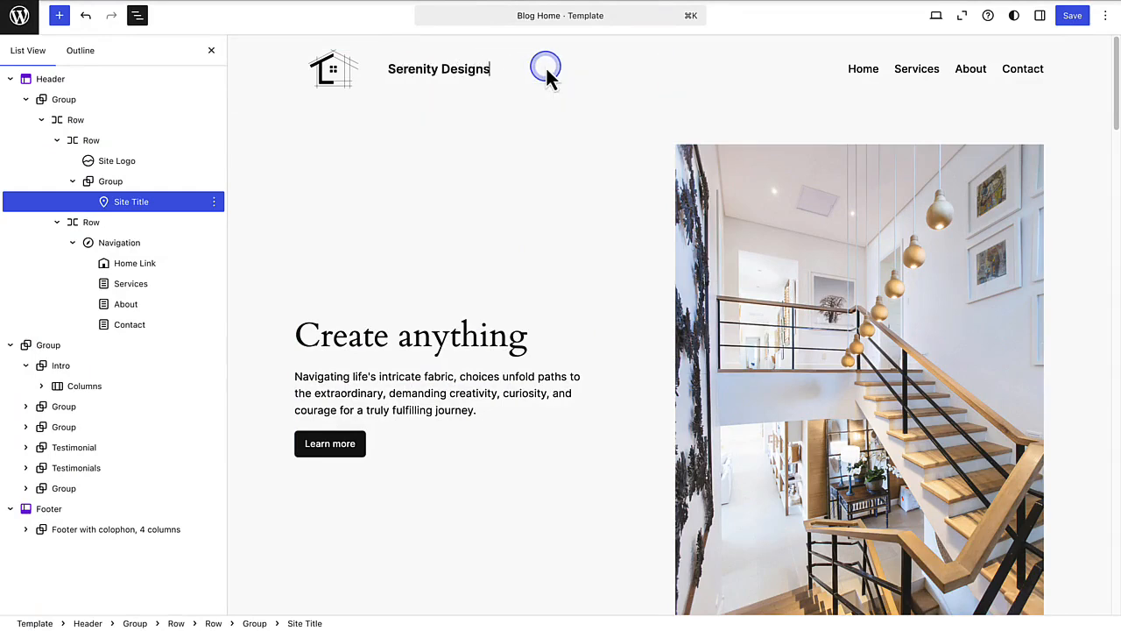
click(214, 204)
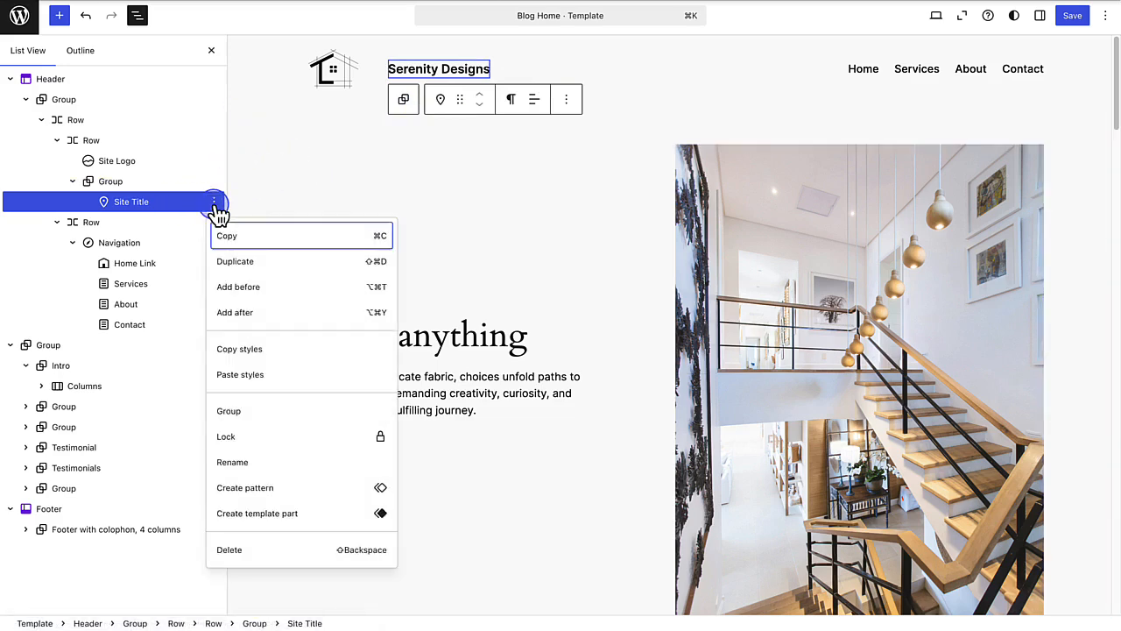
click(238, 315)
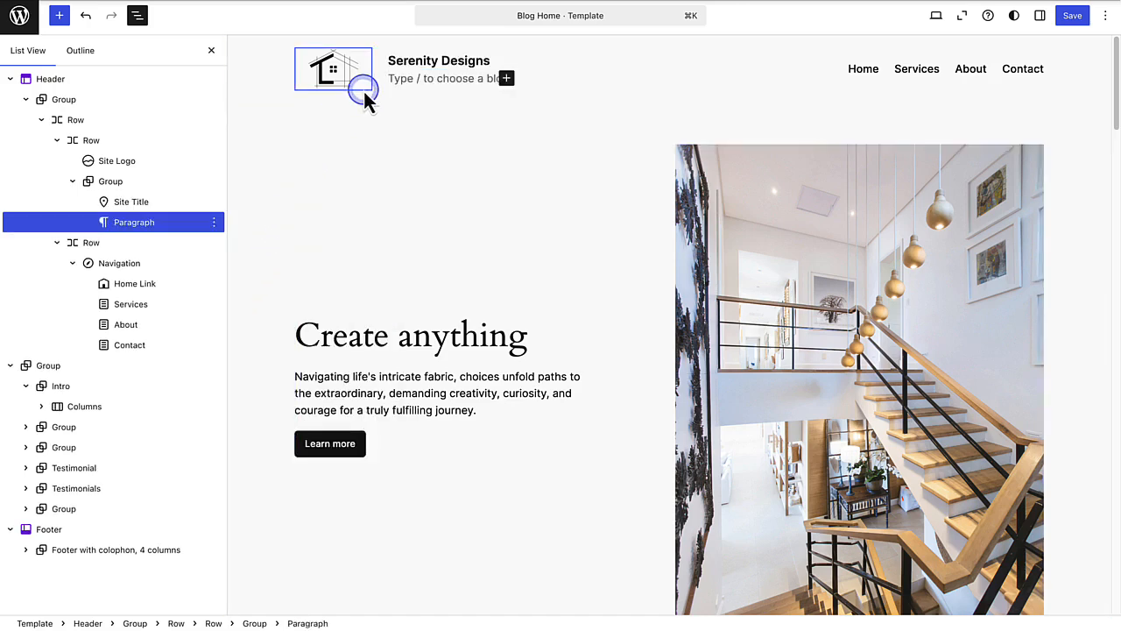
text(/Site ta)
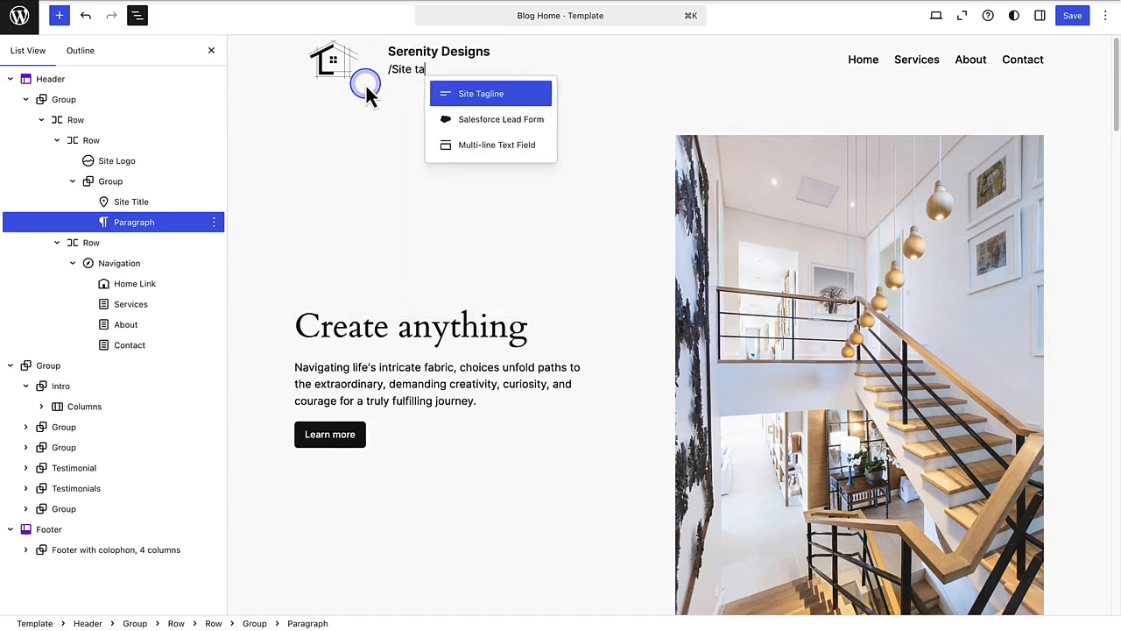
text(gline)
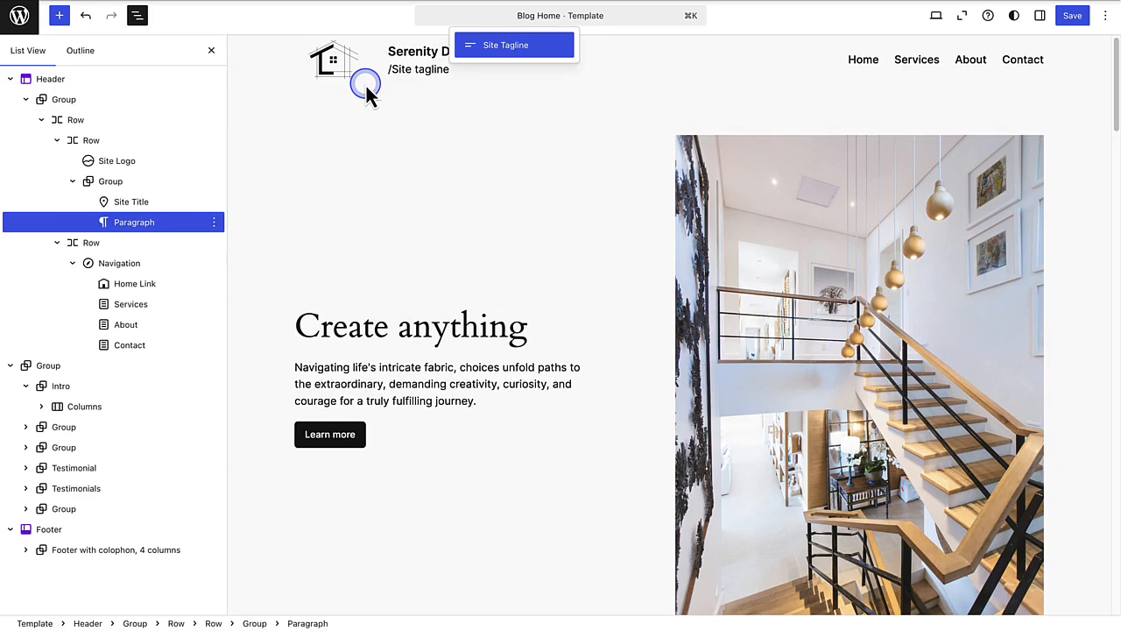
click(495, 50)
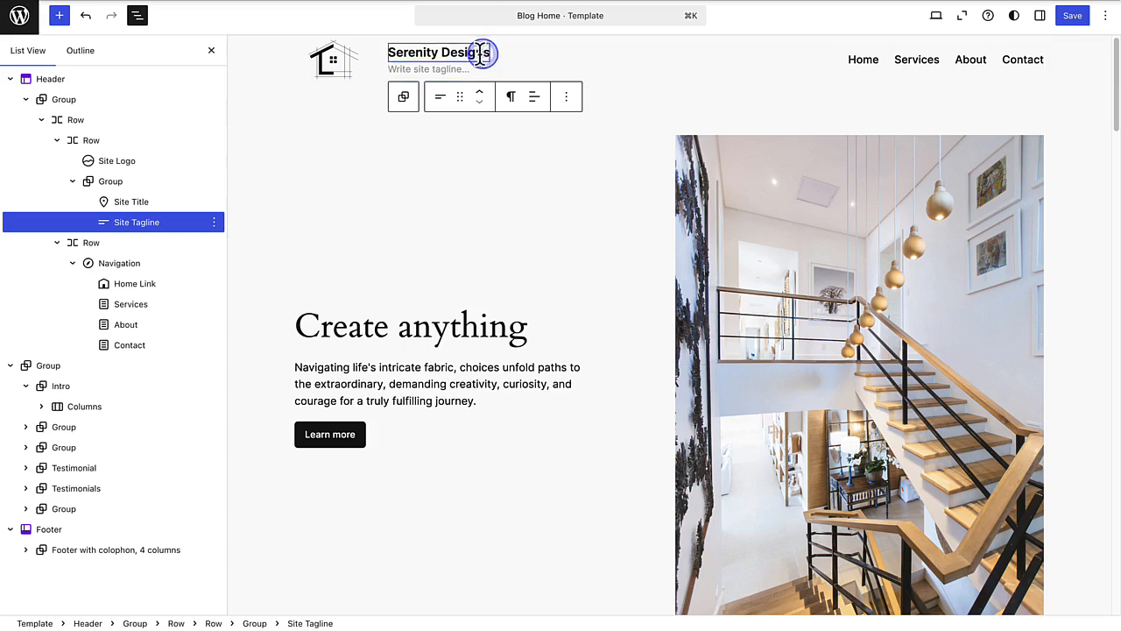
text(We make dreams come true)
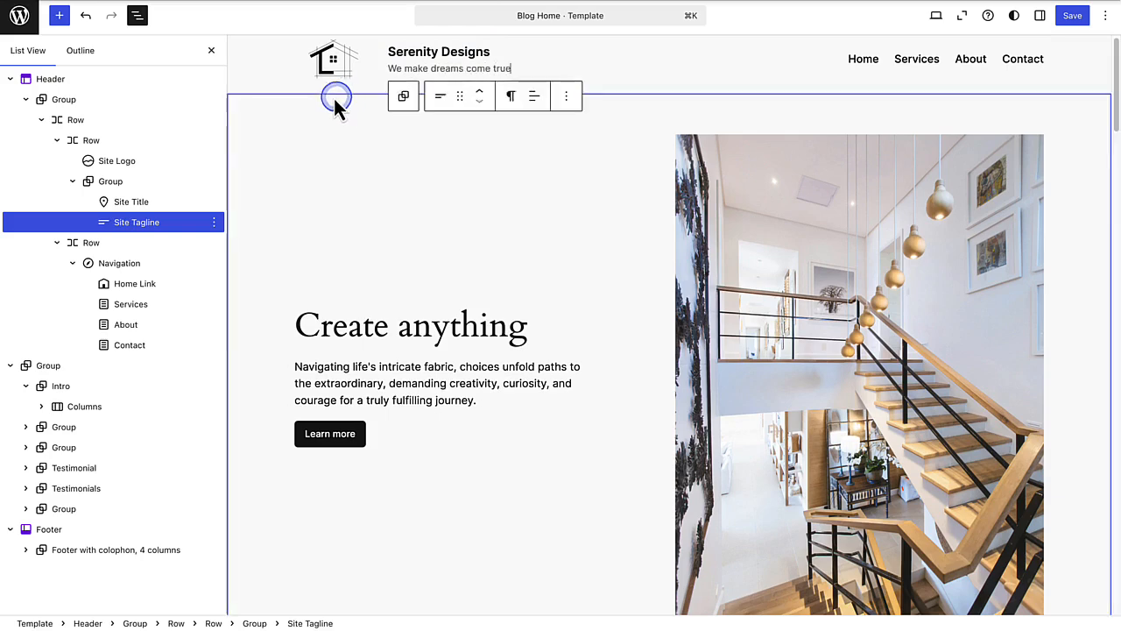
Close the block list and save the header changes.
click(211, 50)
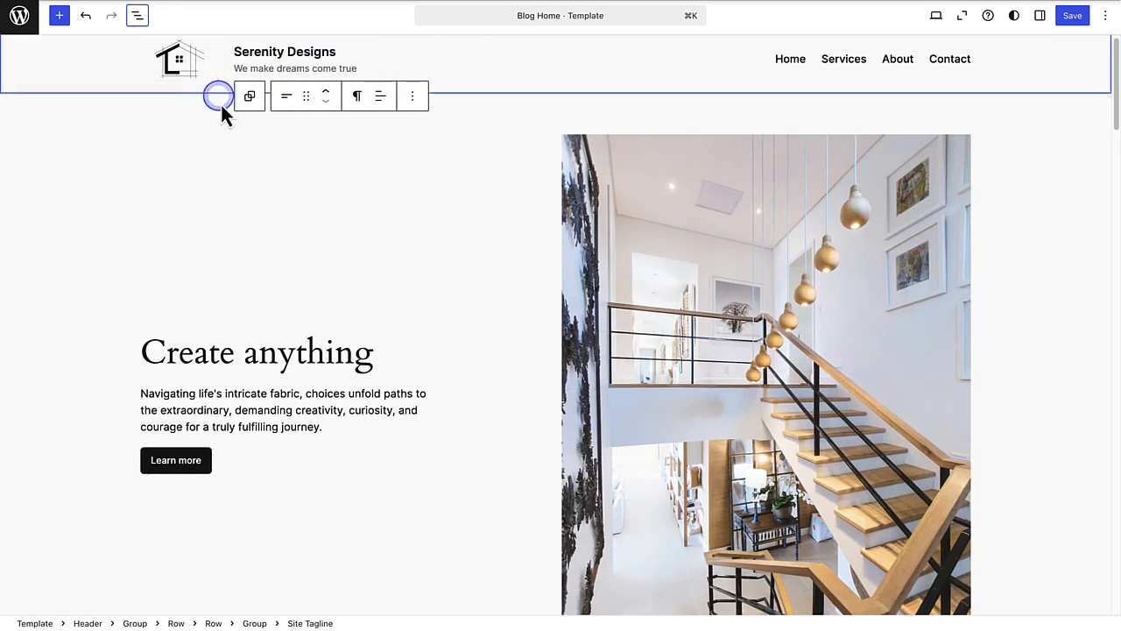
click(1074, 17)
click(1074, 17)
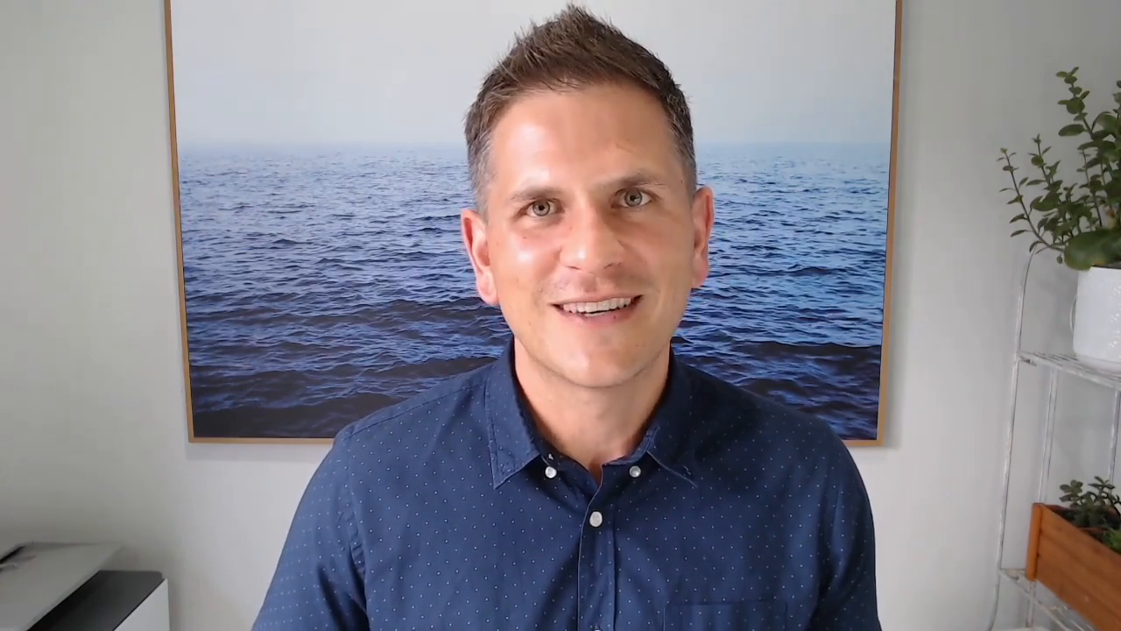
Select the Header template part in the block list and show its block settings with the alternative designs.
click(270, 134)
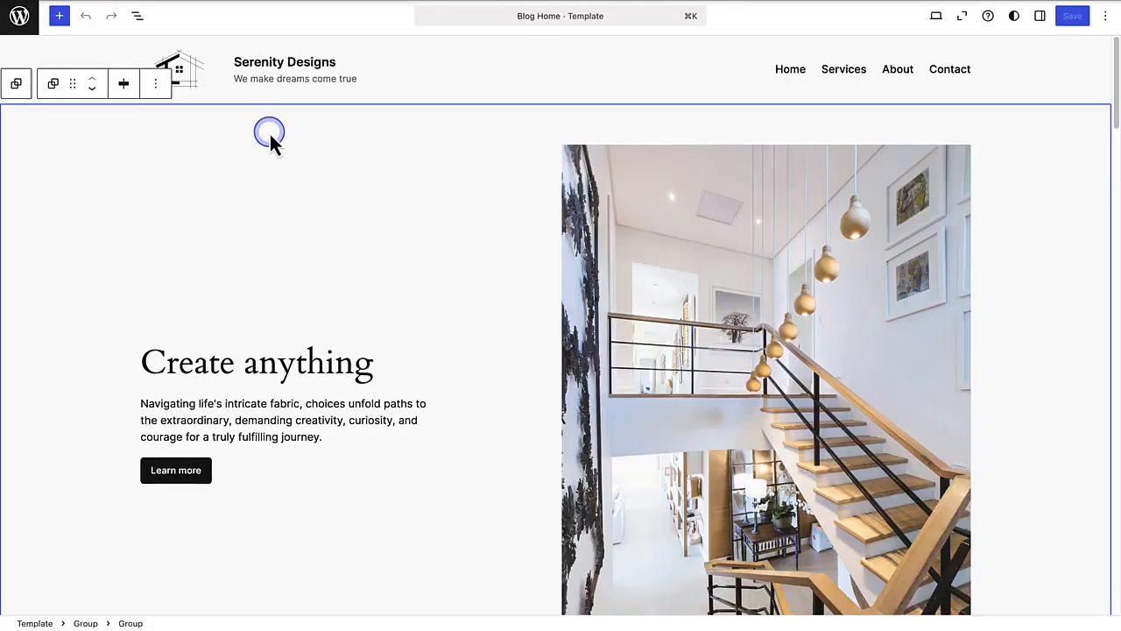
click(136, 17)
click(101, 80)
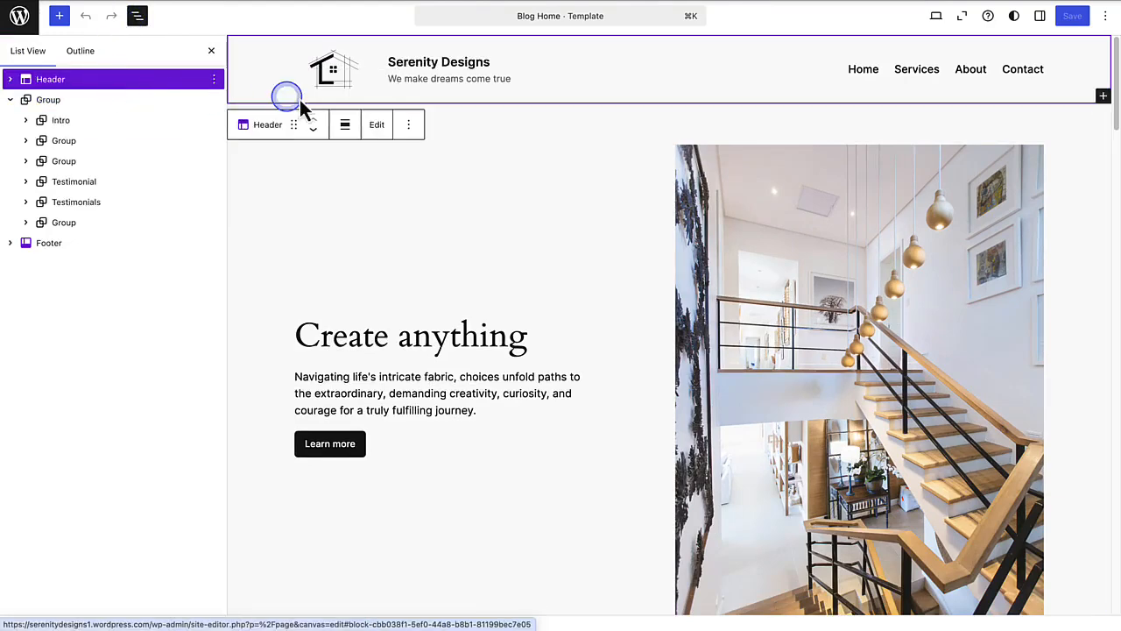
click(1041, 19)
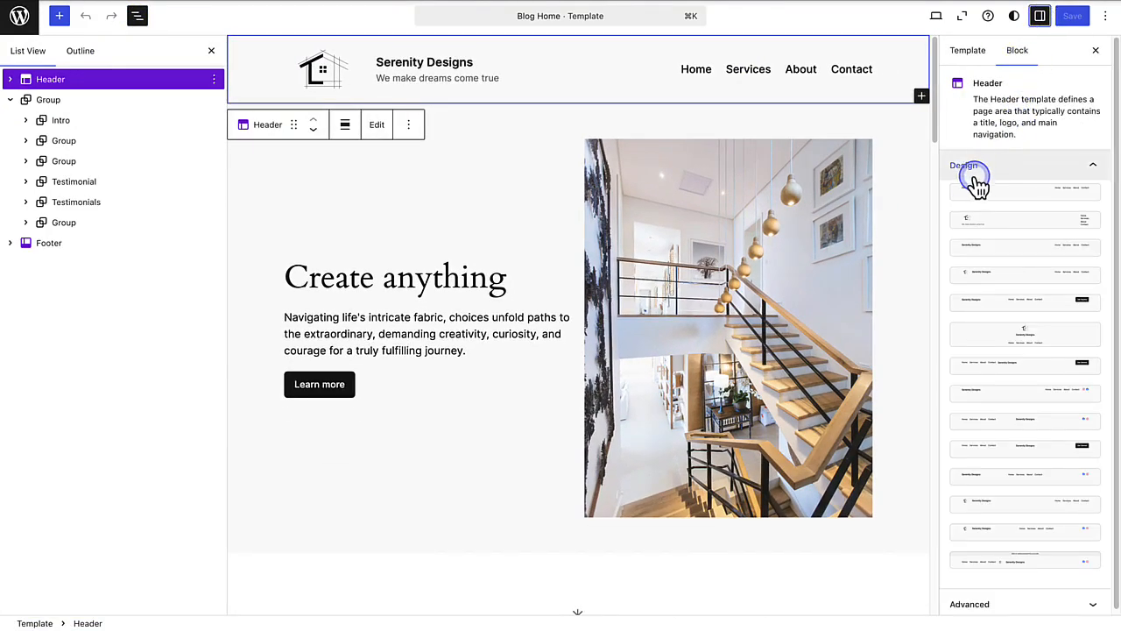
Try several alternative header designs, ending with the one that has logo, title, menu and social icons in one row.
click(1018, 219)
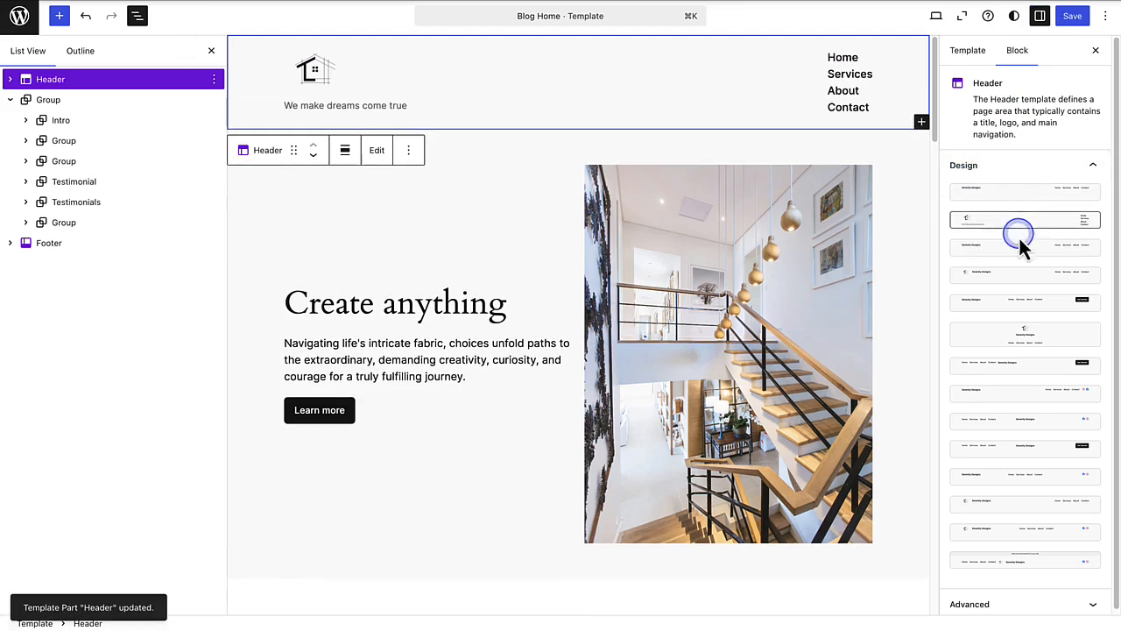
click(1036, 306)
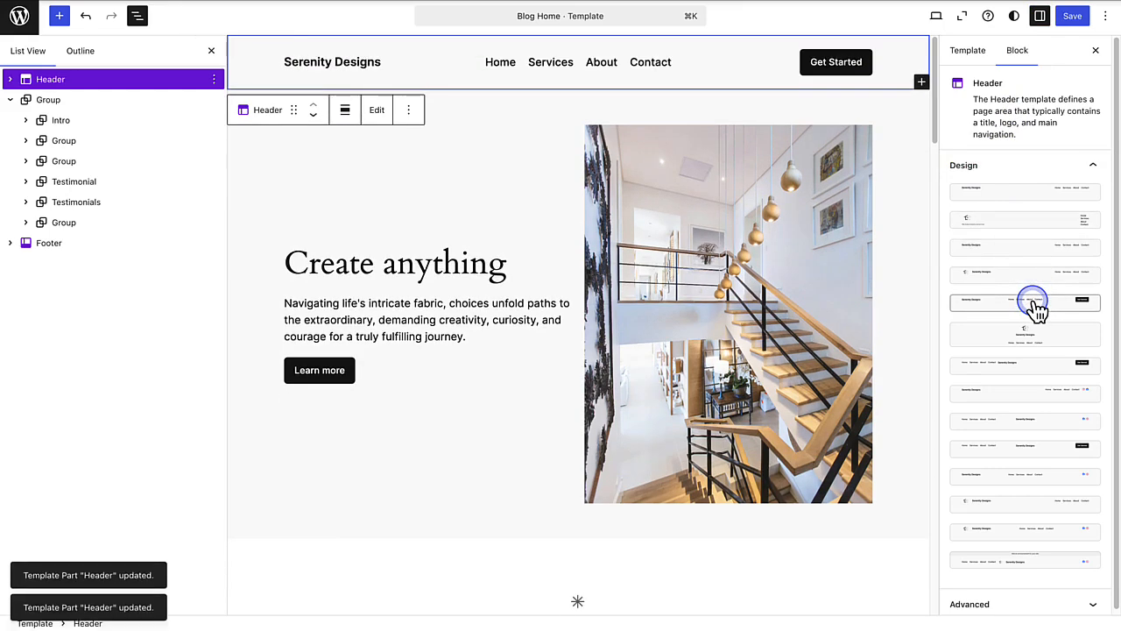
click(1036, 340)
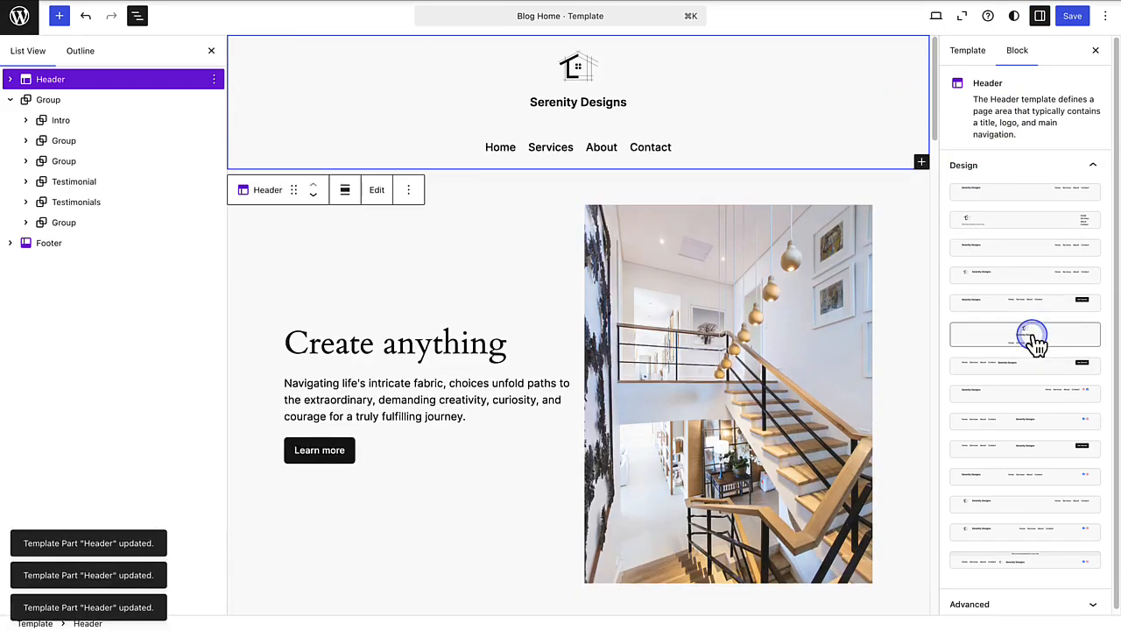
click(1030, 387)
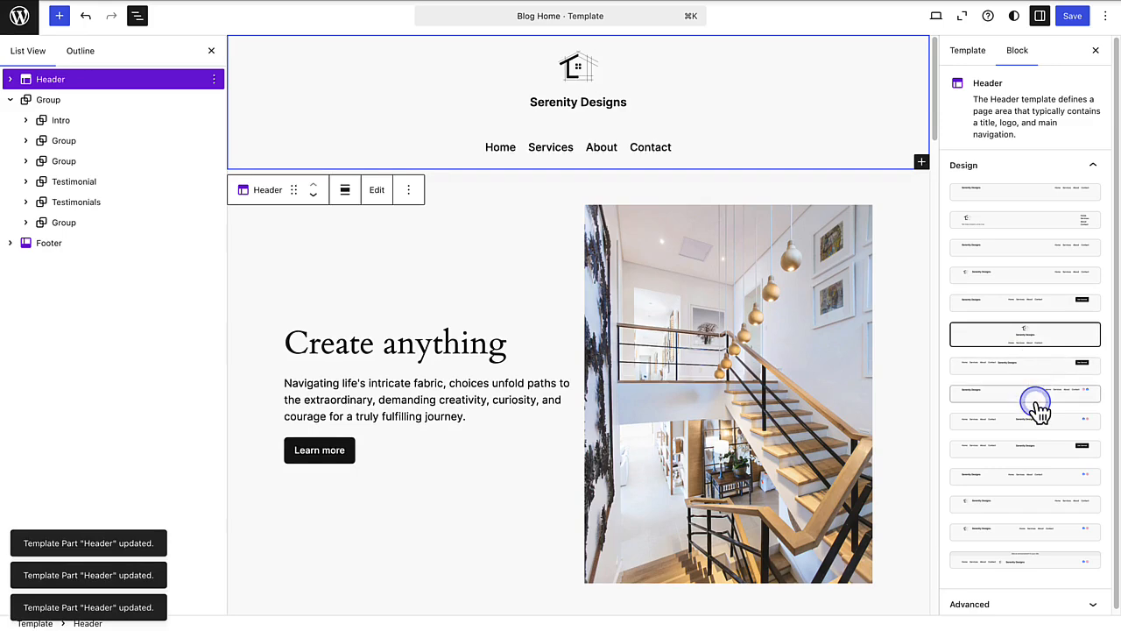
click(1039, 478)
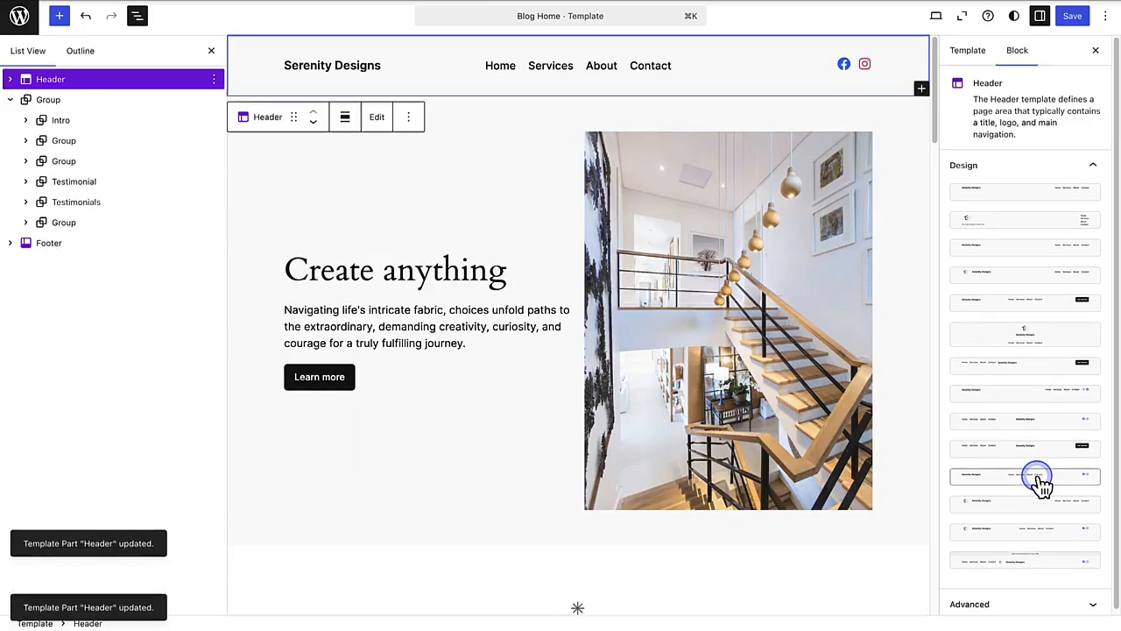
click(1042, 531)
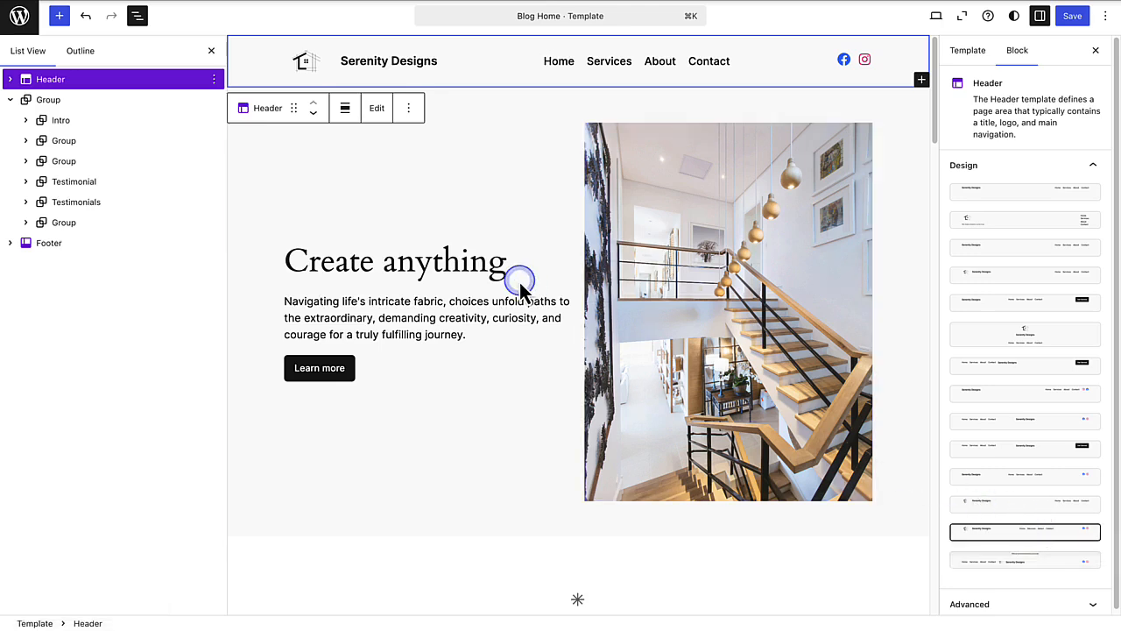
Undo the header design changes back to the layout with logo, title, tagline and menu.
click(87, 17)
click(88, 17)
click(88, 17)
click(87, 17)
click(88, 17)
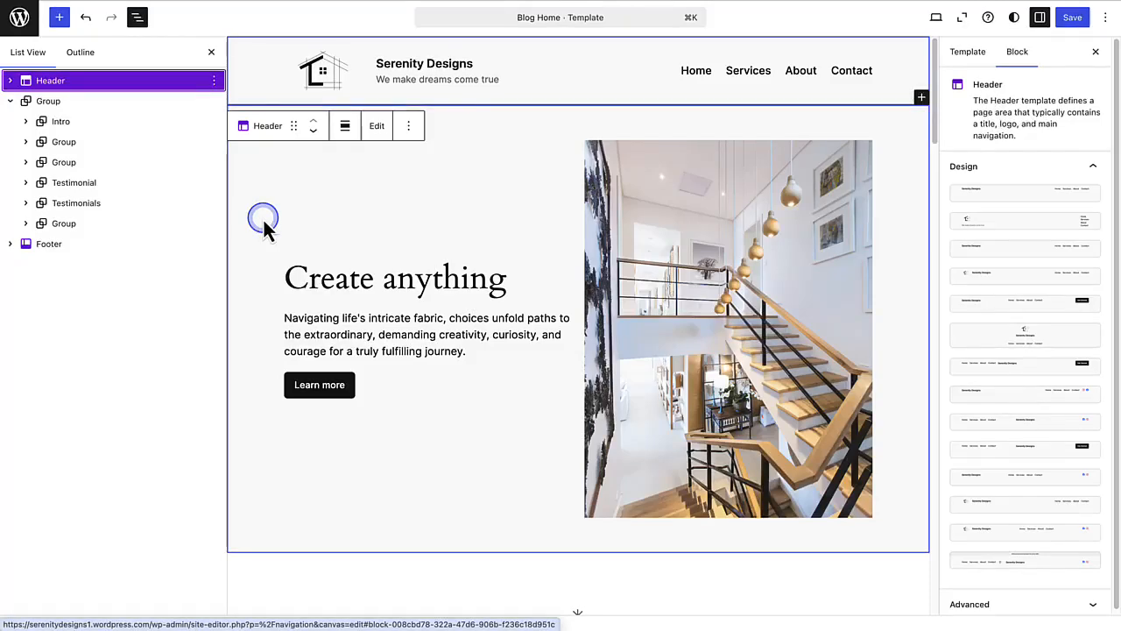
Enlarge the site logo in the footer to an image width of about 109.
click(45, 250)
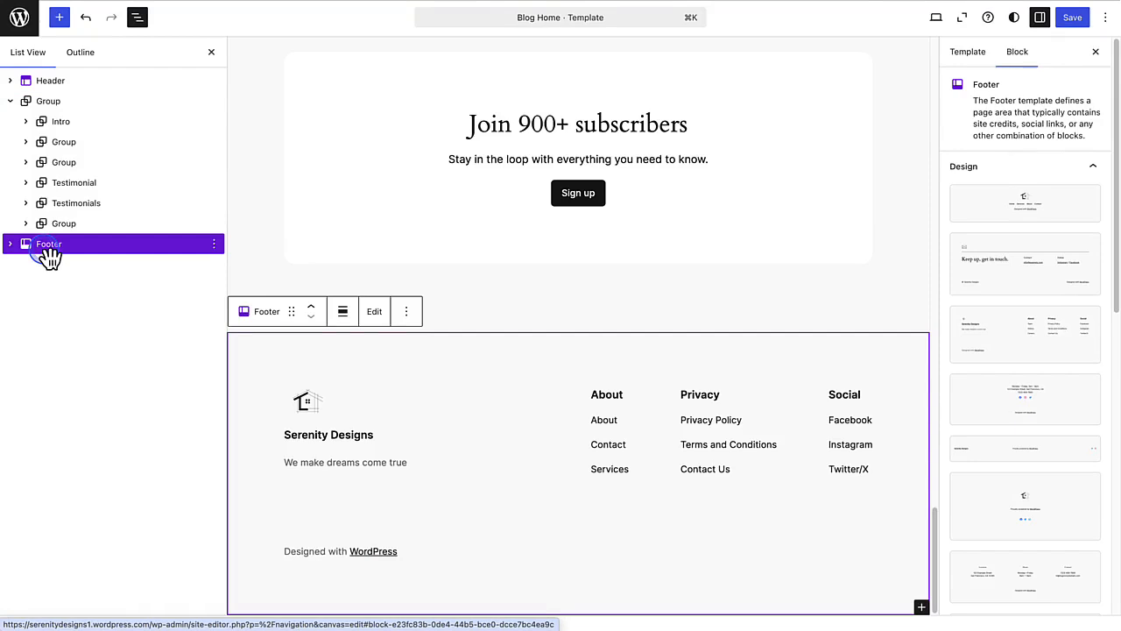
click(301, 400)
drag(307, 414, 318, 427)
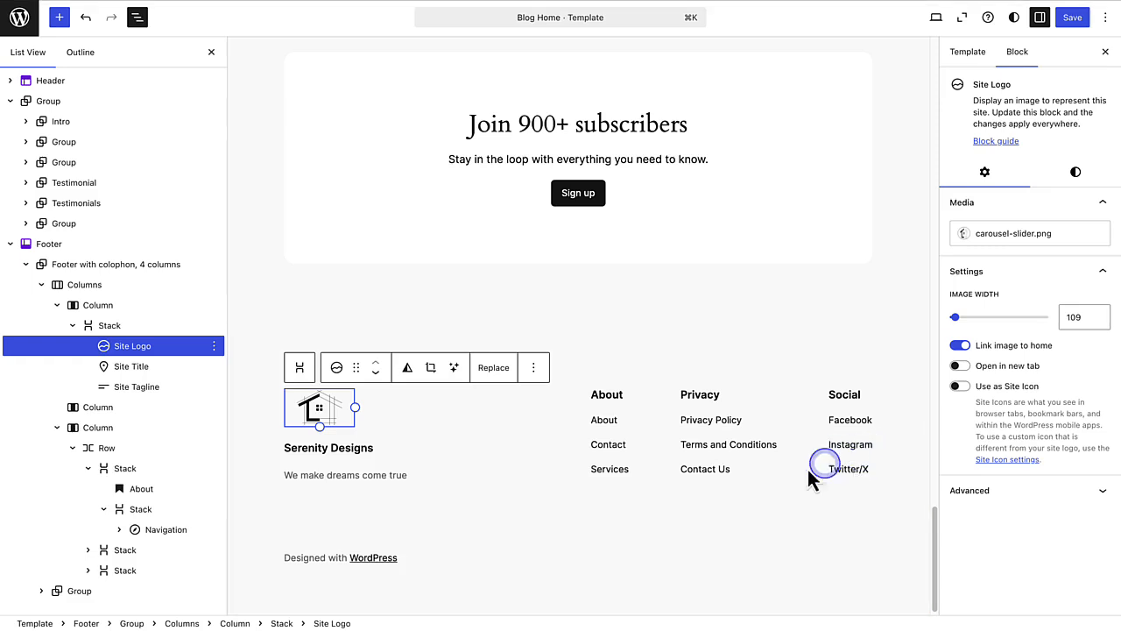
Rename the footer's "About" column heading as "Quick Links".
mouse_move(616, 485)
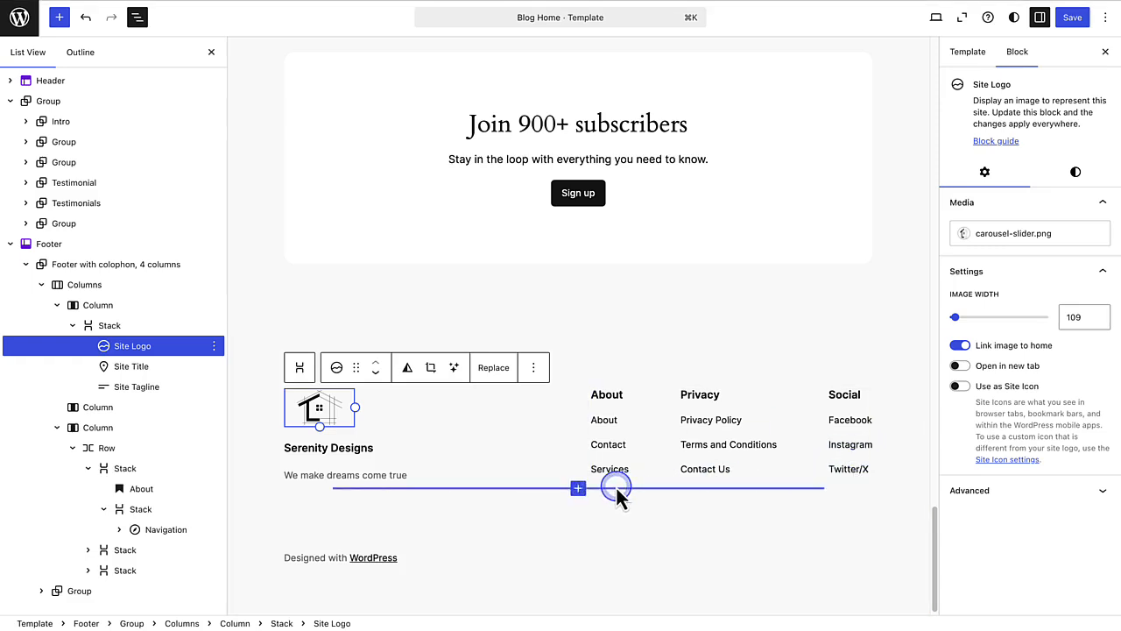
click(604, 394)
drag(621, 395, 566, 401)
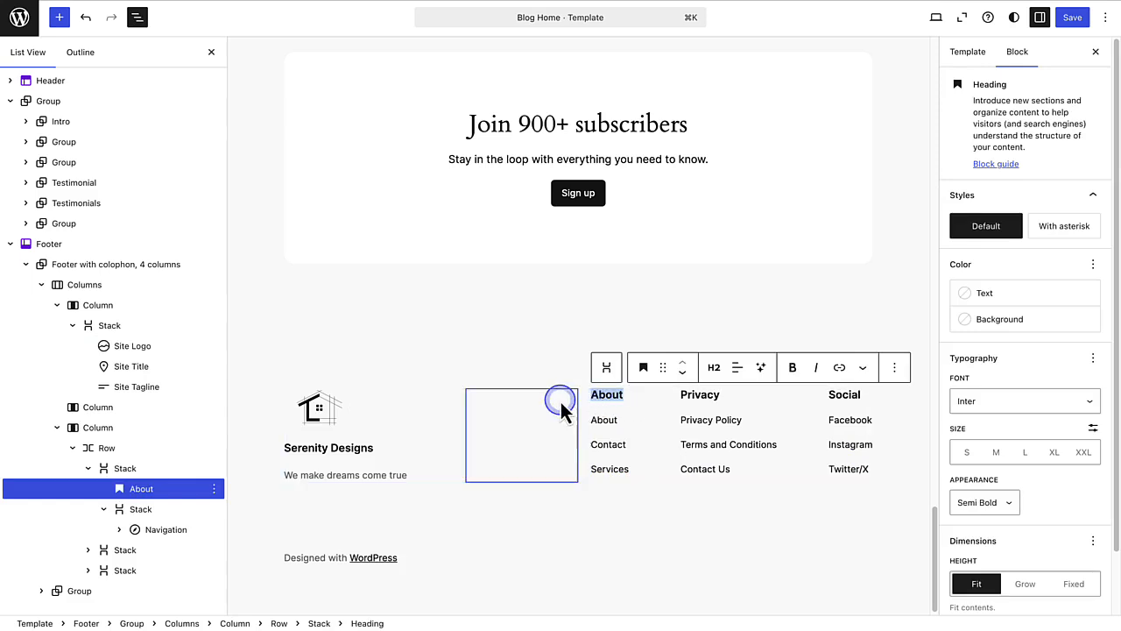
text(Quick Links)
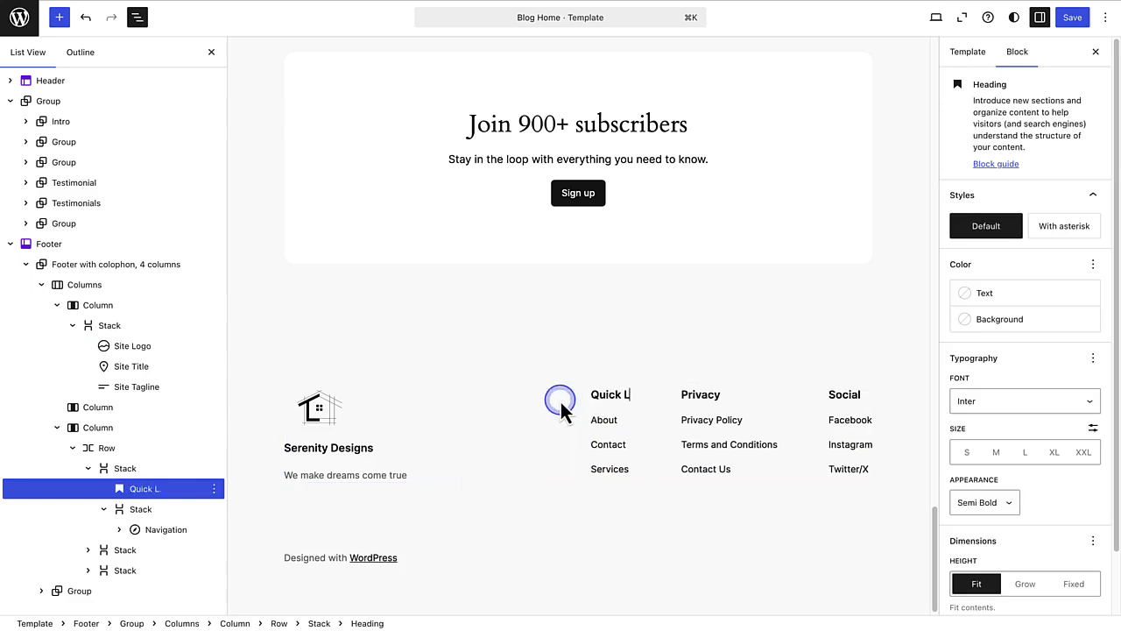
Switch the footer navigation under the Quick Links heading to the Main Navigation menu.
click(601, 424)
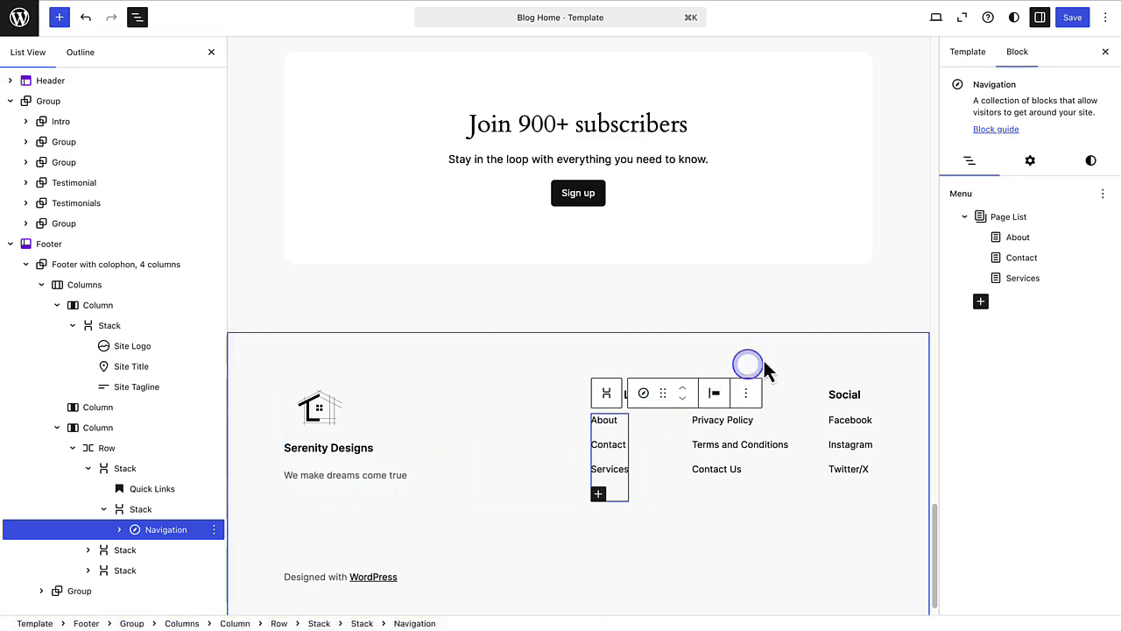
click(1103, 193)
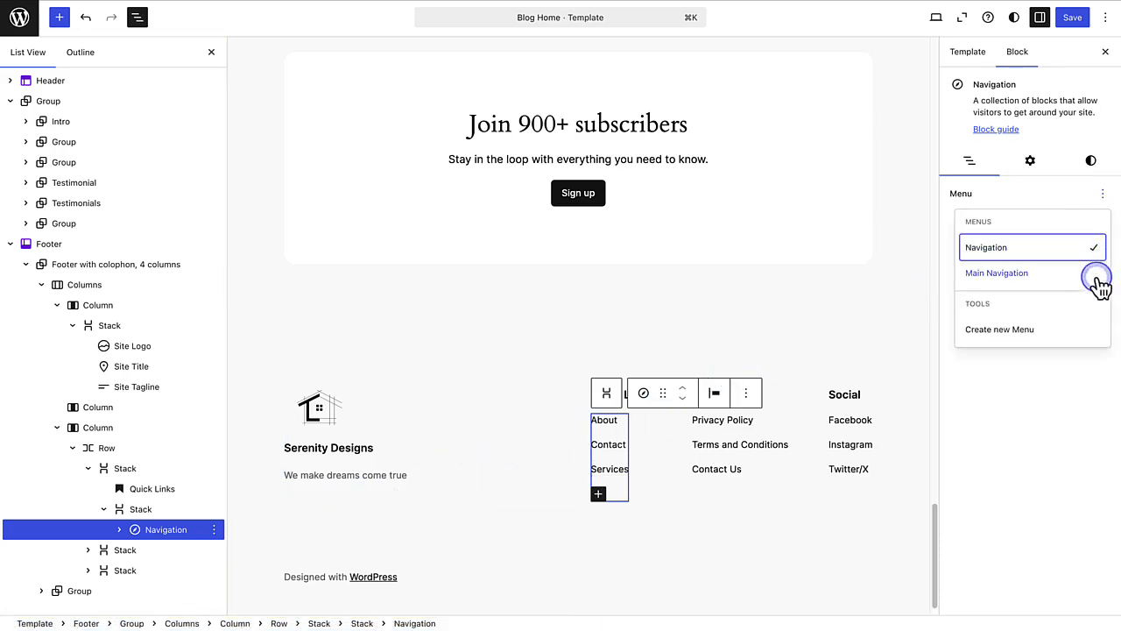
click(1001, 274)
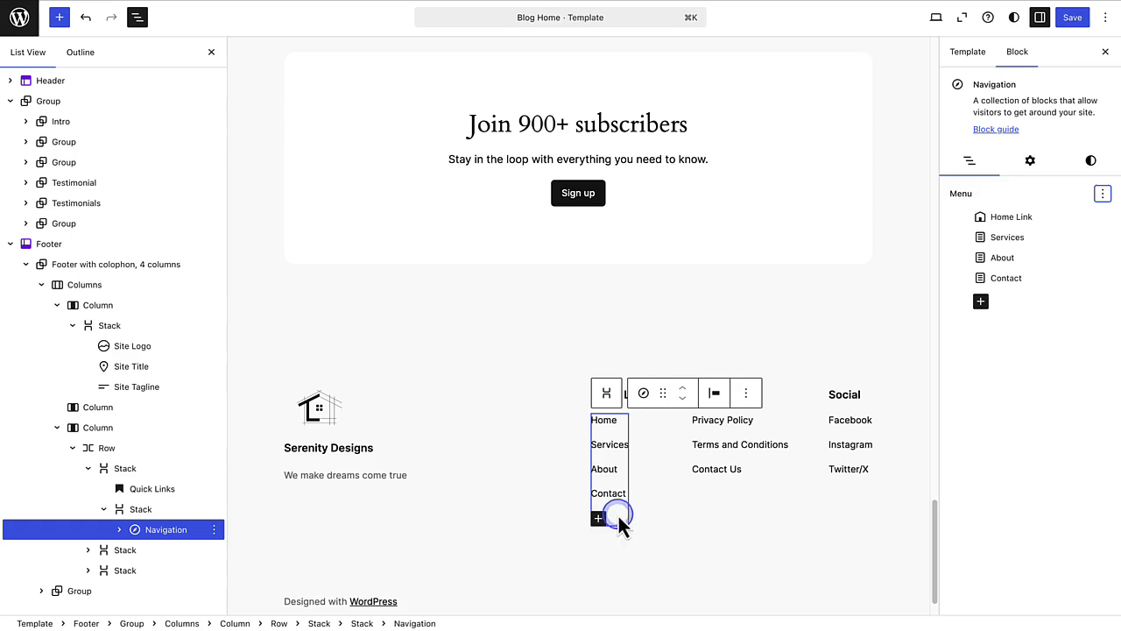
Examine the menu items of the footer's Privacy and Social navigation blocks and the menus available for the Privacy one.
click(710, 421)
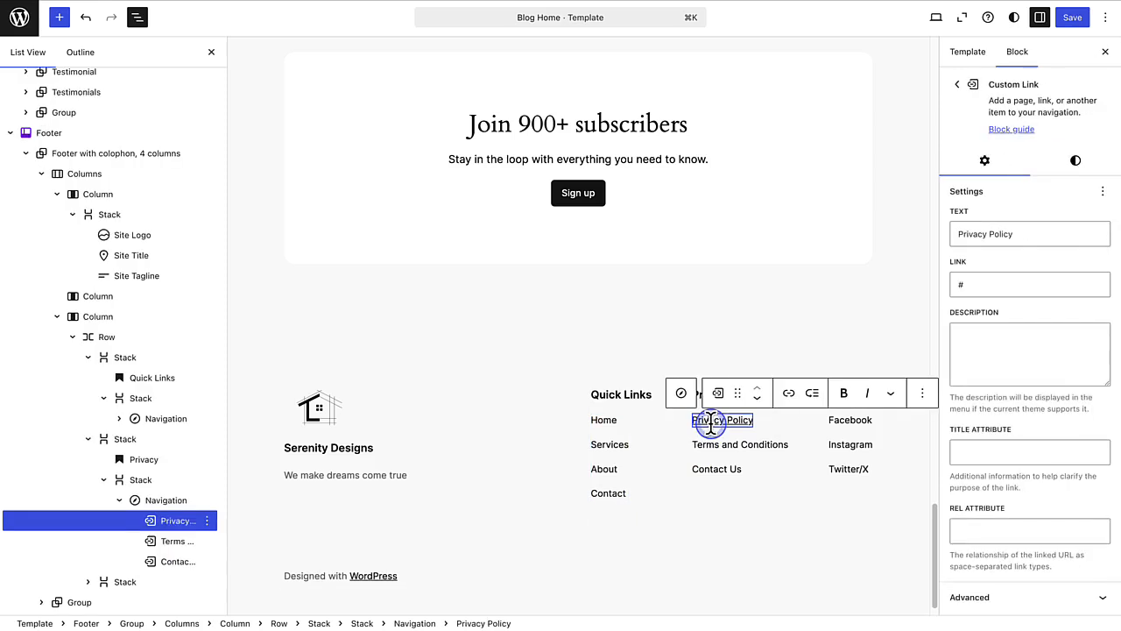
click(180, 503)
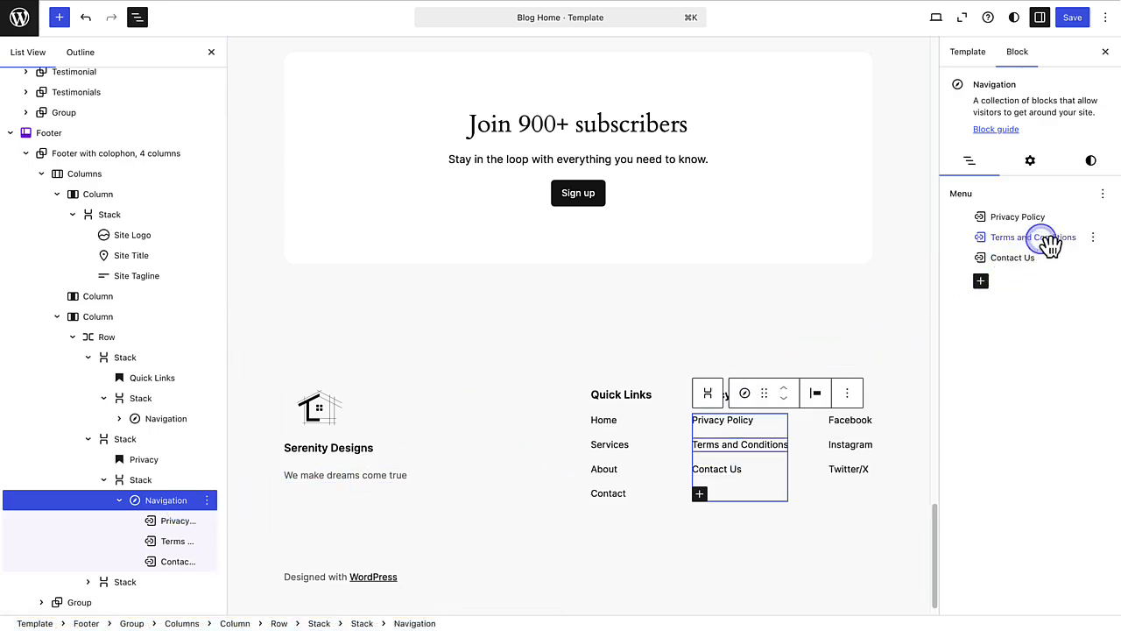
click(1103, 194)
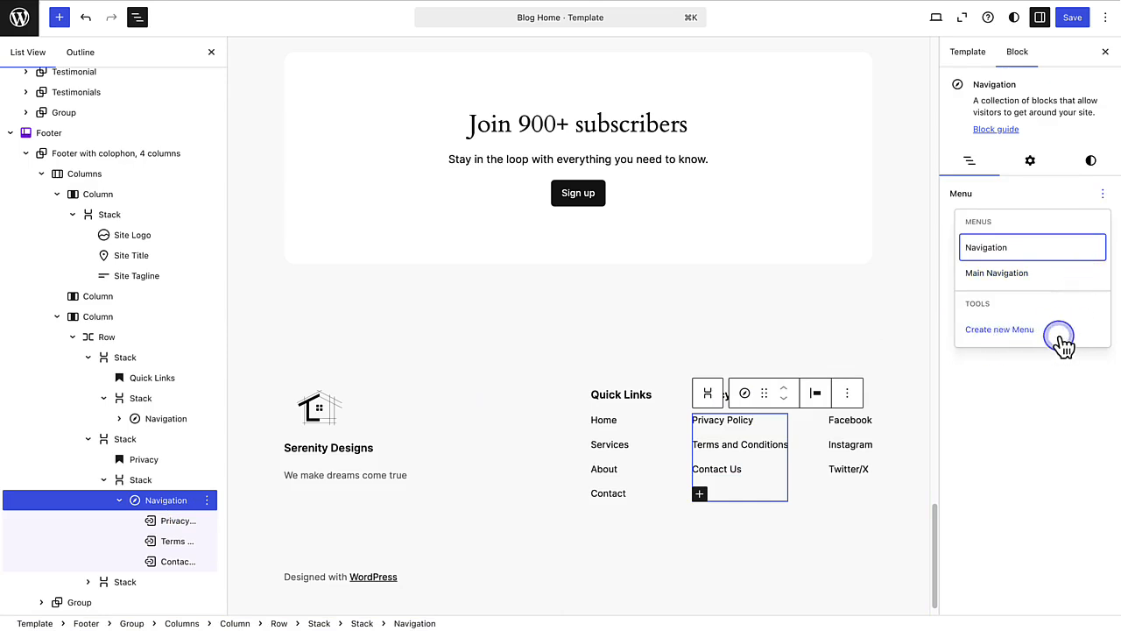
click(850, 420)
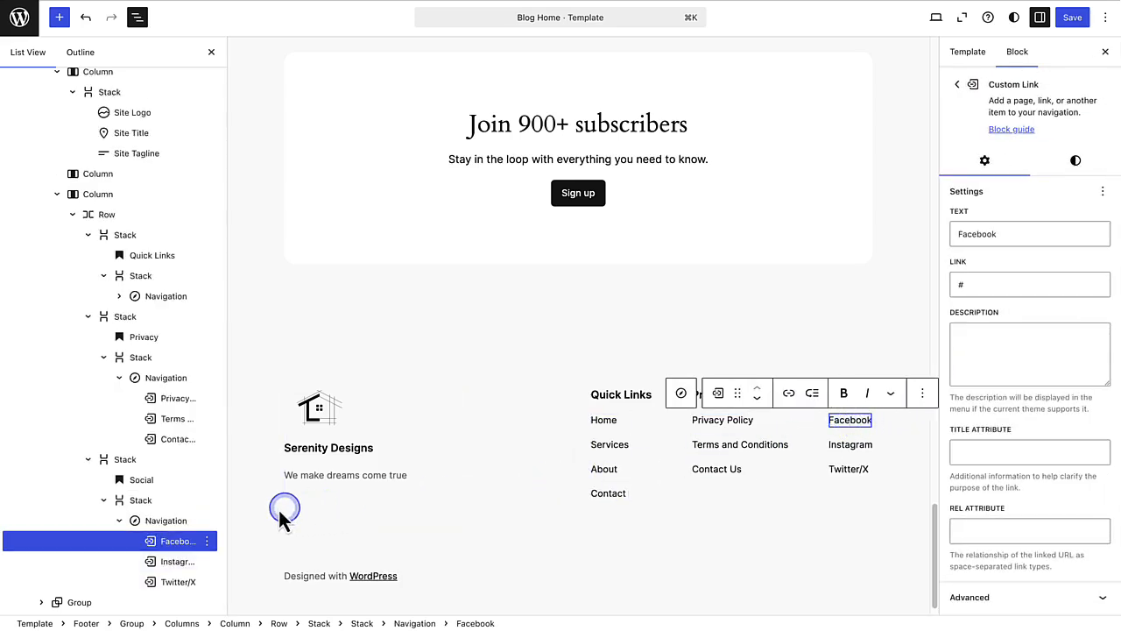
click(170, 523)
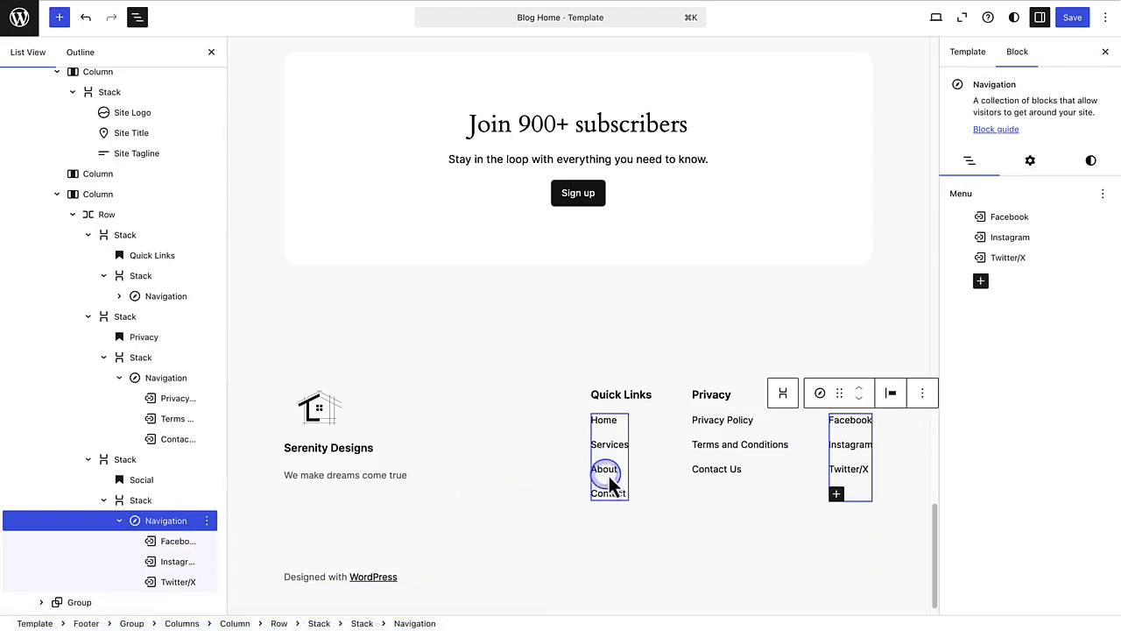
Replace the Facebook item's link in the footer's Social column with the placeholder "URL" and check the Instagram and Twitter/X link settings.
click(847, 422)
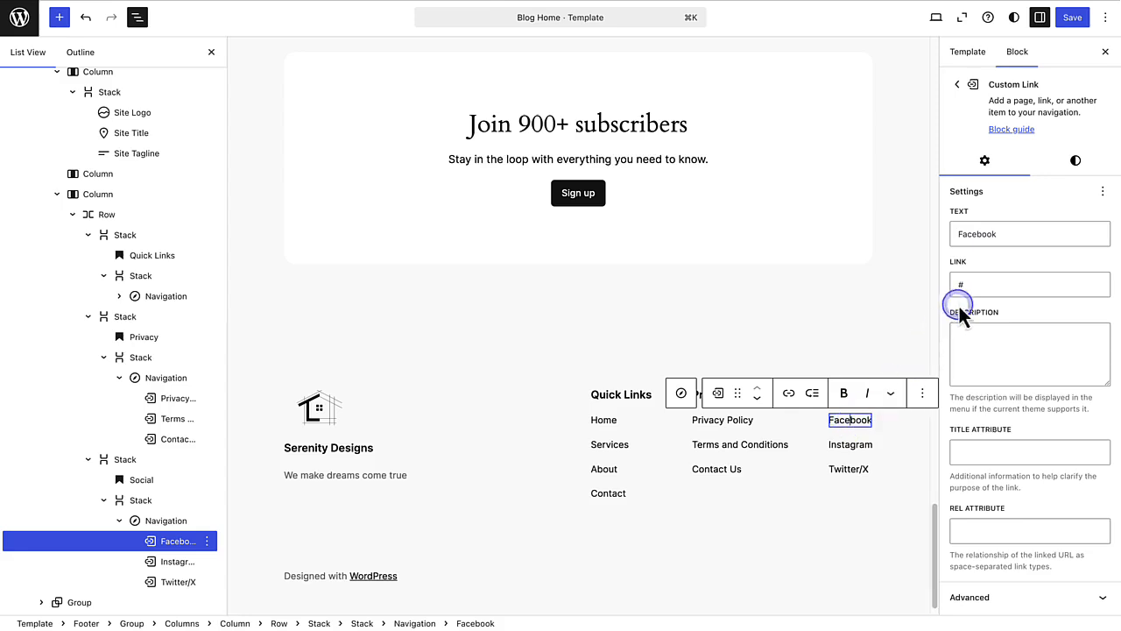
click(1052, 286)
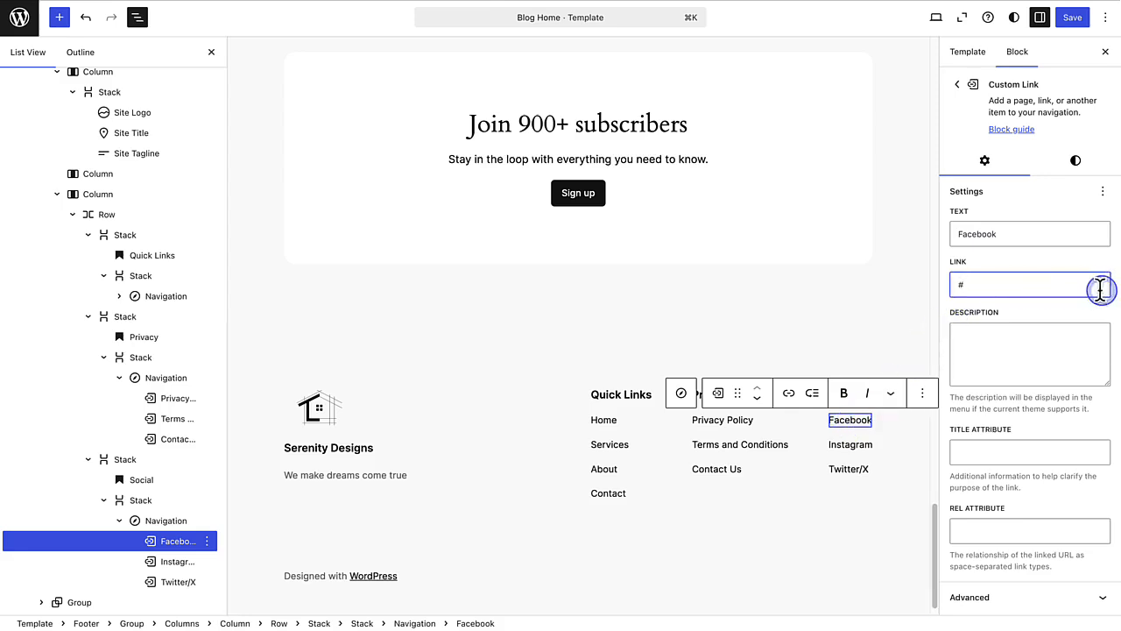
key(BackSpace)
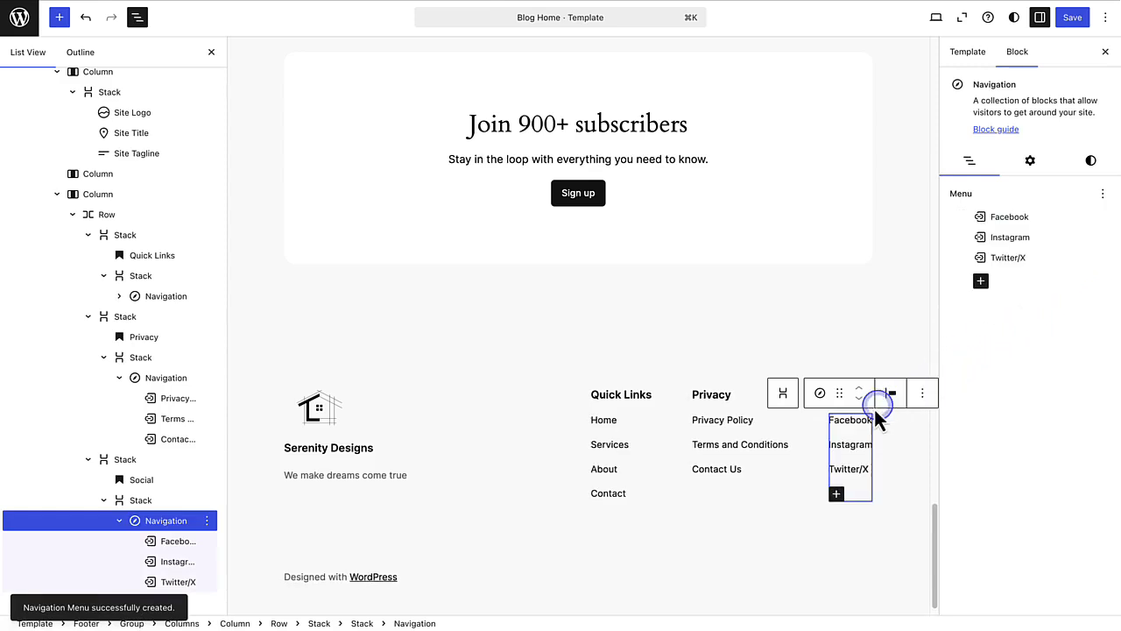
click(845, 421)
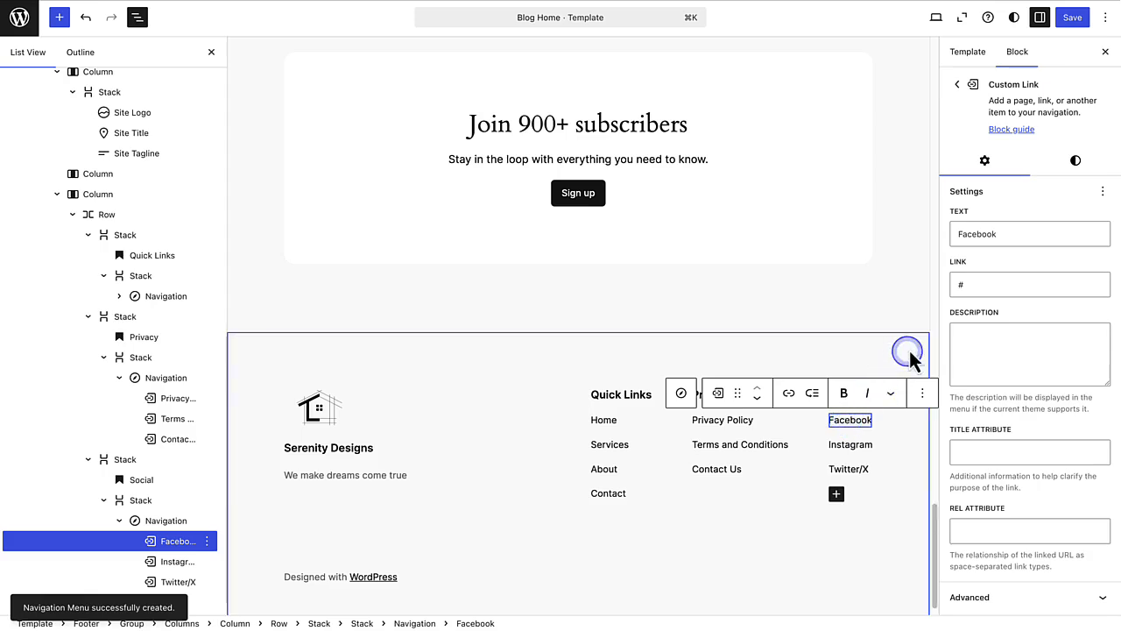
click(983, 282)
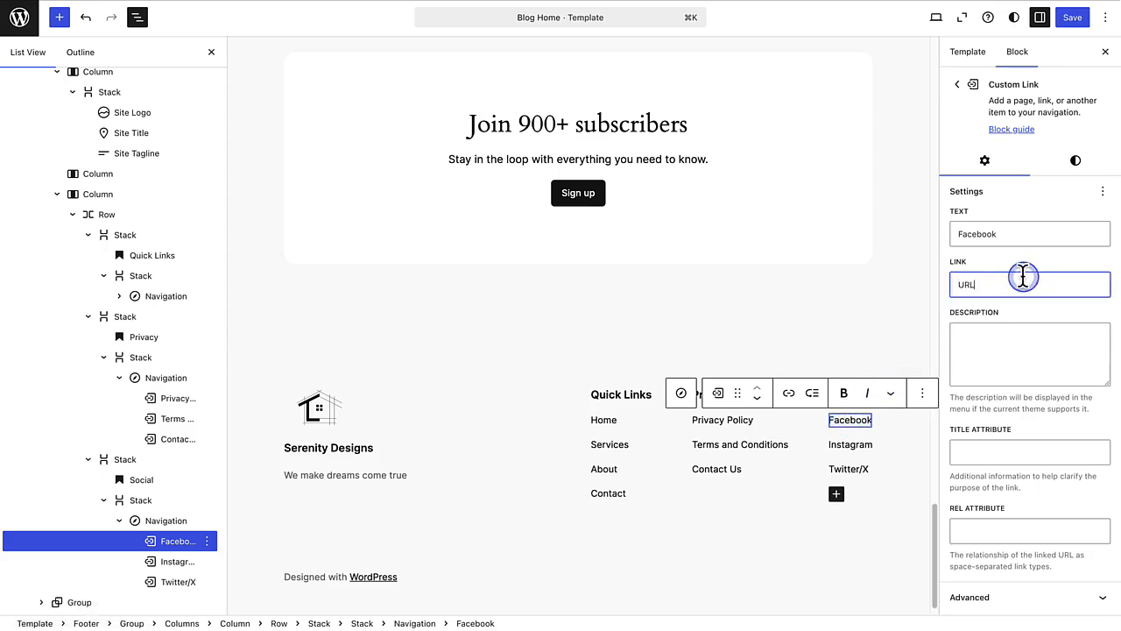
click(856, 444)
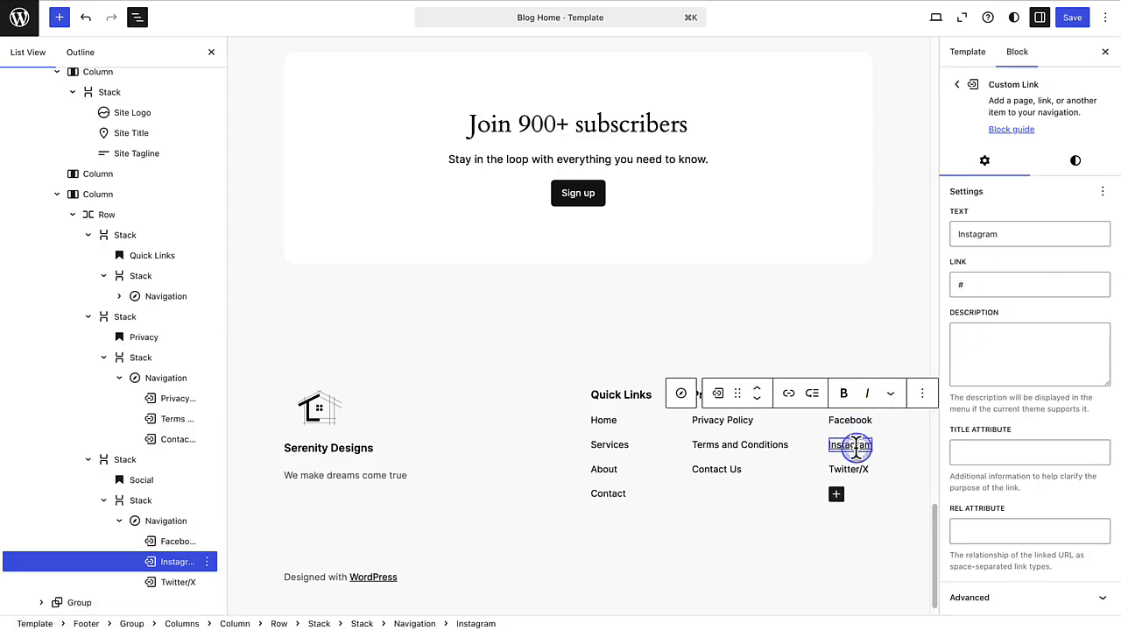
click(850, 469)
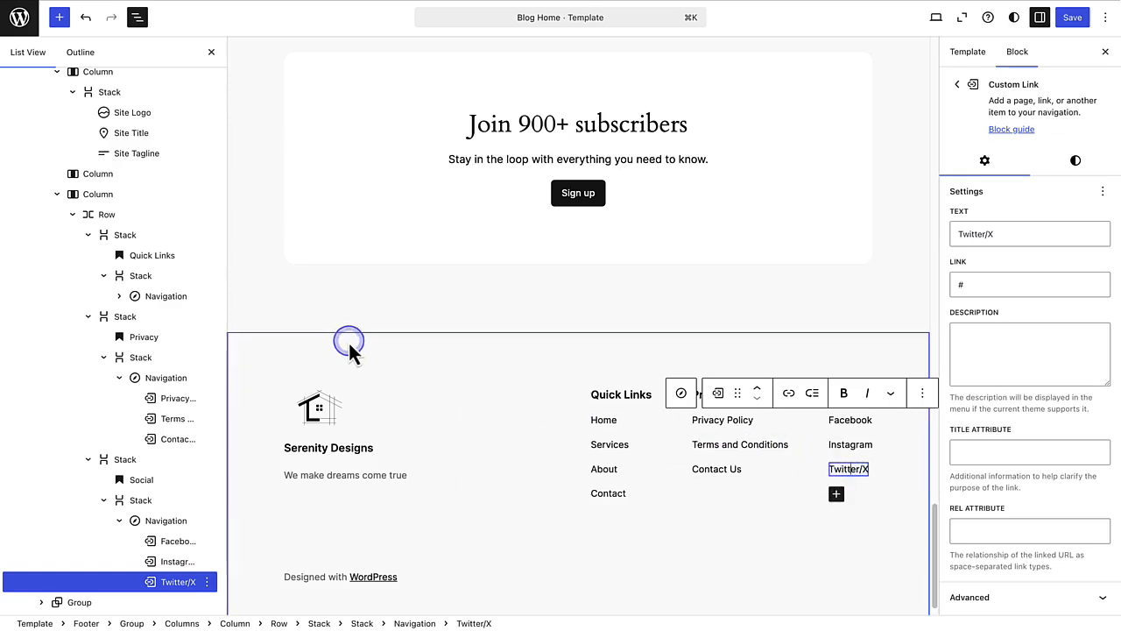
Select the whole Footer template part and apply the design with centered business hours, address and social icons.
click(350, 346)
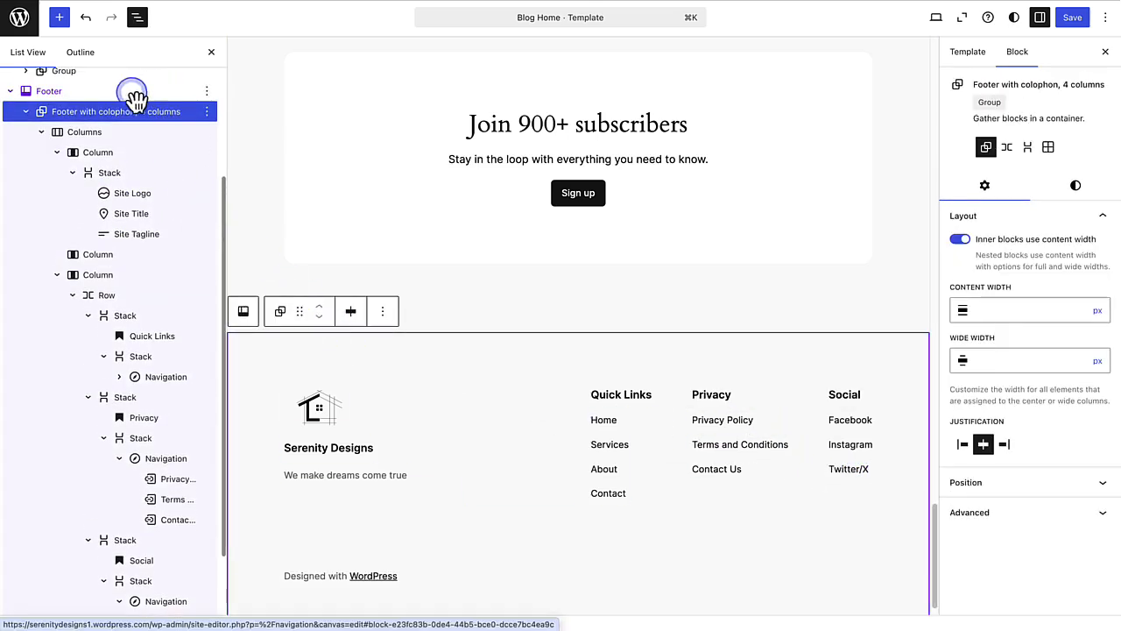
click(133, 94)
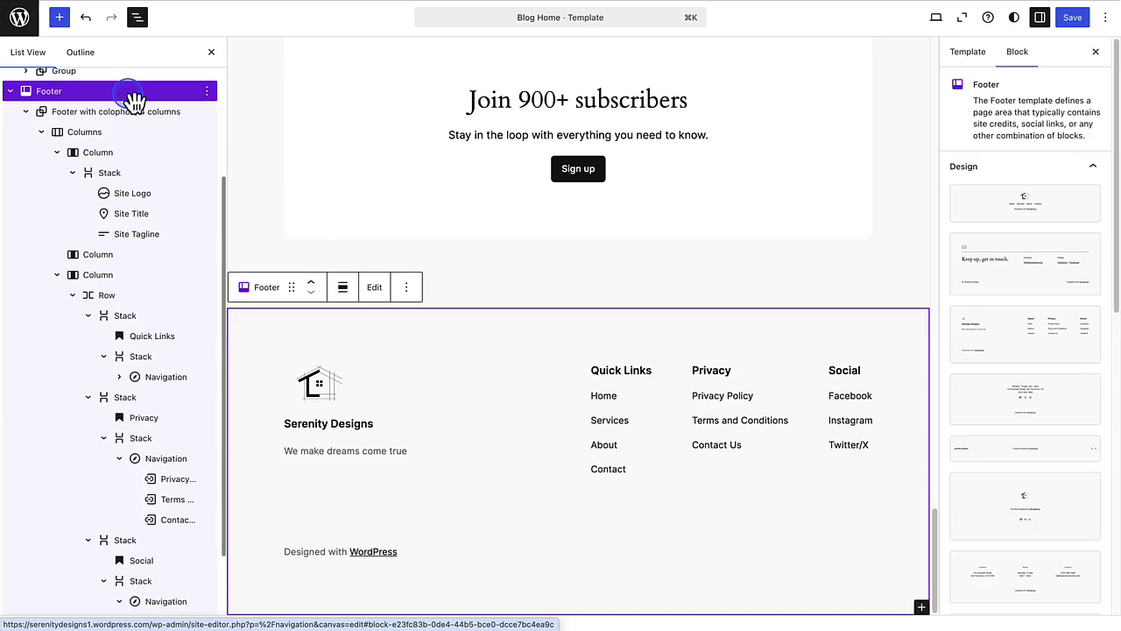
drag(134, 98, 971, 287)
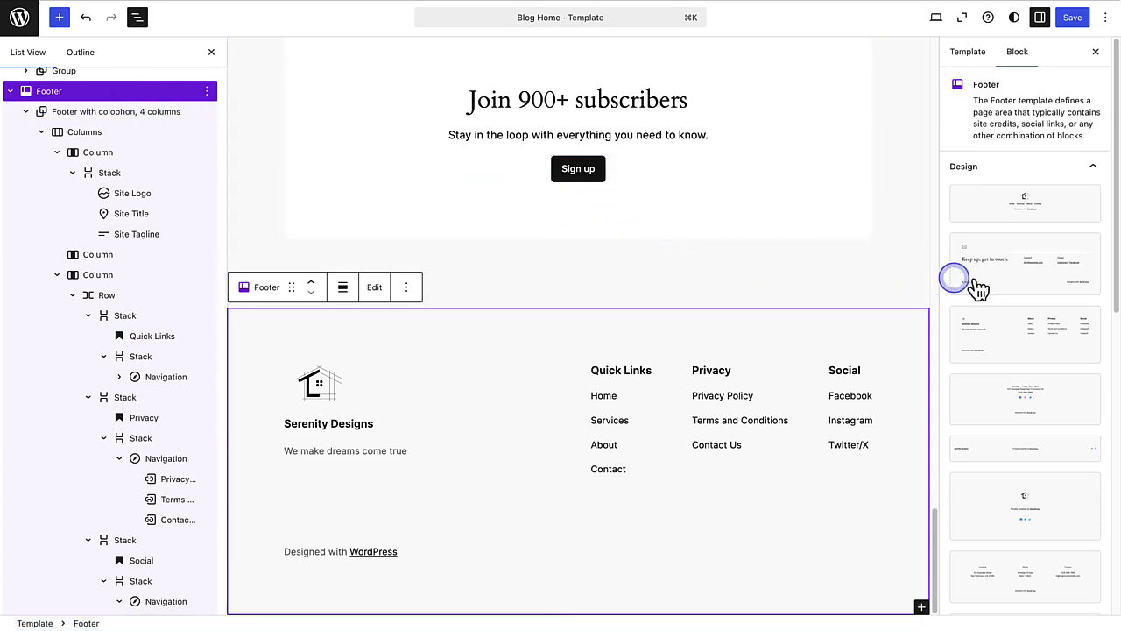
click(1002, 286)
scroll(1020, 278, down, 2)
click(1024, 312)
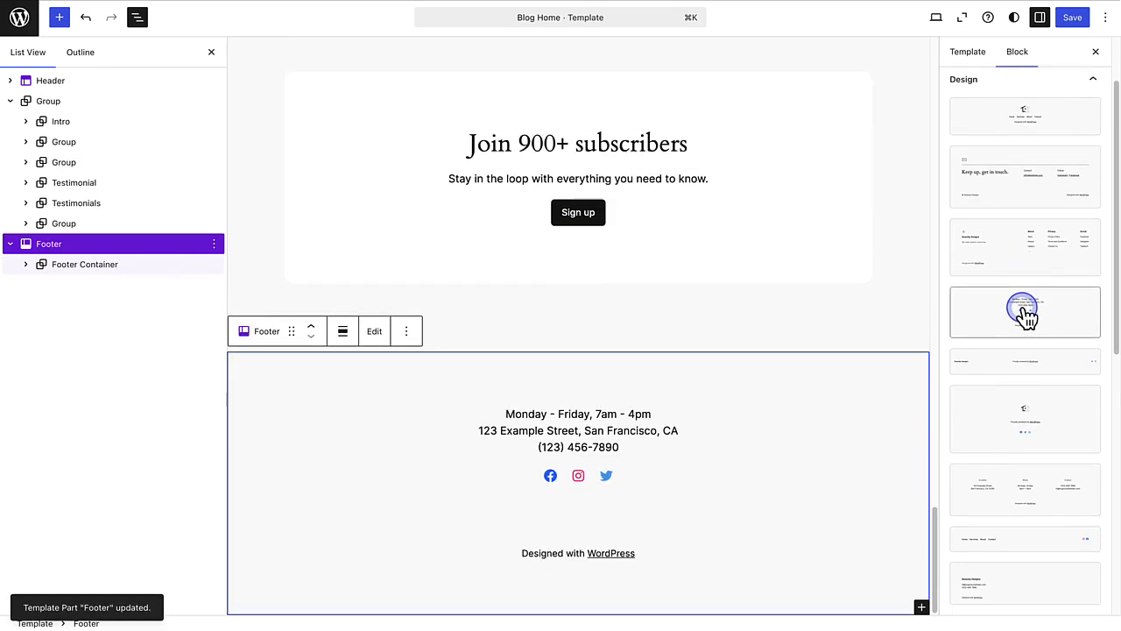
Try the gray Hours and Social footer, the large CTA with four columns of menus, and the Get Started design with contact and menu columns.
scroll(1022, 316, down, 5)
click(1032, 410)
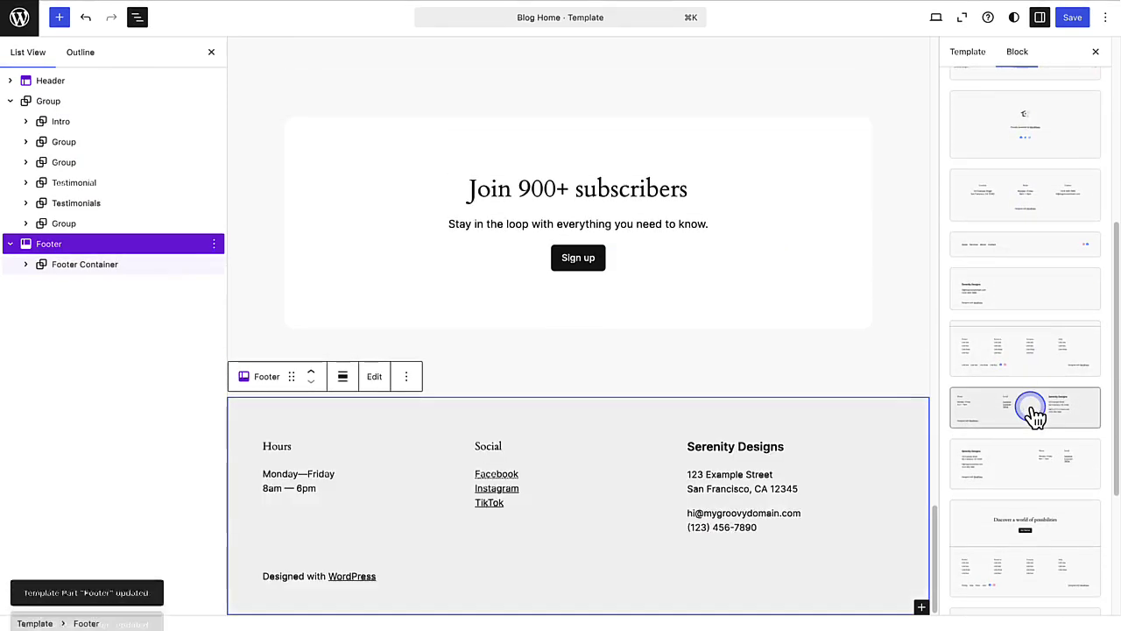
scroll(1030, 410, down, 3)
click(1037, 410)
scroll(861, 403, down, 3)
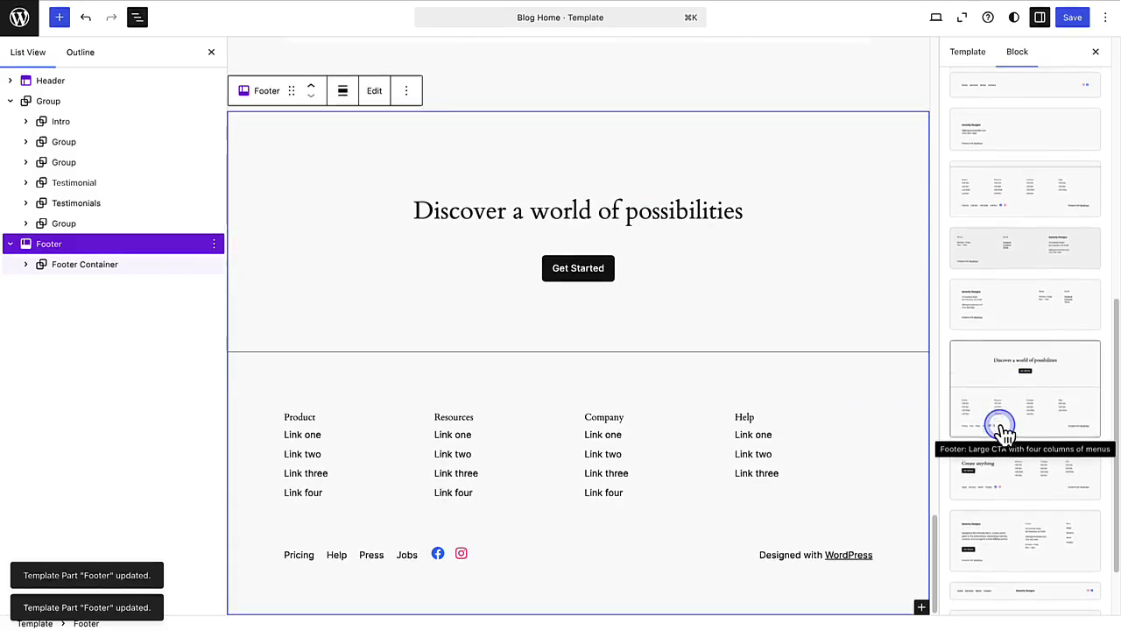
scroll(1000, 424, down, 1)
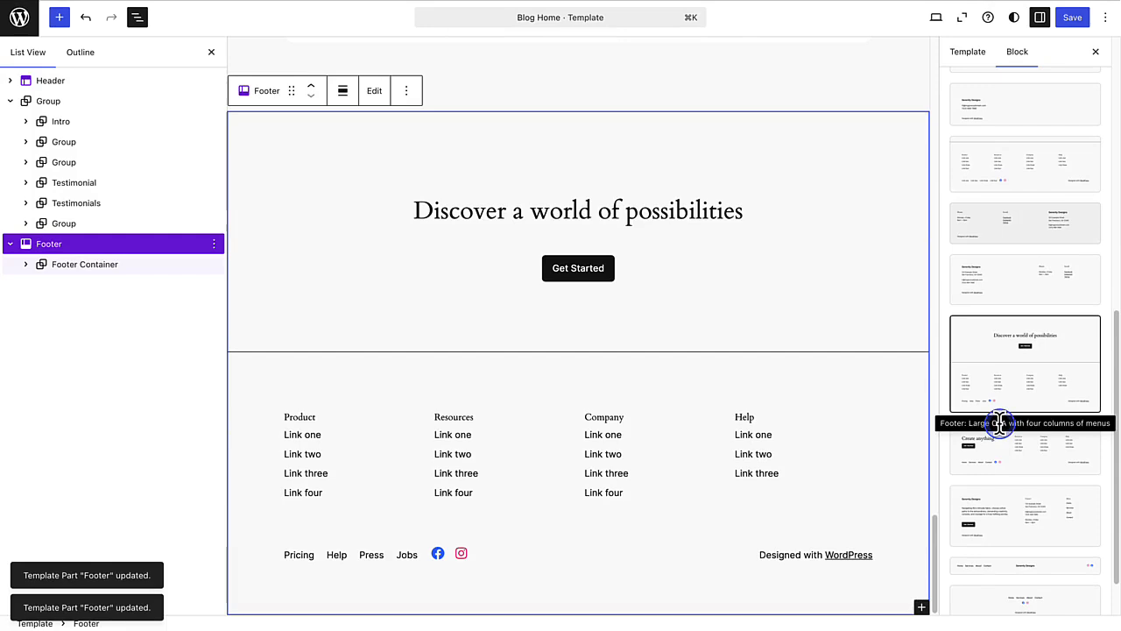
click(1046, 531)
drag(1115, 513, 1113, 230)
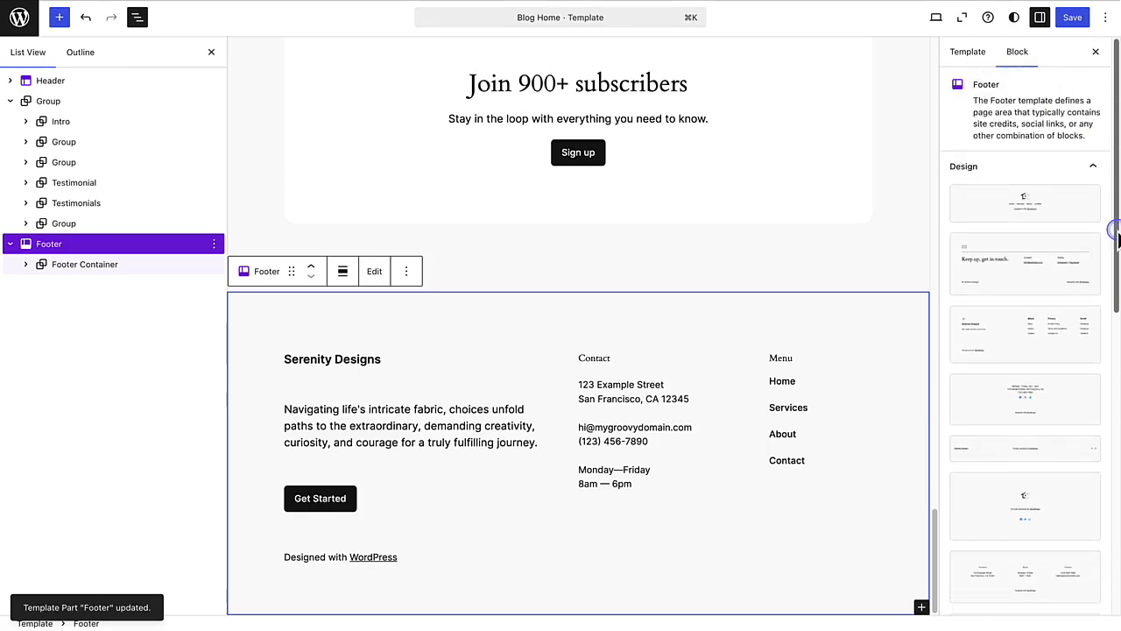
Apply the footer design with centered logo and navigation and save the template changes.
click(1022, 213)
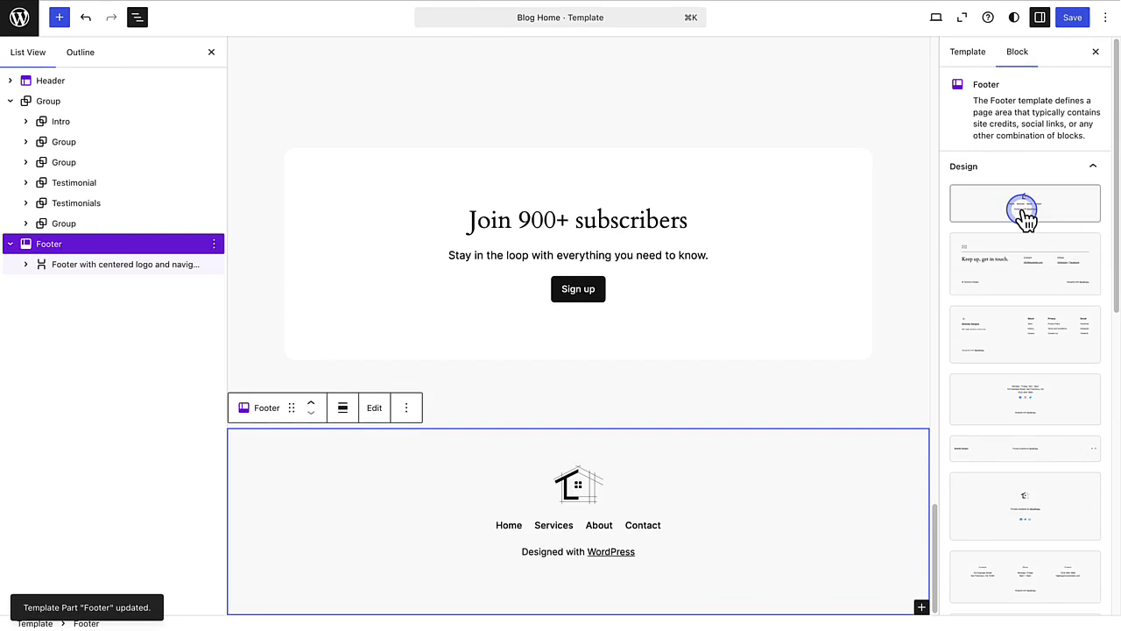
click(1072, 19)
click(1074, 19)
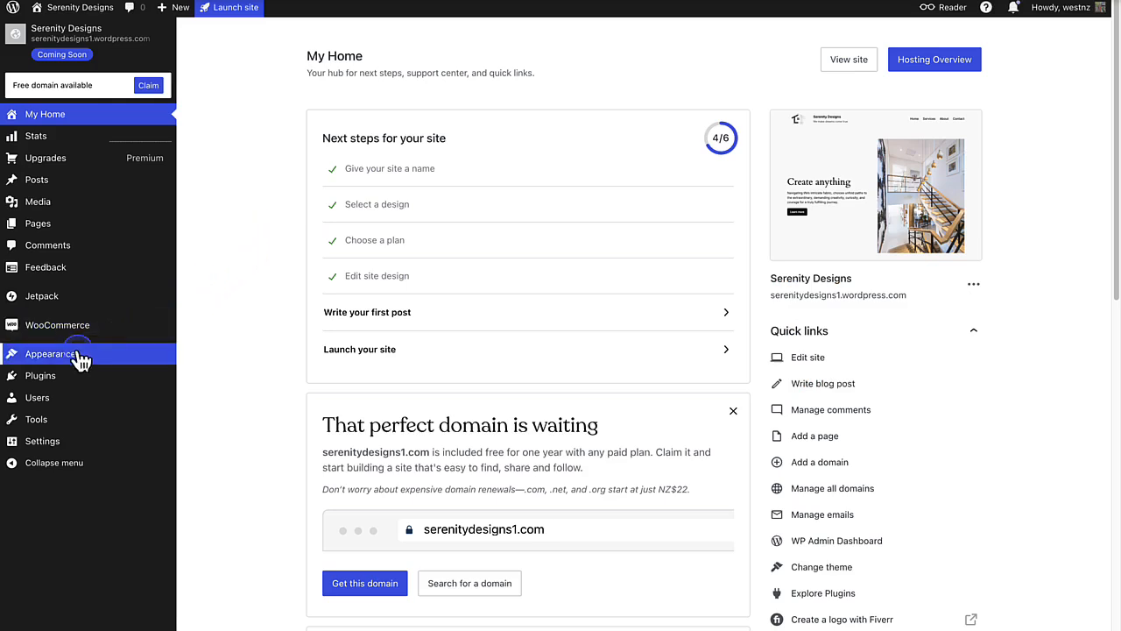
Open the site editor from the dashboard and bring up the style variations in the site's Styles settings.
mouse_move(53, 366)
click(198, 375)
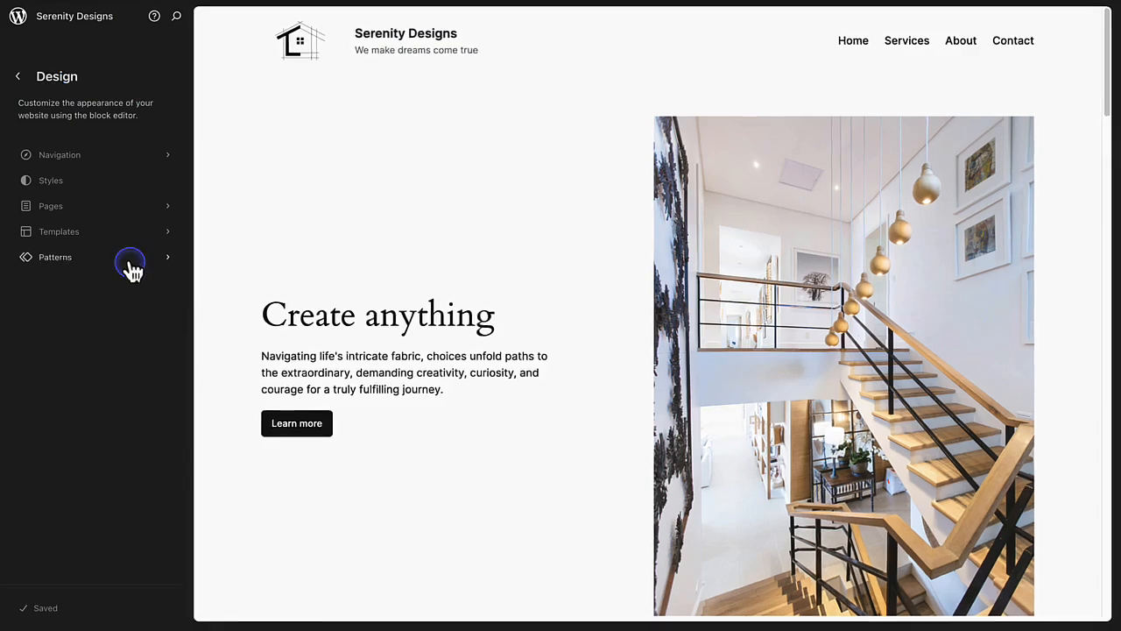
click(64, 184)
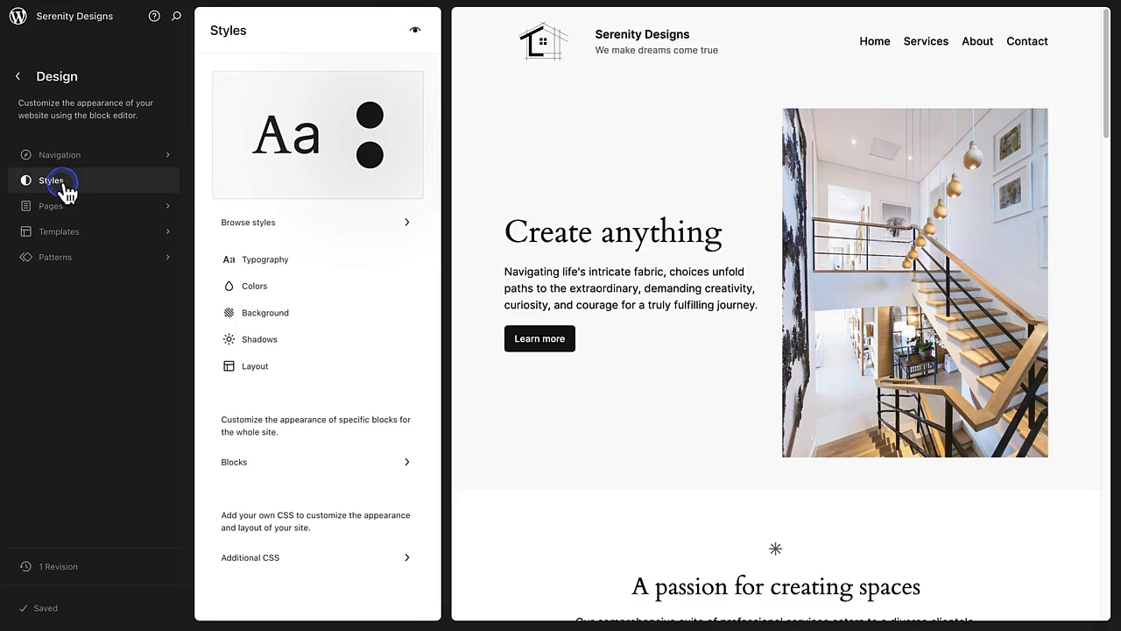
click(252, 224)
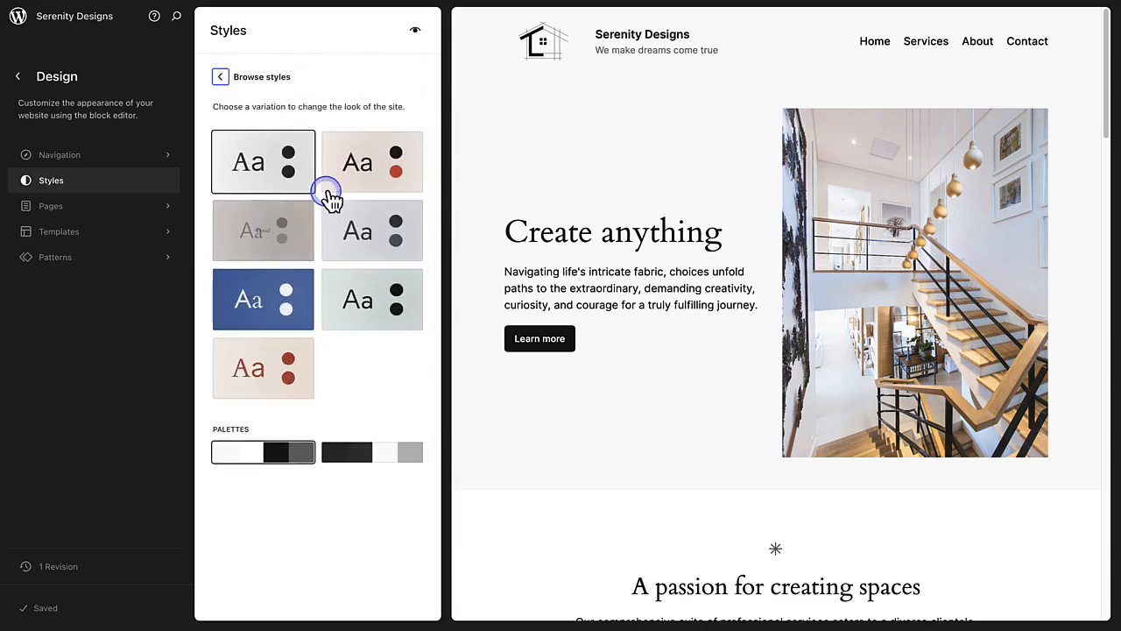
Try the Ember, Fossil and Mint style variations and preview Mint down the length of the home page.
click(367, 177)
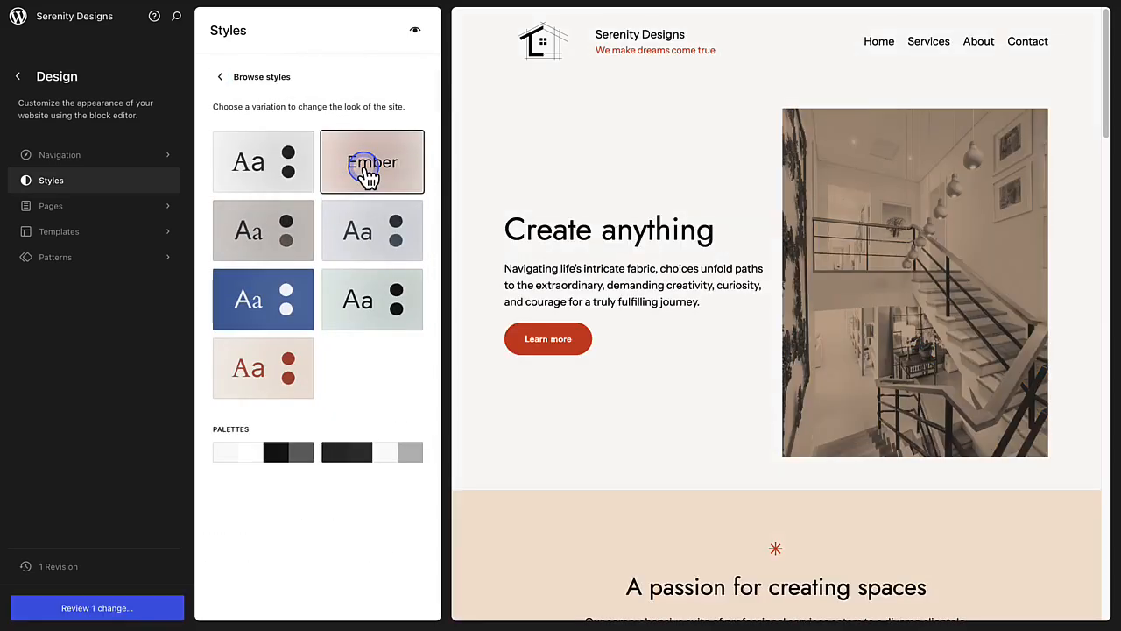
click(275, 235)
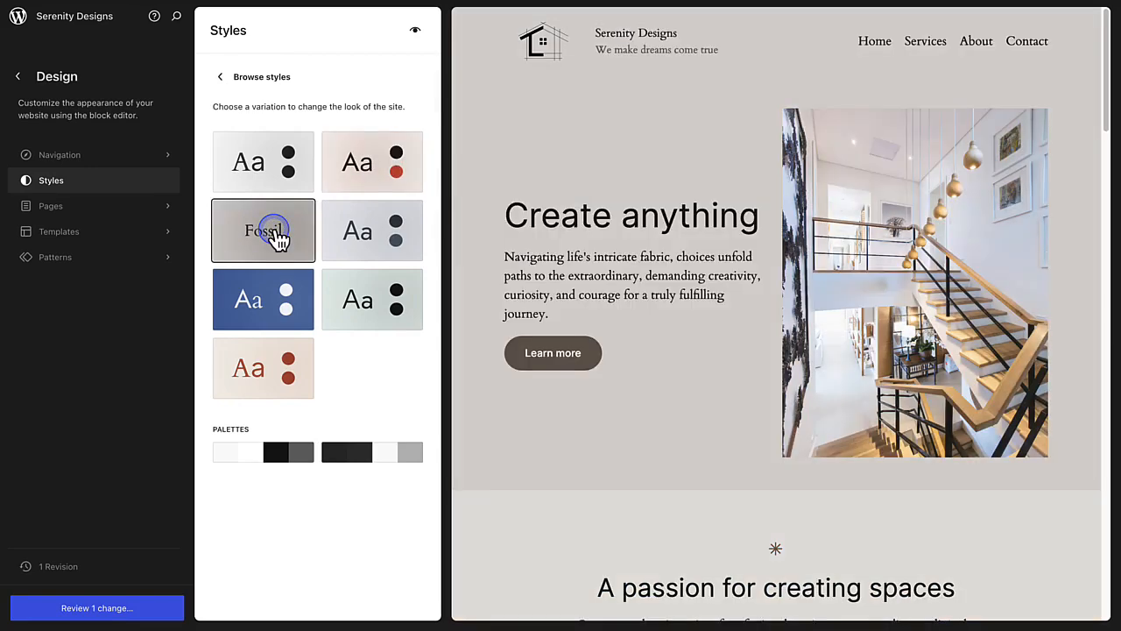
click(374, 309)
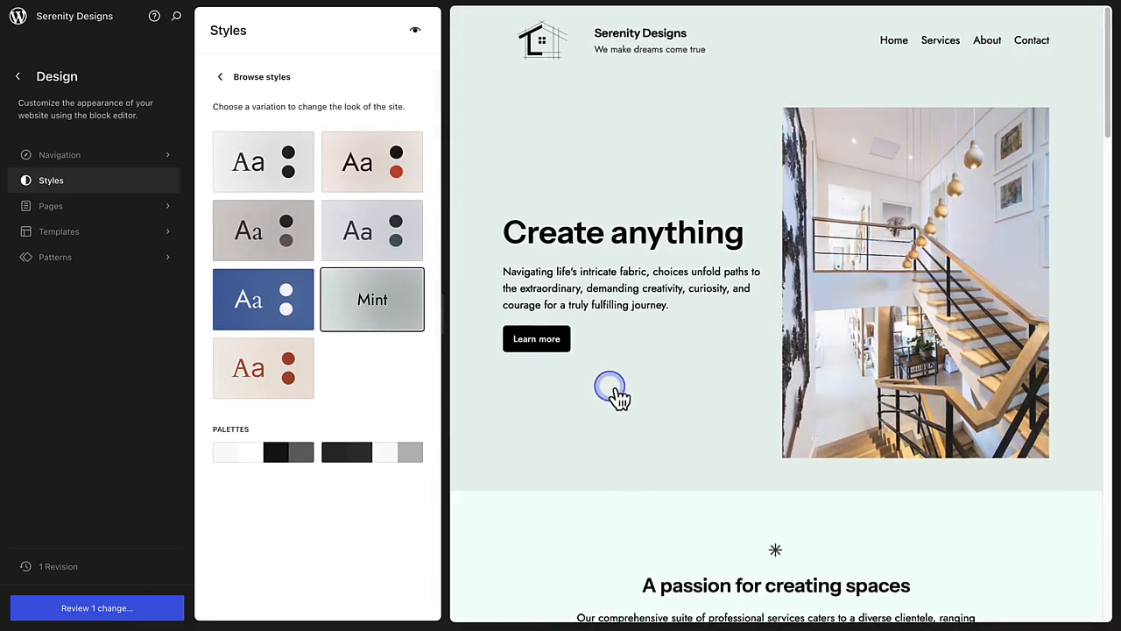
scroll(643, 399, down, 1)
scroll(643, 399, down, 5)
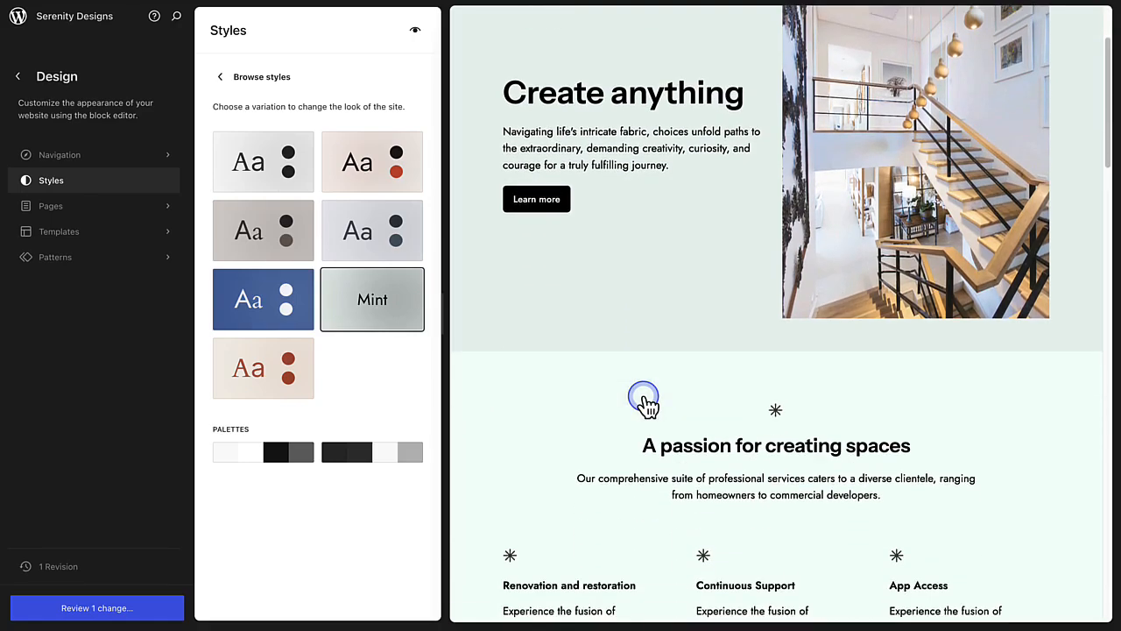
scroll(643, 398, down, 5)
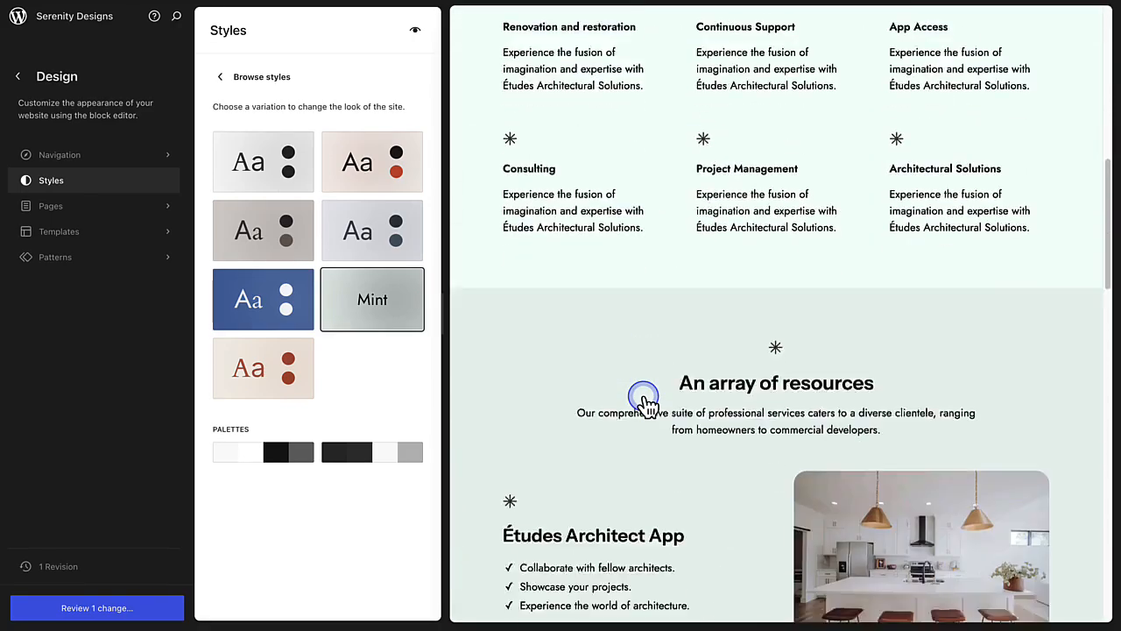
scroll(643, 398, down, 7)
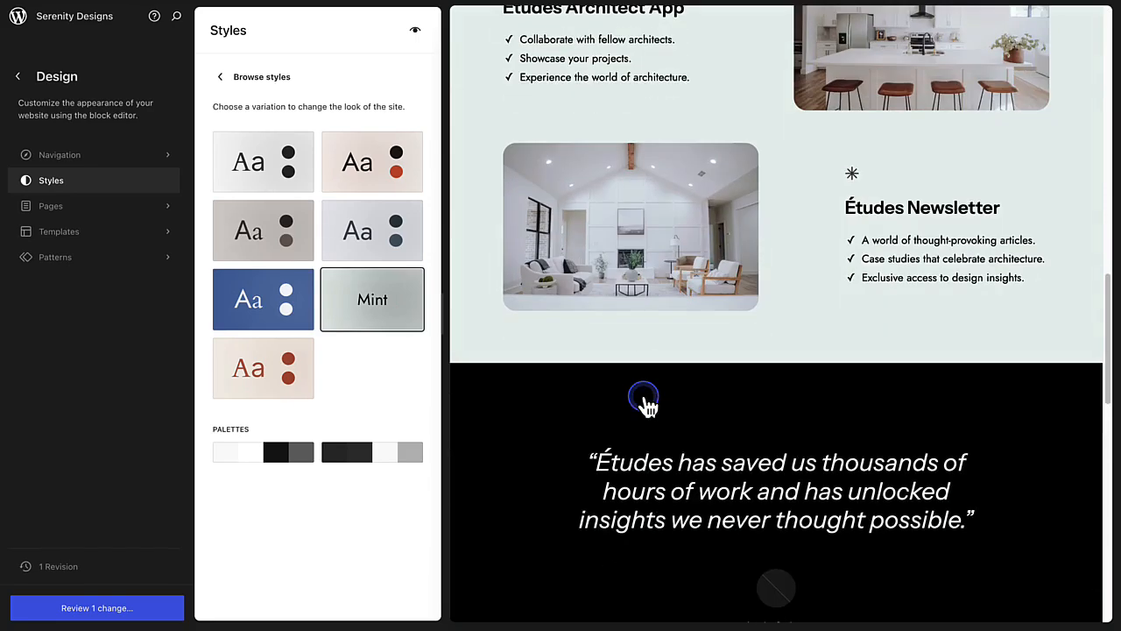
scroll(643, 399, down, 4)
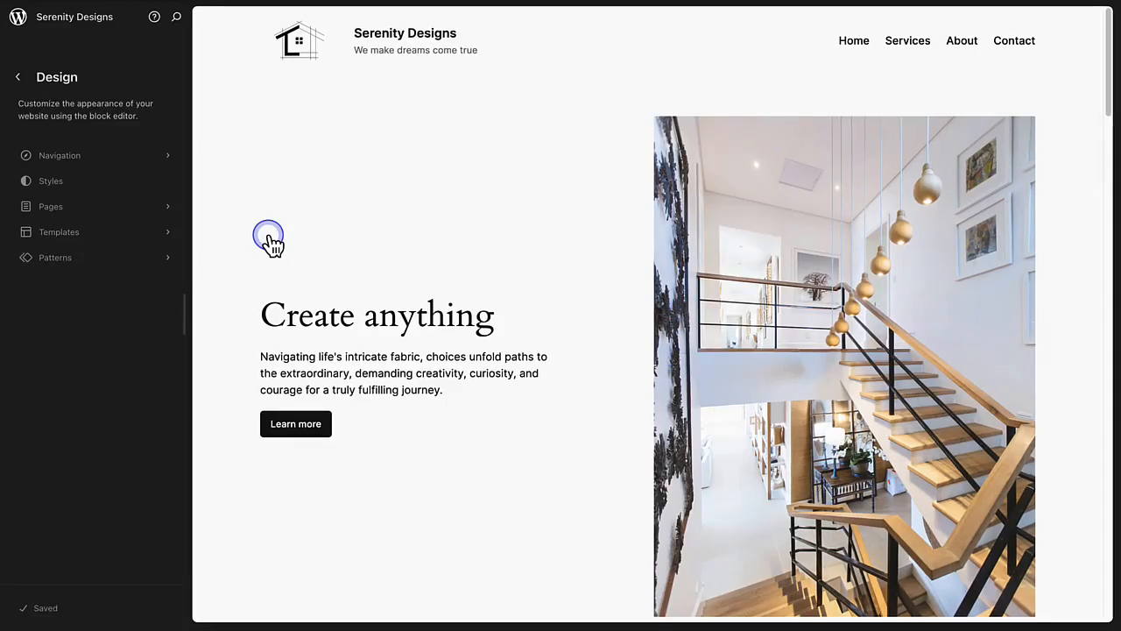
Set the font of the site-wide Text element to Albert Sans in the typography styles.
click(76, 187)
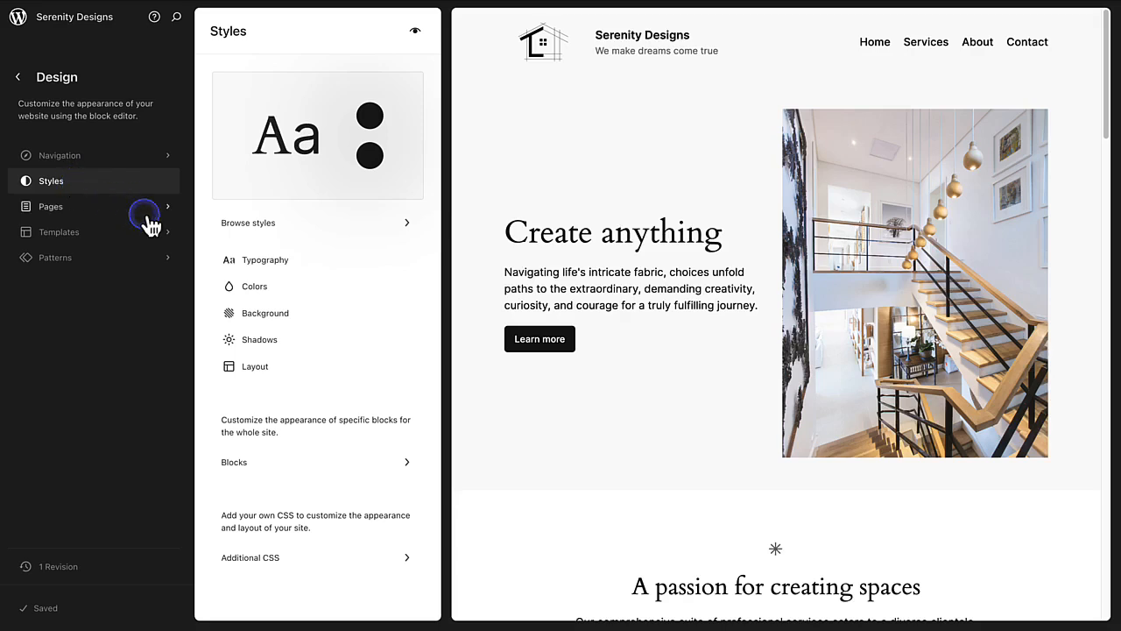
click(269, 260)
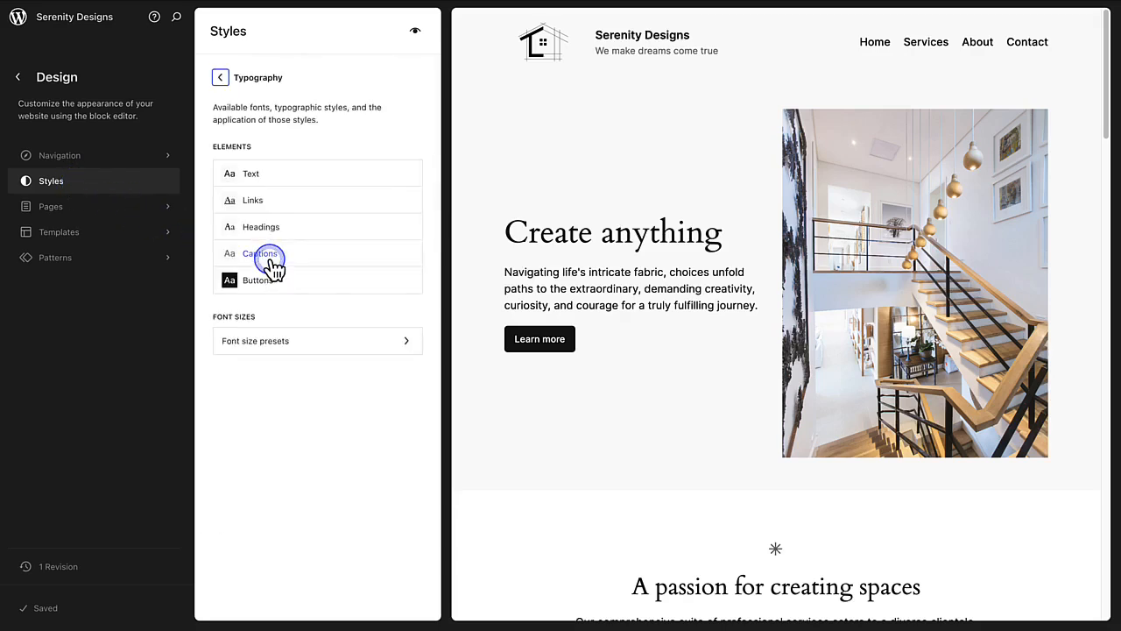
click(267, 175)
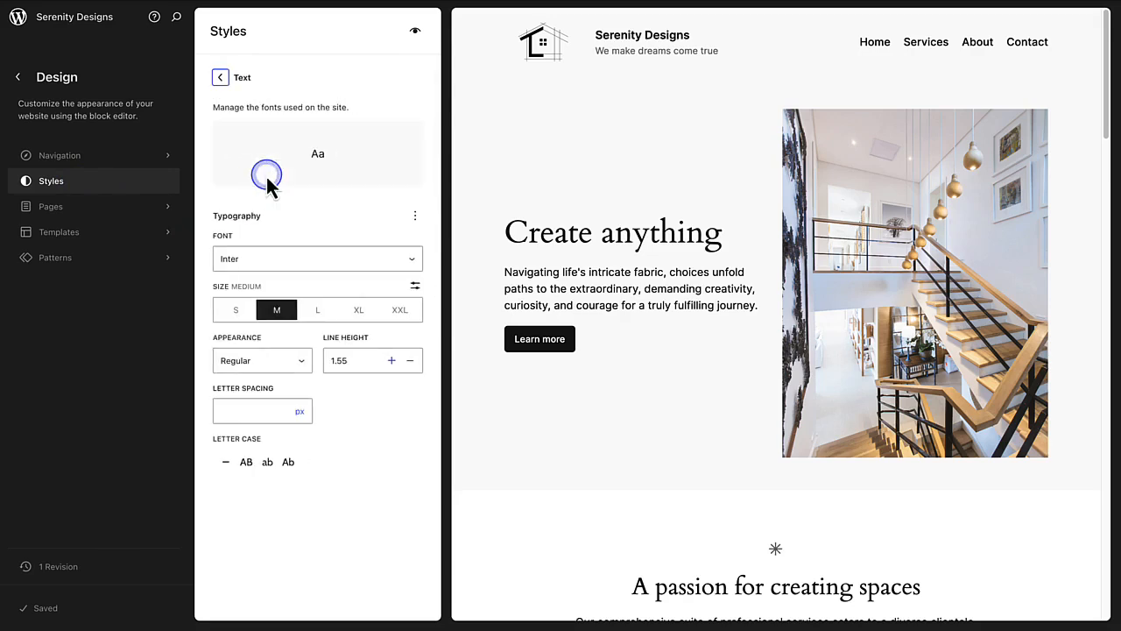
click(292, 259)
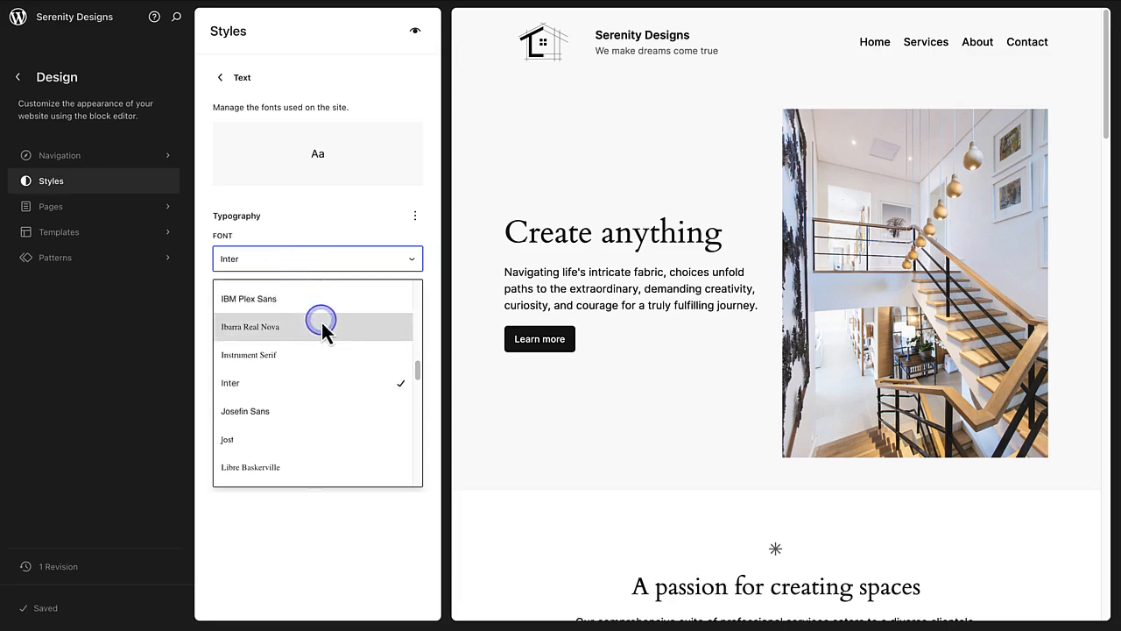
scroll(325, 332, up, 1)
scroll(325, 331, up, 5)
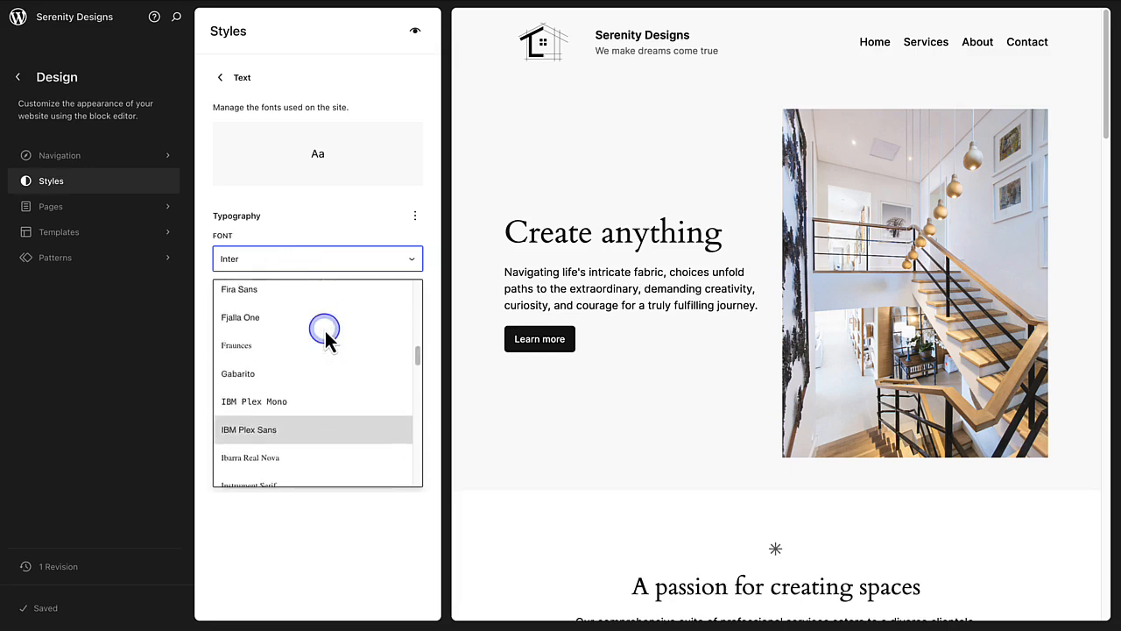
scroll(325, 330, up, 8)
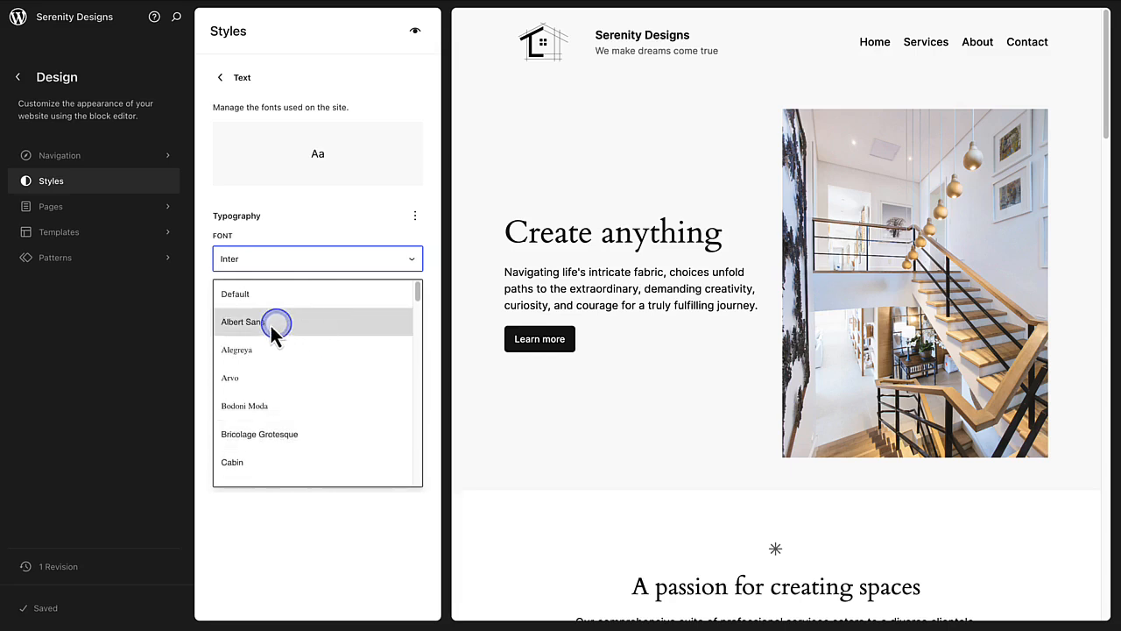
click(245, 322)
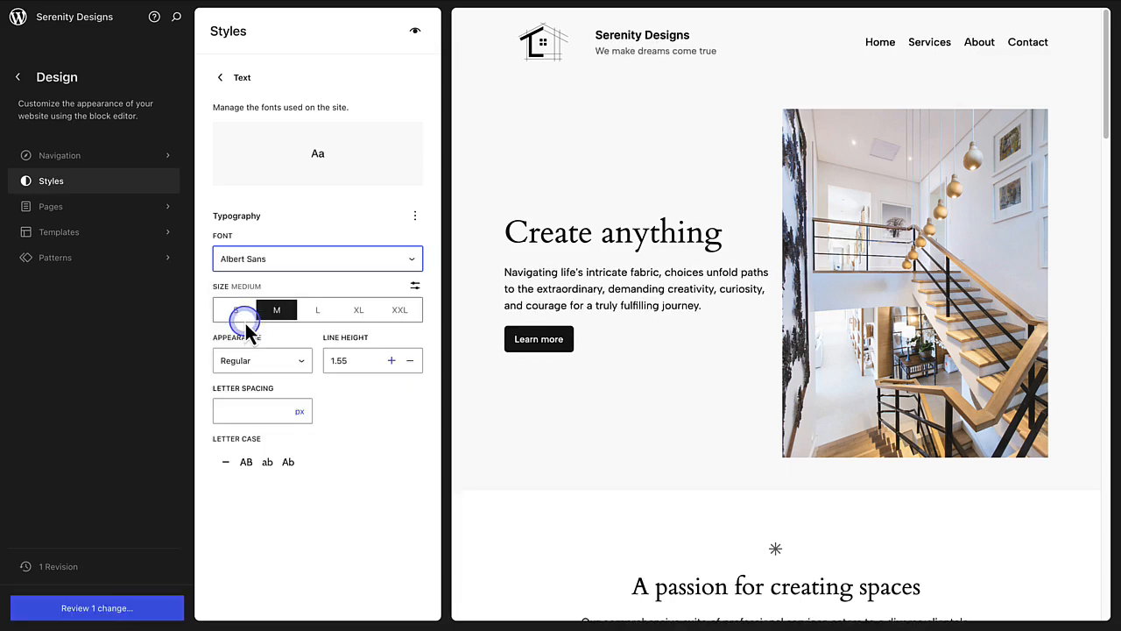
Set the font of all heading levels to Roboto in the site's typography styles.
click(220, 77)
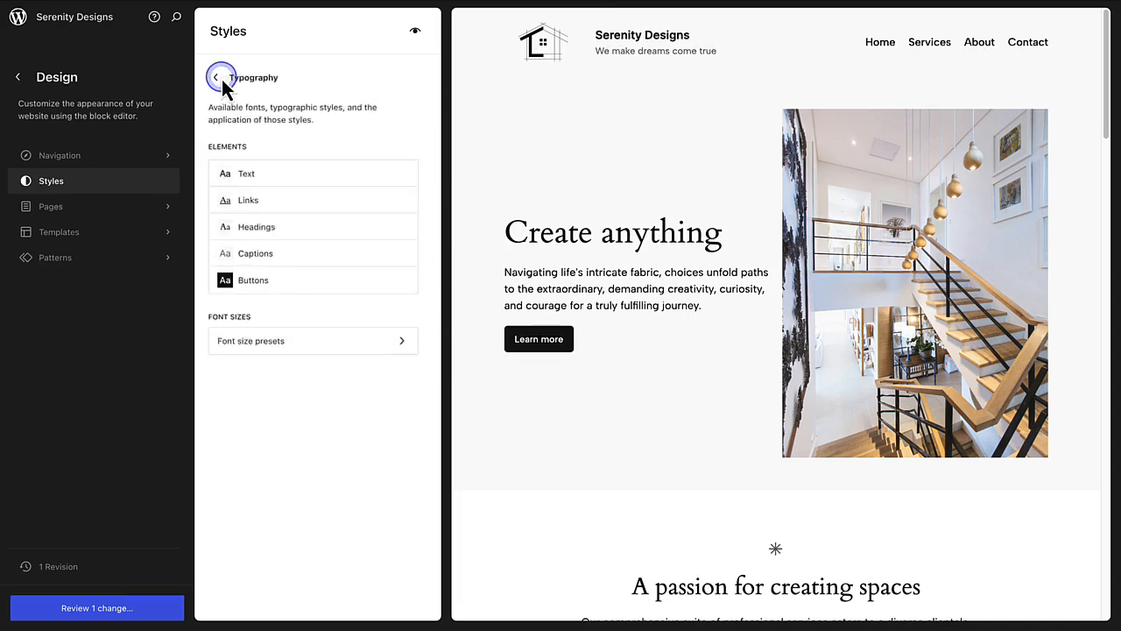
click(246, 230)
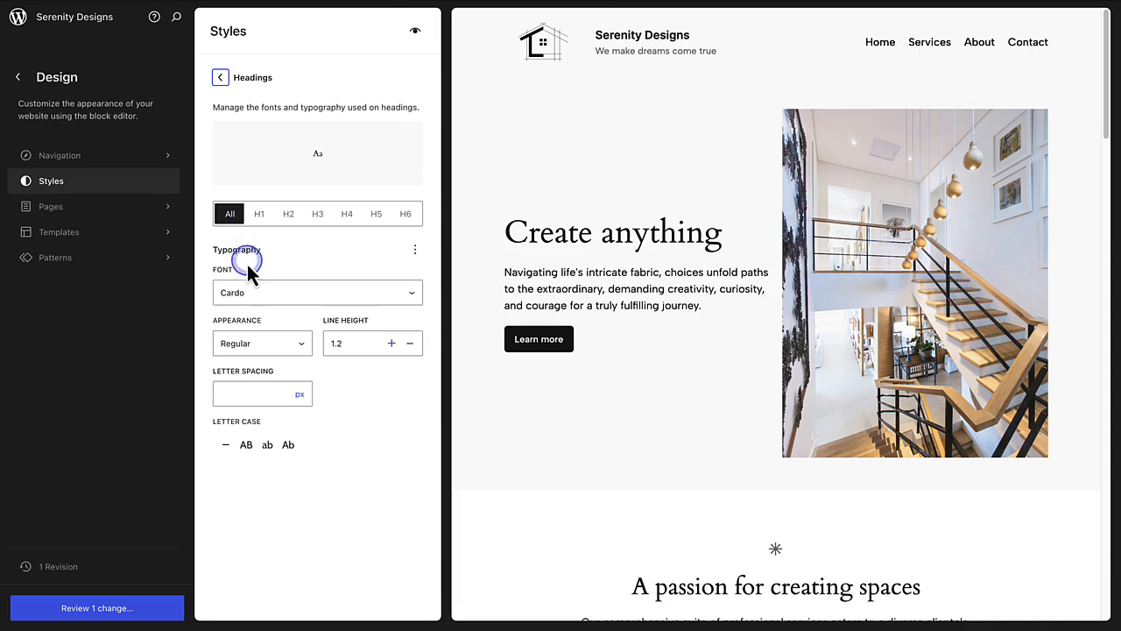
click(248, 295)
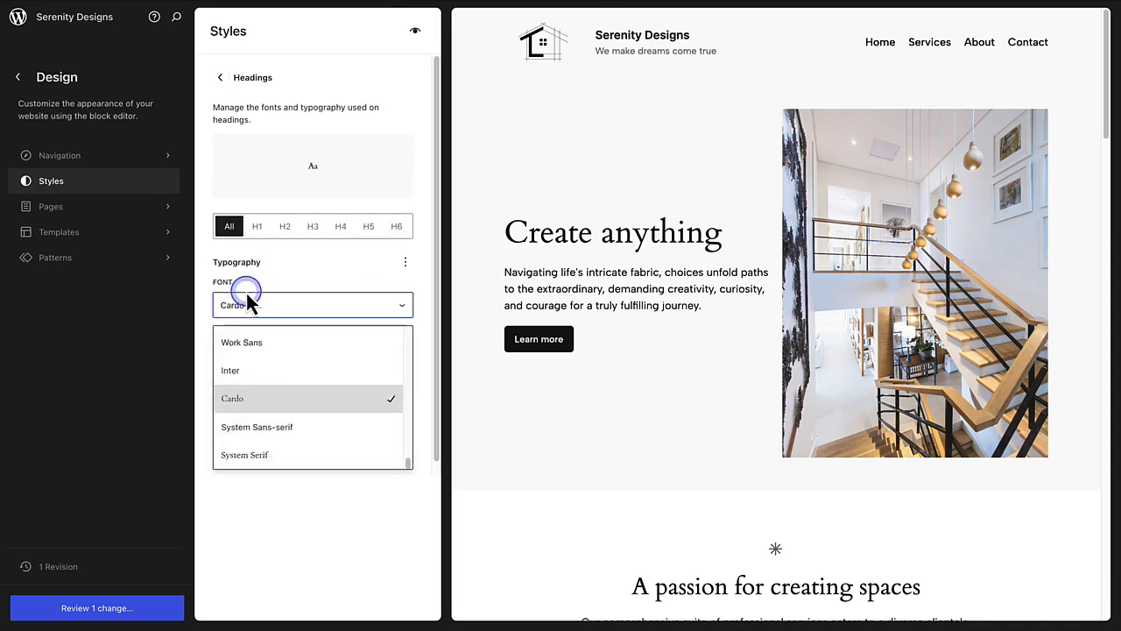
scroll(315, 396, up, 3)
scroll(315, 397, up, 3)
click(240, 375)
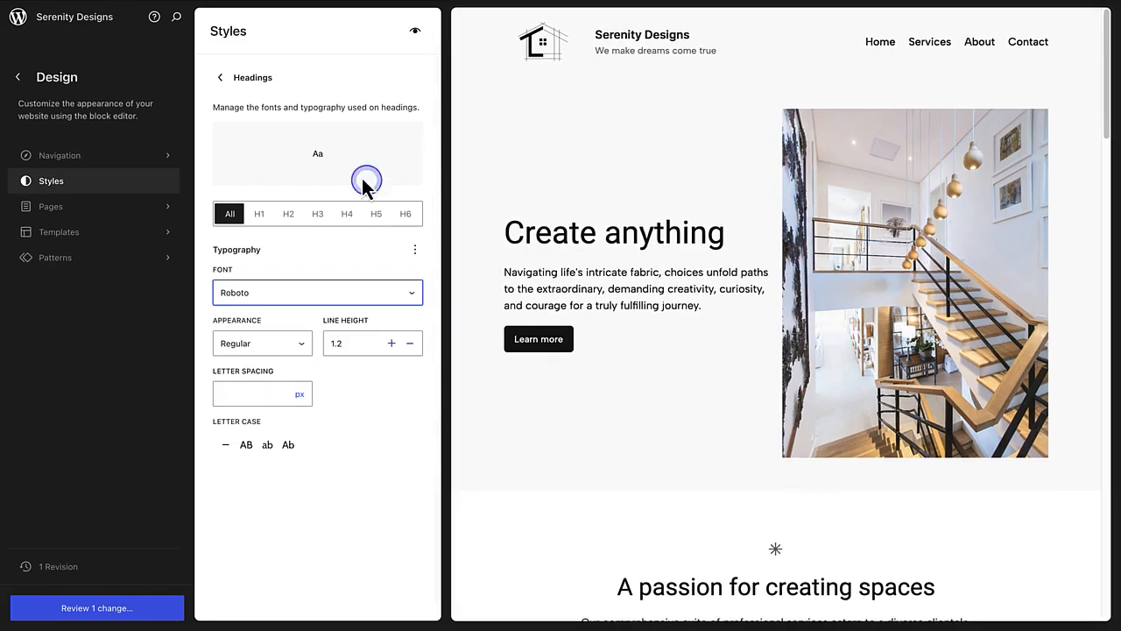
Check the custom size and unit options of the Text typography, and return to the preset sizes.
click(220, 78)
click(249, 174)
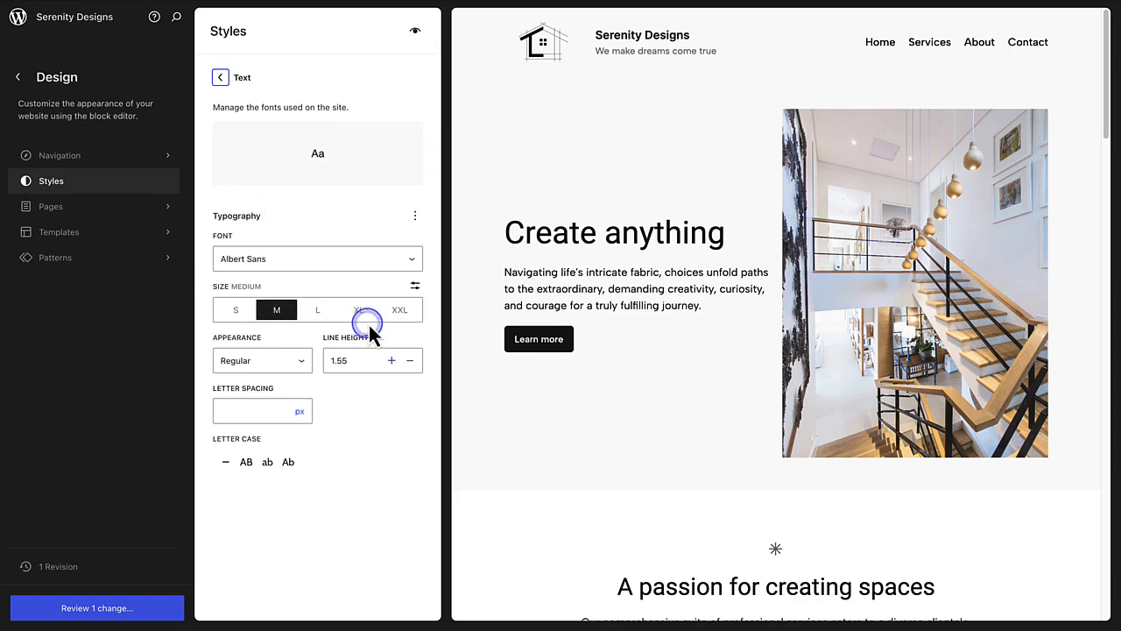
click(416, 287)
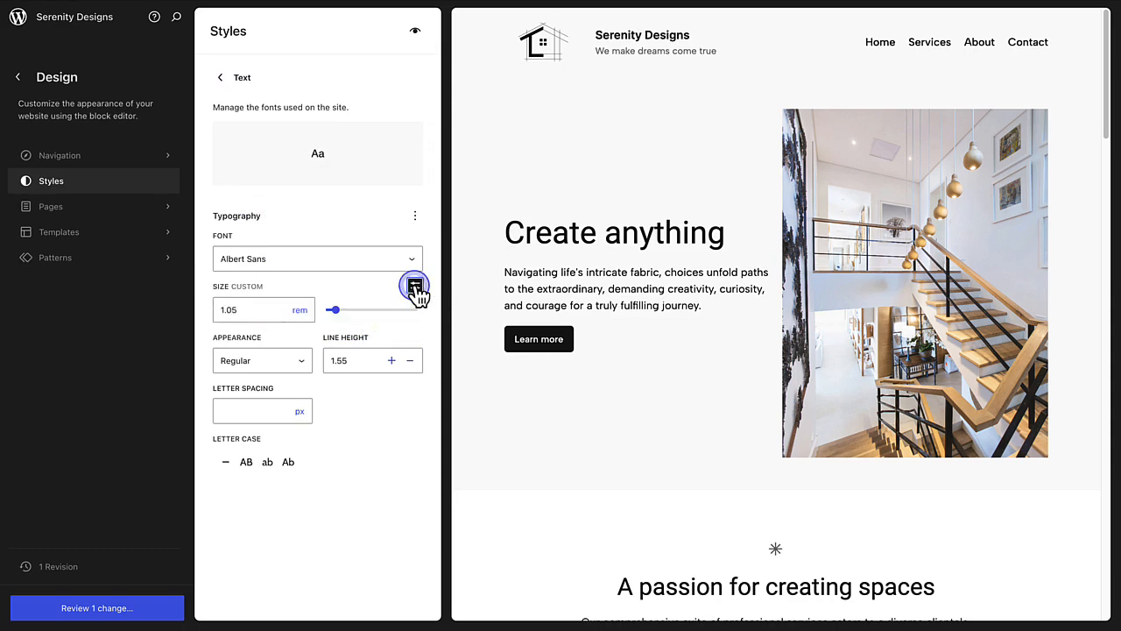
click(300, 312)
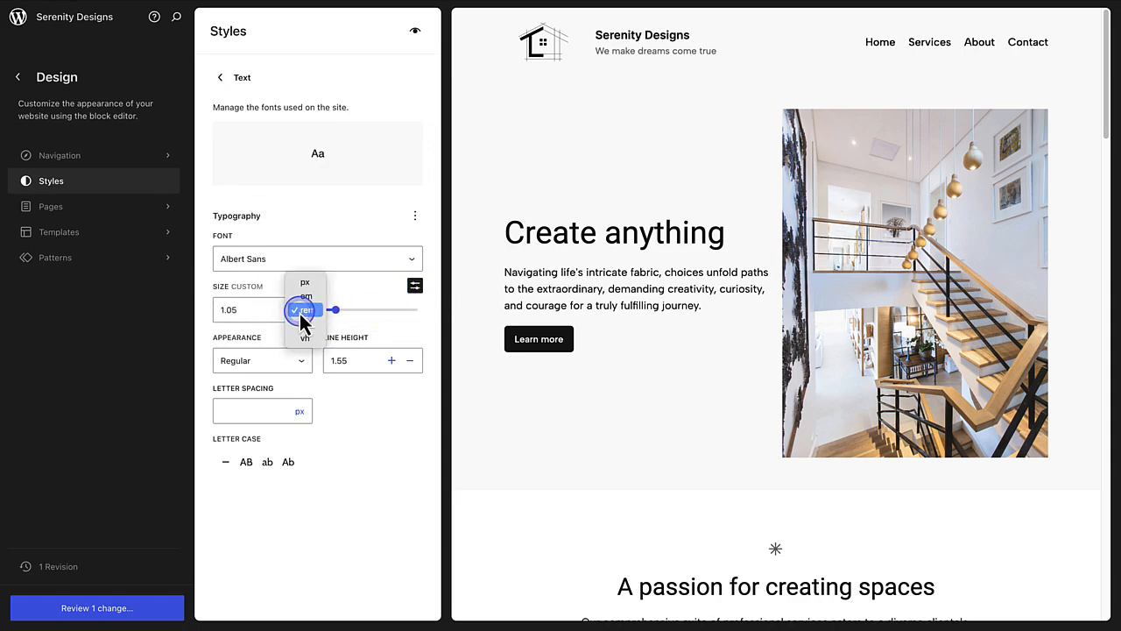
click(415, 287)
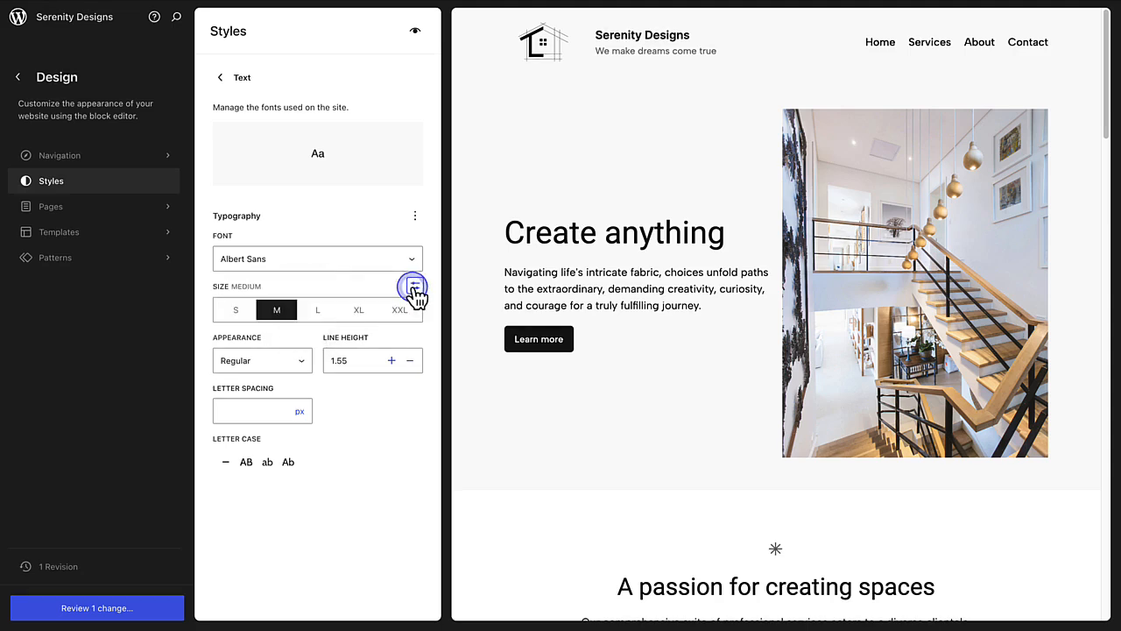
Set the Text element's appearance to Light, its line height to 1.75 and its letter spacing to 0.2 px.
click(277, 361)
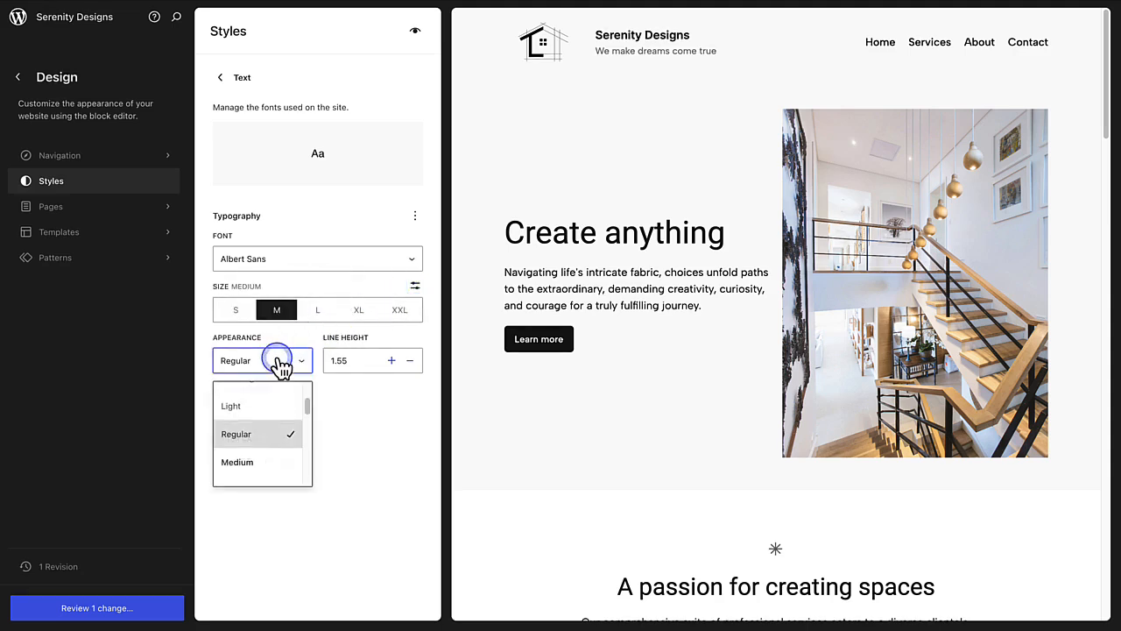
click(249, 407)
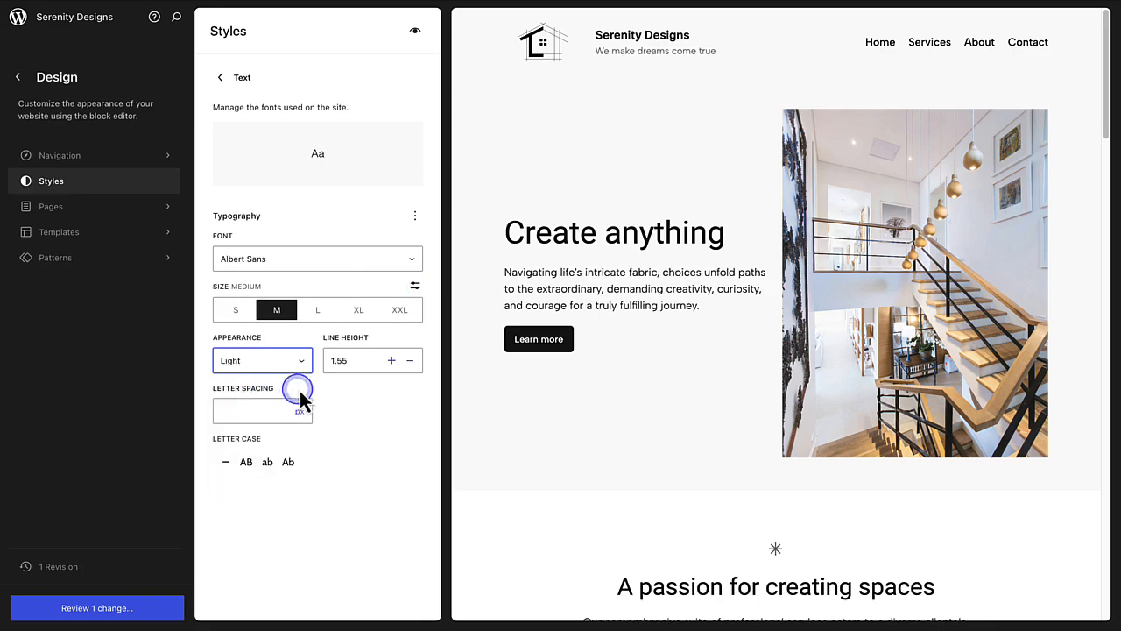
click(392, 360)
click(392, 360)
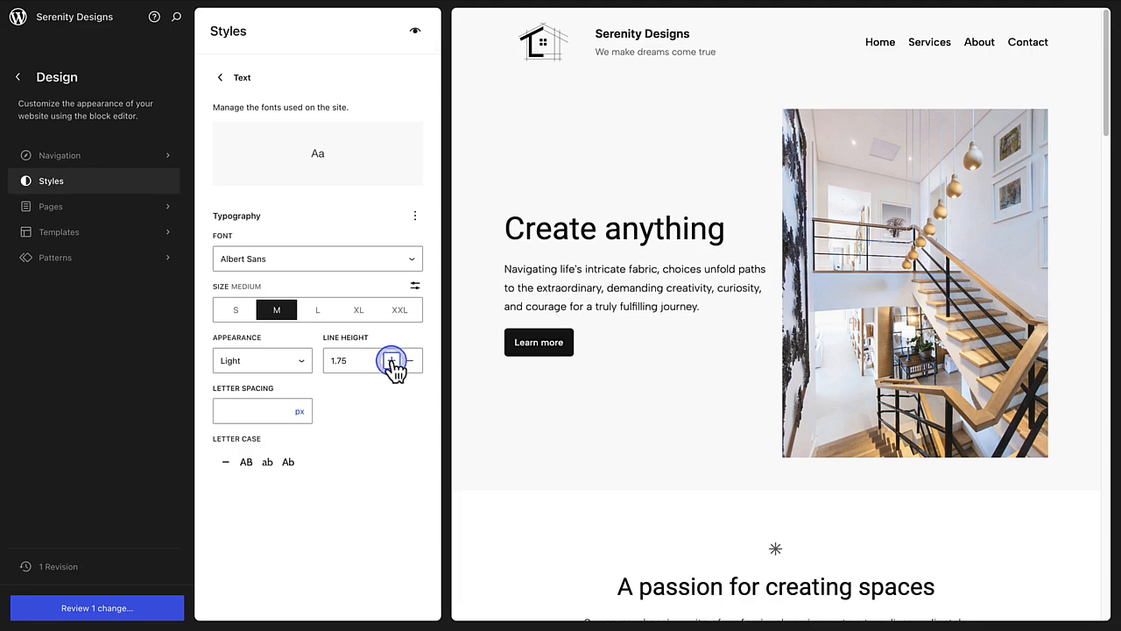
click(238, 410)
text(0.2)
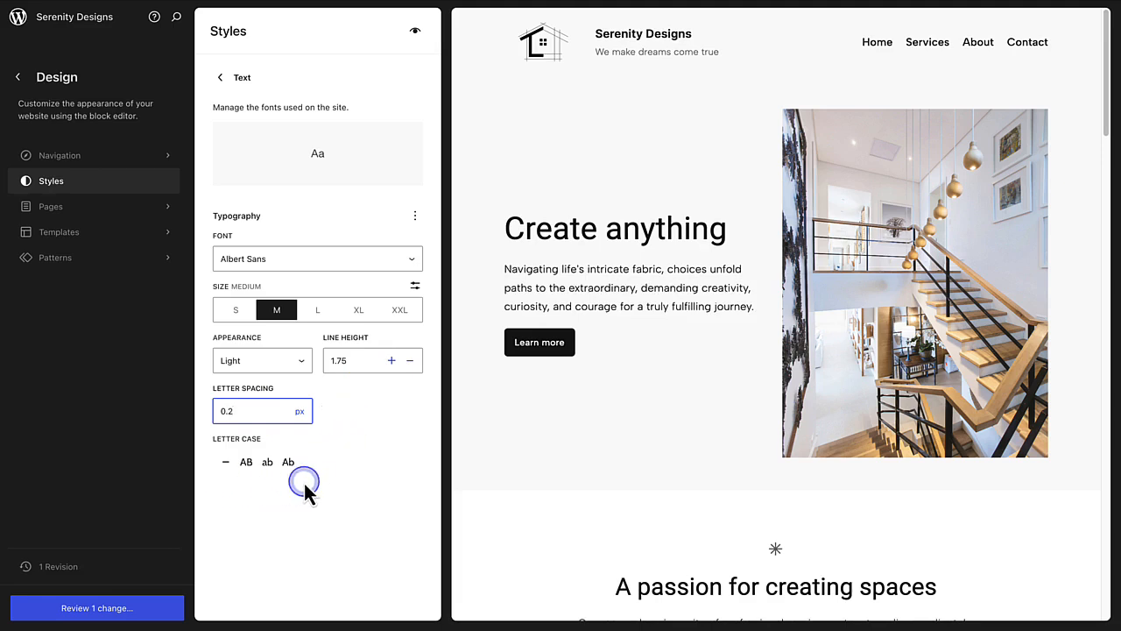
Change the first theme color of the site's color palette to #F8F4F2.
click(221, 78)
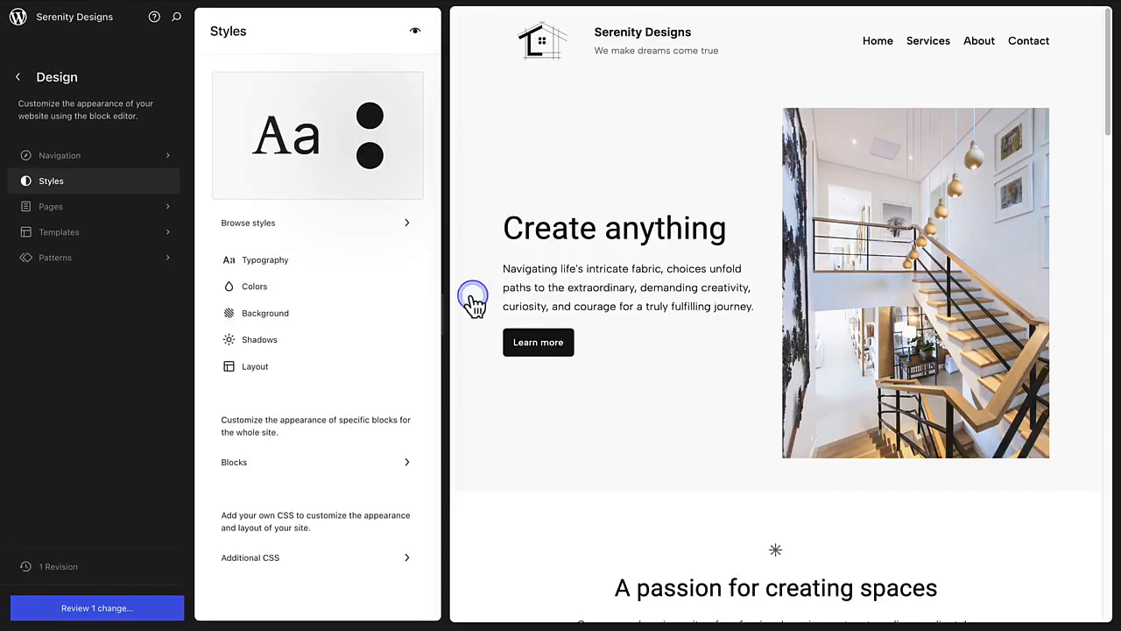
click(256, 288)
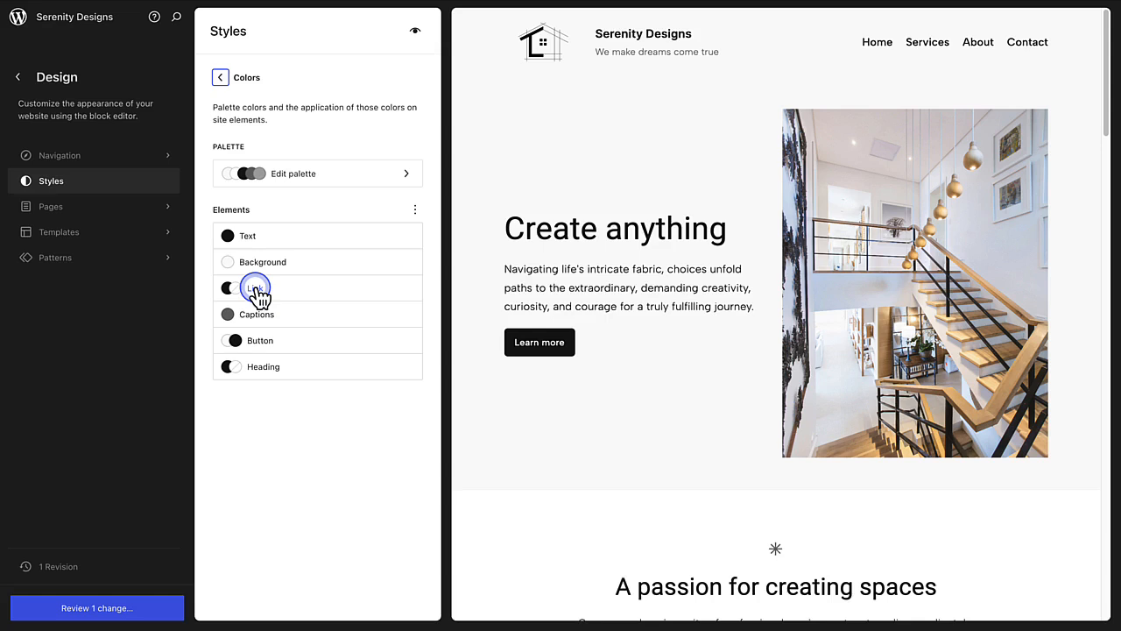
click(283, 175)
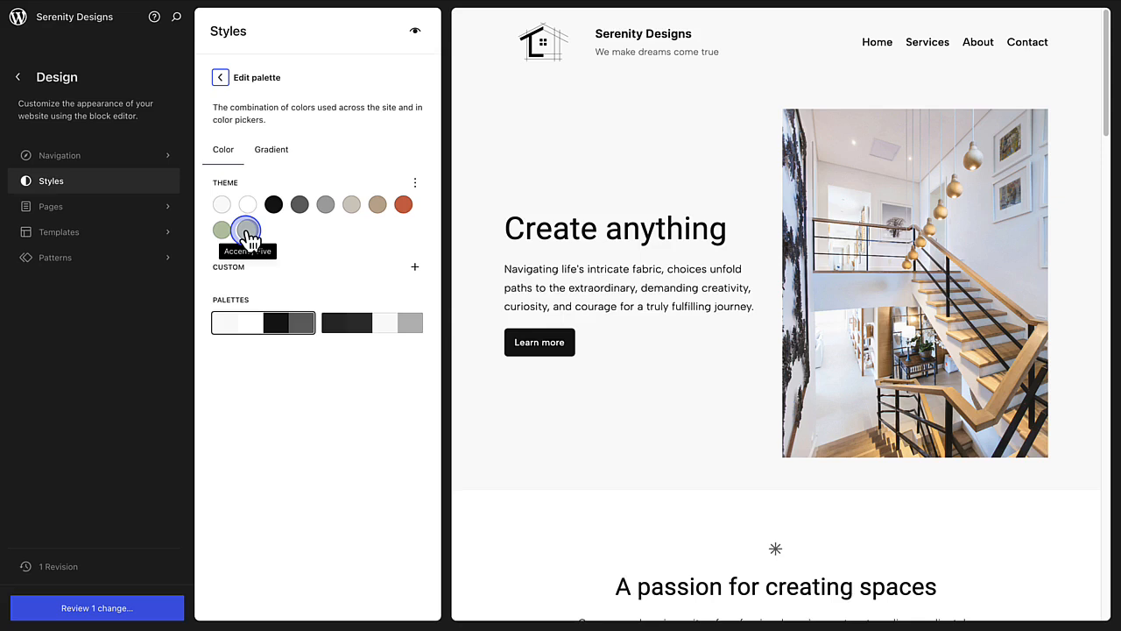
click(223, 206)
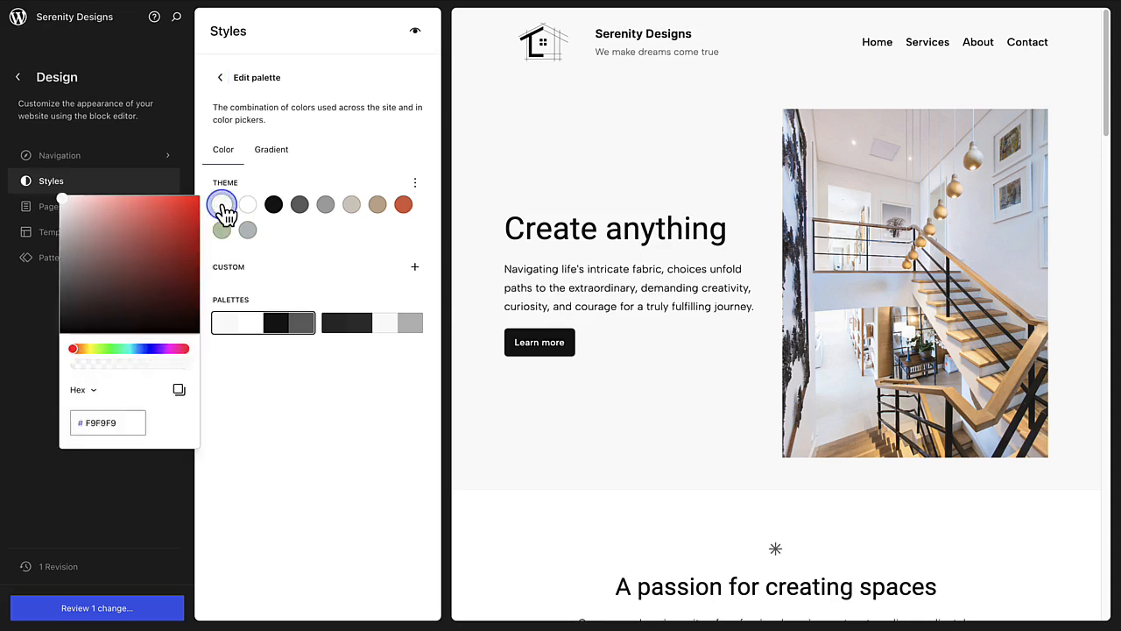
drag(122, 423, 83, 421)
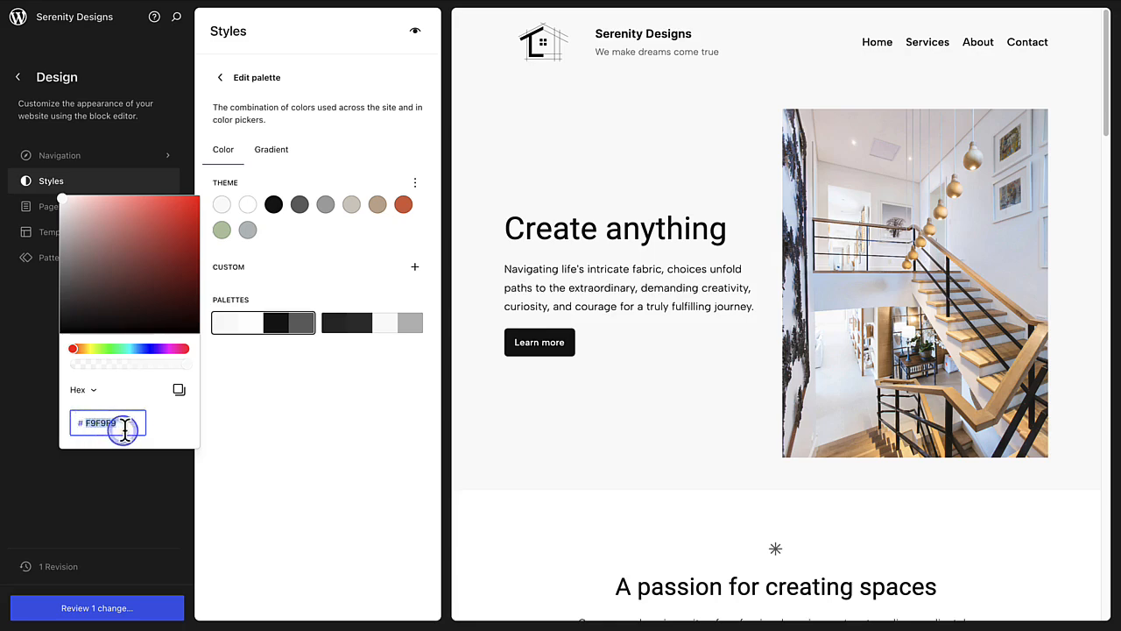
key(BackSpace)
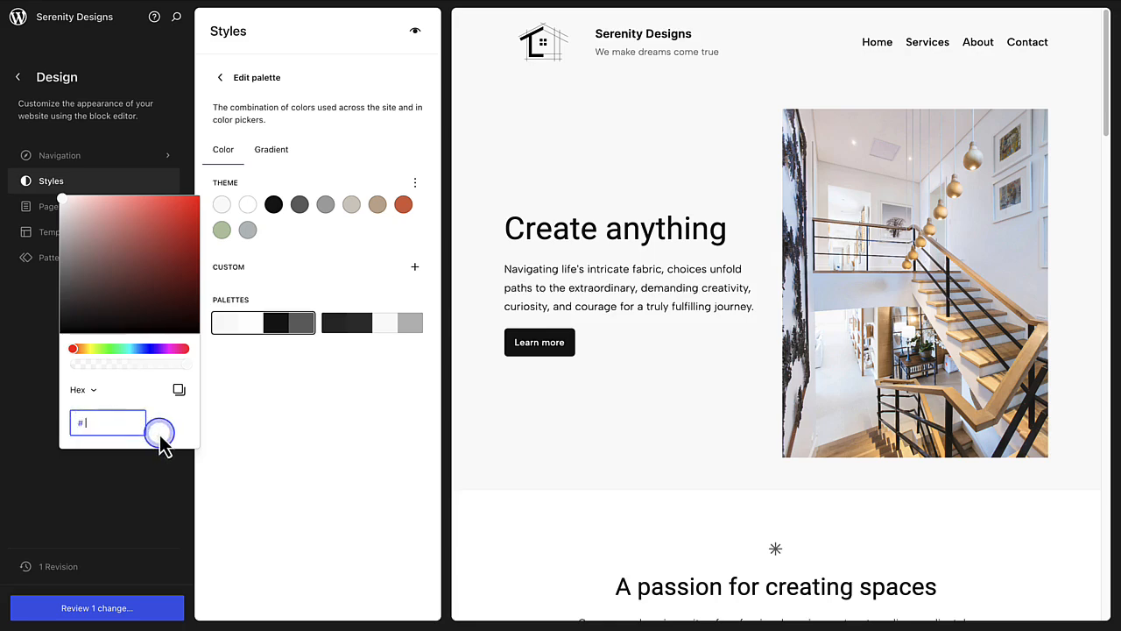
text(F8F4F2)
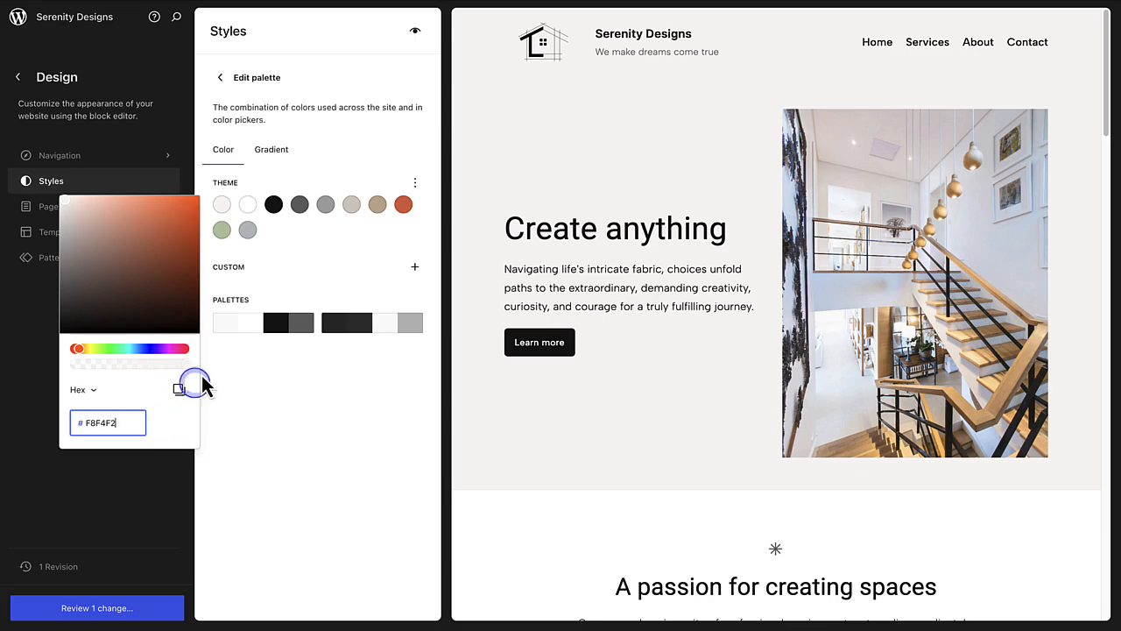
click(286, 259)
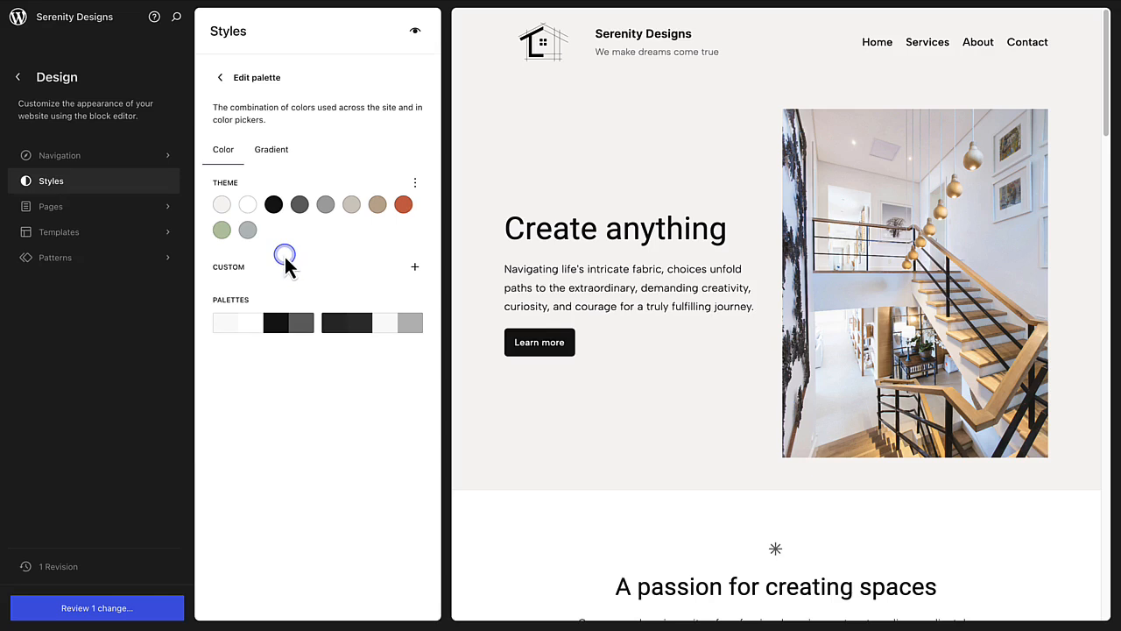
Change the black theme color of the palette to the brown #8B5E3B.
click(274, 207)
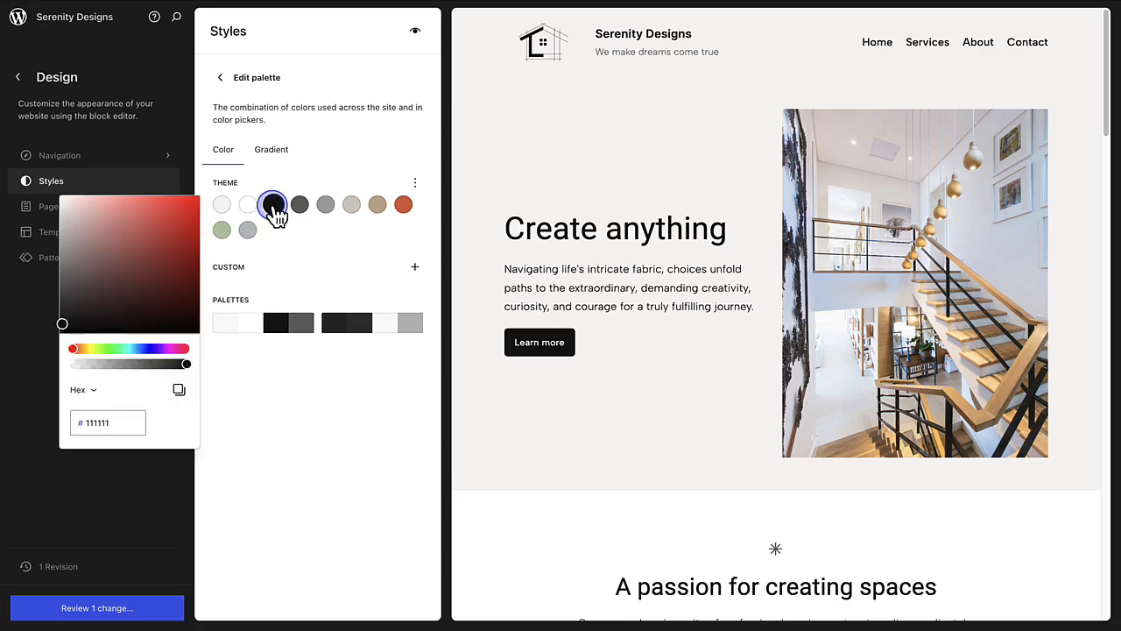
click(90, 422)
drag(82, 422, 138, 423)
key(BackSpace)
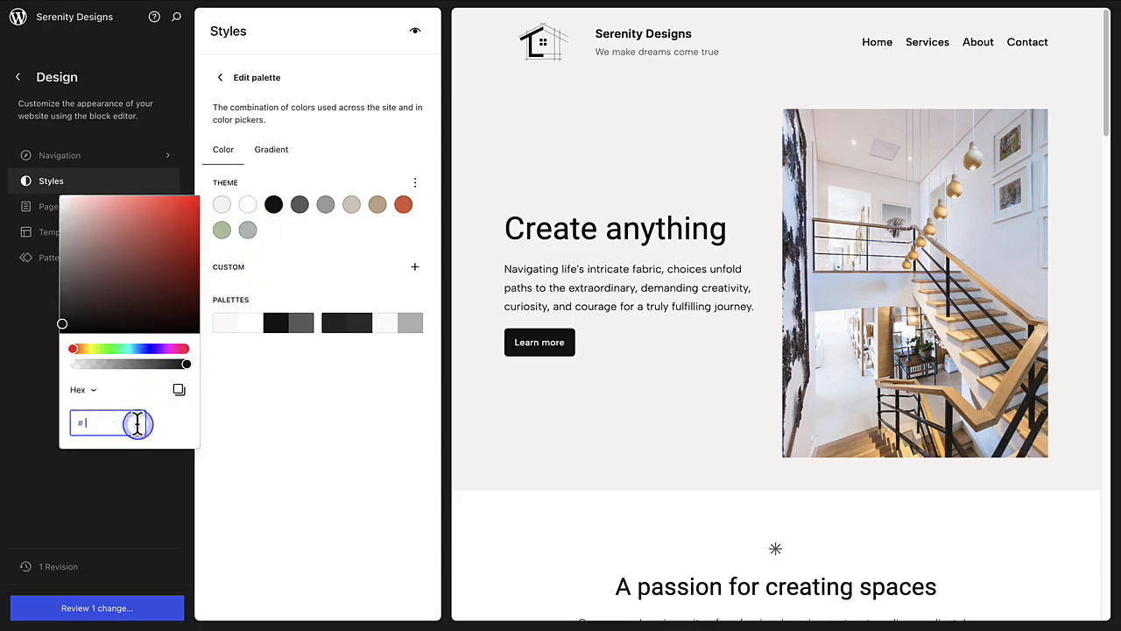
text(8B5E3B)
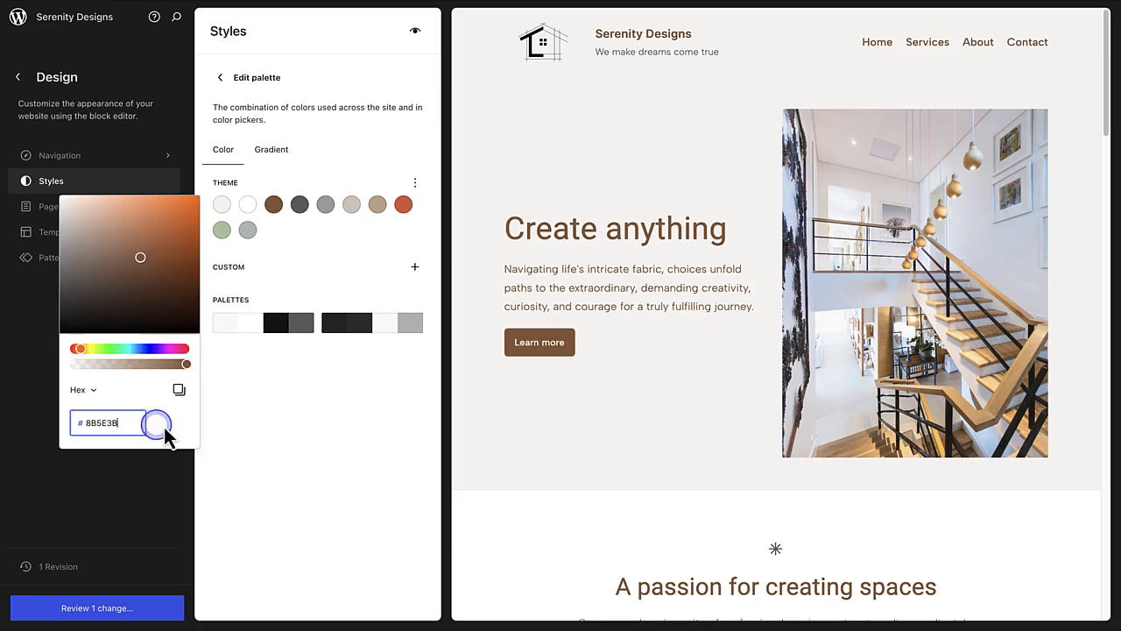
click(531, 435)
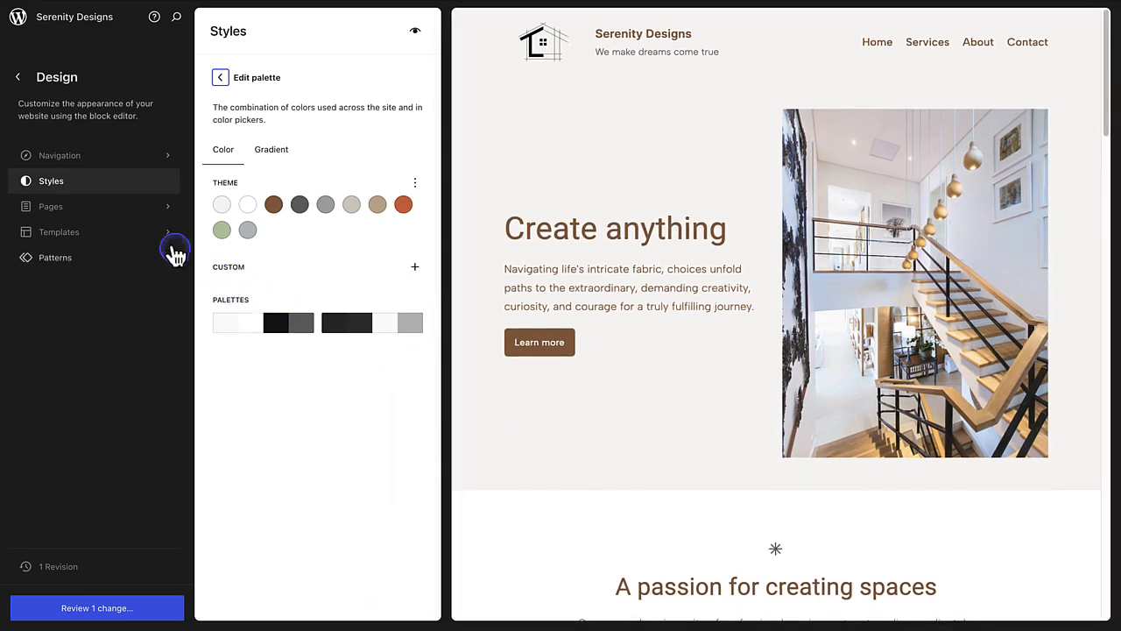
Open the Services page for editing and view the Contact category of the pattern library.
click(120, 215)
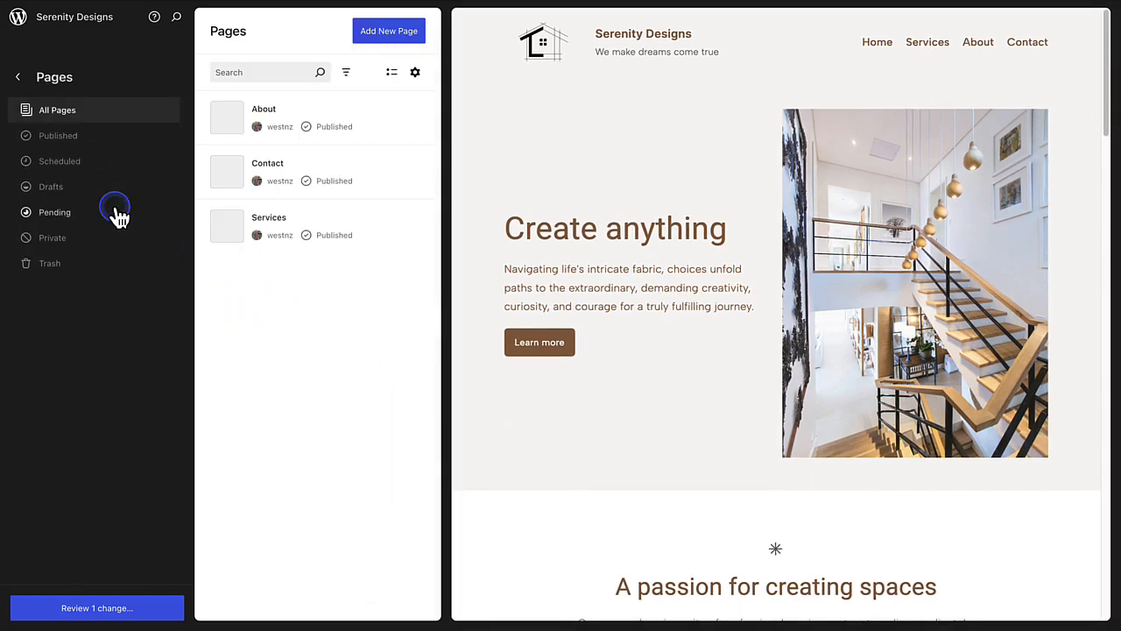
click(306, 226)
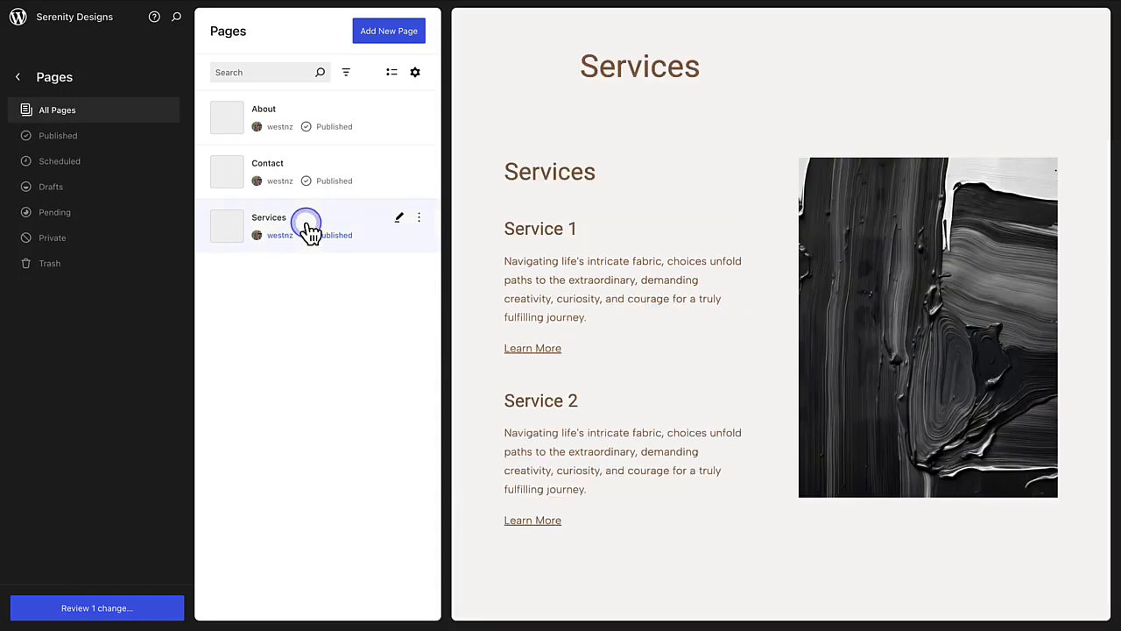
click(656, 232)
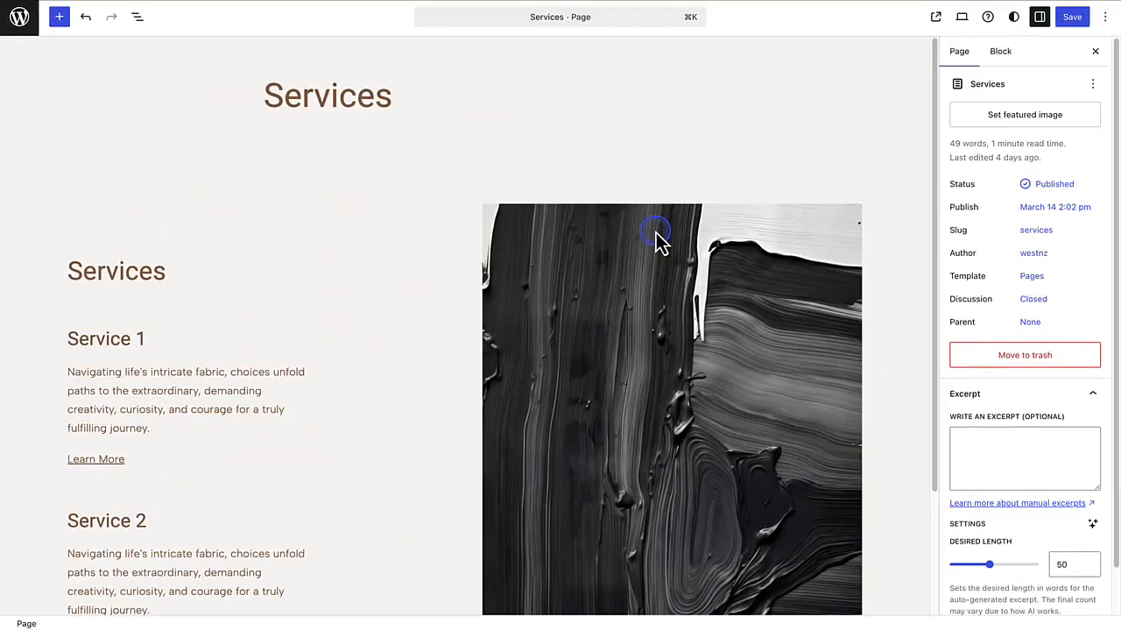
click(58, 16)
click(72, 52)
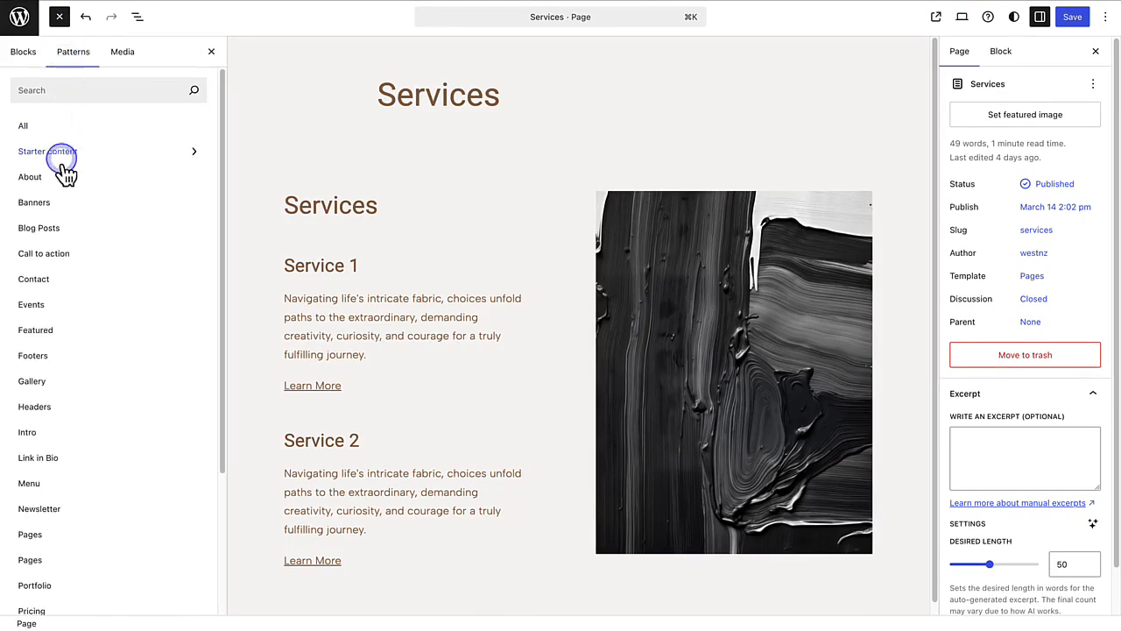
click(50, 277)
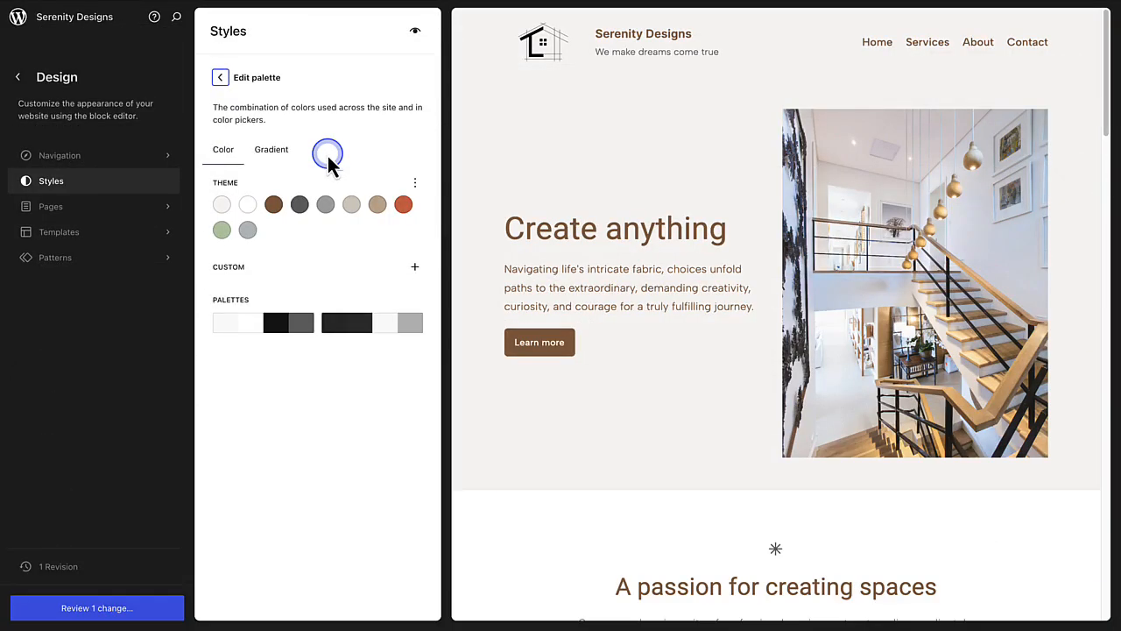
Reset the palette's theme colors and add a custom color #F8F4F2 named "Warm off-white".
click(416, 184)
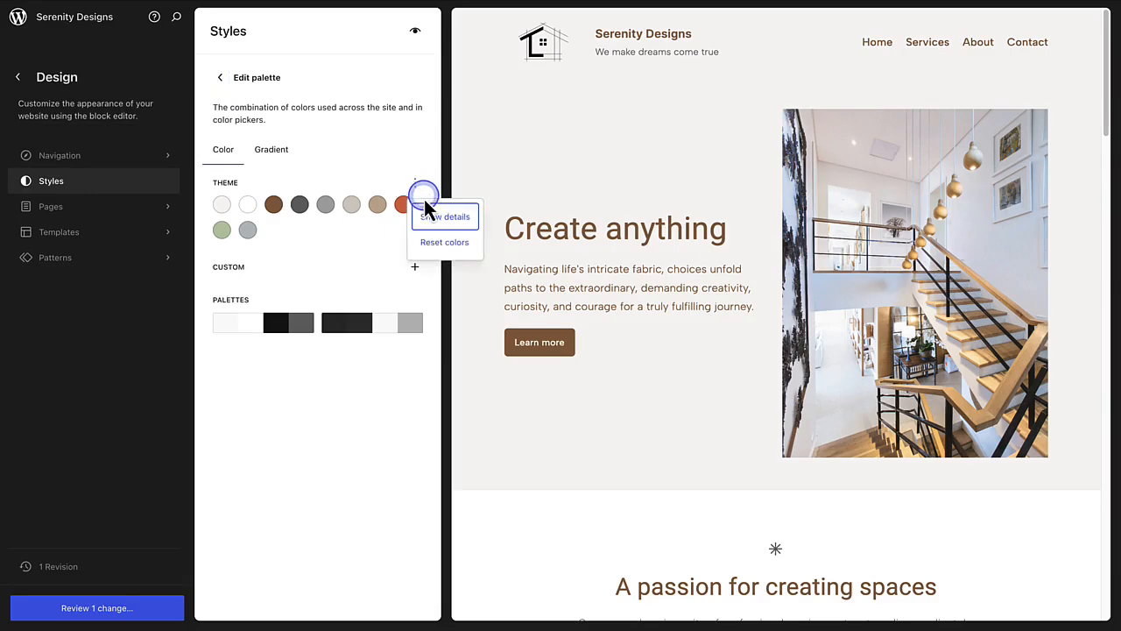
click(438, 242)
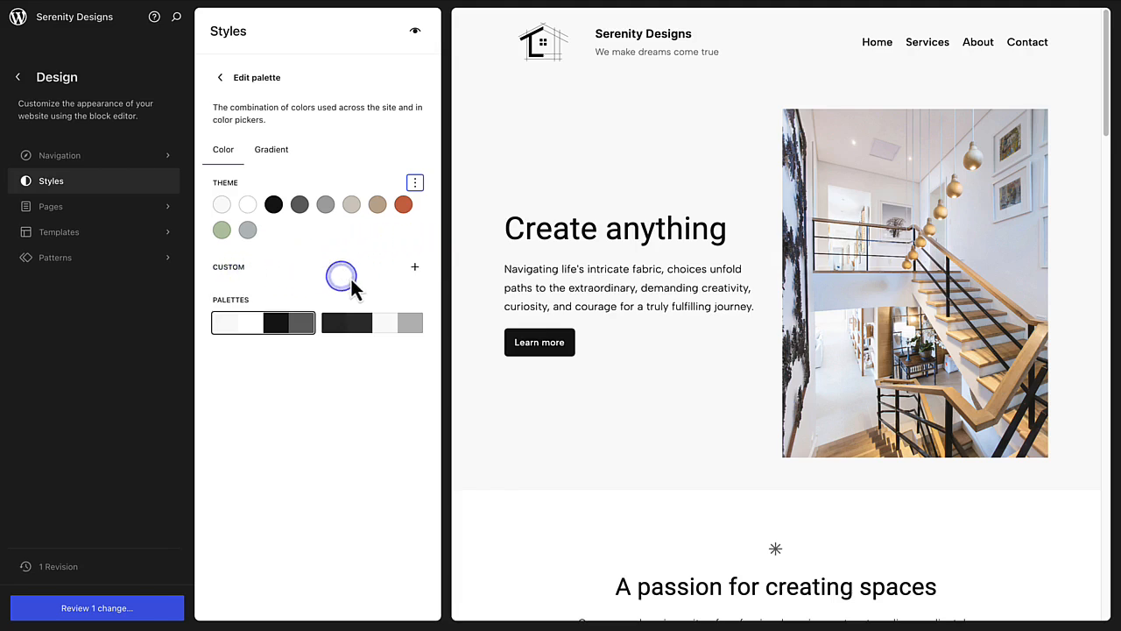
click(416, 267)
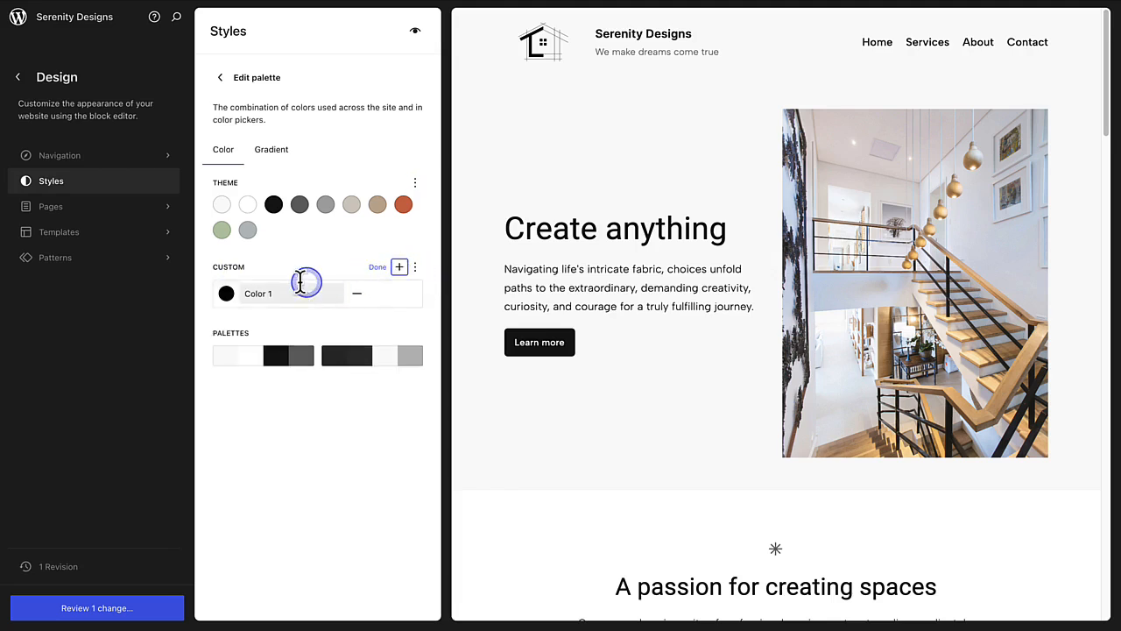
click(226, 295)
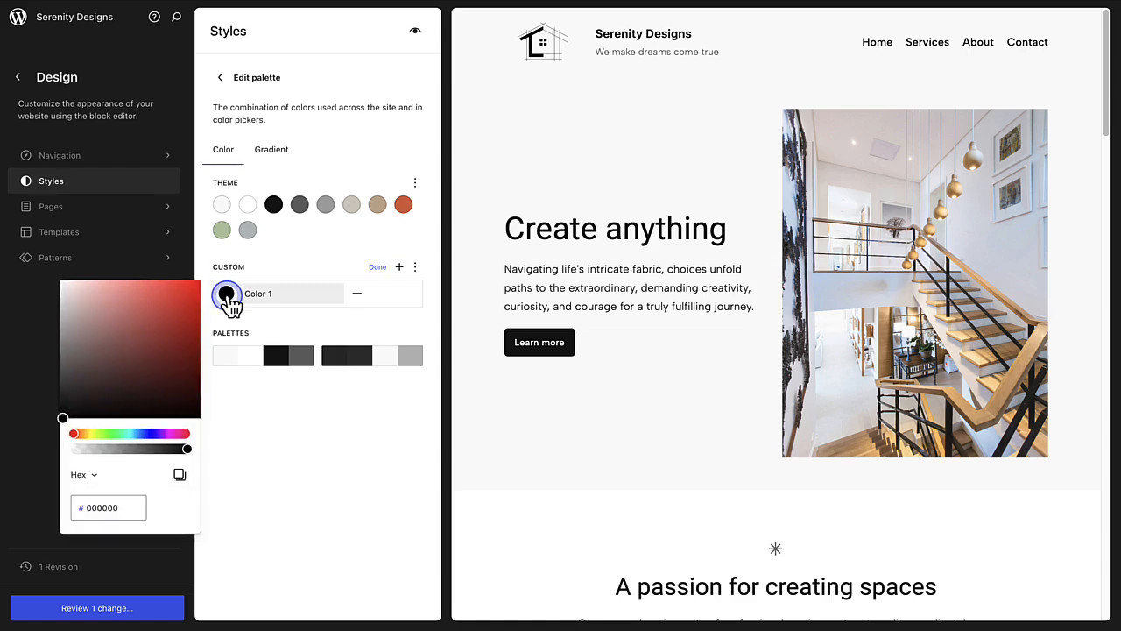
mouse_move(131, 507)
mouse_down()
mouse_move(96, 507)
mouse_move(142, 505)
mouse_up()
text(F8F4F2)
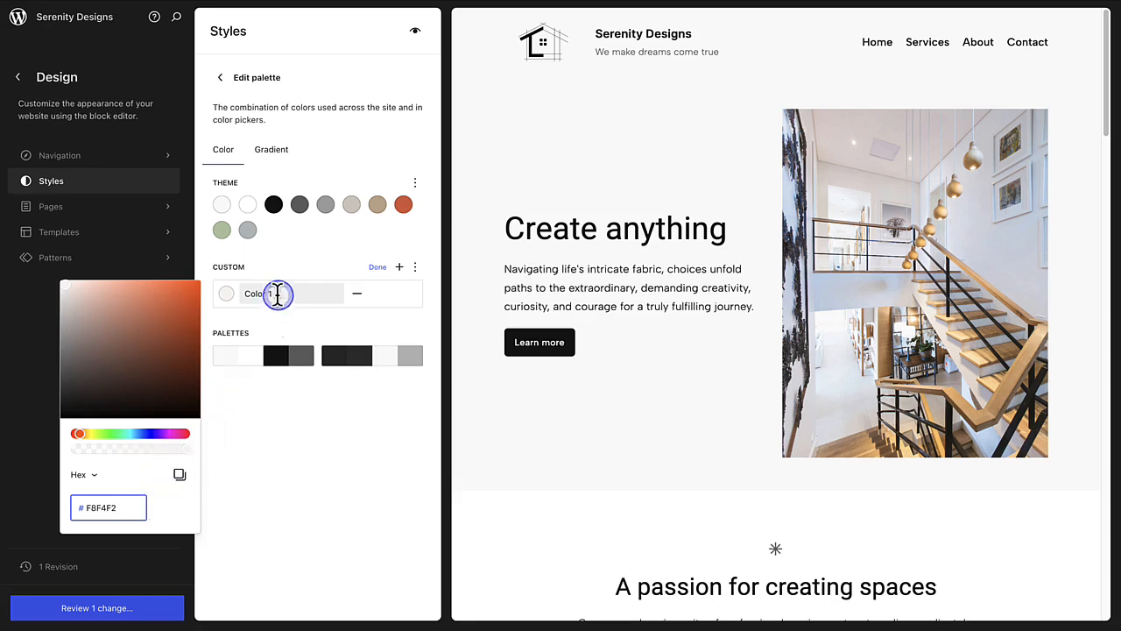
drag(277, 293, 240, 293)
text(Warm off-white)
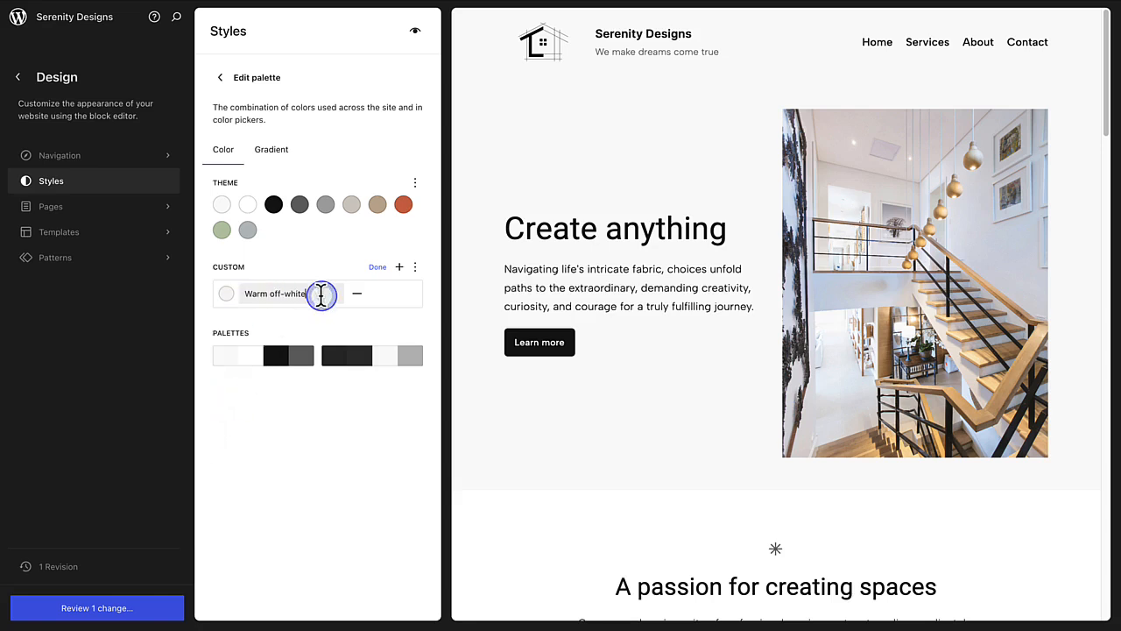
click(377, 267)
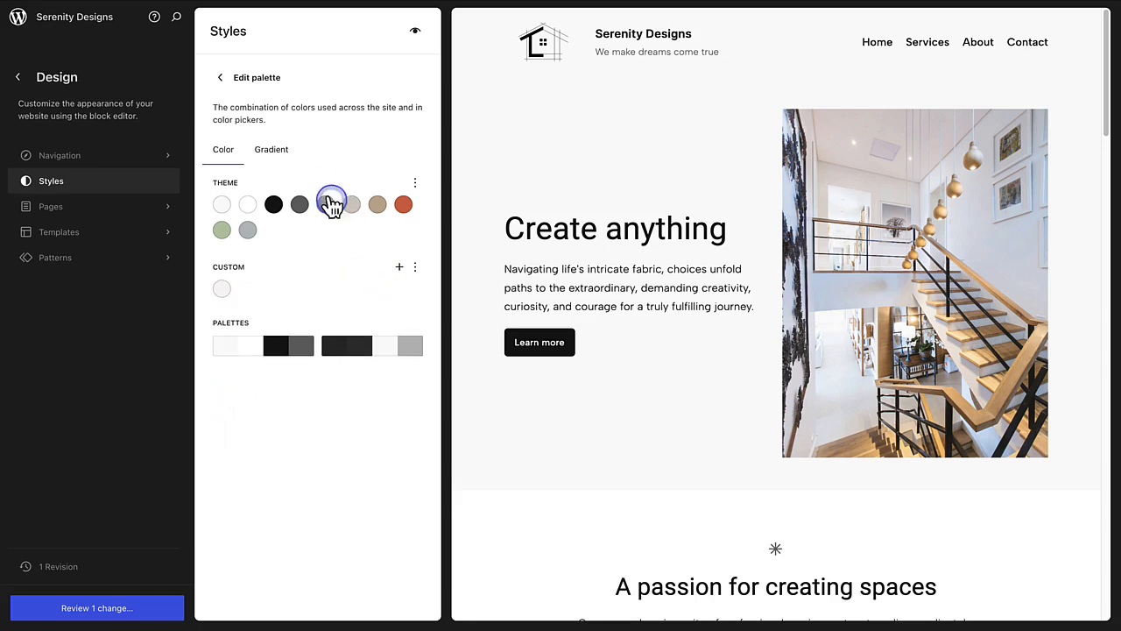
Try the custom "Warm off-white" color as the site background, and clear it again.
click(223, 79)
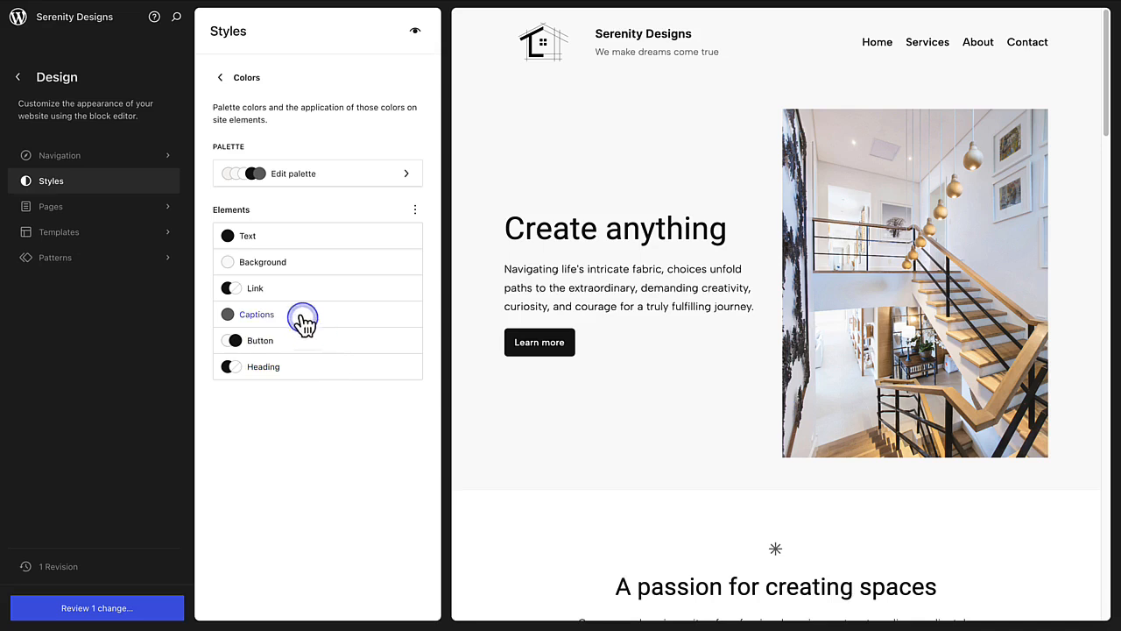
click(261, 266)
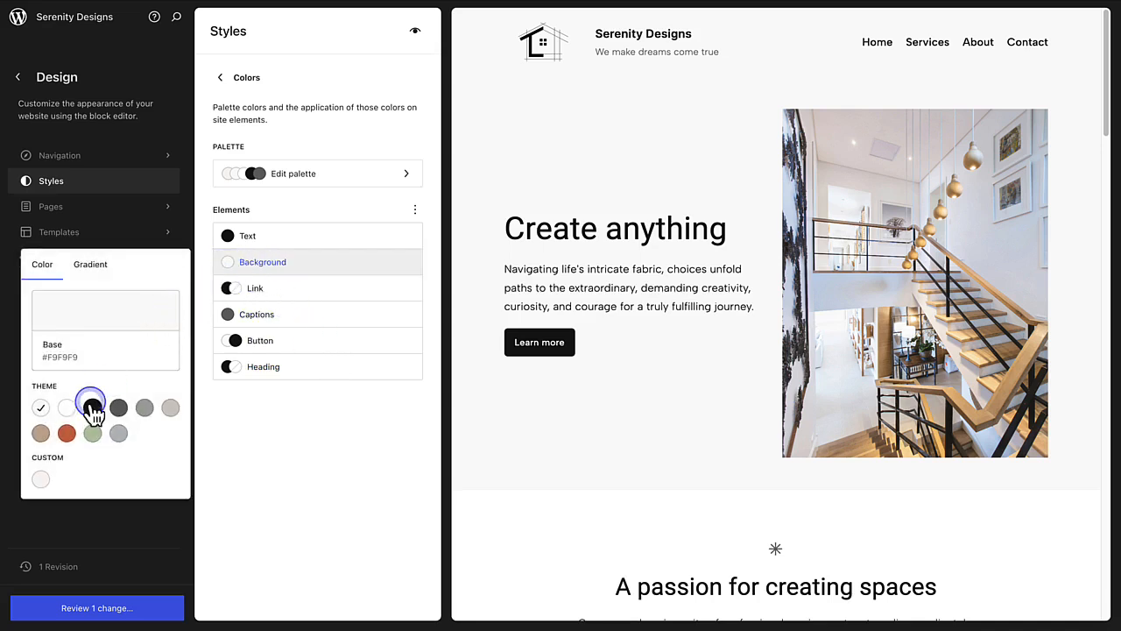
click(44, 478)
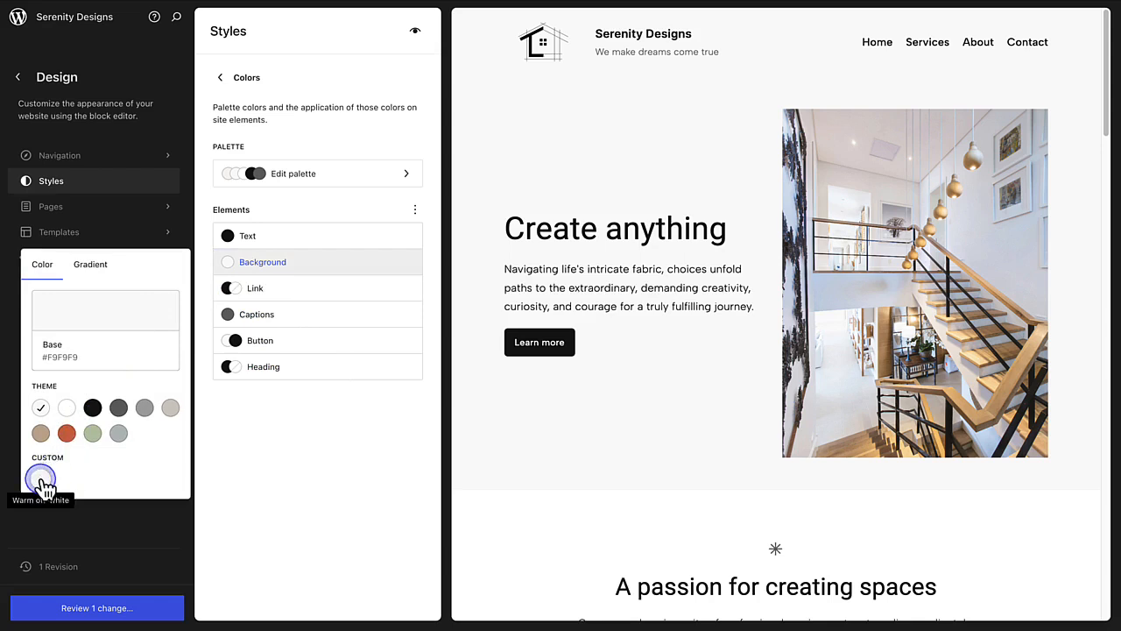
click(41, 480)
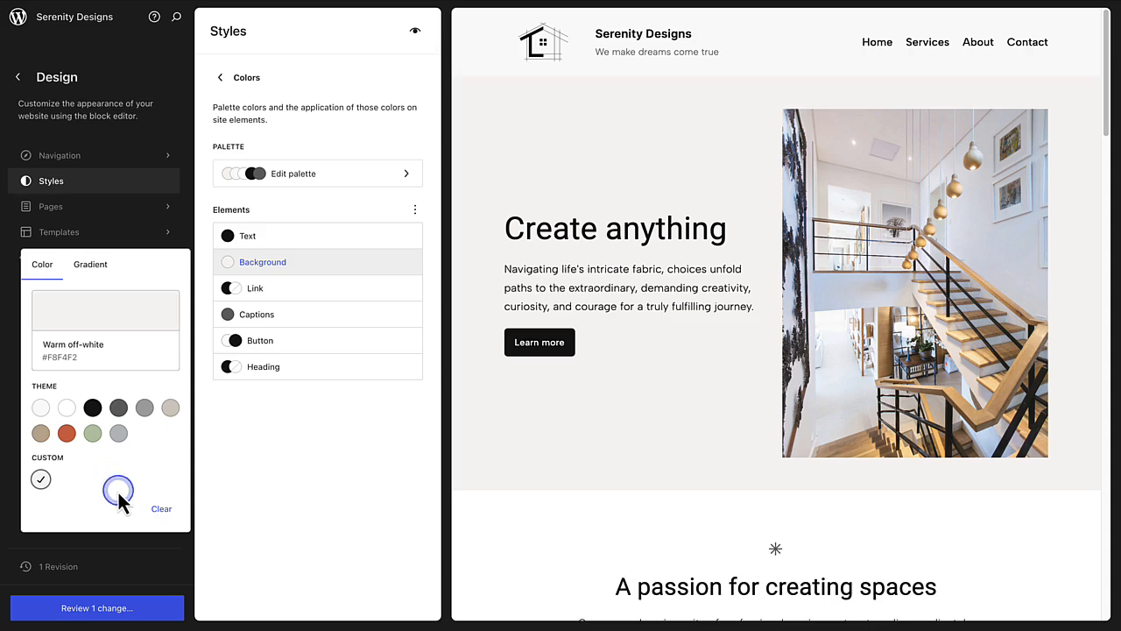
click(163, 510)
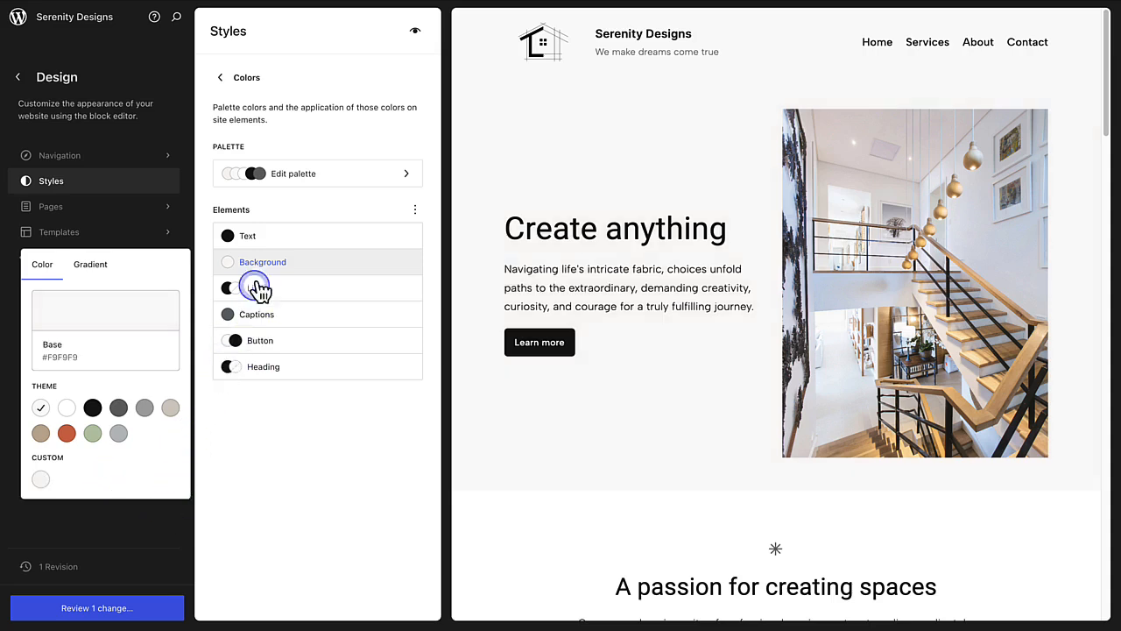
Choose the dark preset palette, and change the third theme color of the palette to the blue #272B7A.
click(273, 177)
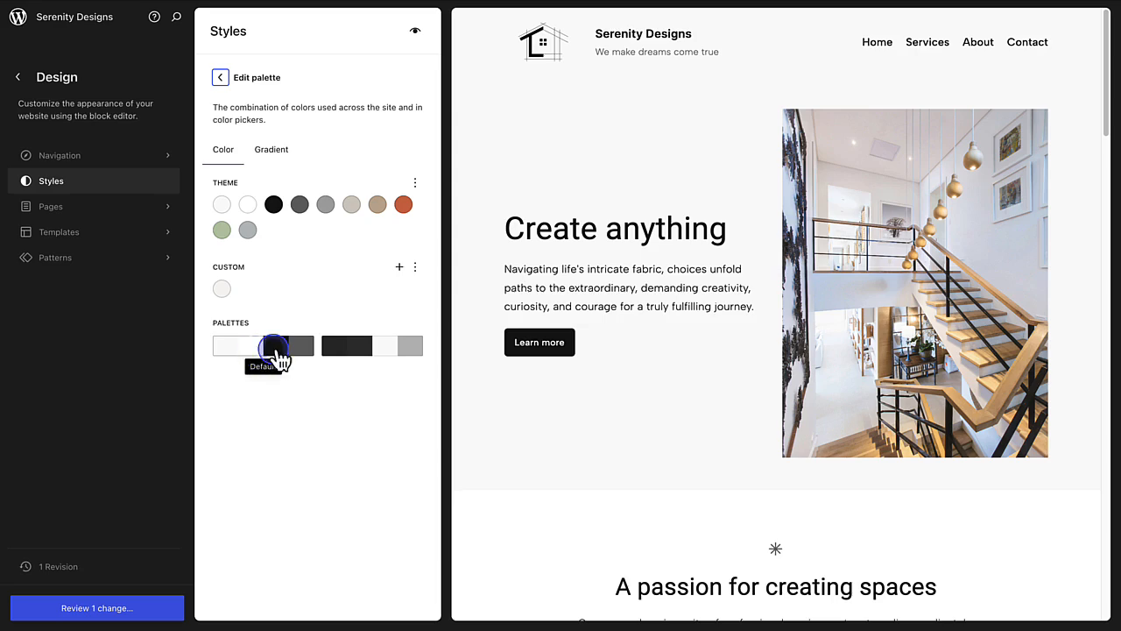
click(371, 348)
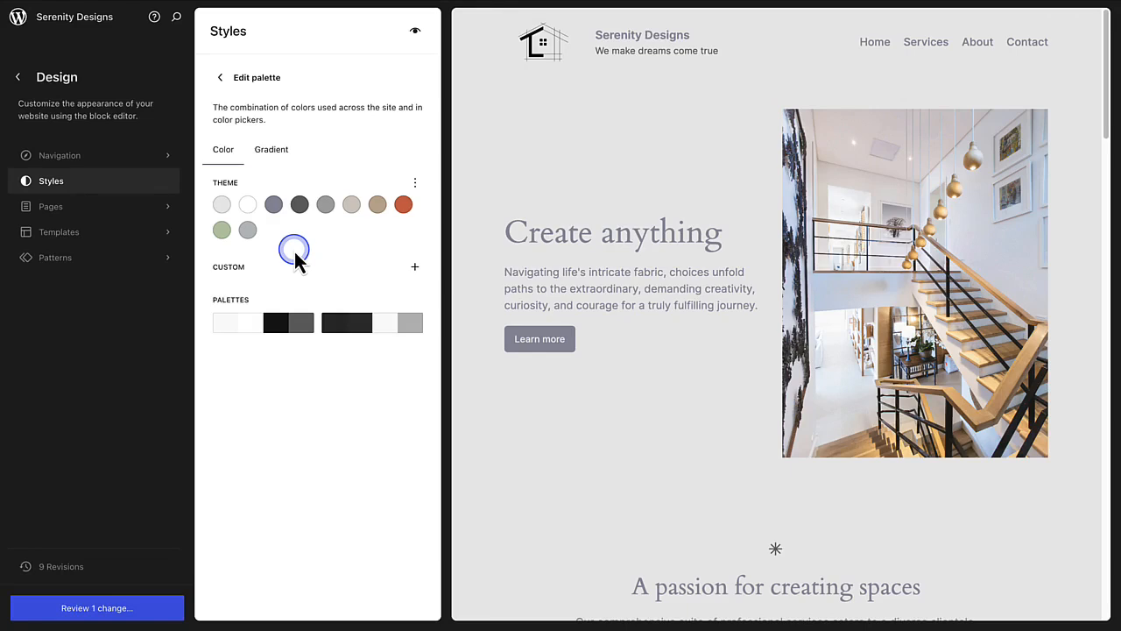
click(273, 206)
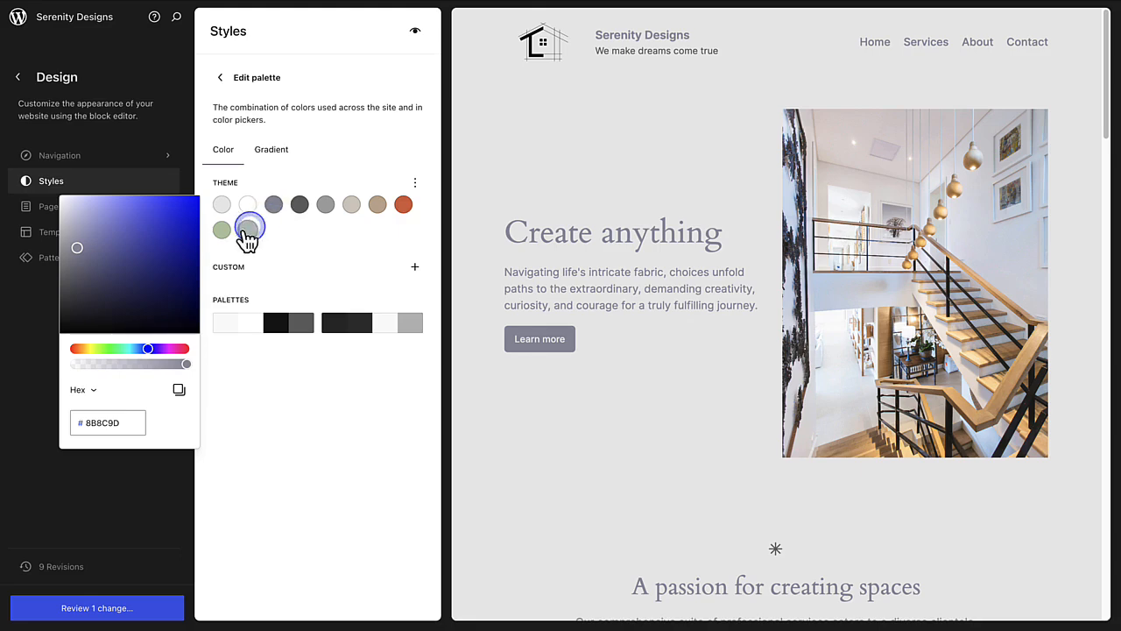
click(154, 269)
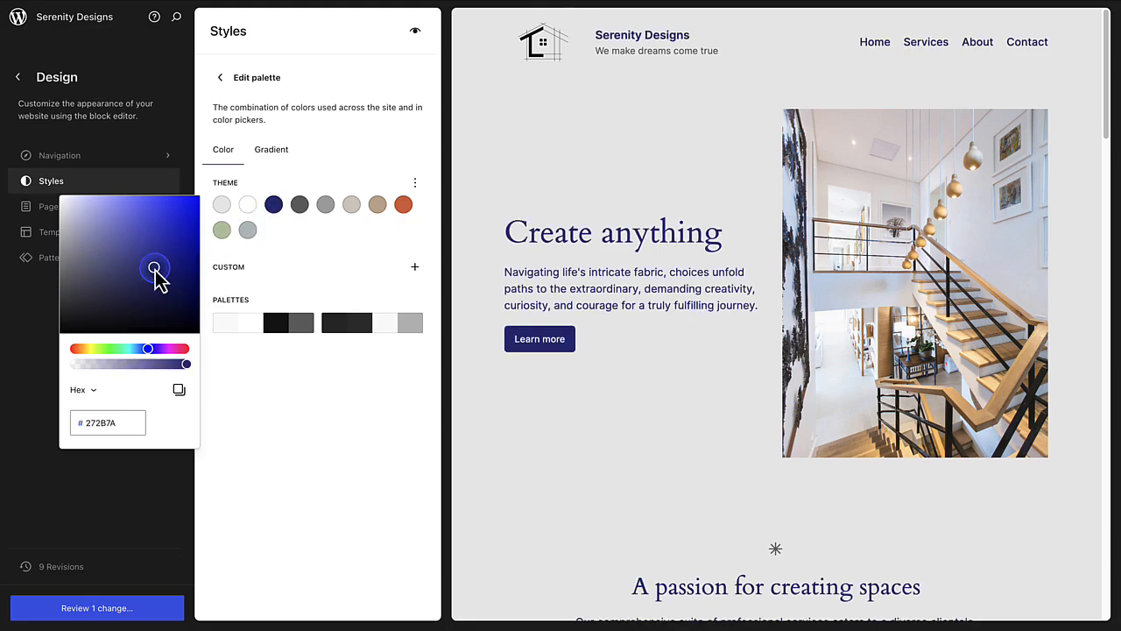
click(338, 226)
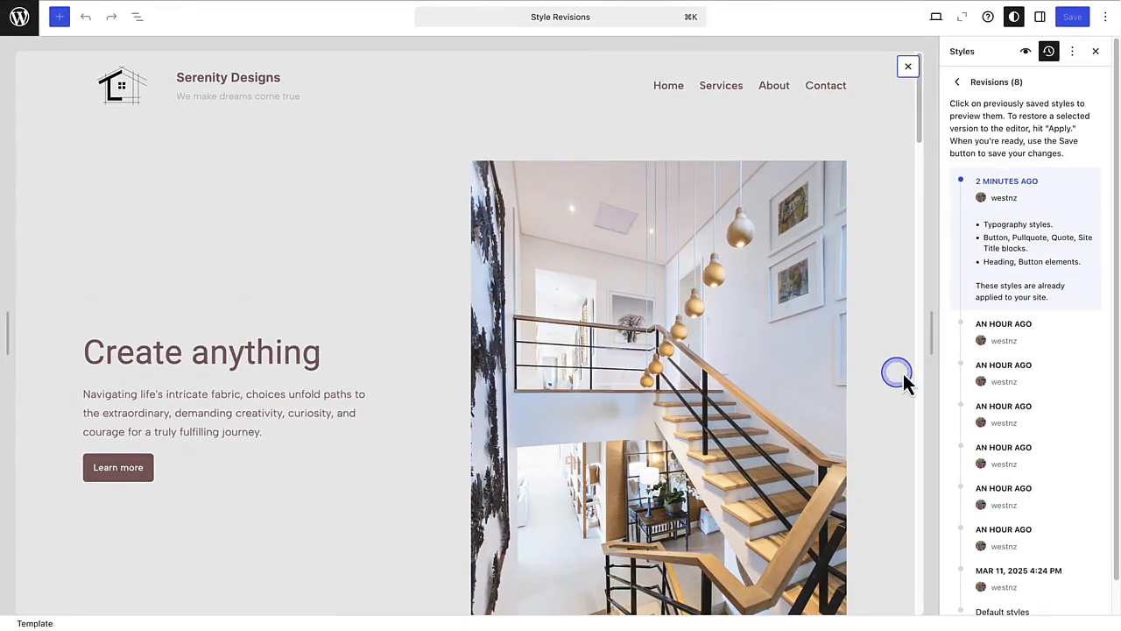
Preview two earlier color revisions of the site styles, and reset the styles to the Twenty Twenty-Four defaults.
scroll(1116, 289, down, 2)
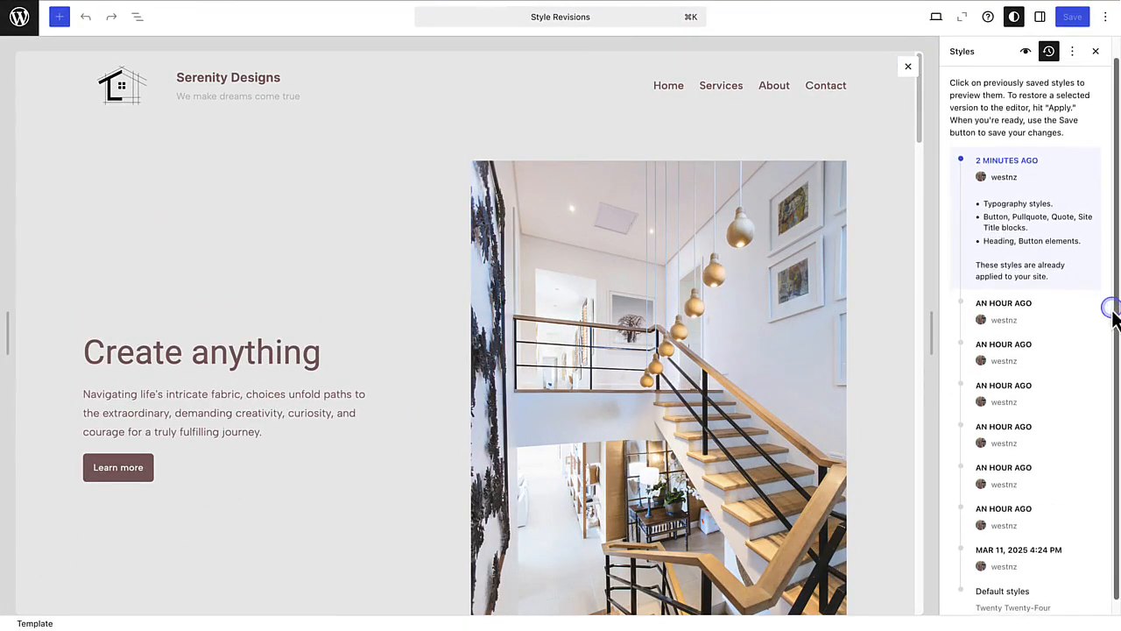
click(1036, 418)
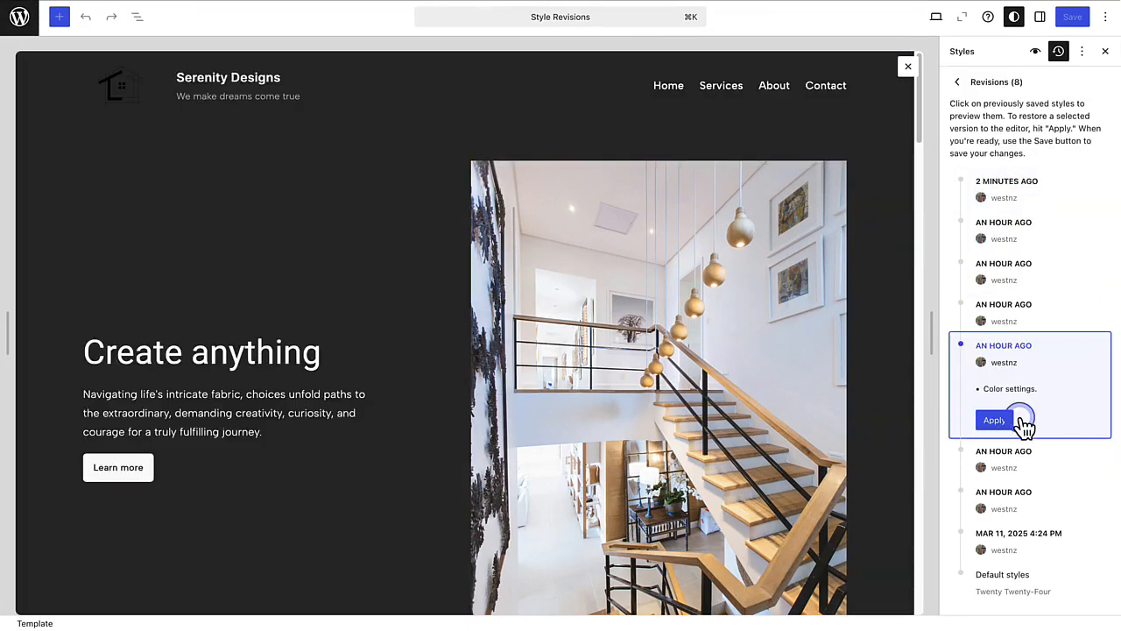
click(1010, 467)
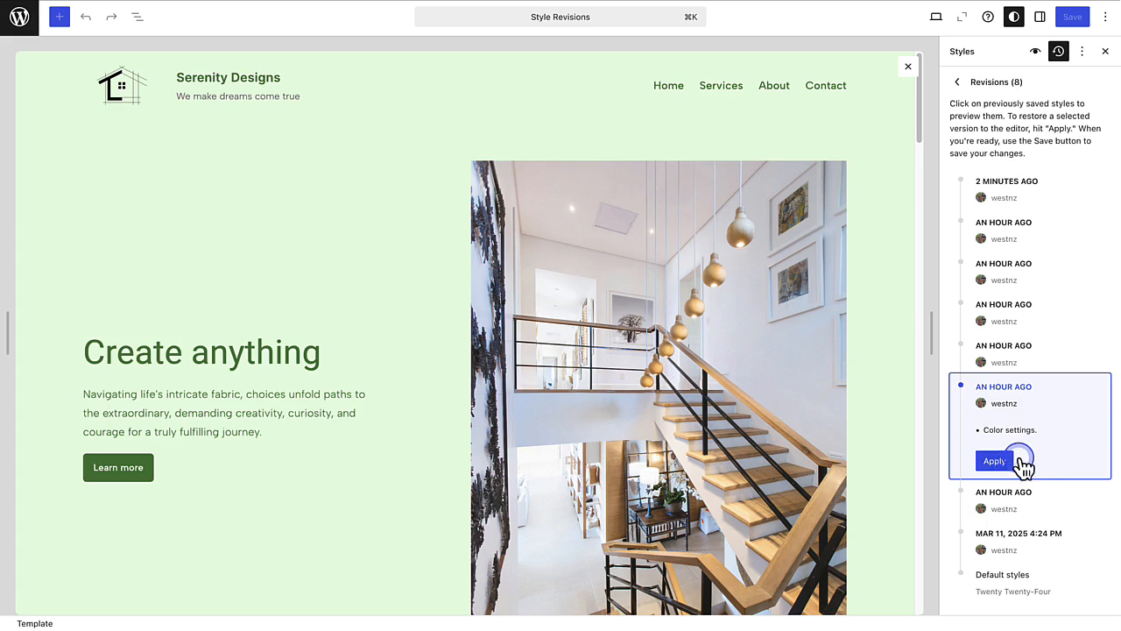
click(1015, 586)
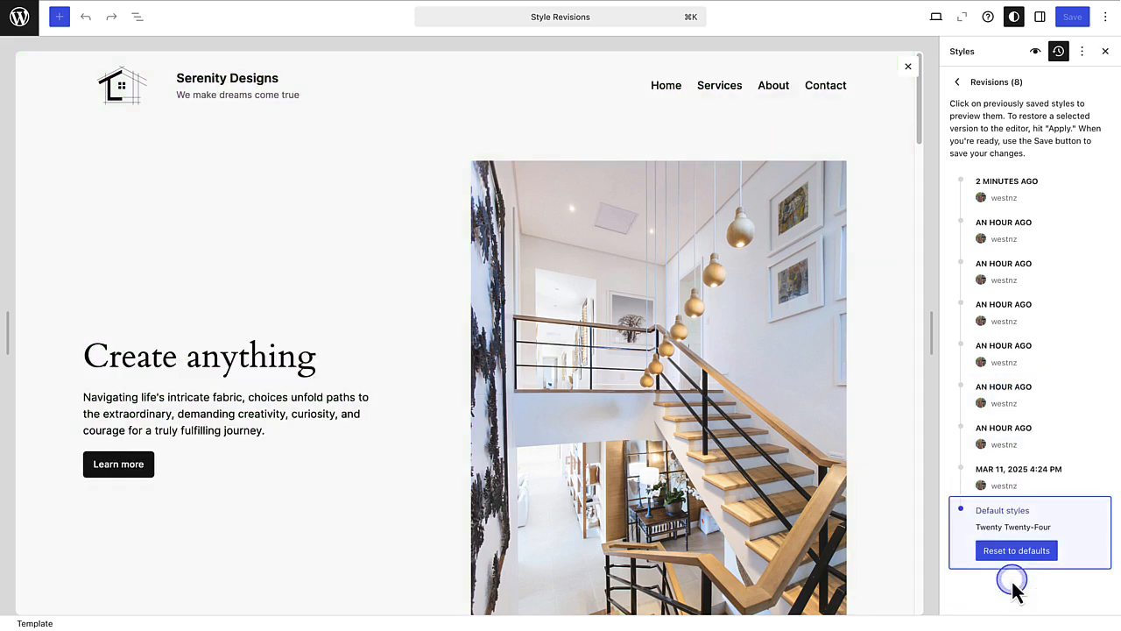
click(1016, 554)
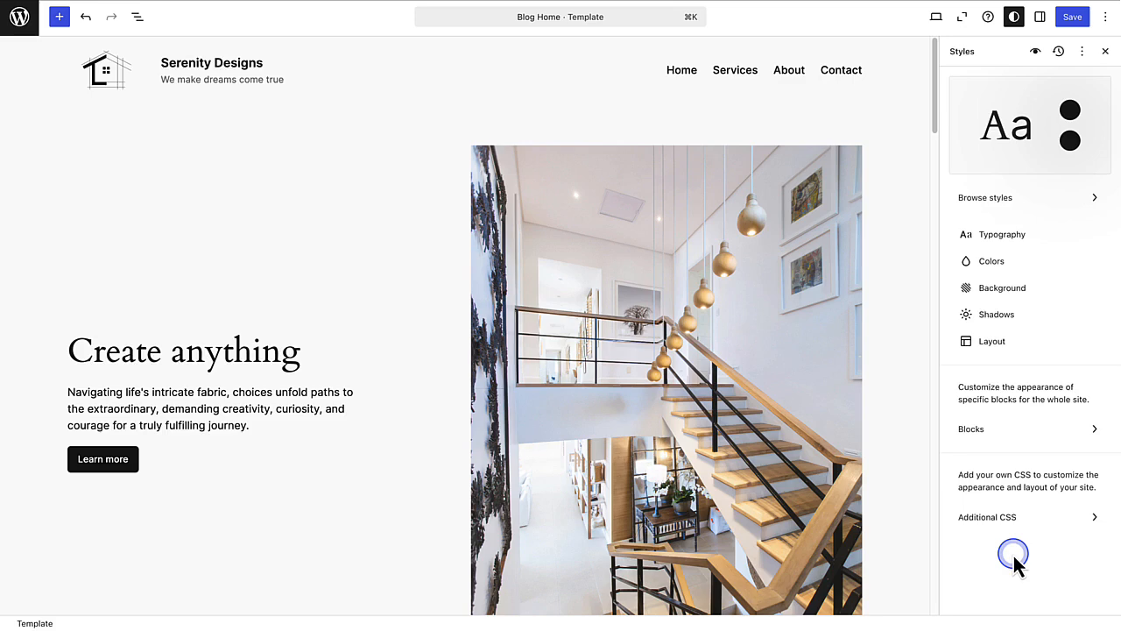
Apply the Ice style variation to the site, check it down the whole homepage, and save the changes.
click(1027, 213)
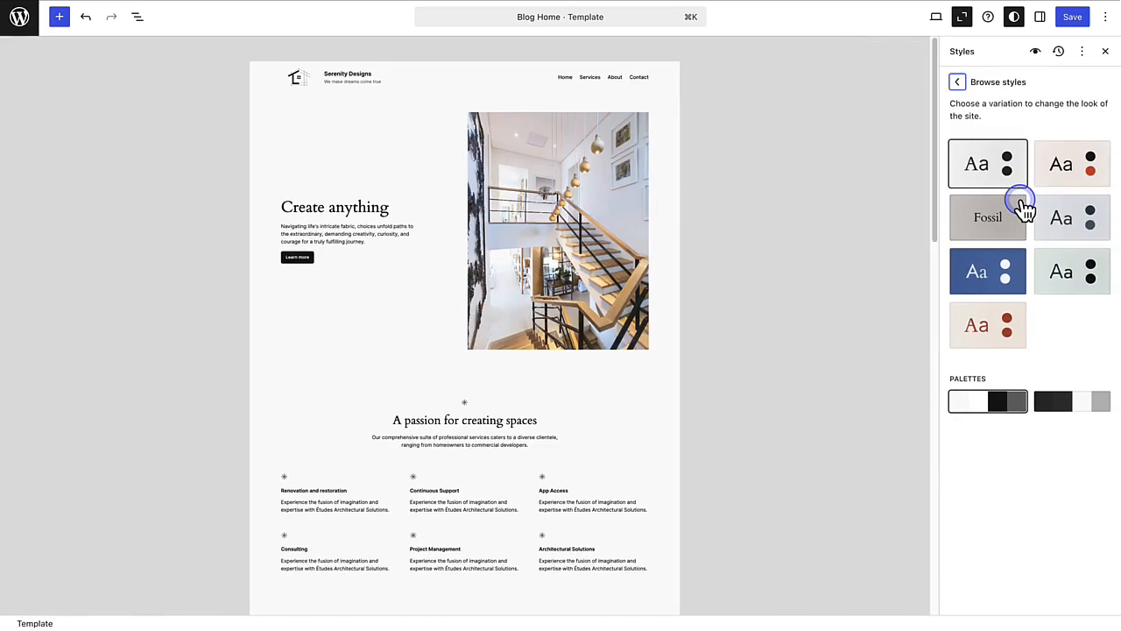
click(1076, 225)
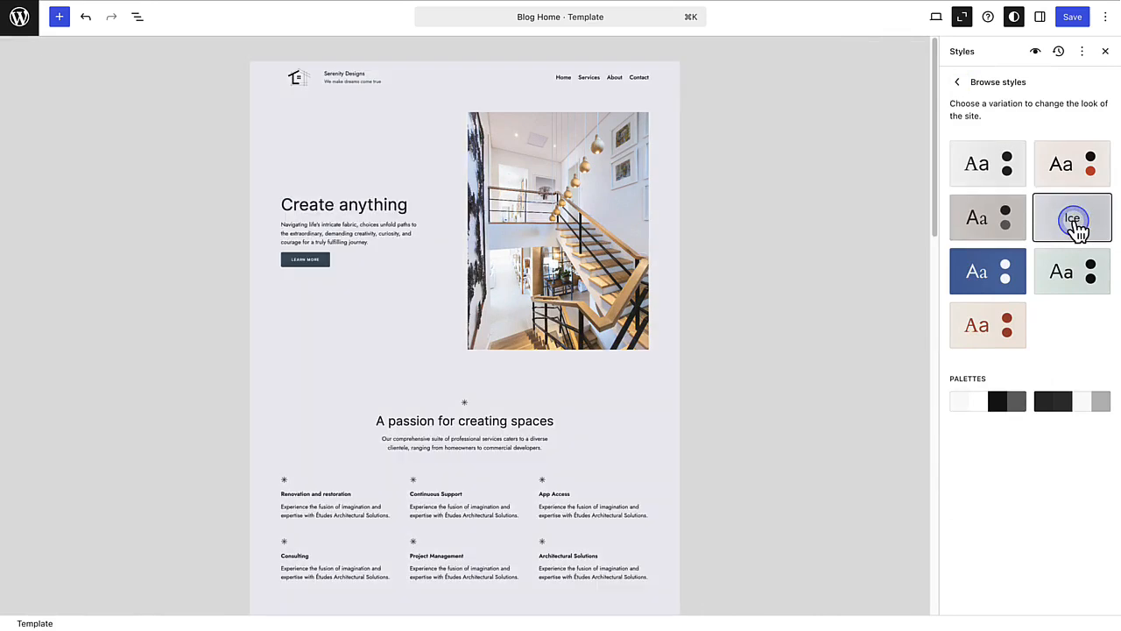
scroll(826, 247, down, 3)
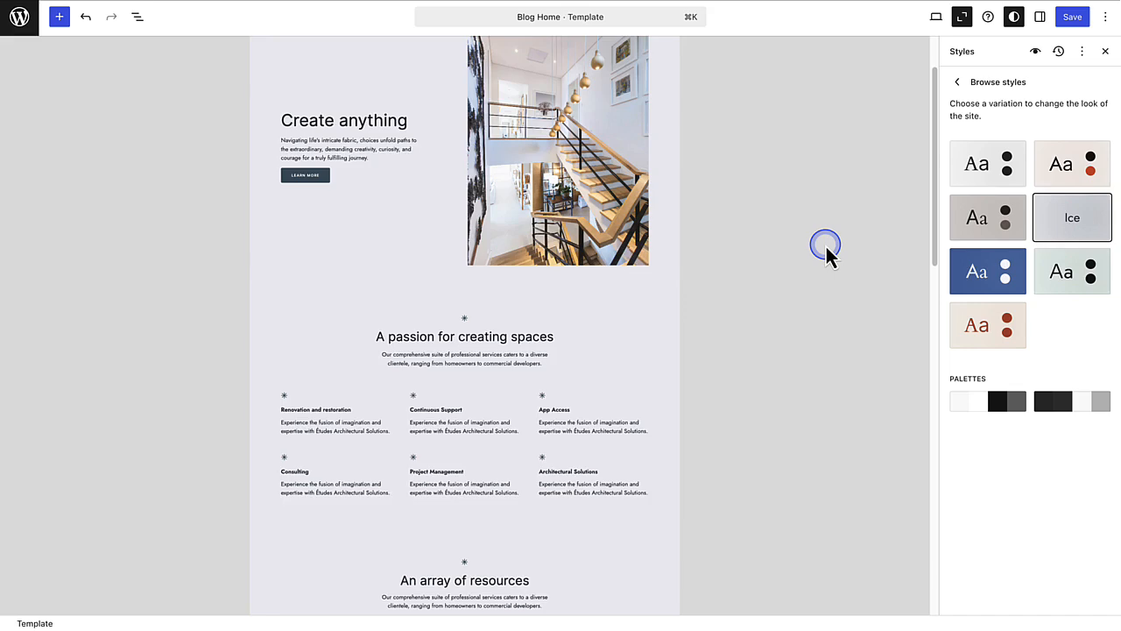
scroll(826, 246, down, 8)
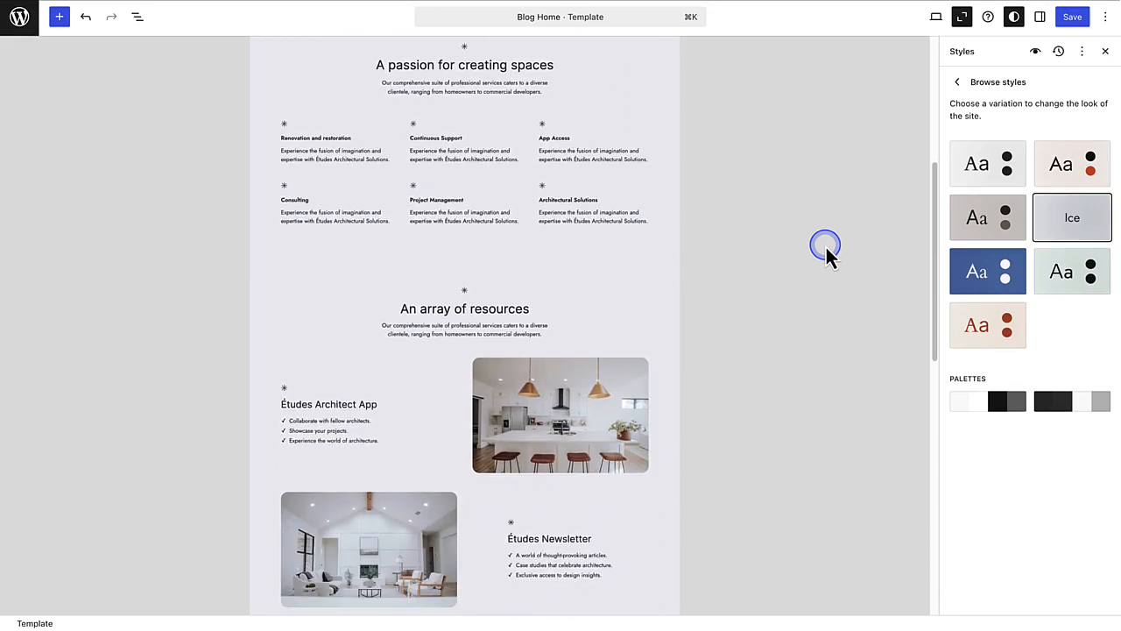
scroll(825, 244, down, 10)
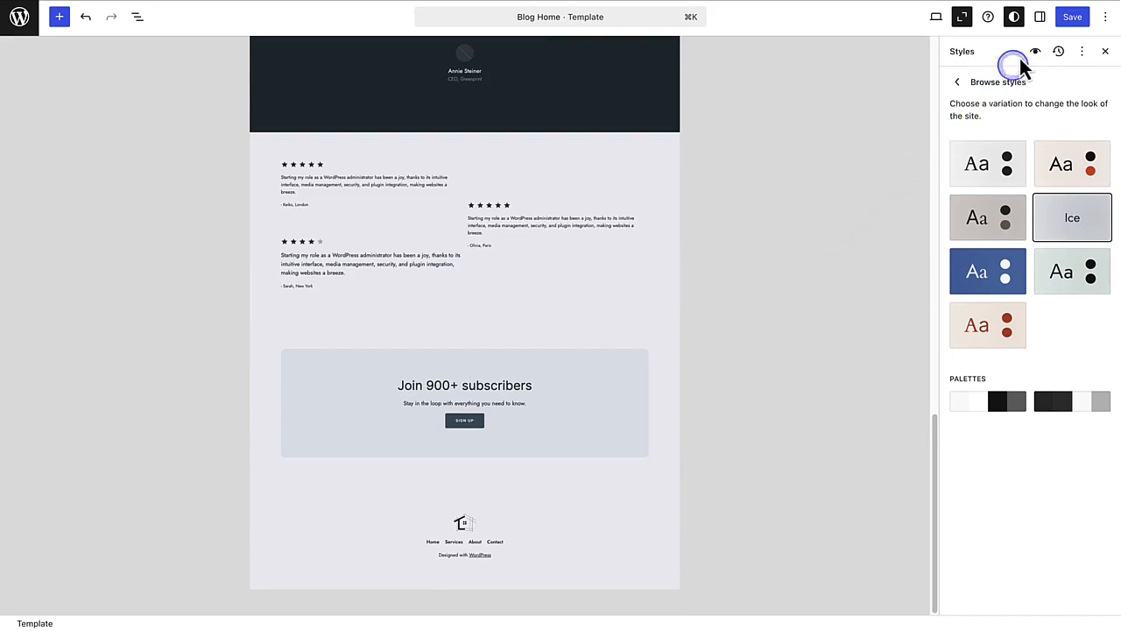
click(1076, 20)
click(1074, 17)
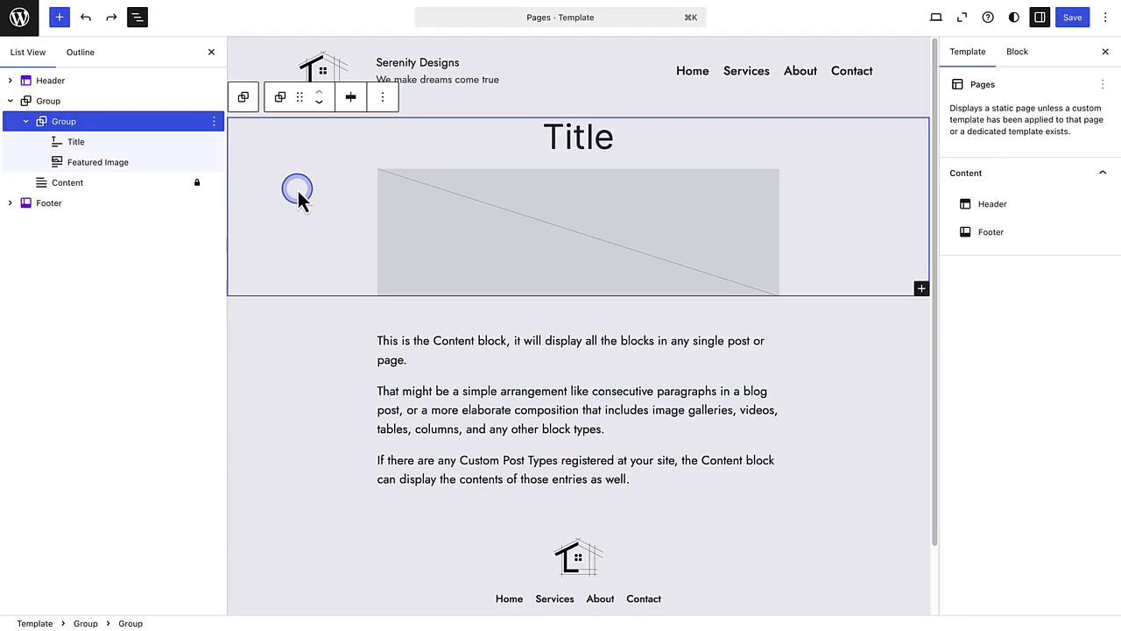
Select the Header, Footer, Title and Content blocks of the Pages template one after another to examine its structure.
click(114, 83)
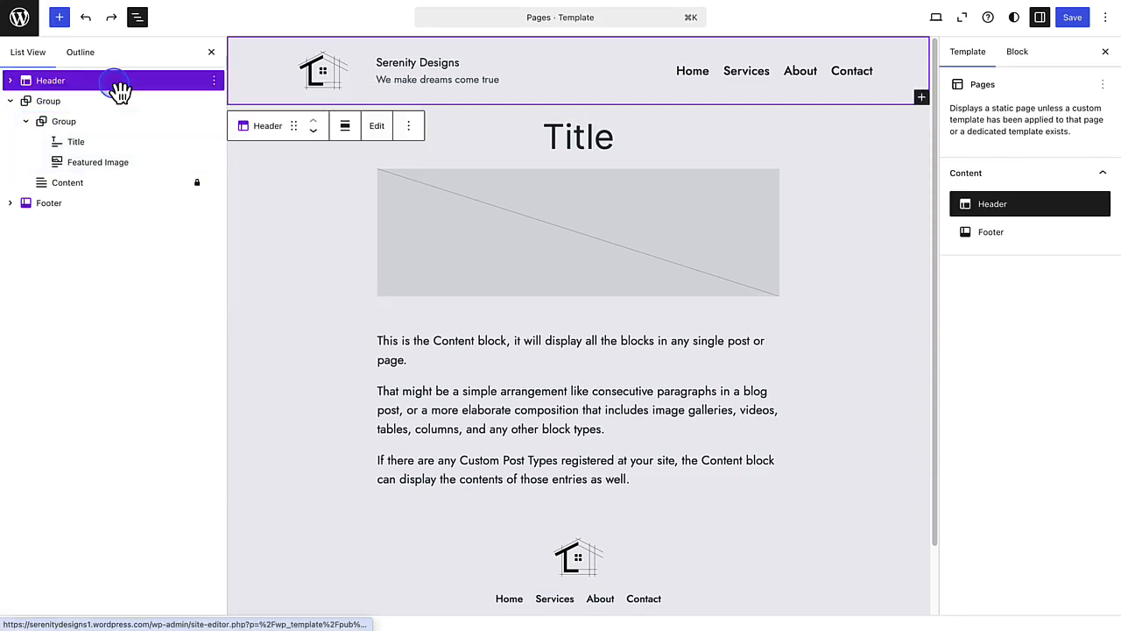
click(76, 208)
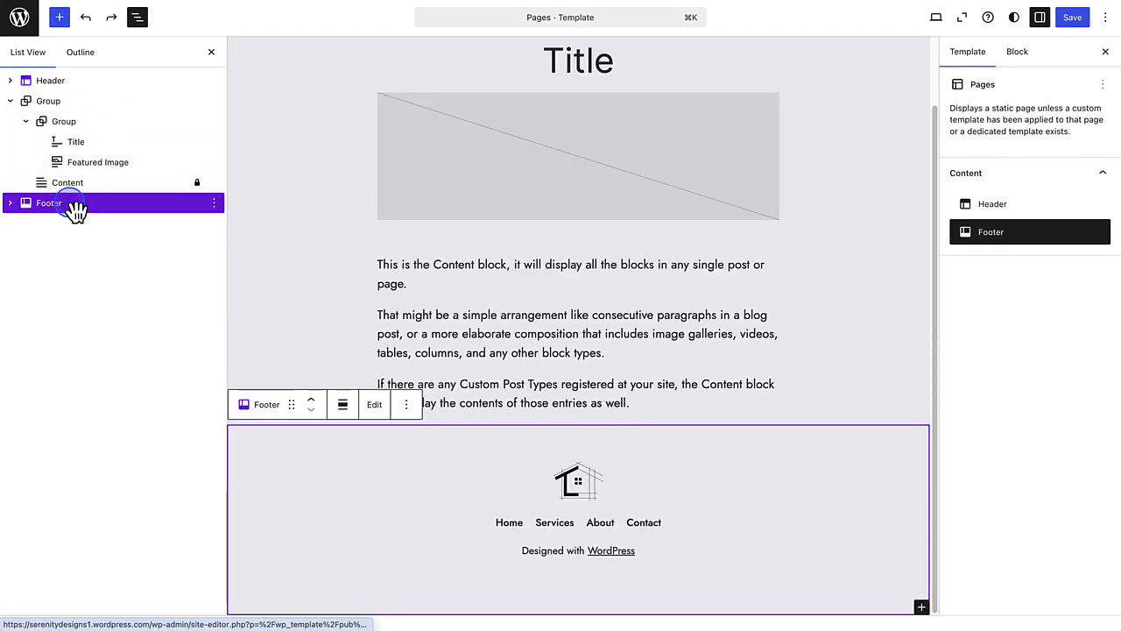
click(81, 142)
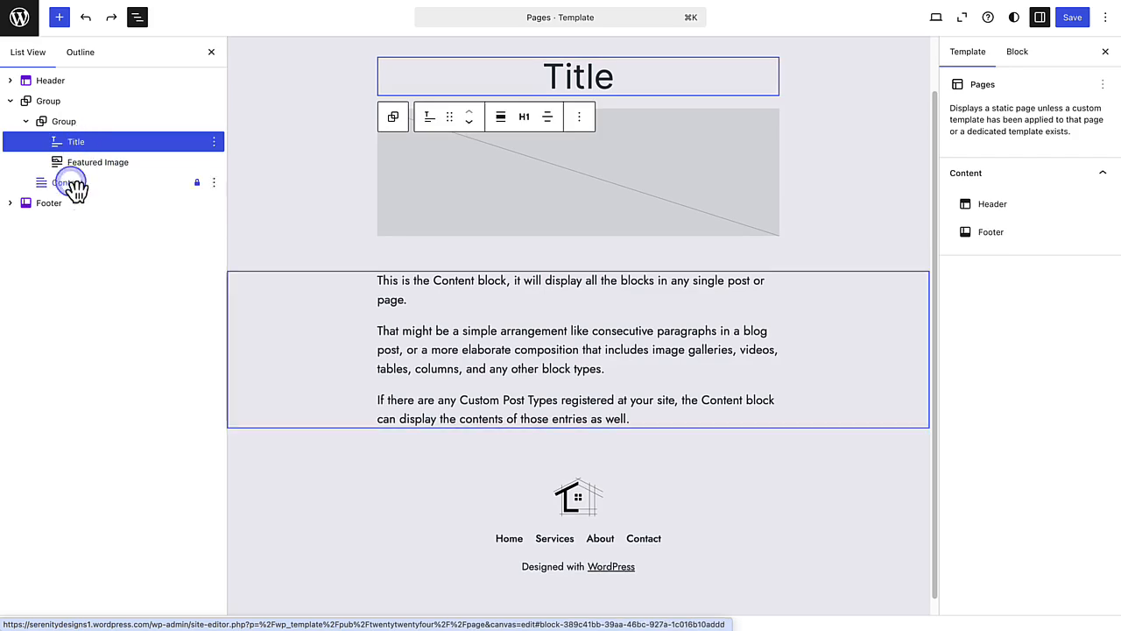
click(70, 184)
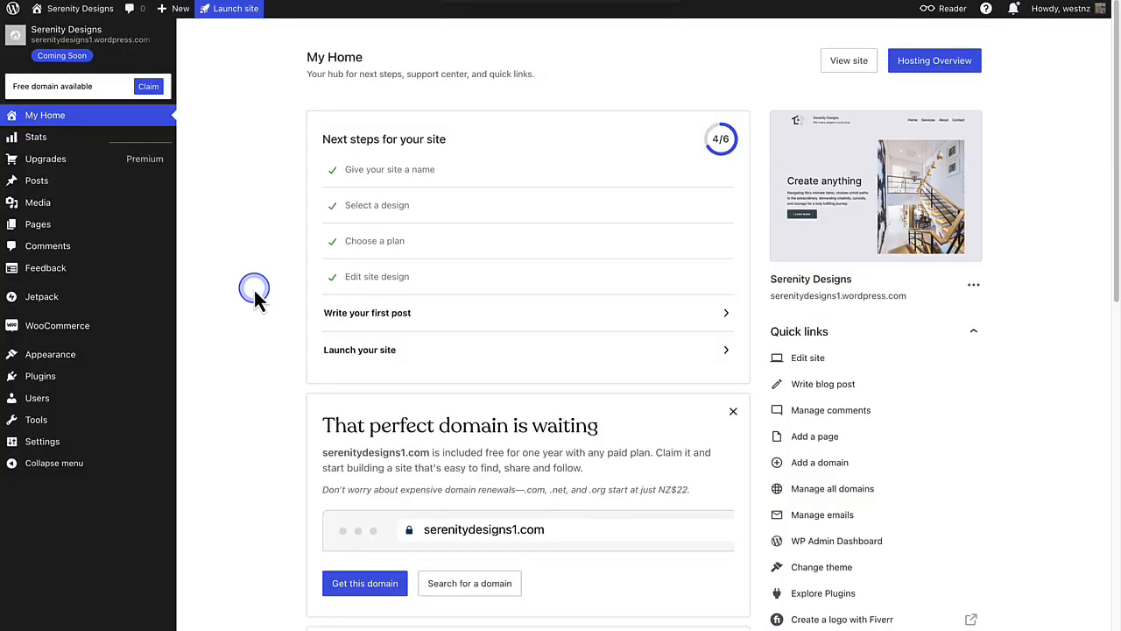
Open the site editor's template list from the site dashboard, and review the Pages template down to its footer.
mouse_move(94, 365)
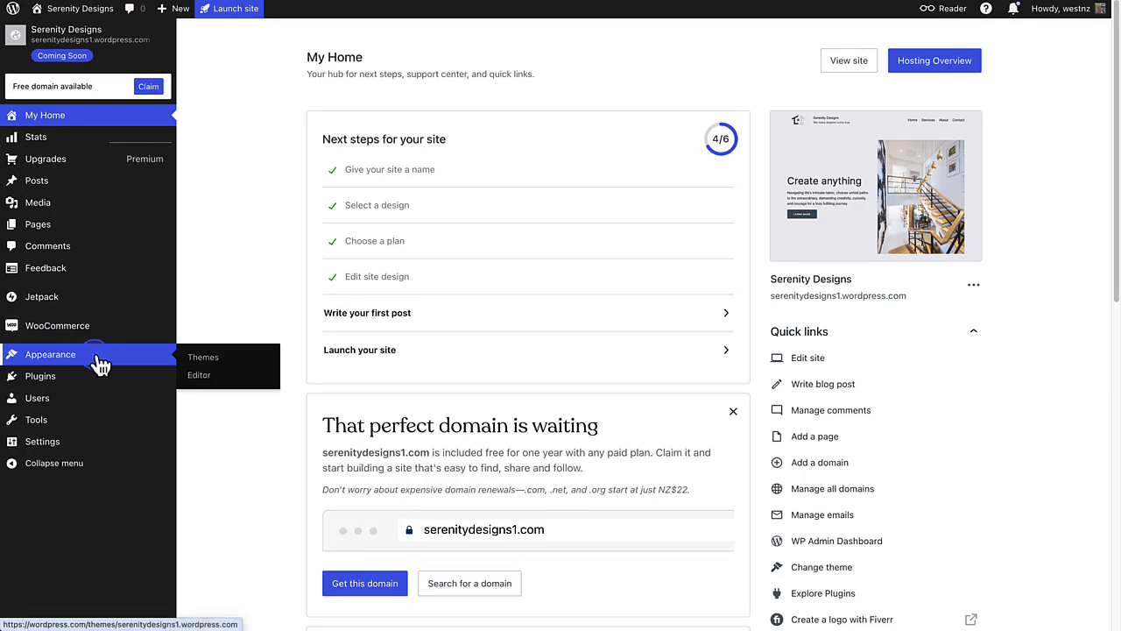
click(203, 378)
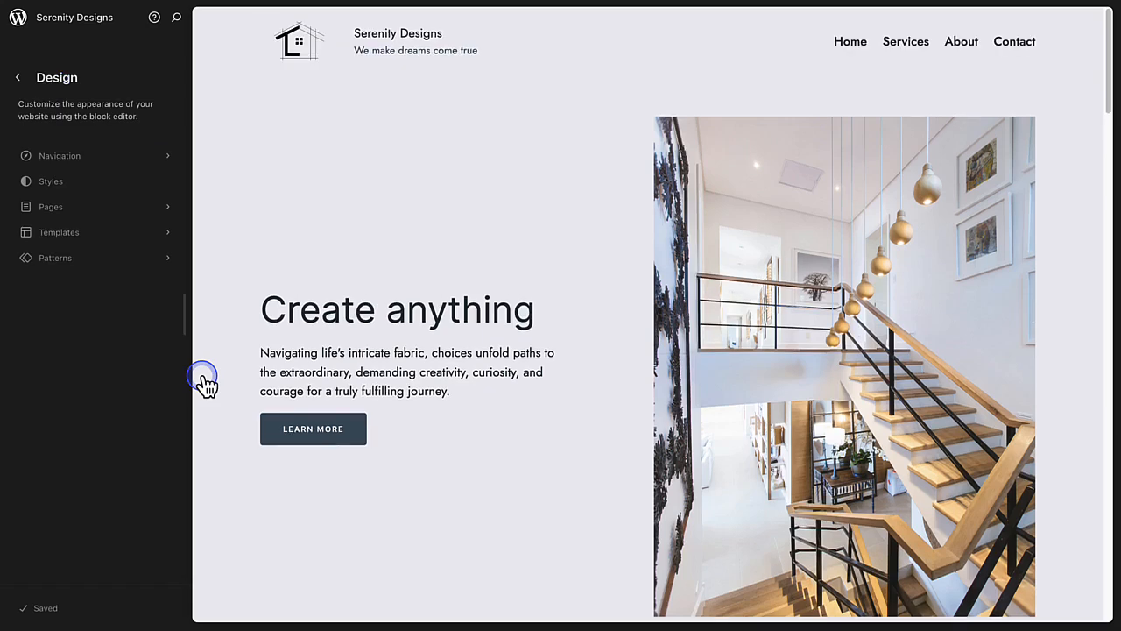
click(49, 235)
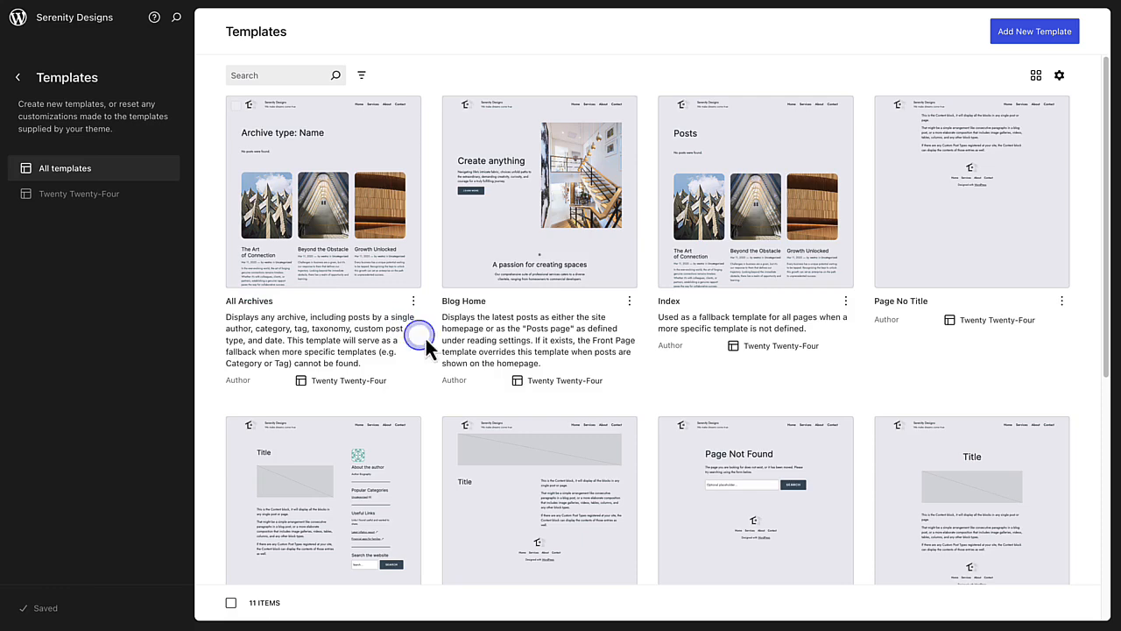
scroll(714, 431, down, 3)
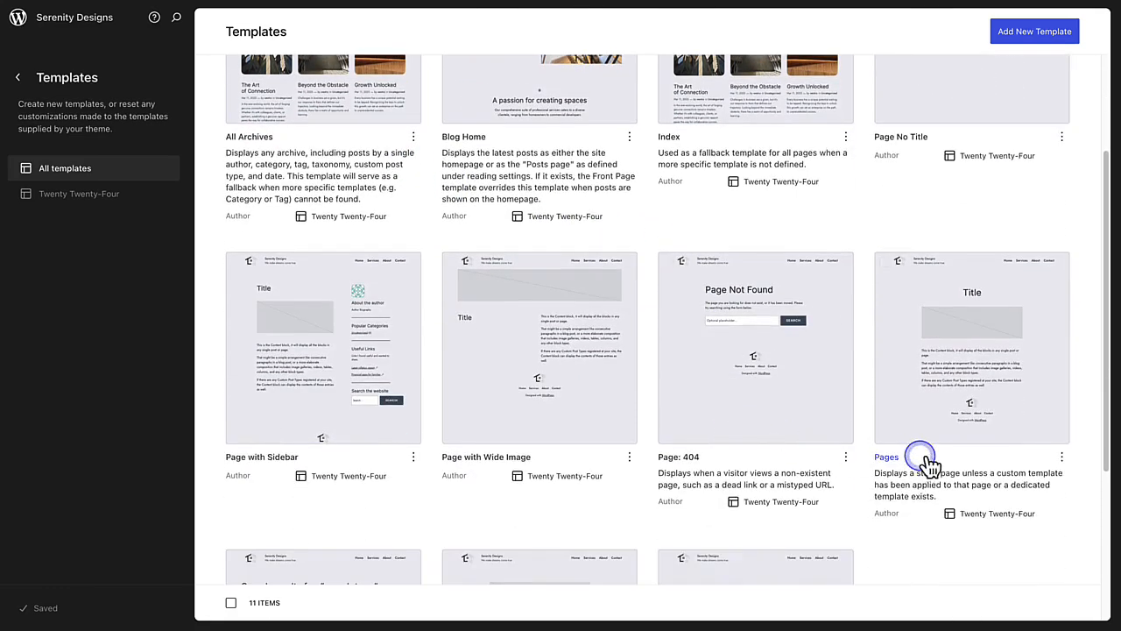
click(979, 395)
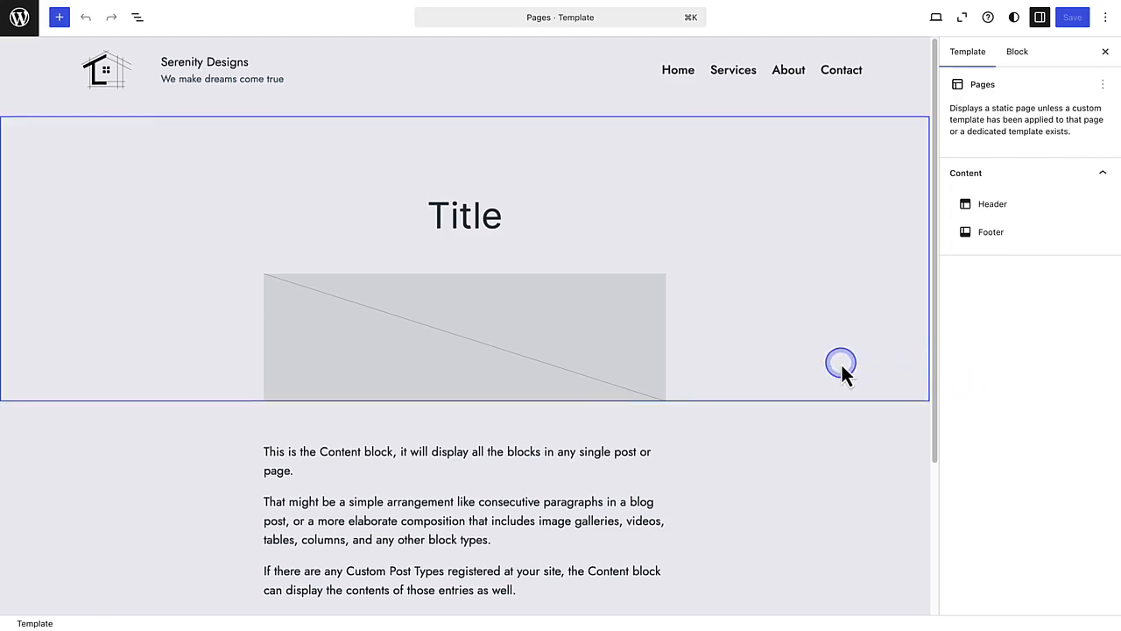
scroll(841, 362, down, 3)
scroll(841, 361, down, 2)
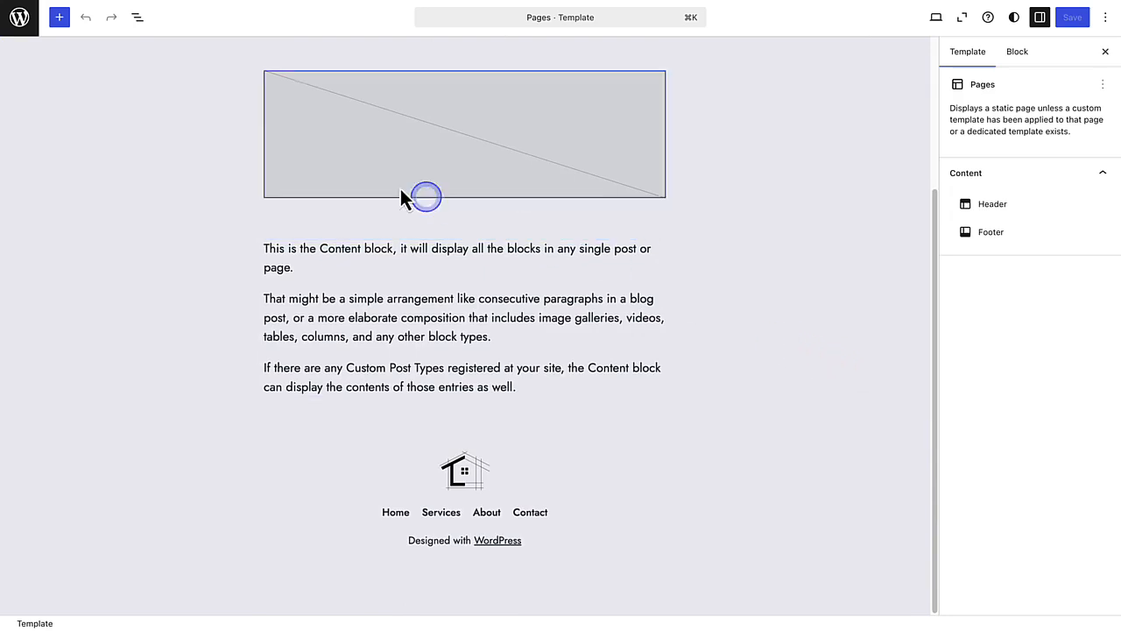
click(26, 19)
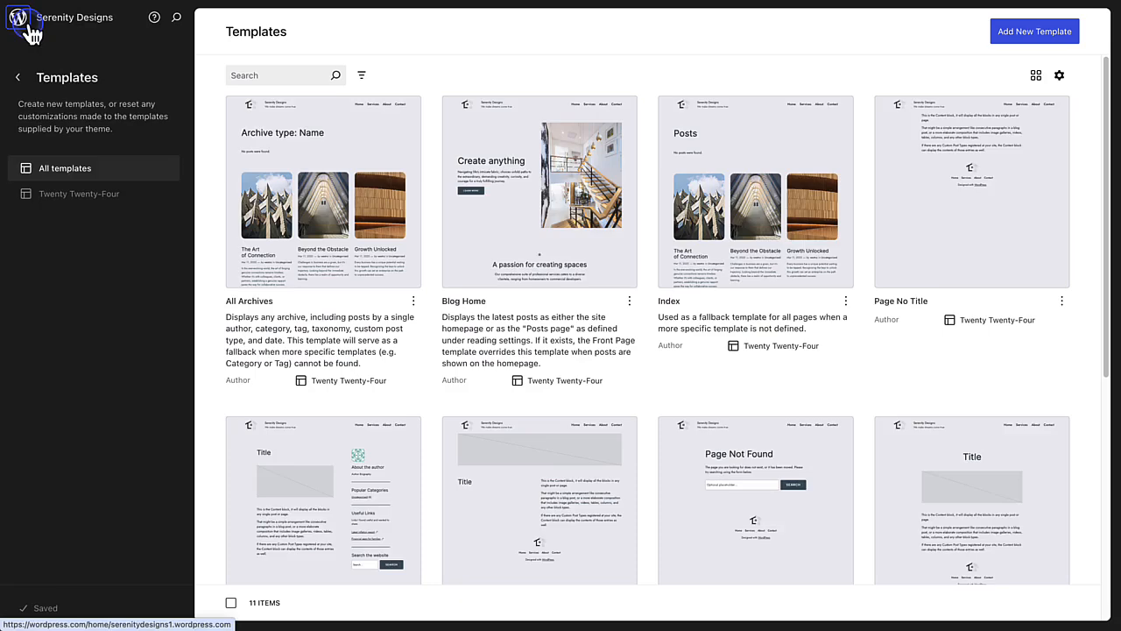
Open the Single Posts template, review it from the title through the comments to the footer, and return to the template list.
scroll(498, 376, down, 3)
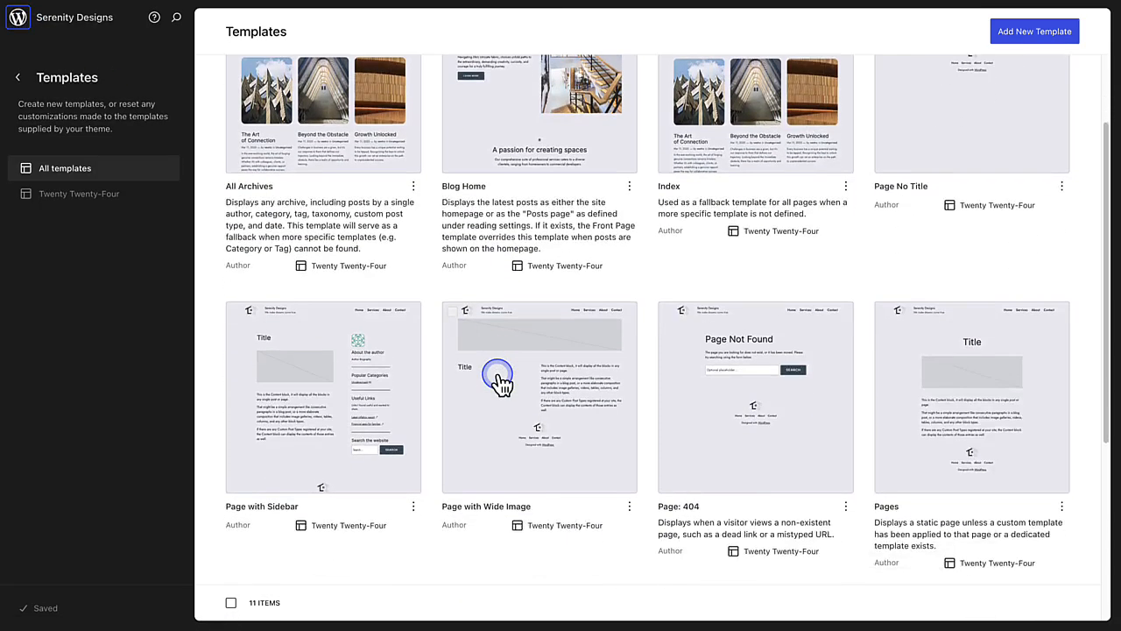
scroll(498, 376, down, 3)
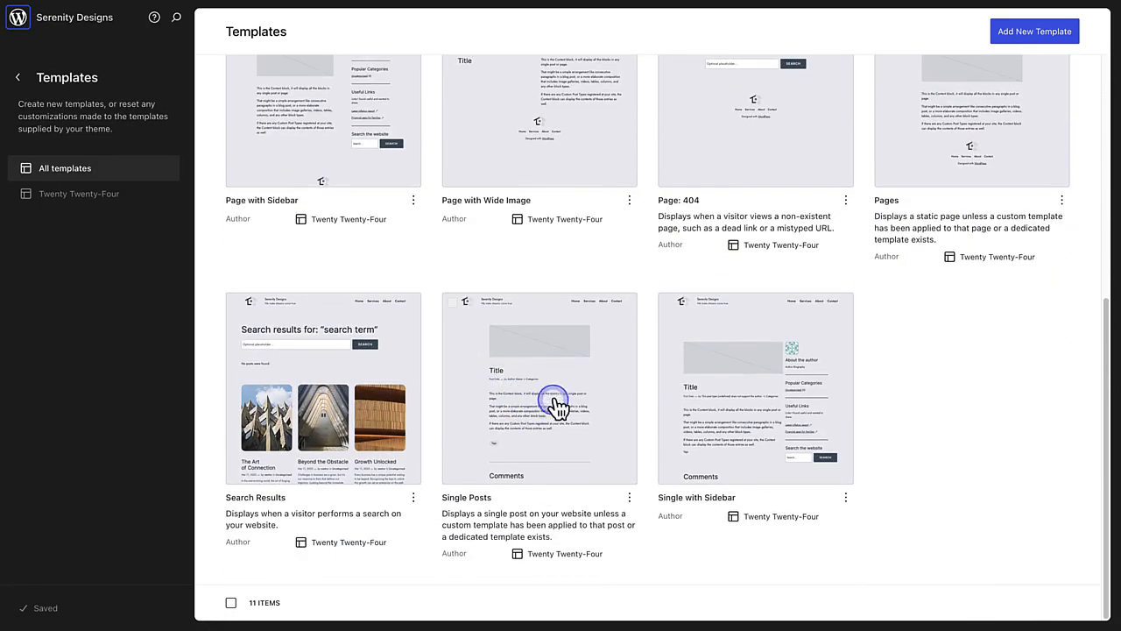
click(538, 403)
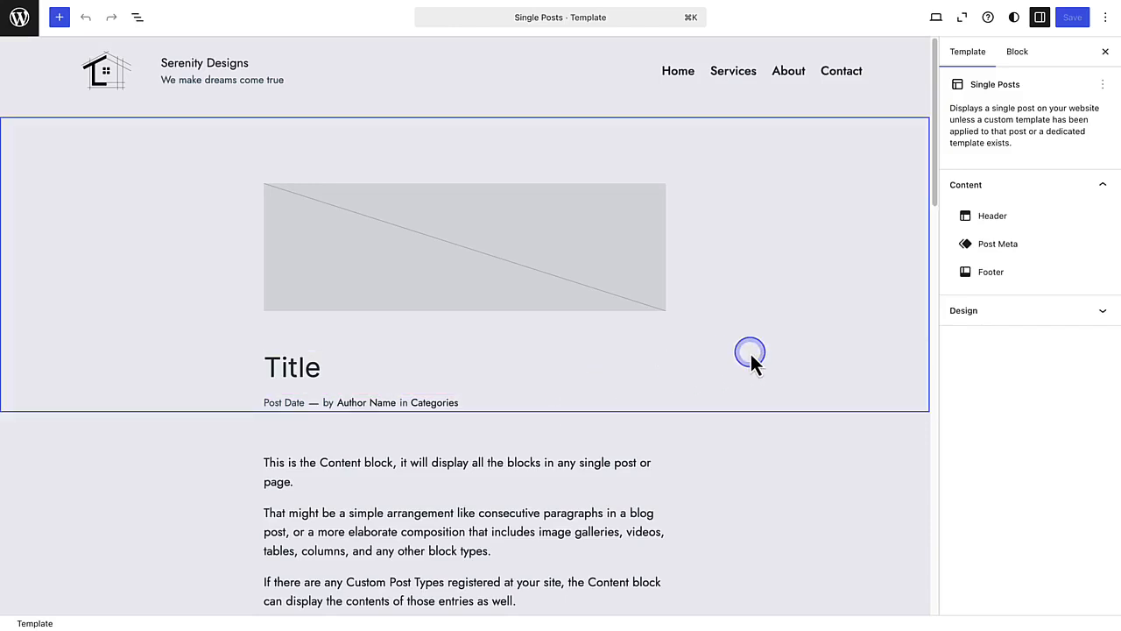
scroll(751, 354, down, 3)
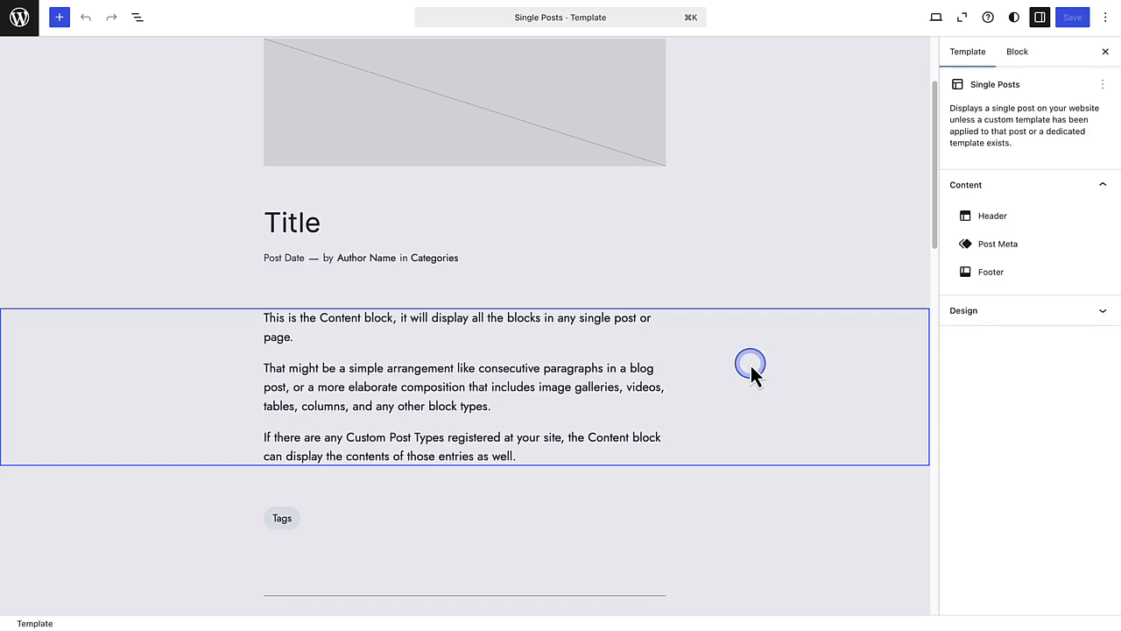
scroll(751, 365, down, 8)
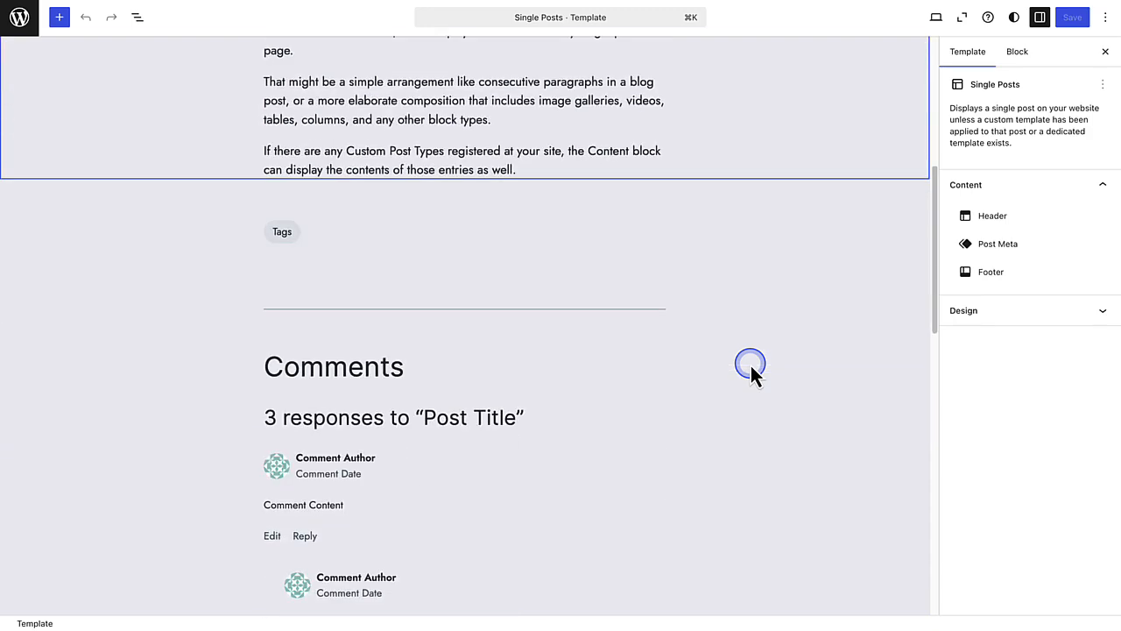
scroll(751, 365, down, 10)
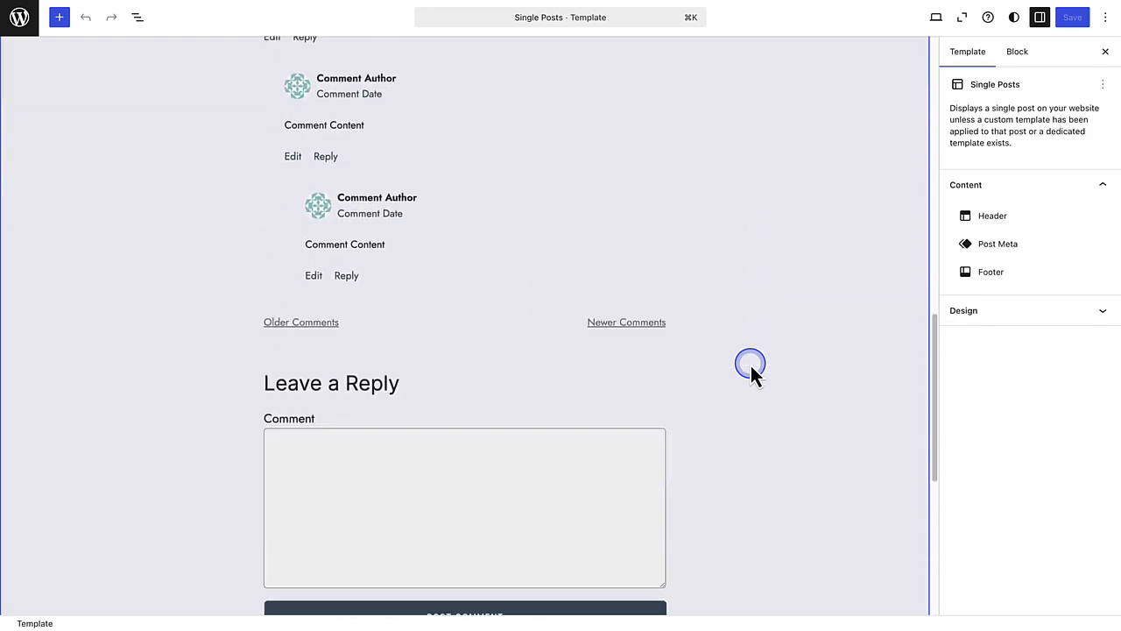
scroll(751, 366, down, 9)
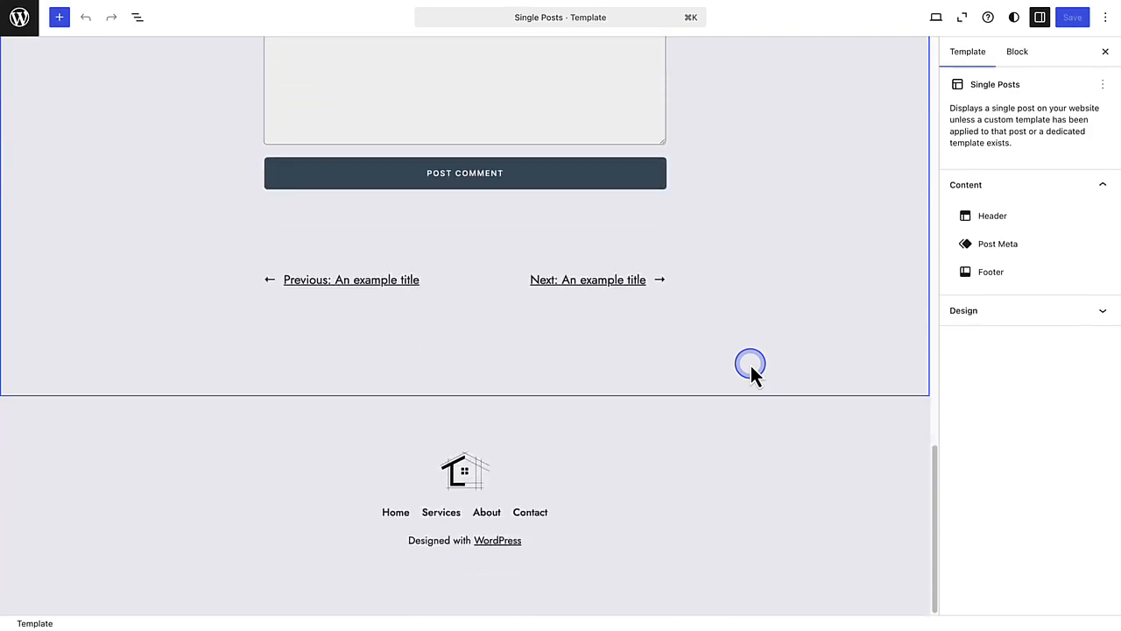
click(21, 21)
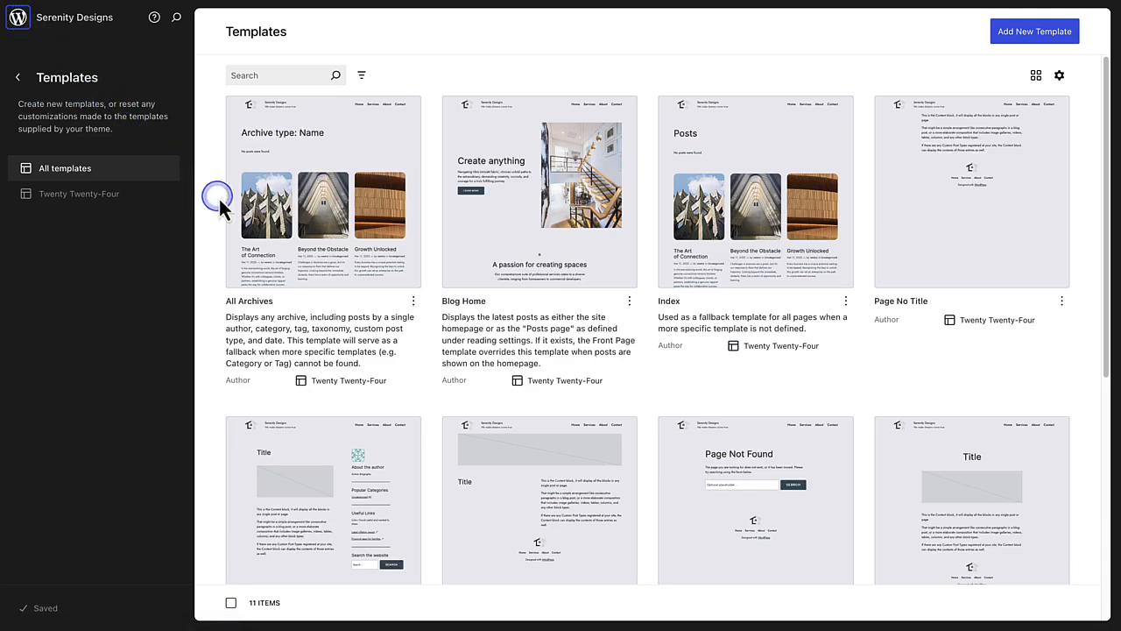
Review the post grid of the All Archives template, and open the Page: 404 template.
click(324, 226)
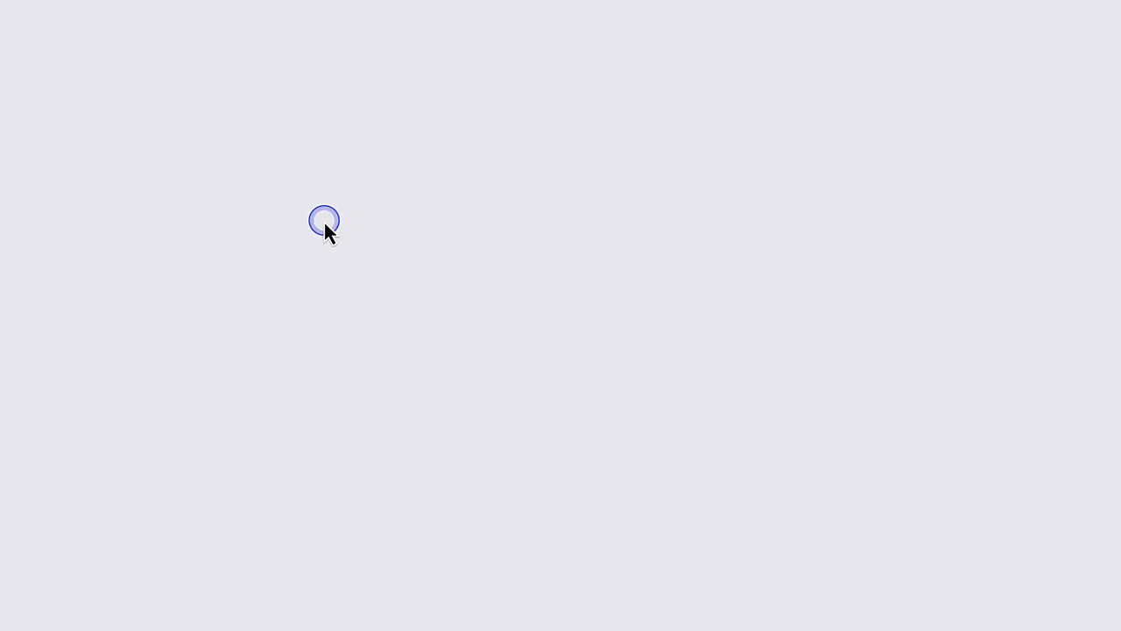
scroll(317, 197, down, 5)
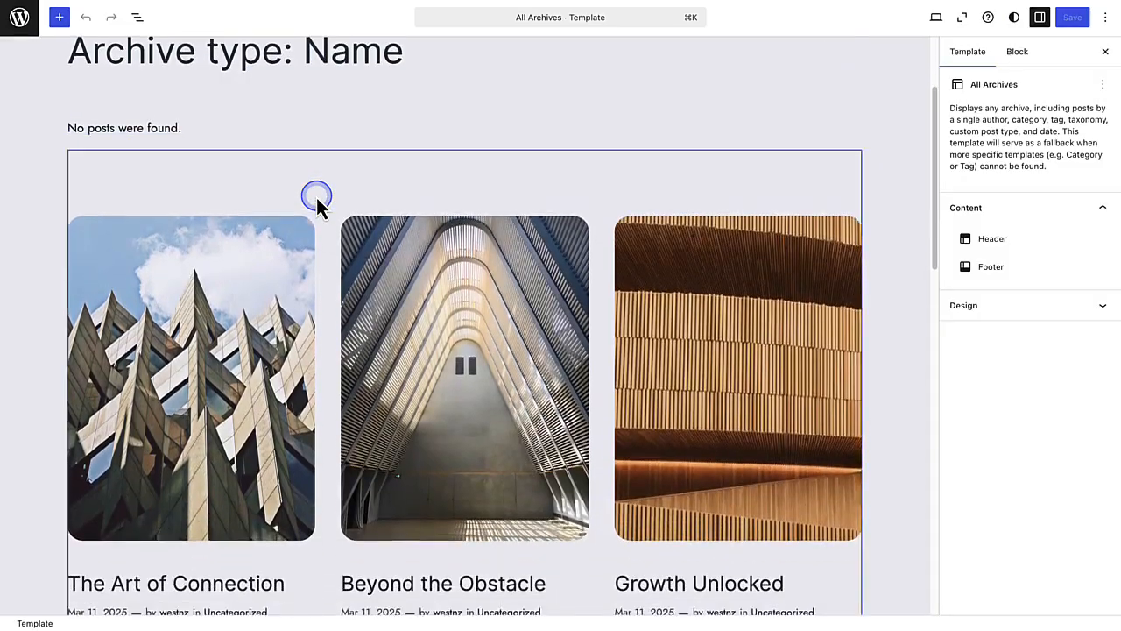
scroll(316, 198, down, 1)
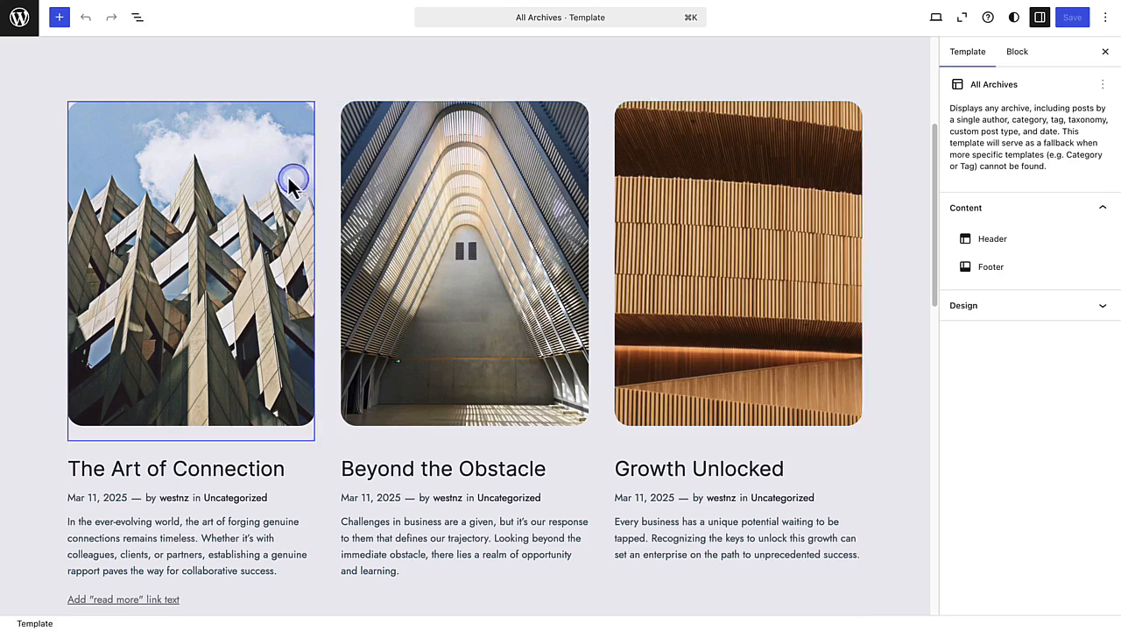
click(19, 21)
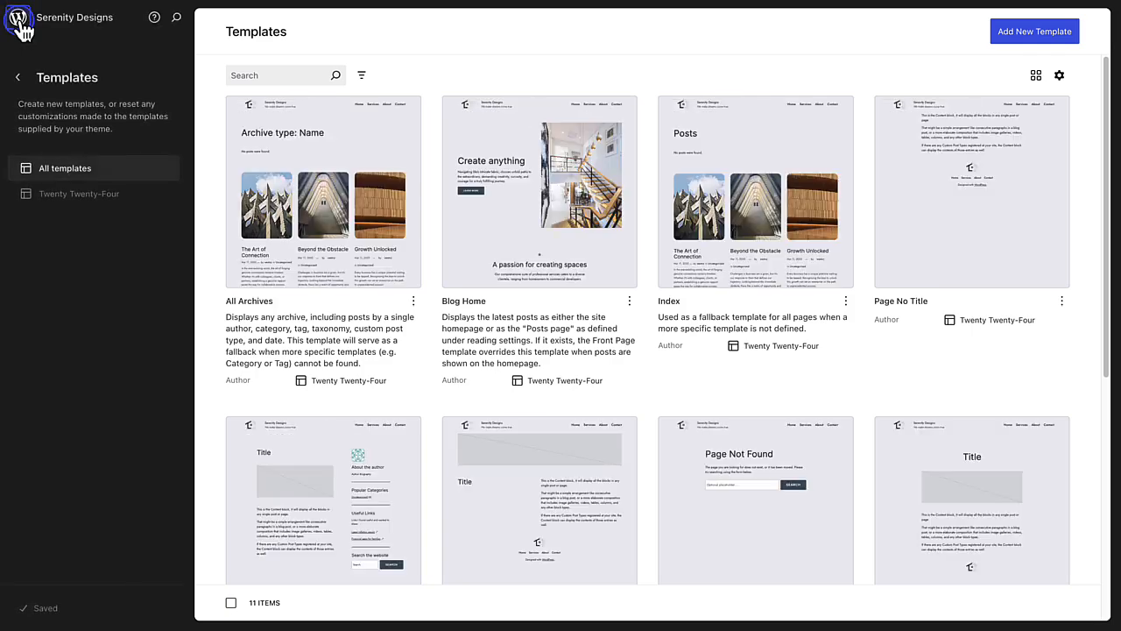
scroll(706, 383, down, 3)
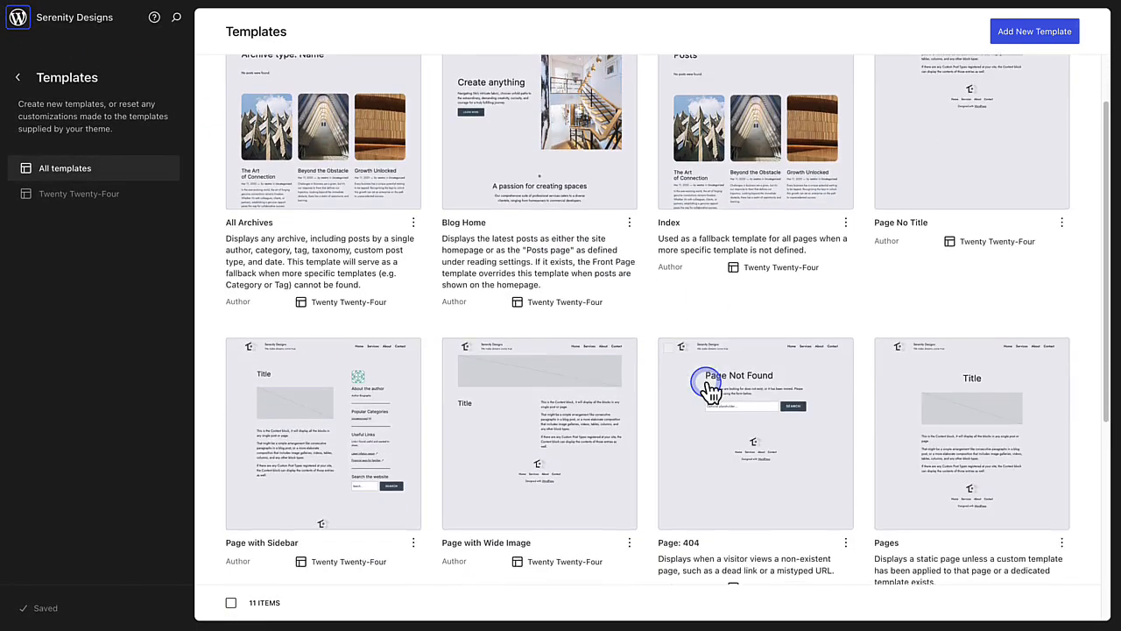
click(746, 401)
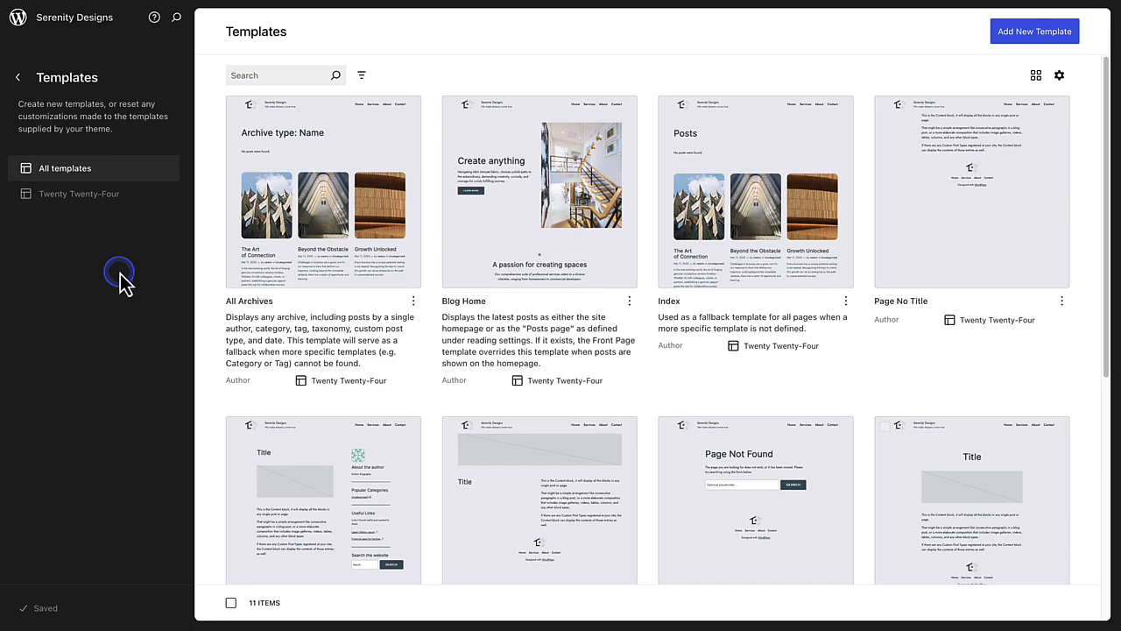
Open the Pages template for editing, and show its block structure with both nested groups expanded.
scroll(862, 442, down, 2)
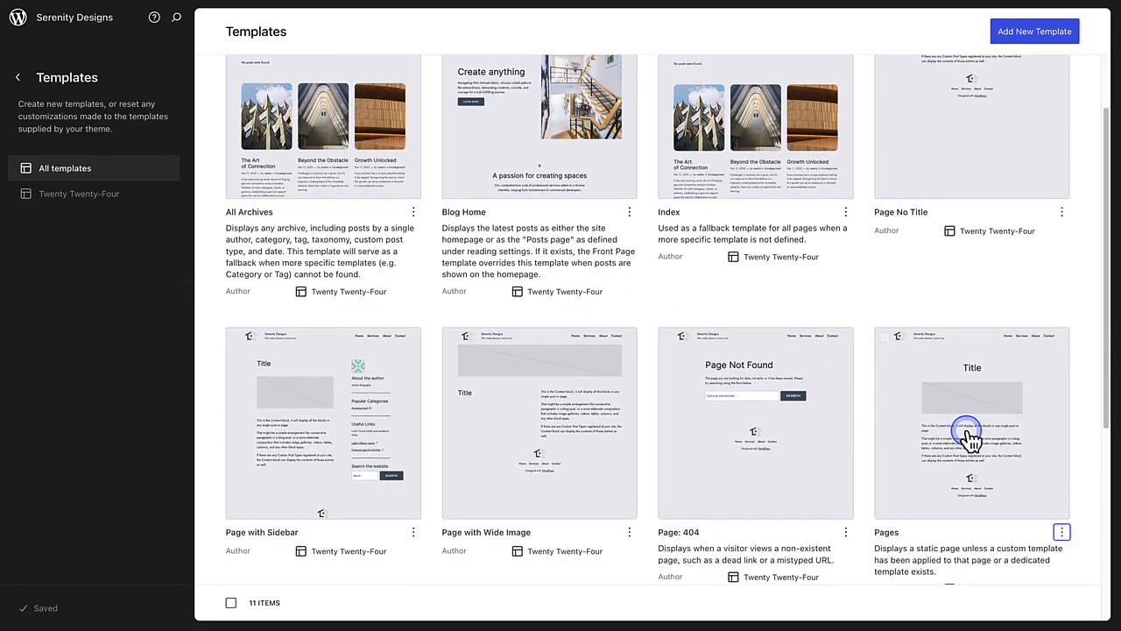
click(967, 449)
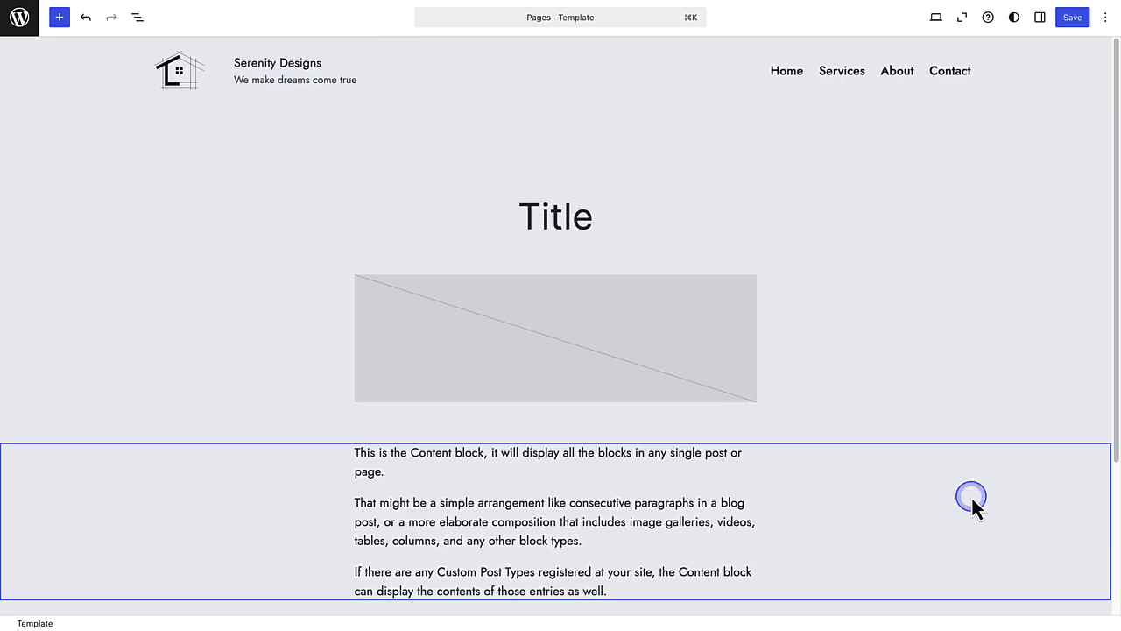
click(452, 225)
click(339, 191)
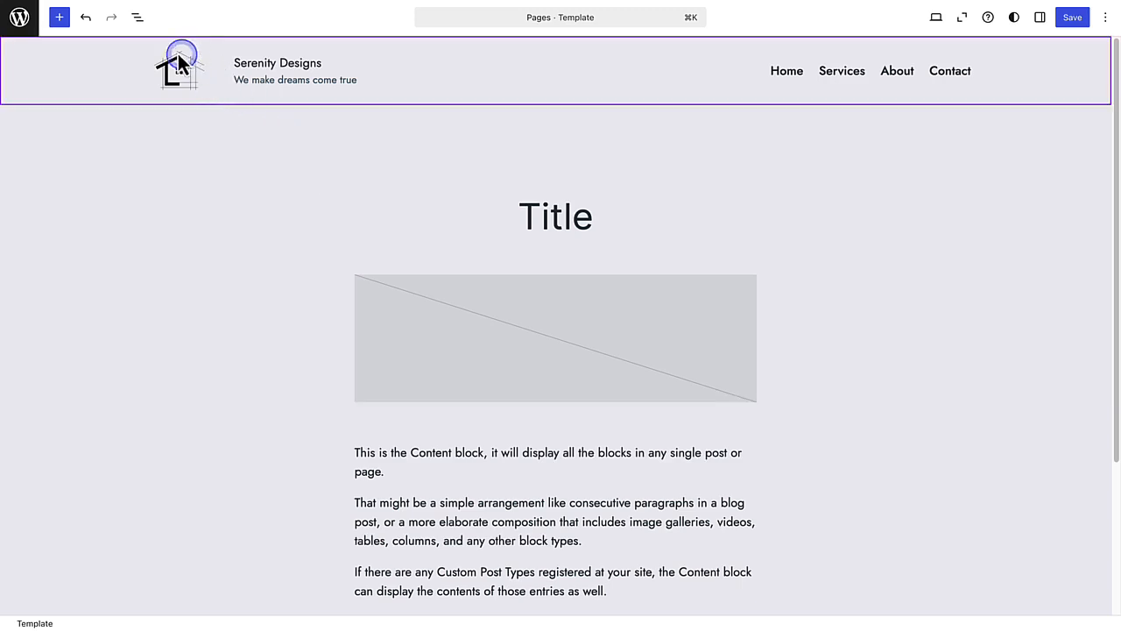
click(138, 21)
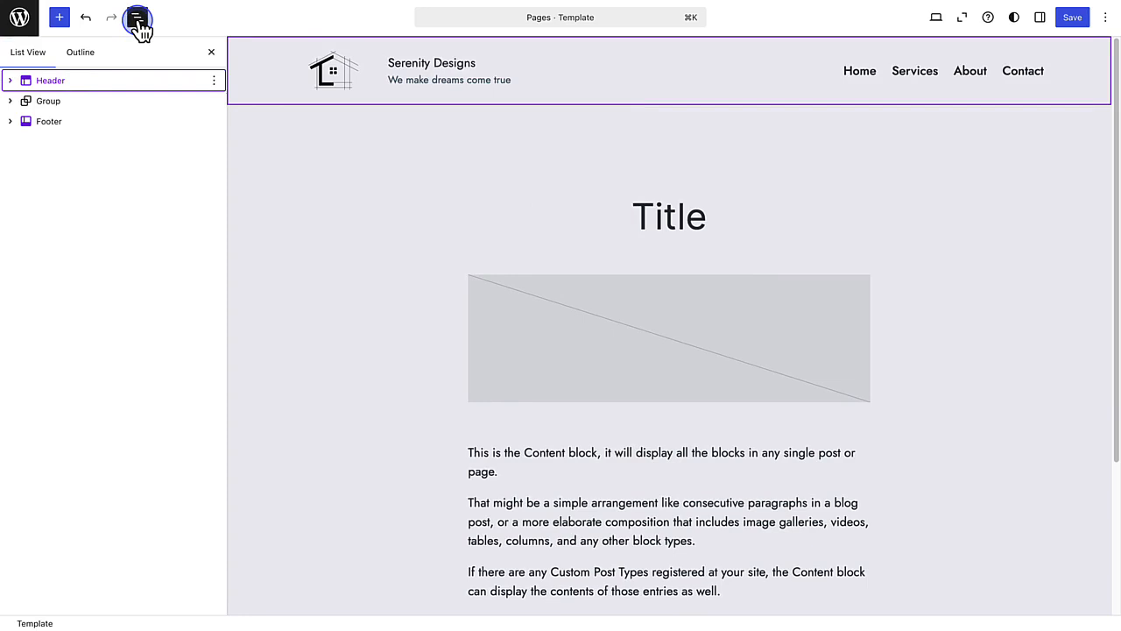
click(22, 101)
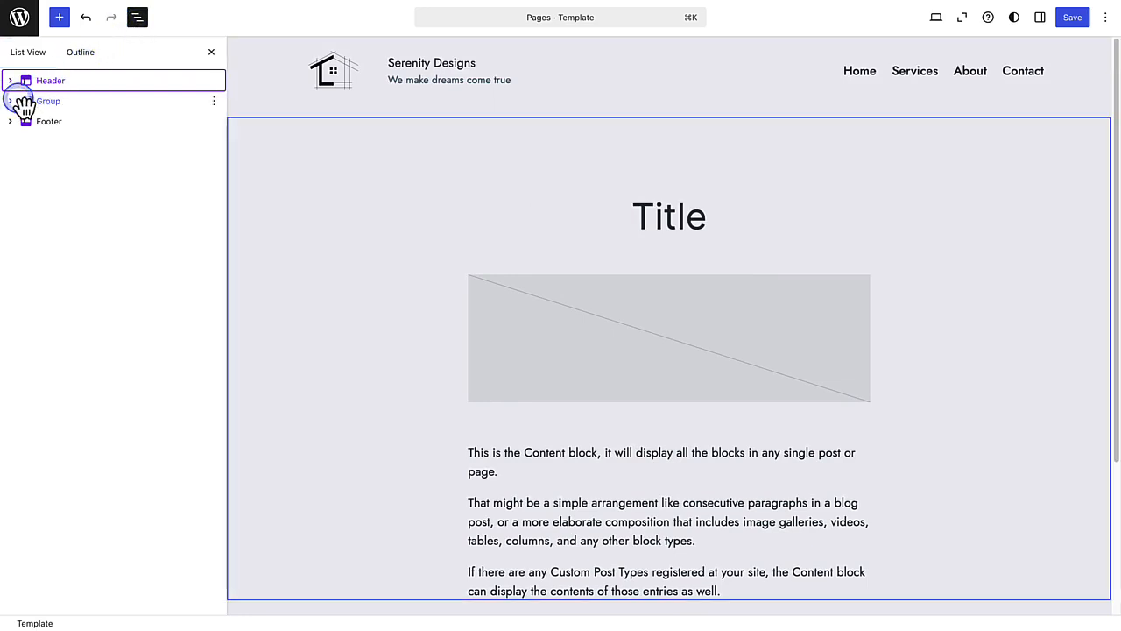
click(11, 101)
click(20, 119)
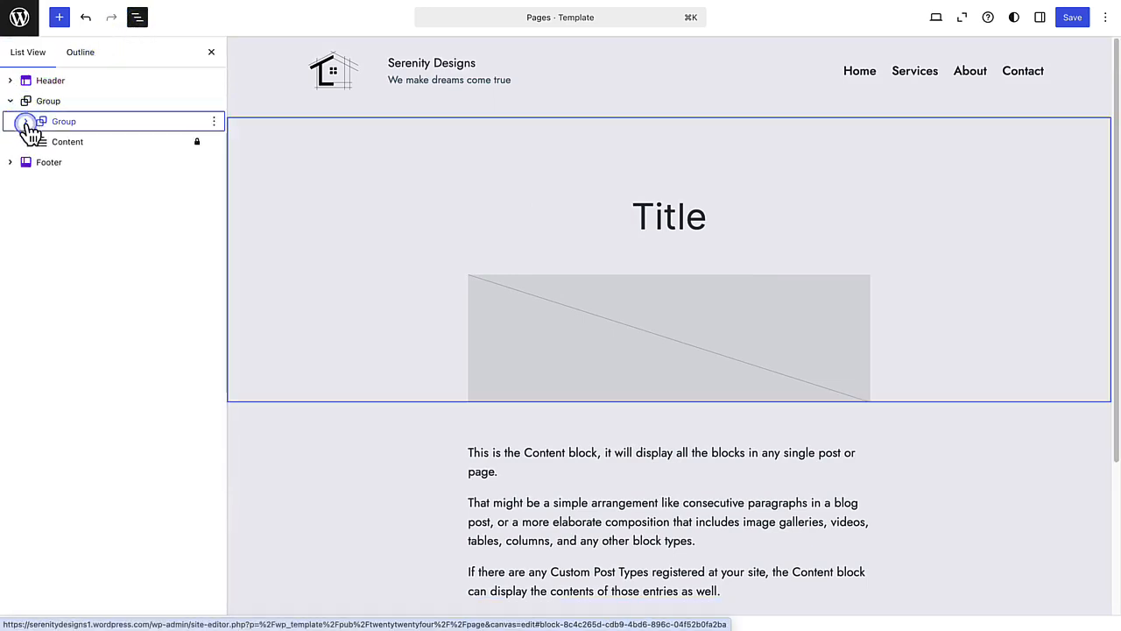
click(26, 122)
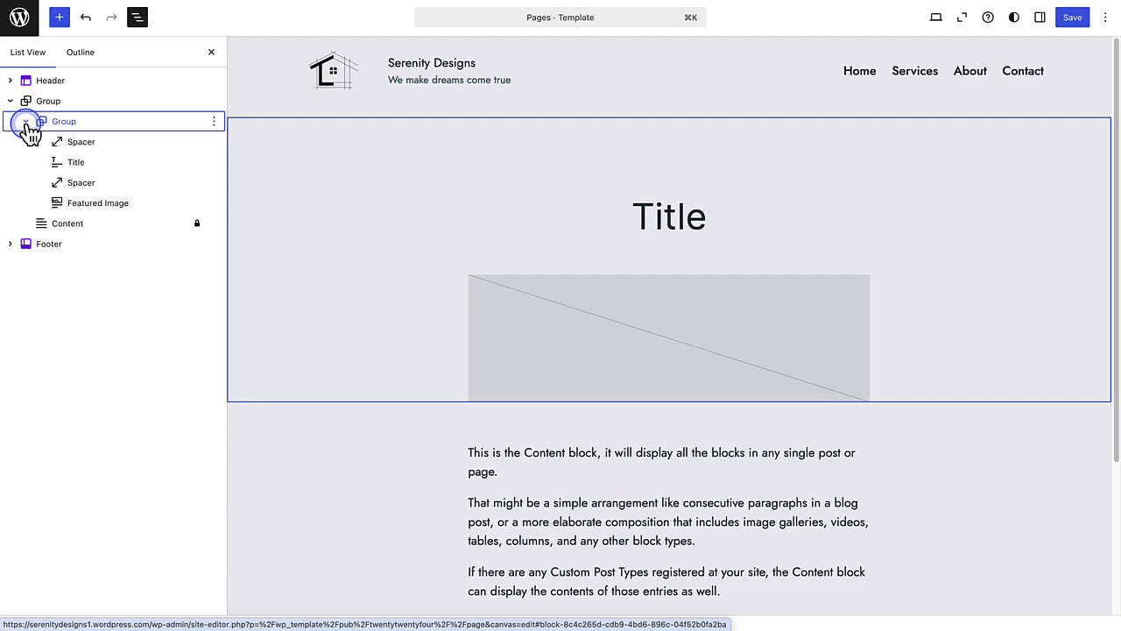
Select the Header, Title and Featured Image blocks in turn to see where each sits in the template.
click(96, 80)
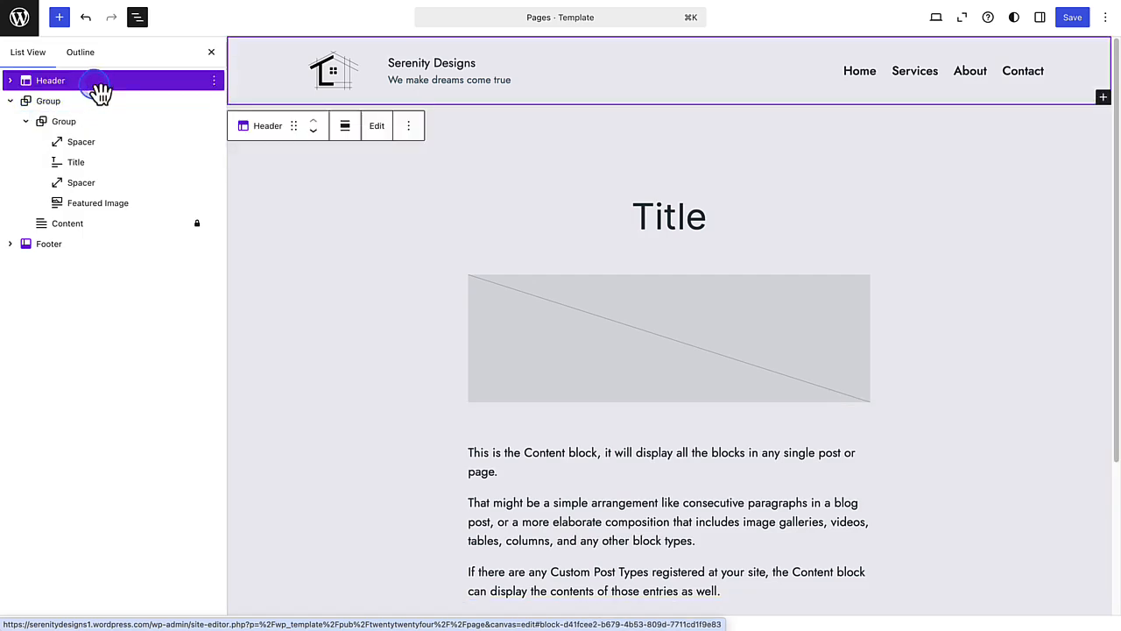
click(77, 163)
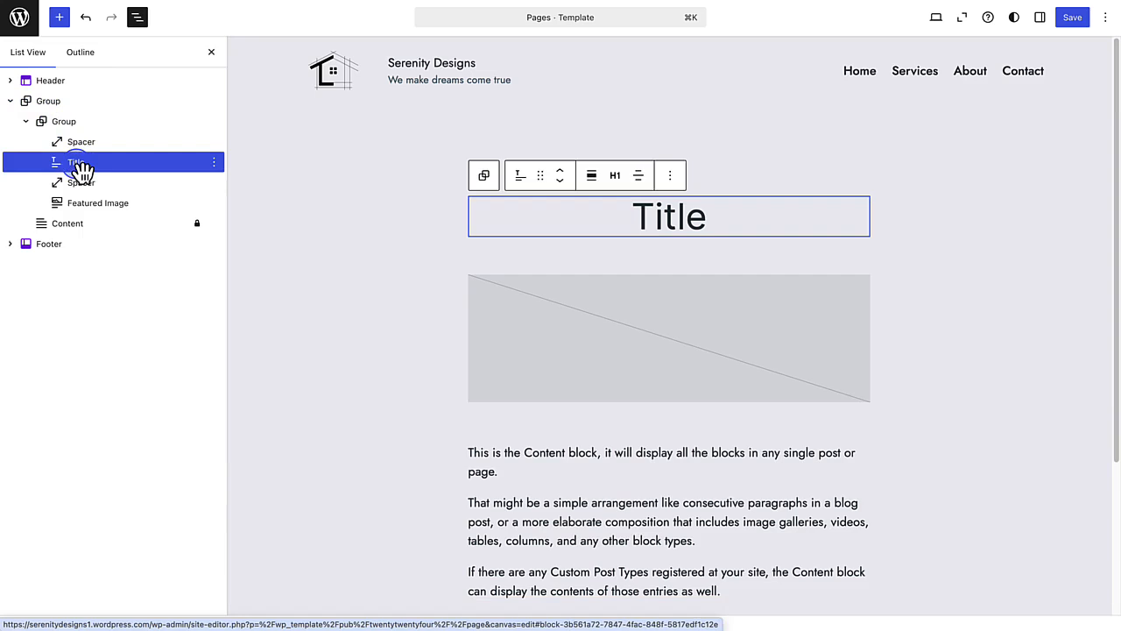
click(87, 205)
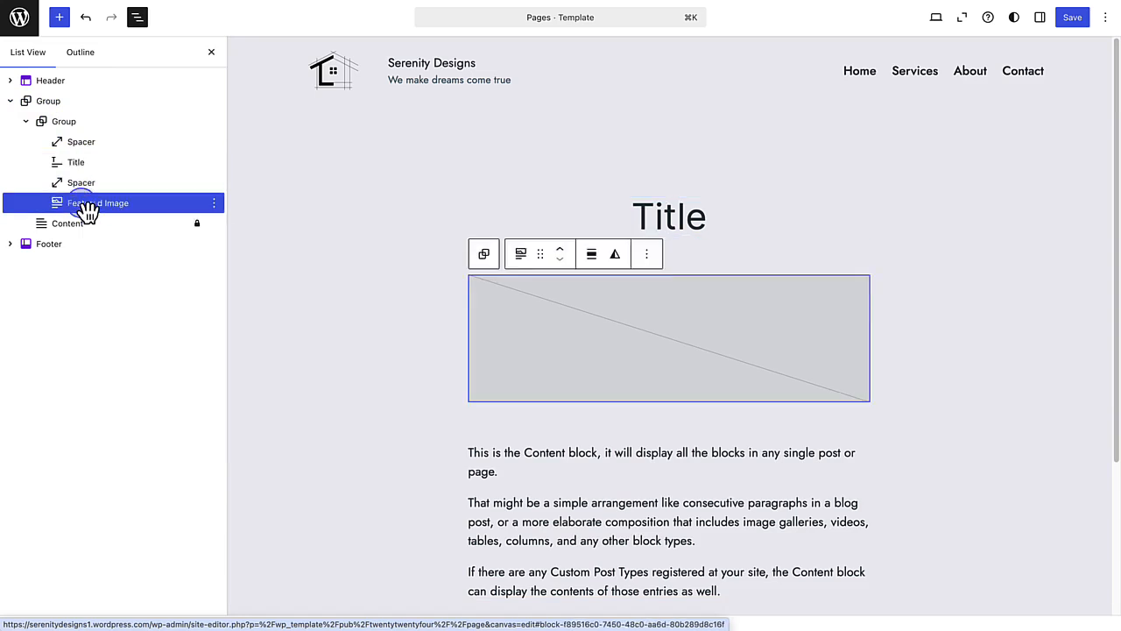
Select the Content and Footer blocks in turn to see where each sits in the Pages template.
click(77, 226)
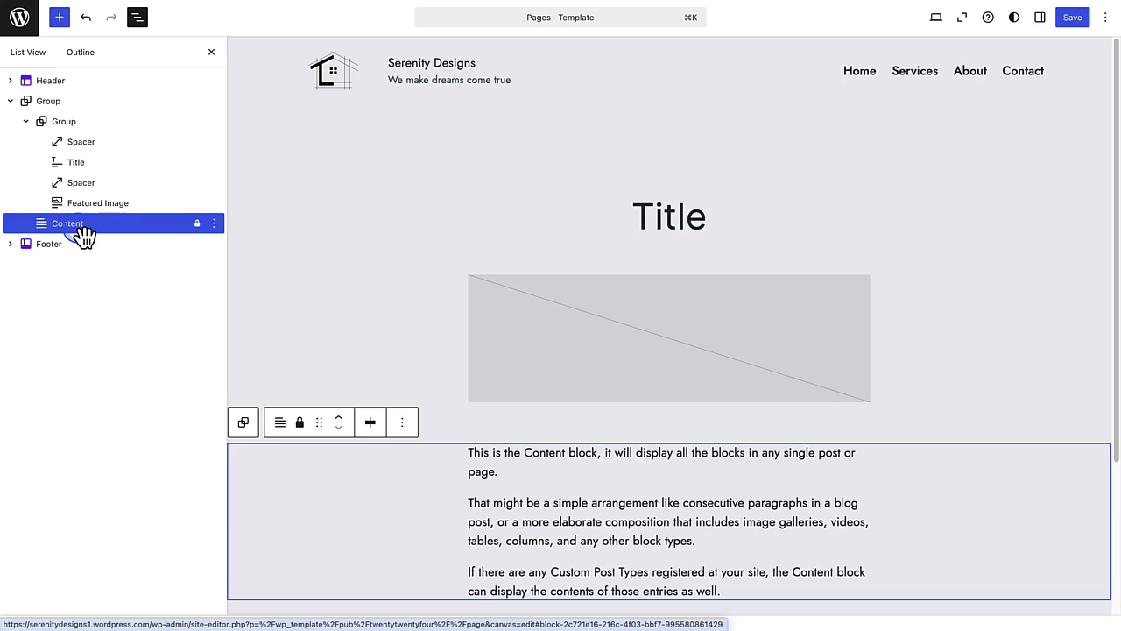
click(75, 249)
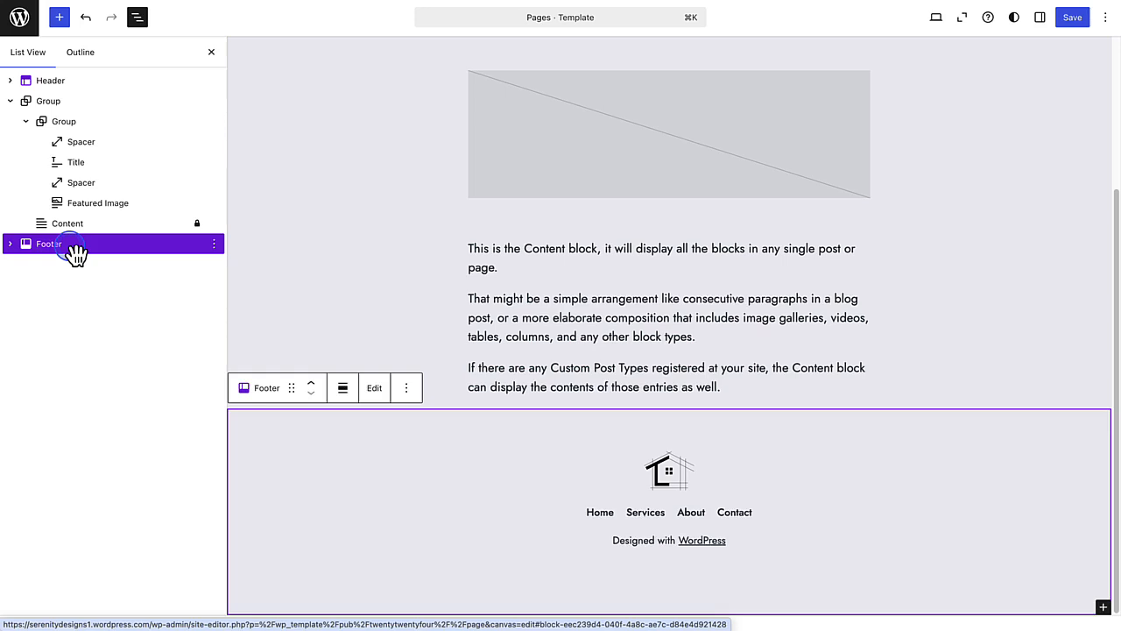
Leave the Pages template and open the About page for editing.
click(20, 19)
click(19, 79)
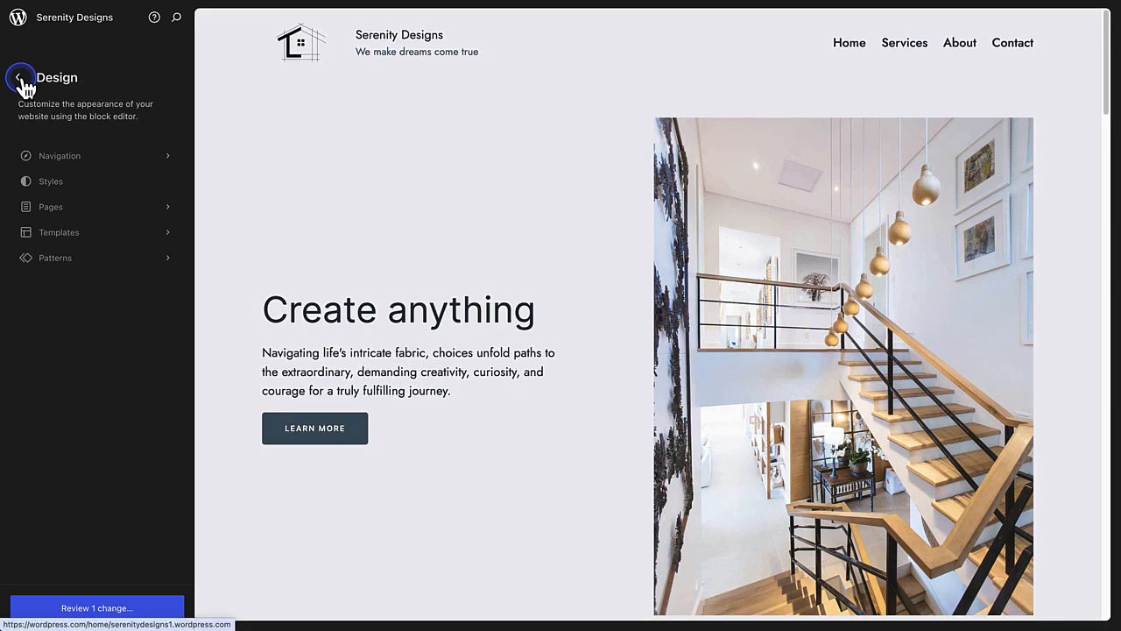
click(54, 203)
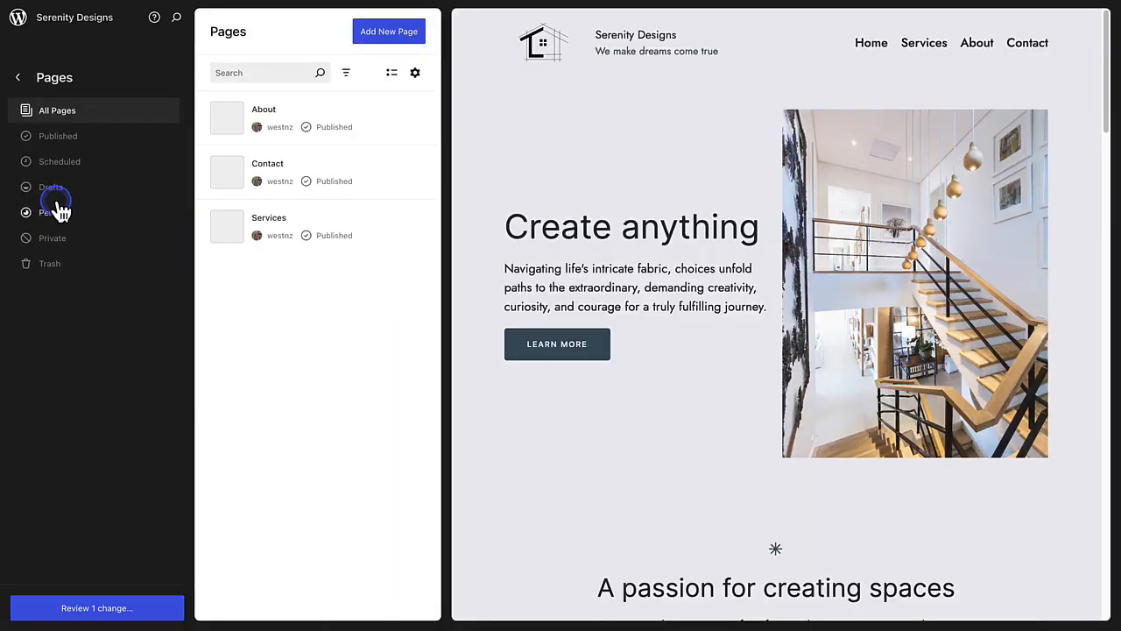
click(266, 128)
click(523, 135)
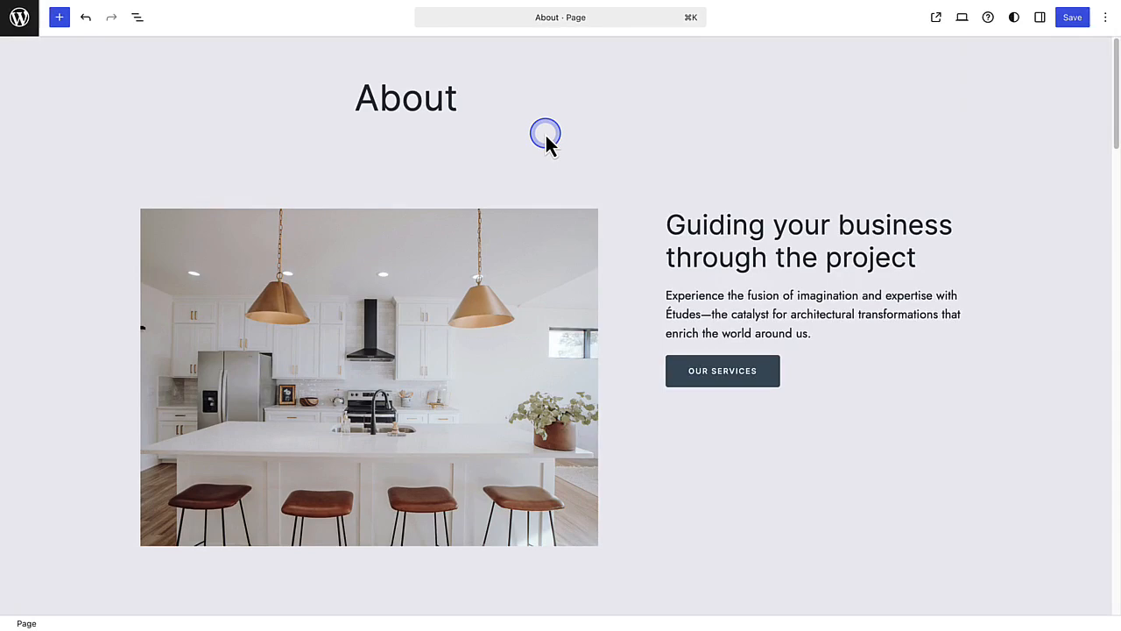
Show the About page's settings and choose to edit its assigned Pages template.
click(1045, 25)
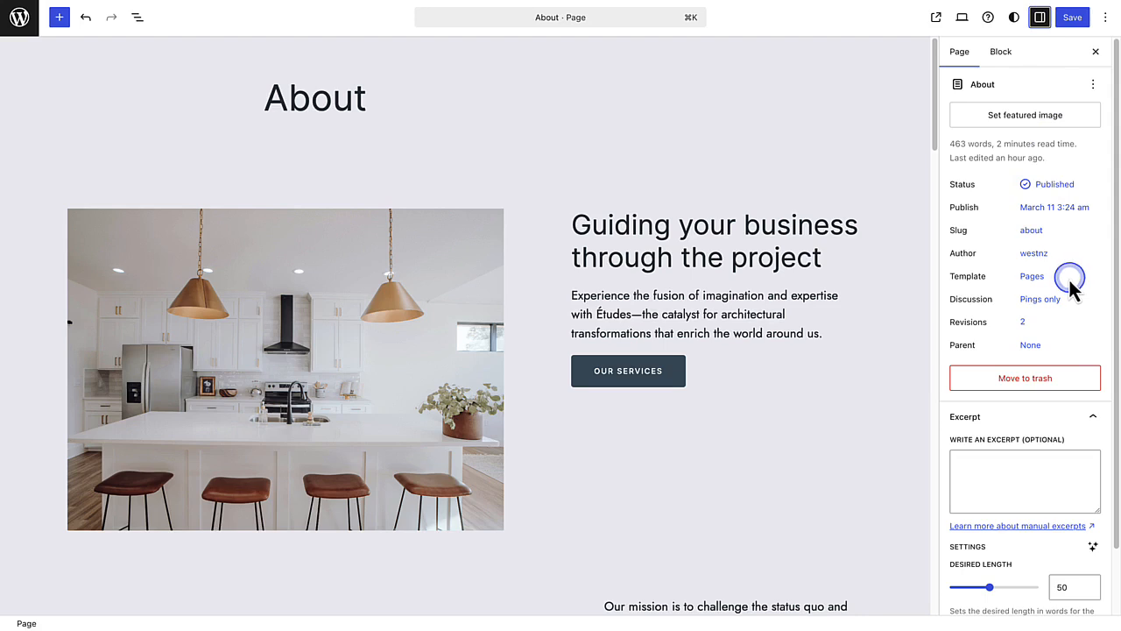
click(1034, 279)
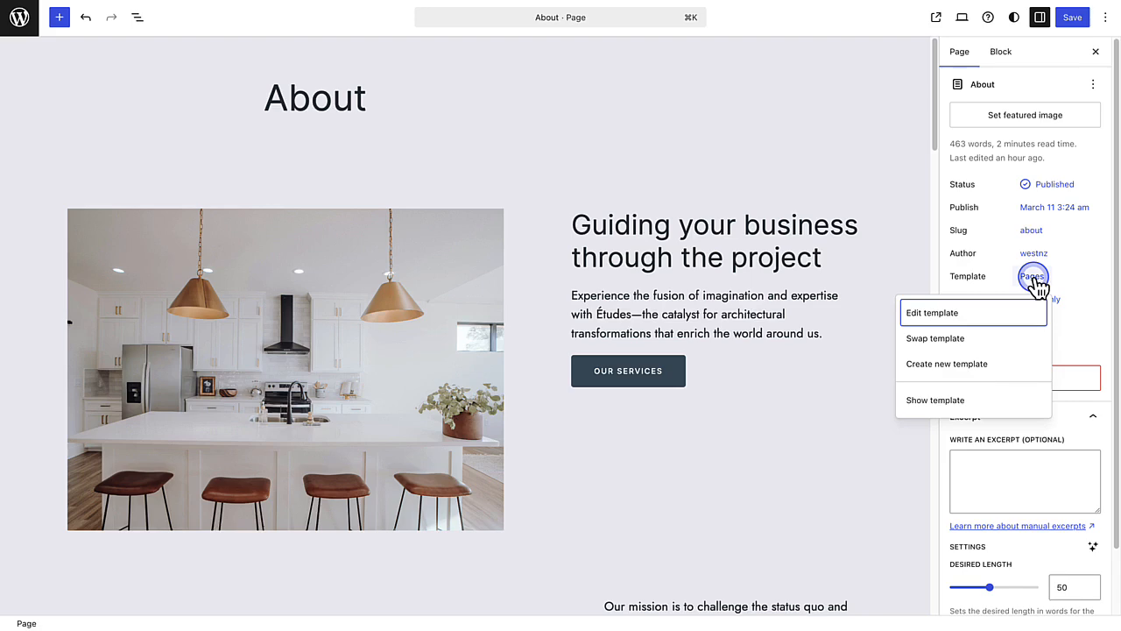
click(939, 316)
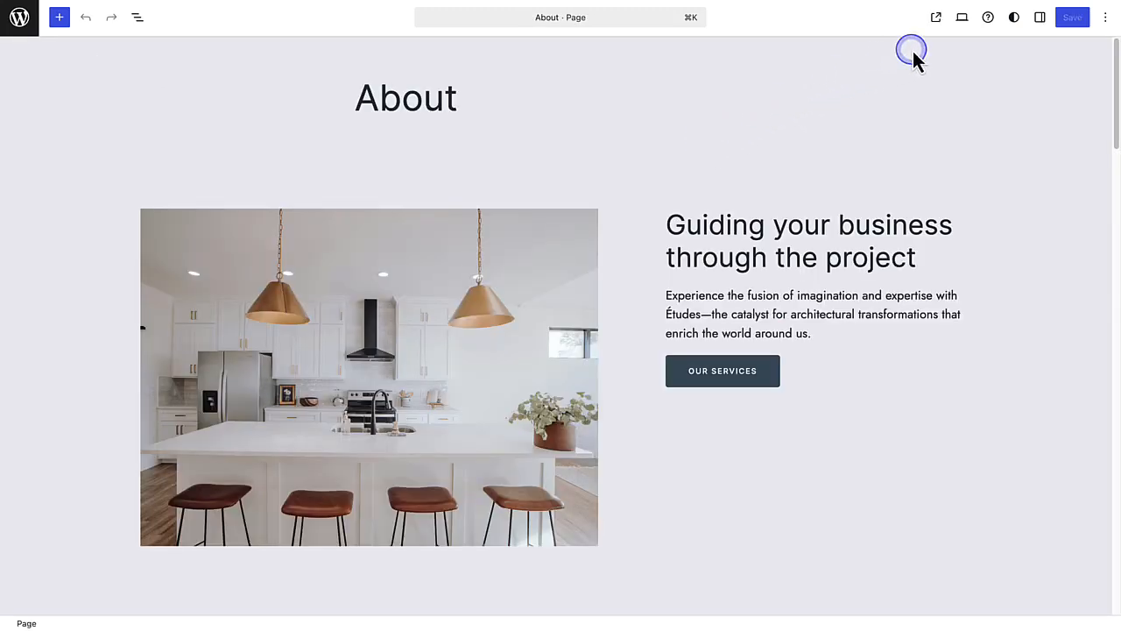
Preview the About page in a new browser tab.
click(962, 23)
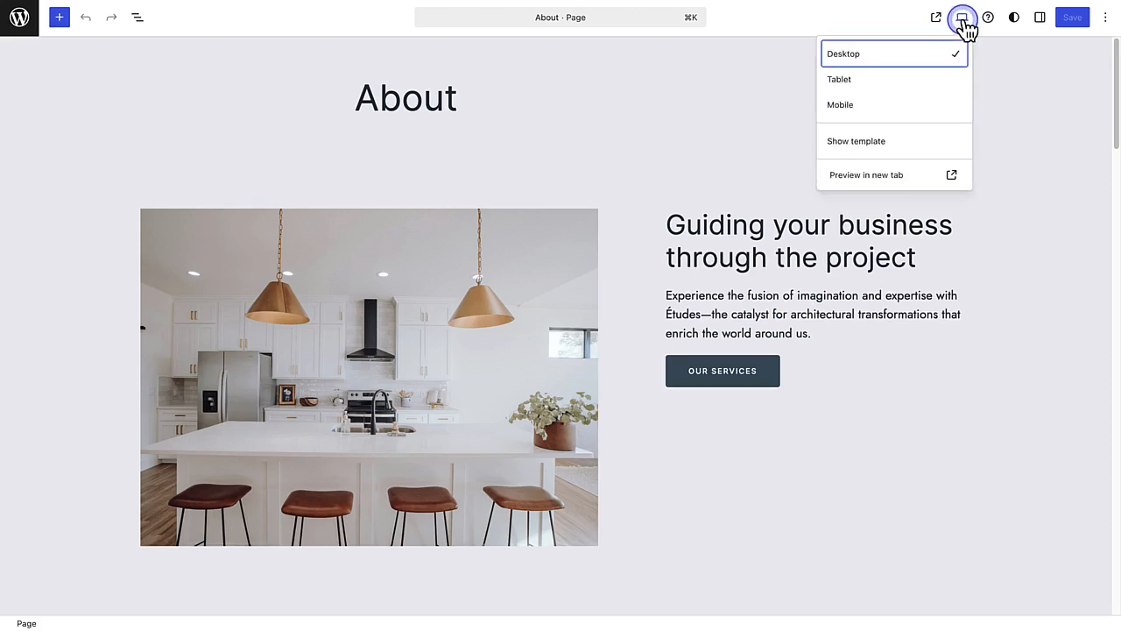
click(886, 176)
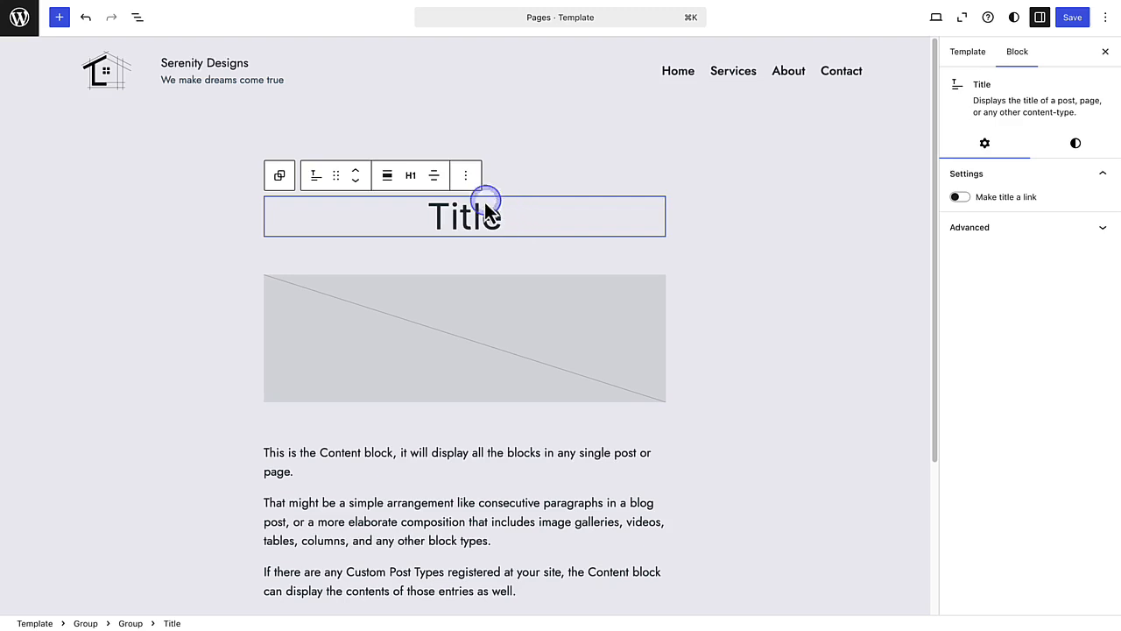
Left-align the Title block in the Pages template, save it, and check the title in the reloaded About page preview.
click(433, 176)
click(443, 217)
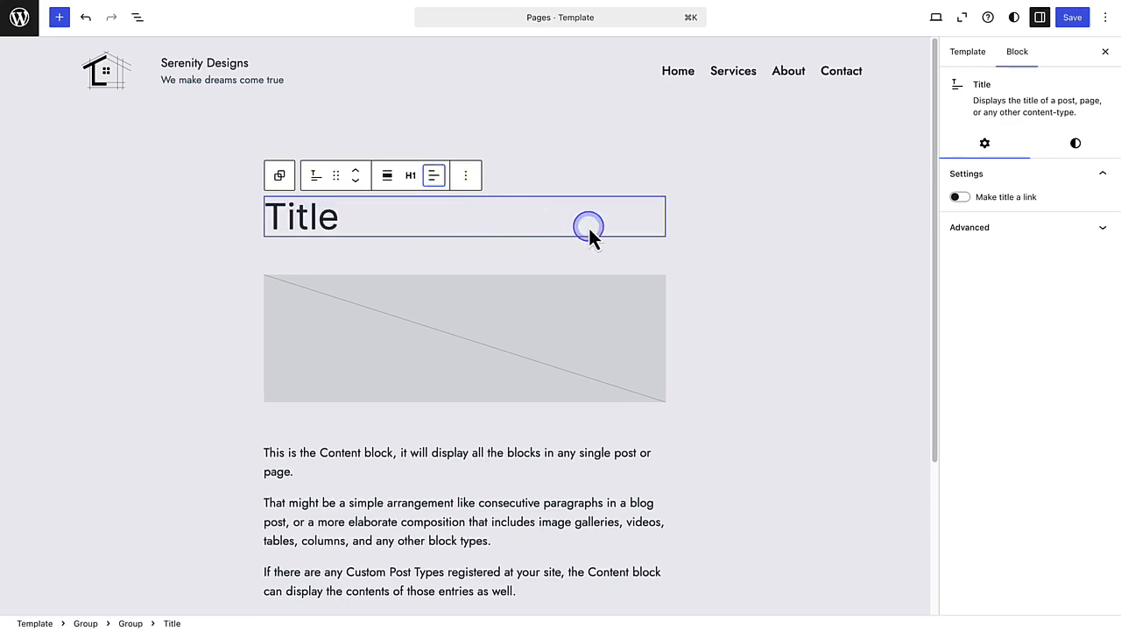
click(1071, 19)
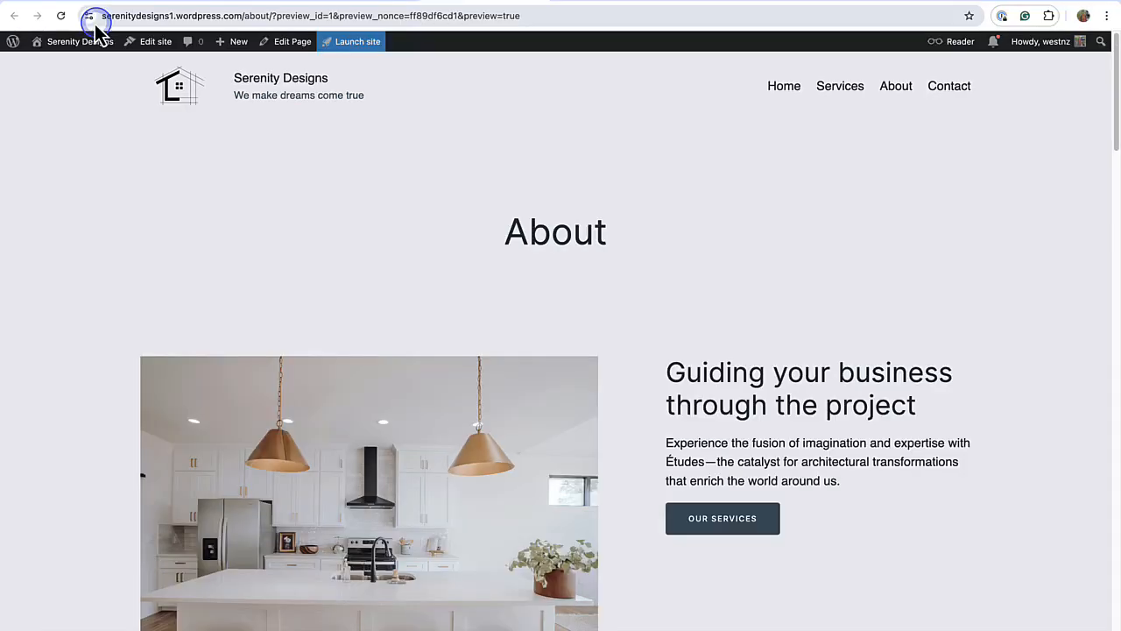
click(61, 15)
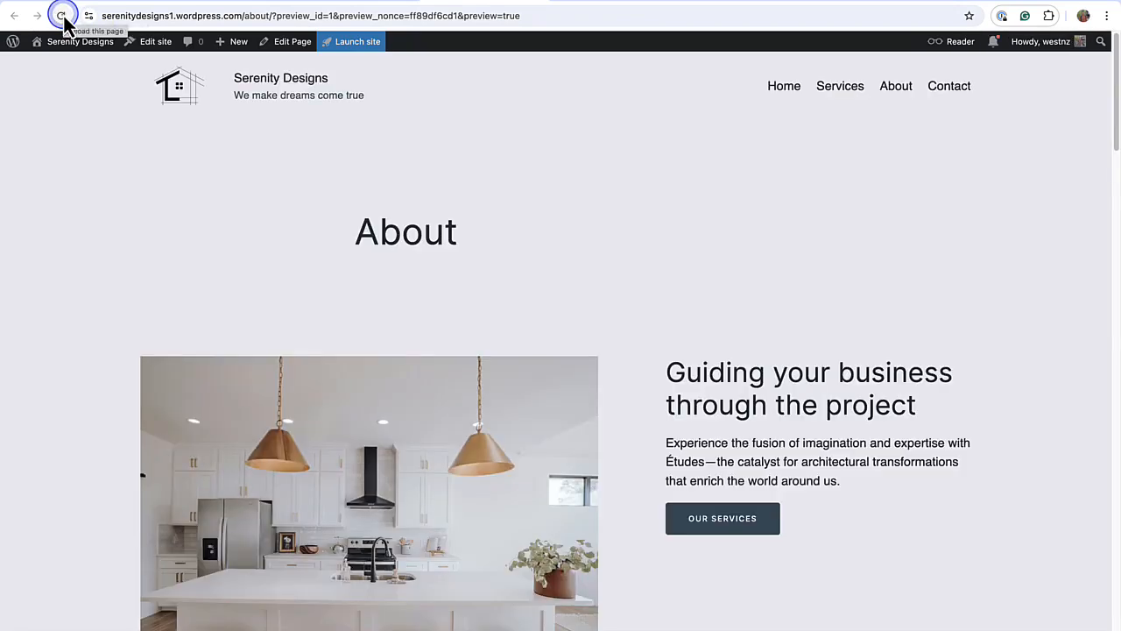
click(355, 222)
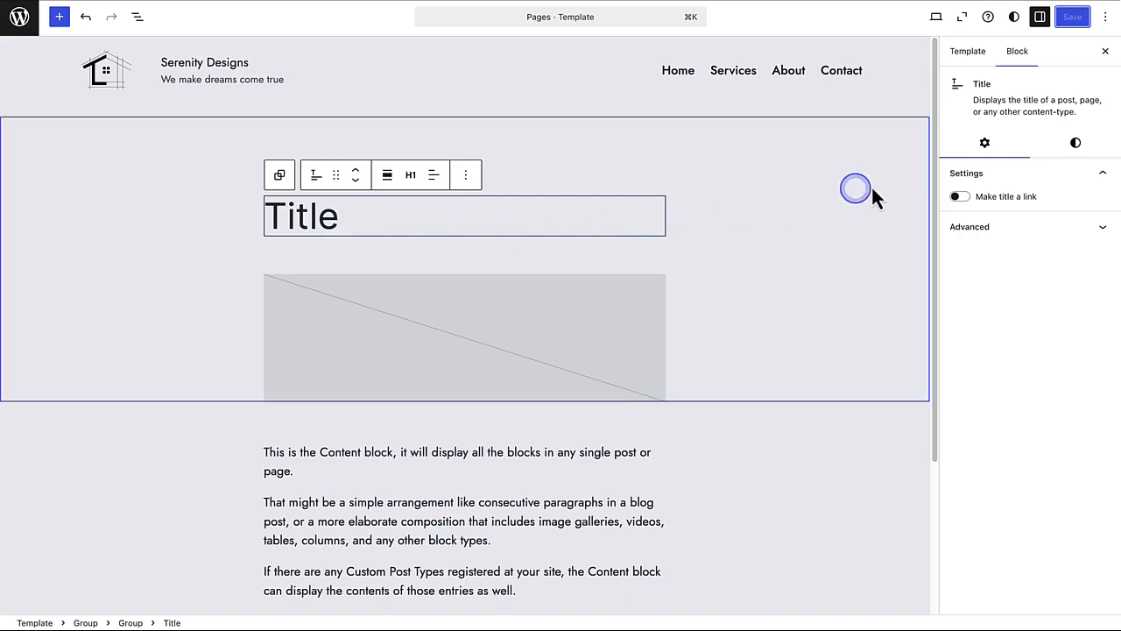
Set a custom font size of 63 px for the Title block, and view its text color options.
click(1077, 145)
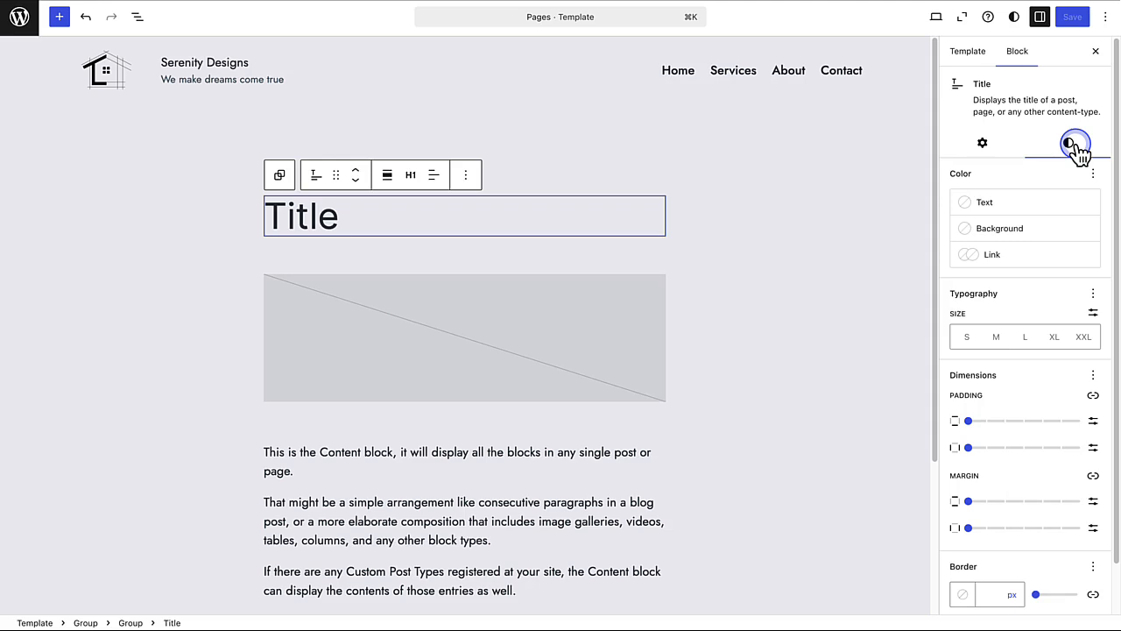
click(1093, 312)
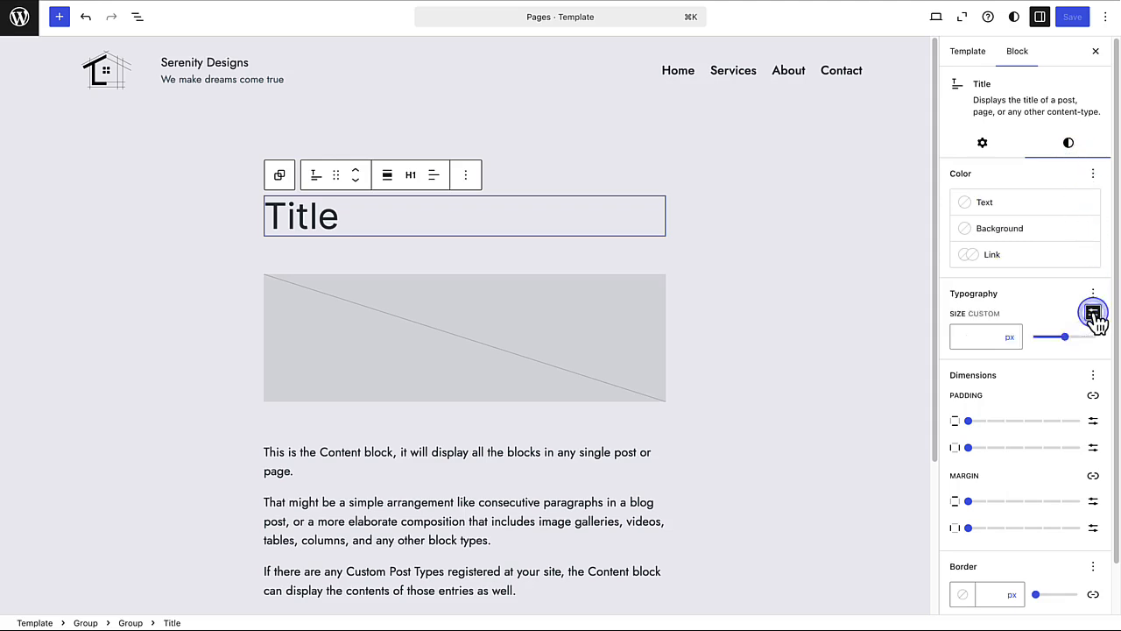
drag(1070, 345, 1075, 345)
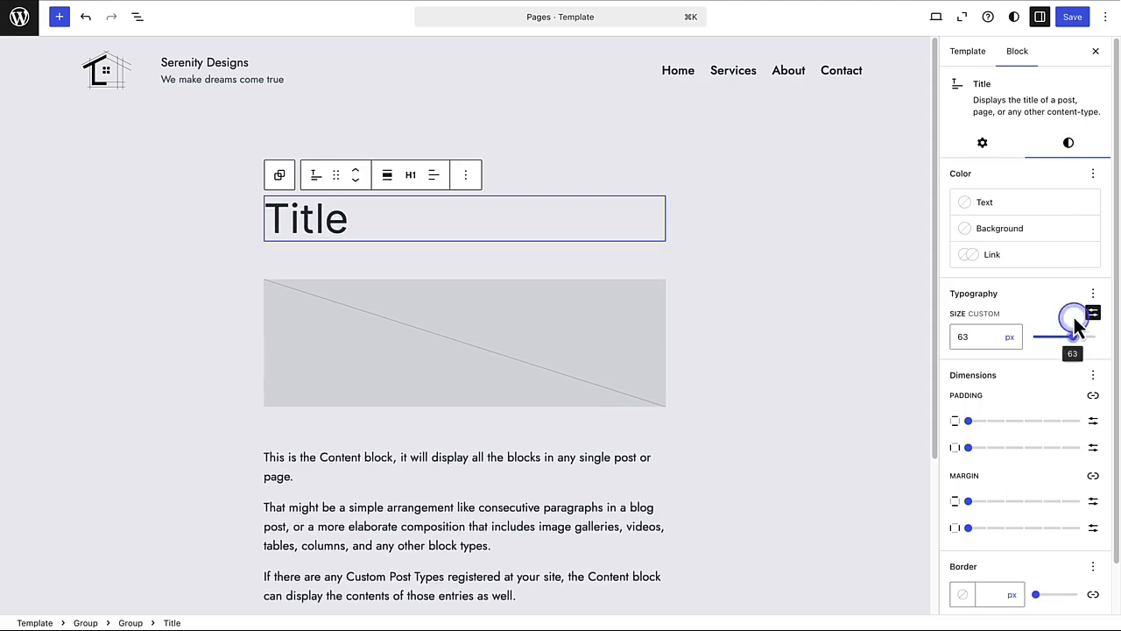
click(1035, 202)
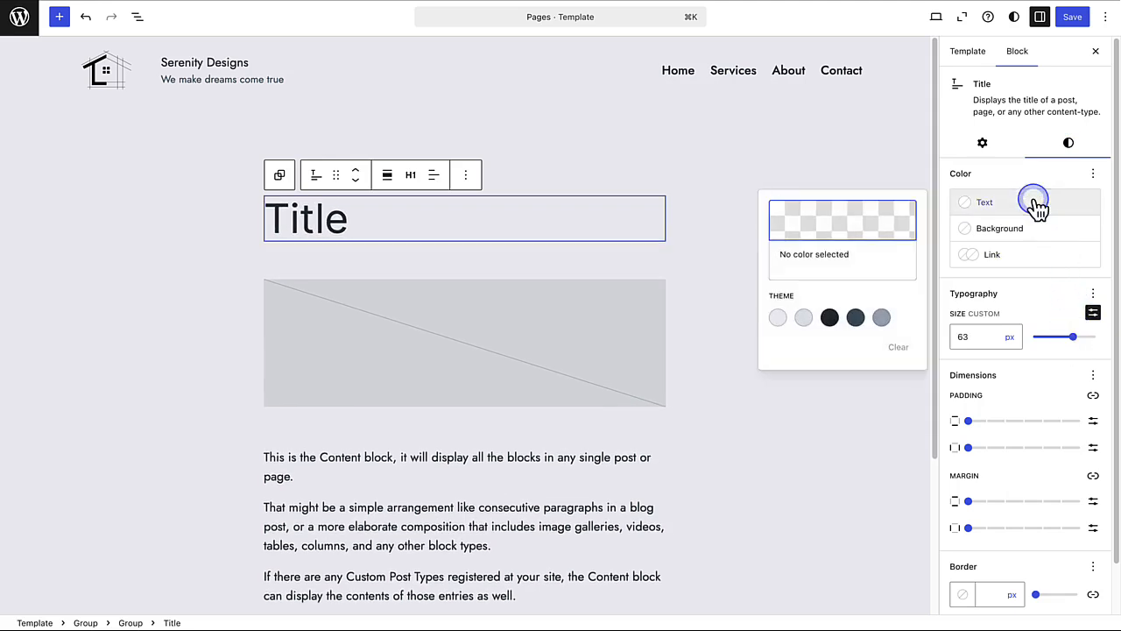
click(1036, 204)
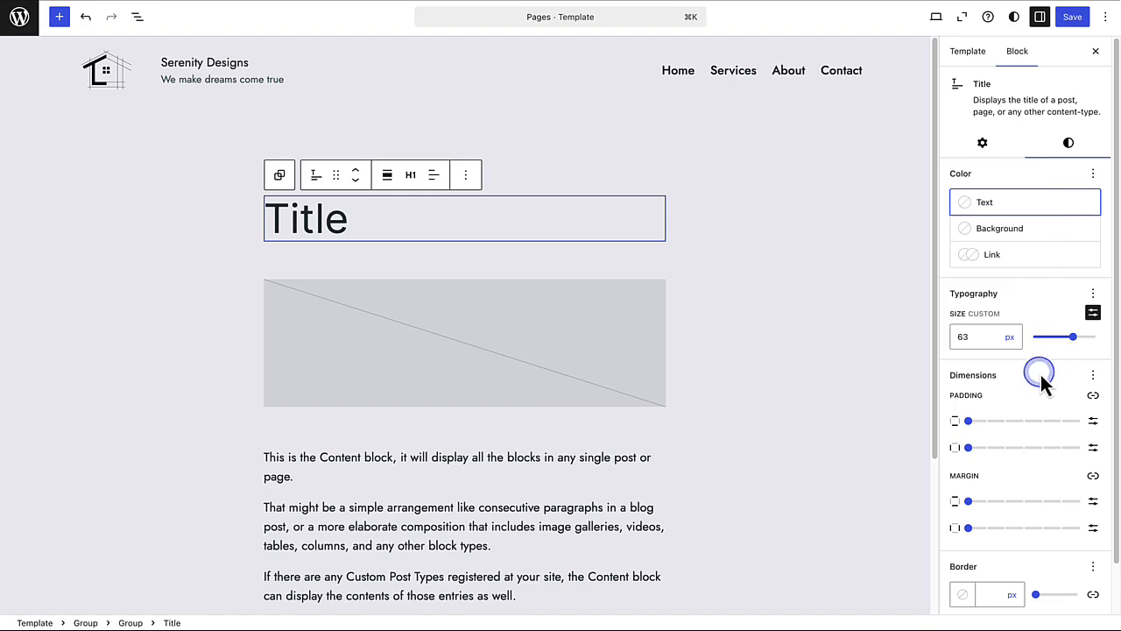
Delete the Title block and the first Spacer block in the inner group of the Pages template.
click(466, 178)
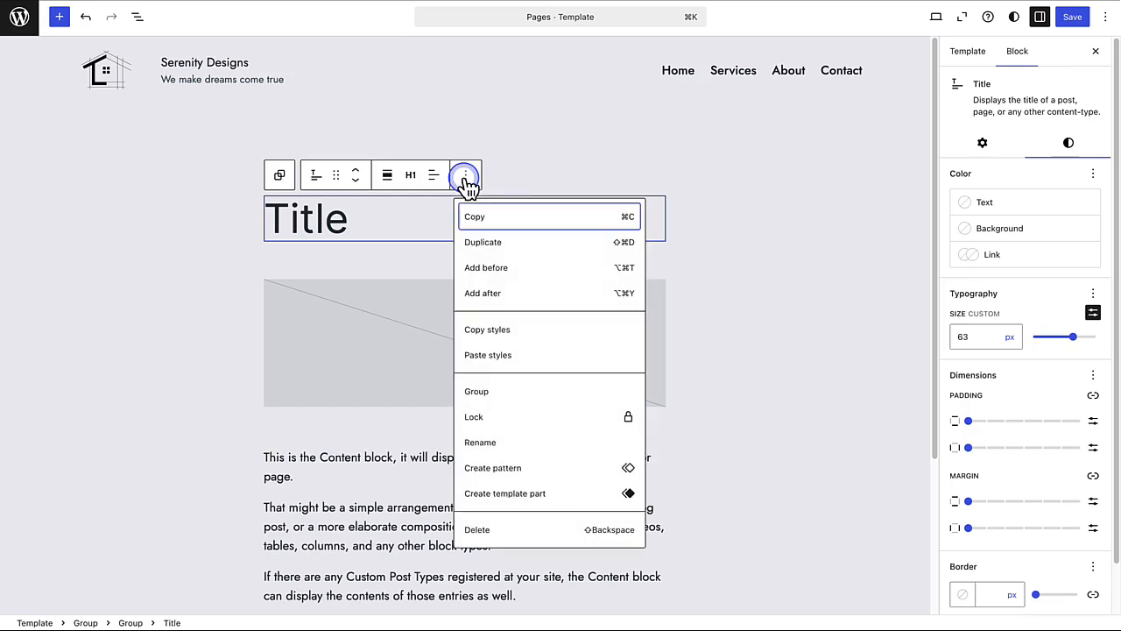
click(478, 530)
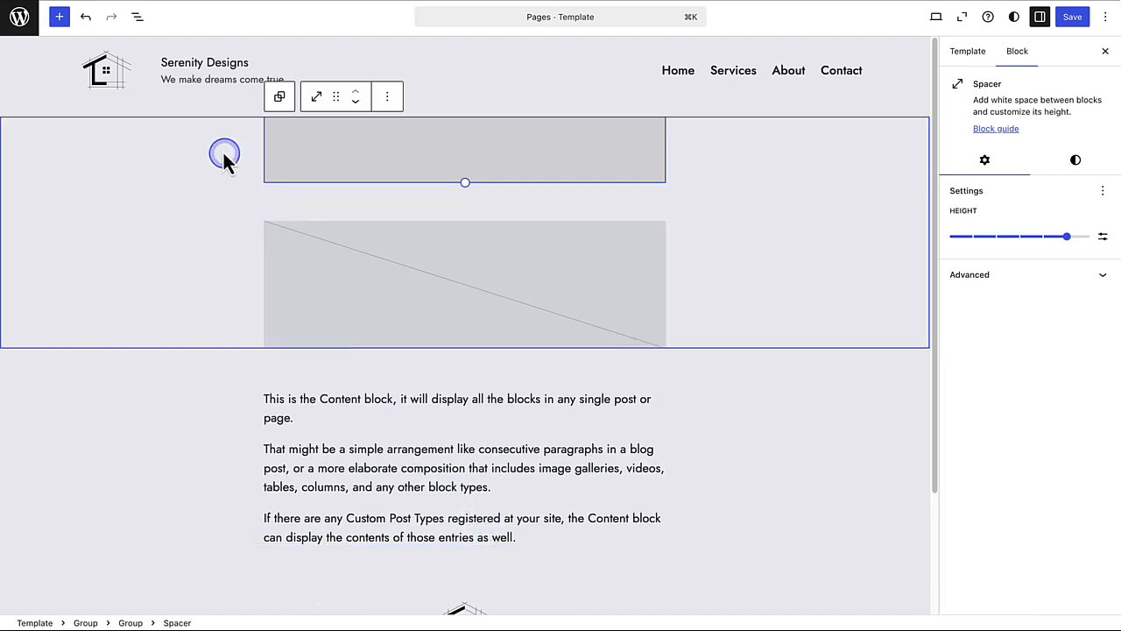
click(138, 18)
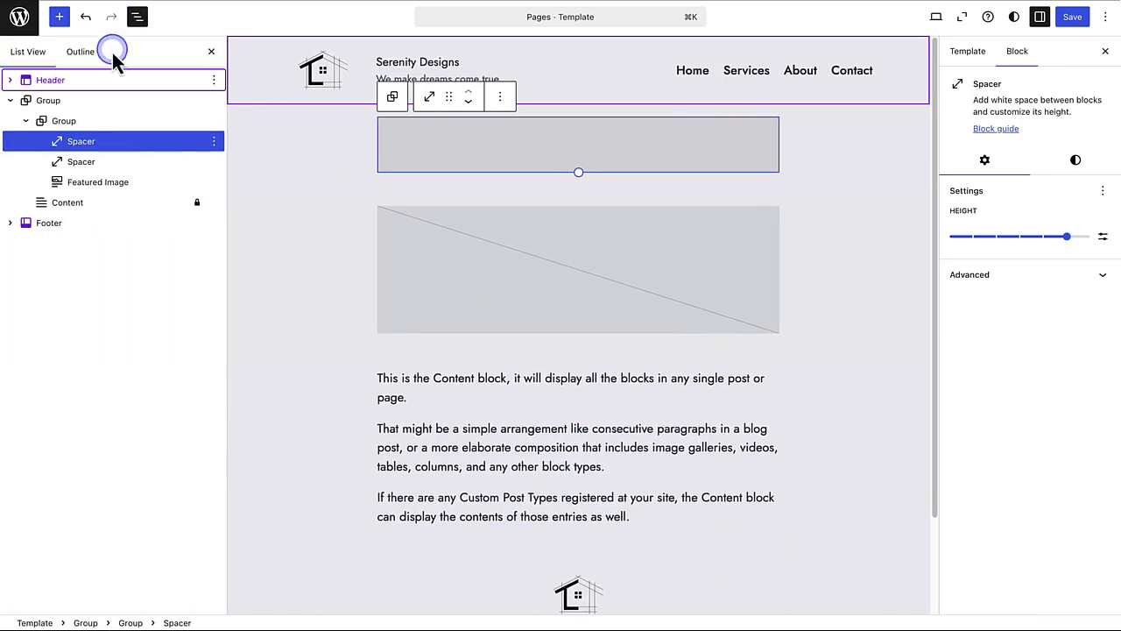
click(80, 162)
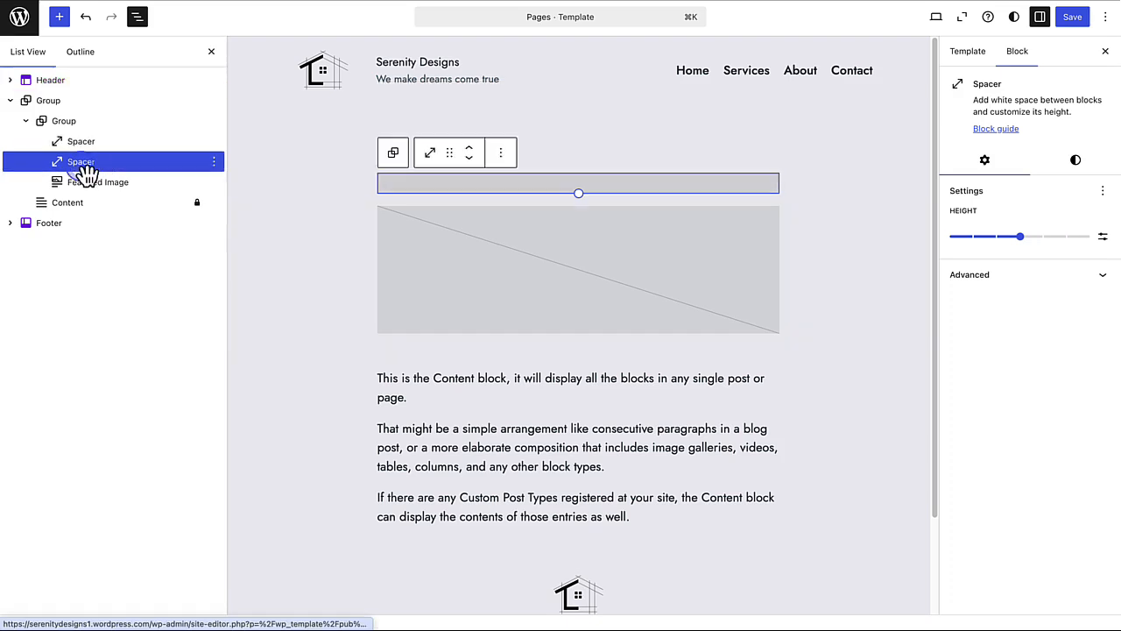
click(84, 147)
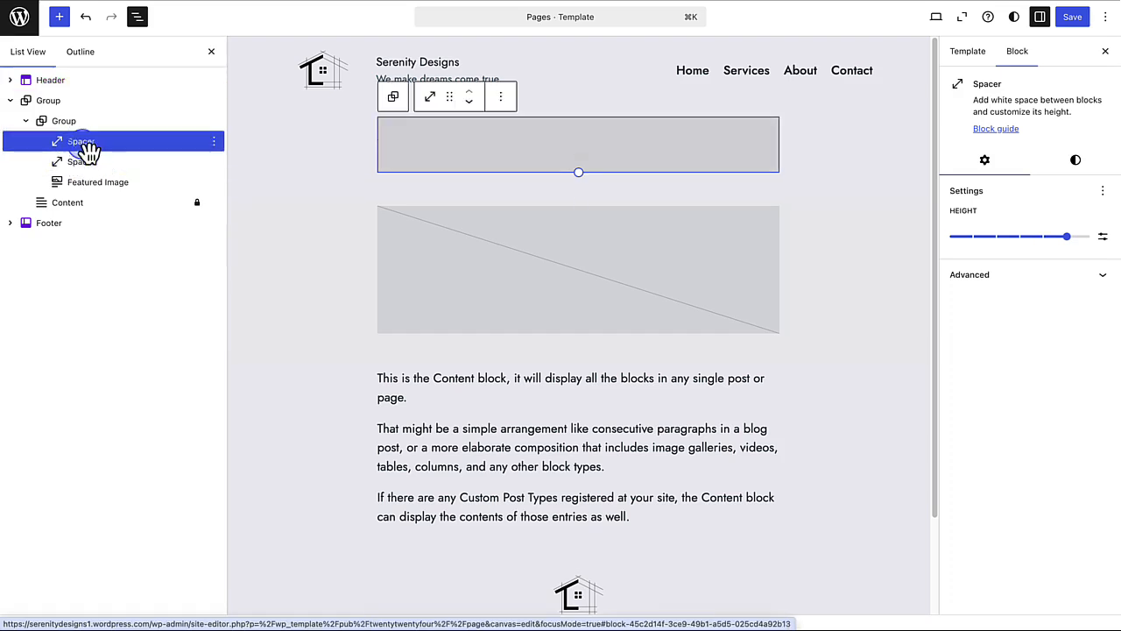
click(215, 143)
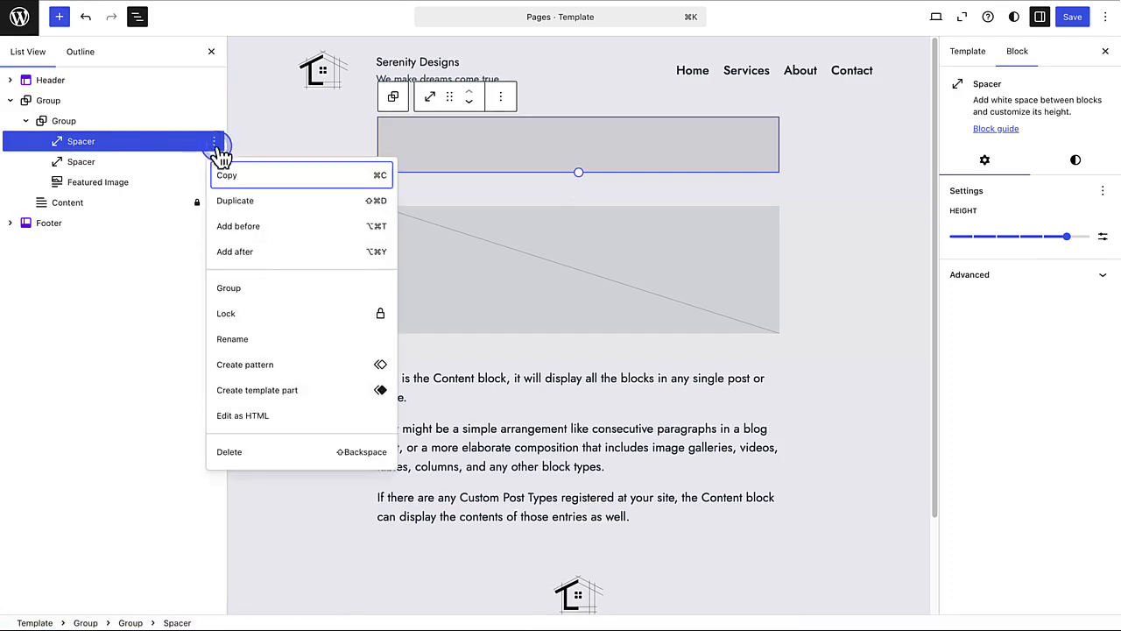
click(252, 454)
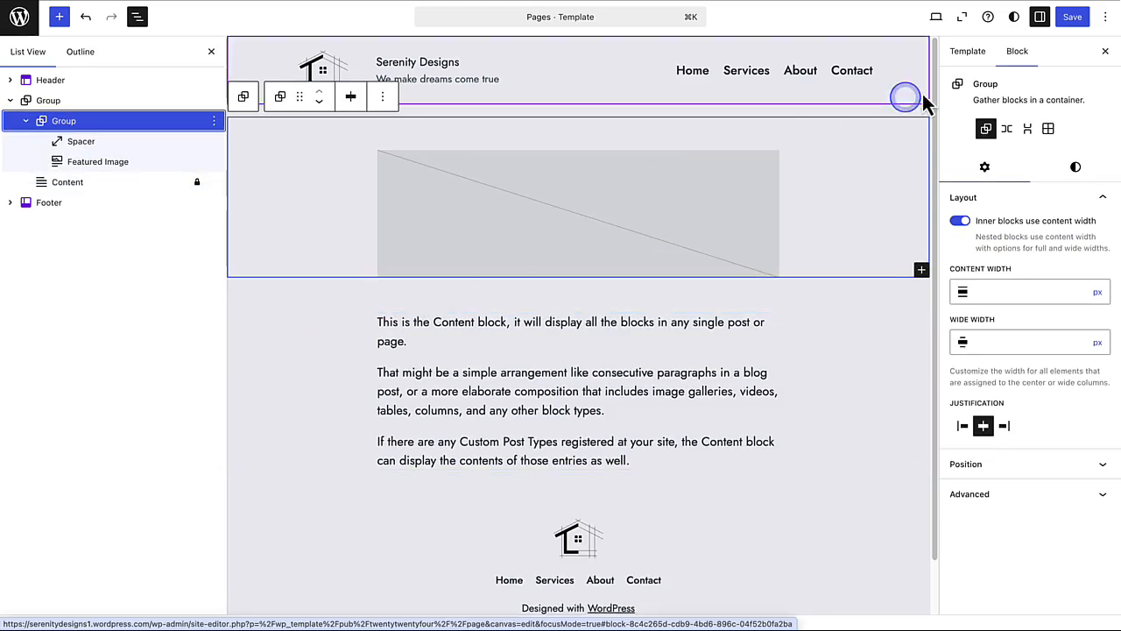
Save the Pages template and reload the About page preview.
click(1074, 18)
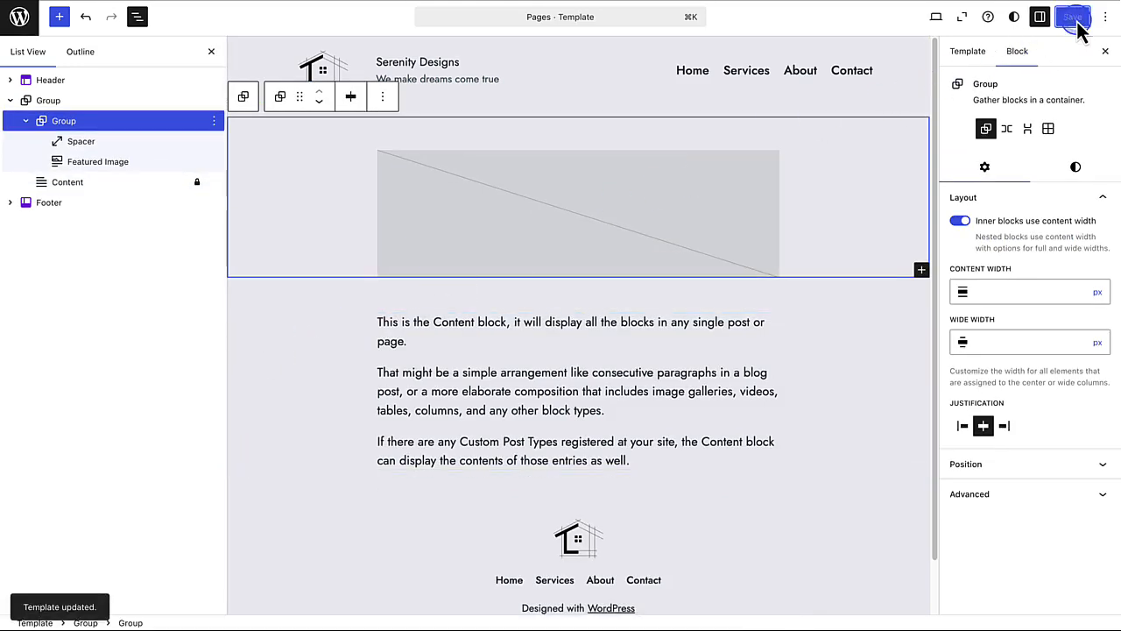
click(61, 15)
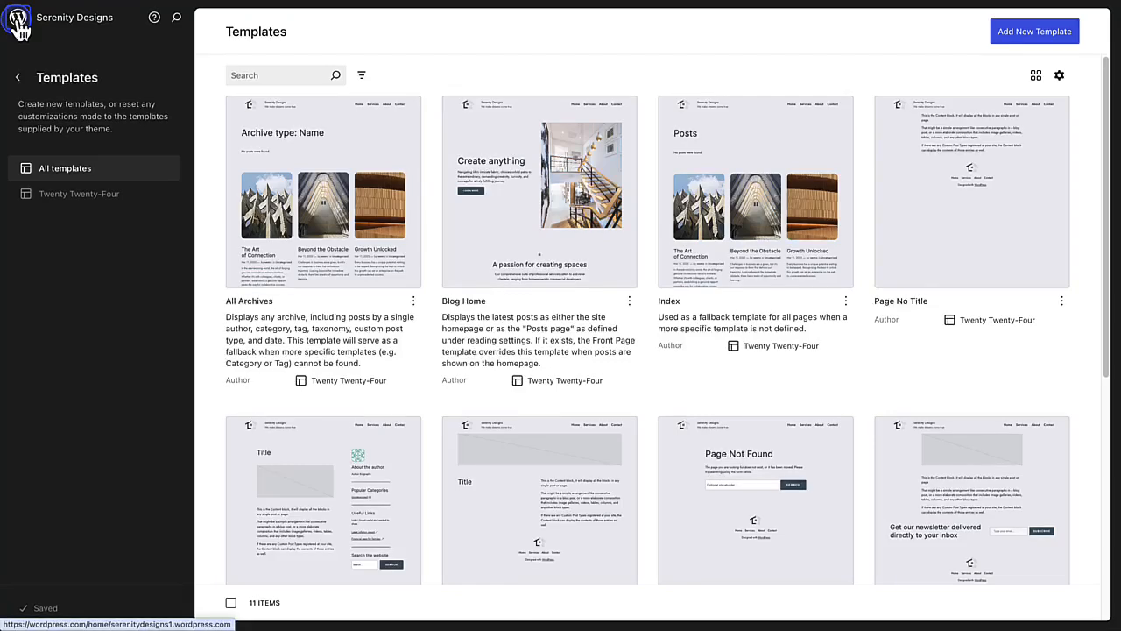
Open the Page: 404 template and replace its heading with "This page is empty... but your home doesn’t have to be!".
scroll(708, 376, down, 2)
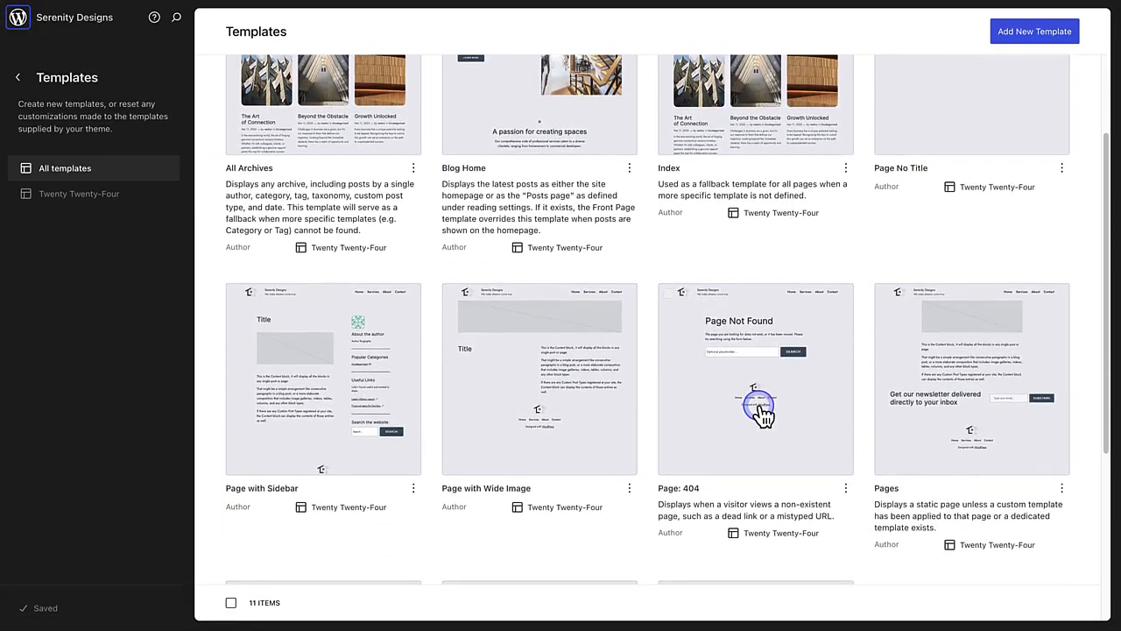
click(759, 408)
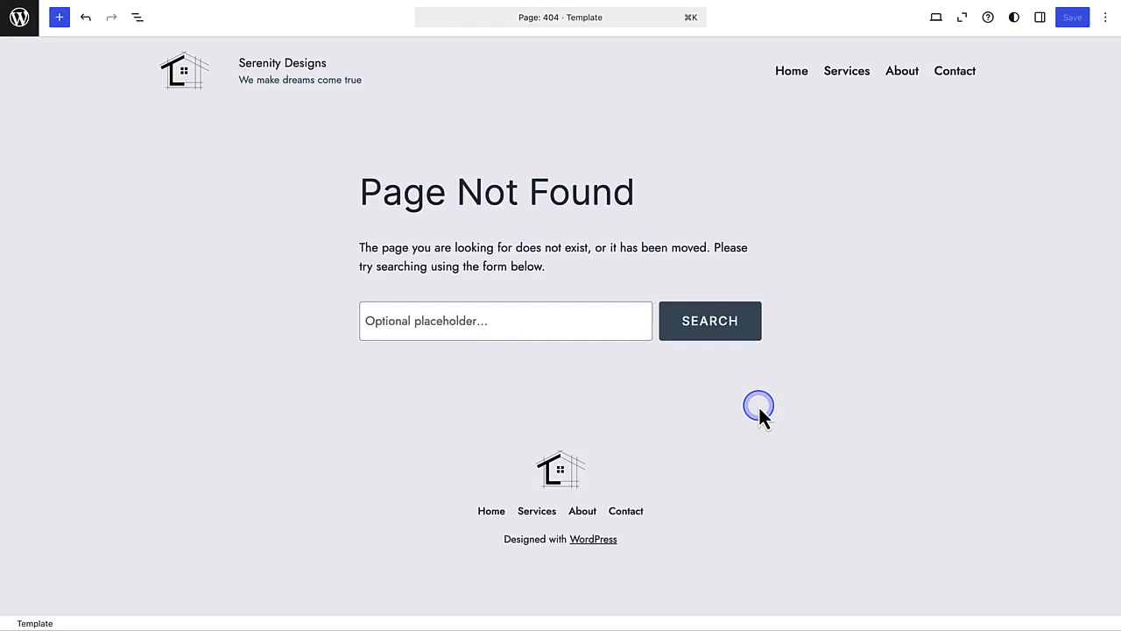
click(547, 194)
drag(622, 191, 364, 191)
key(BackSpace)
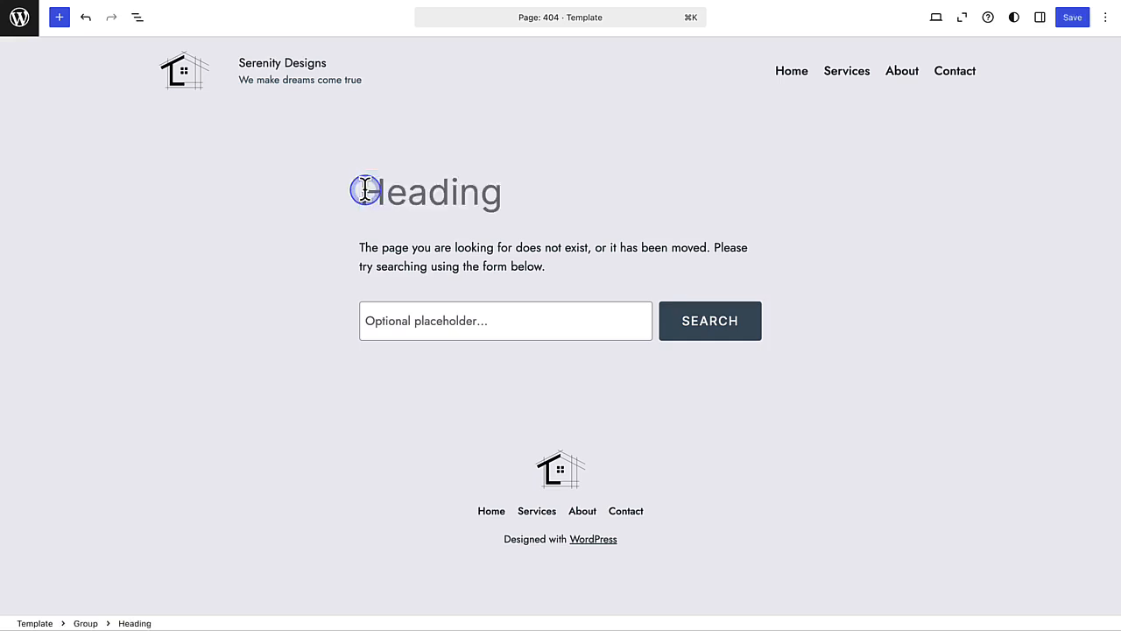
text(This page is empty... but your home doesn’t have to be!)
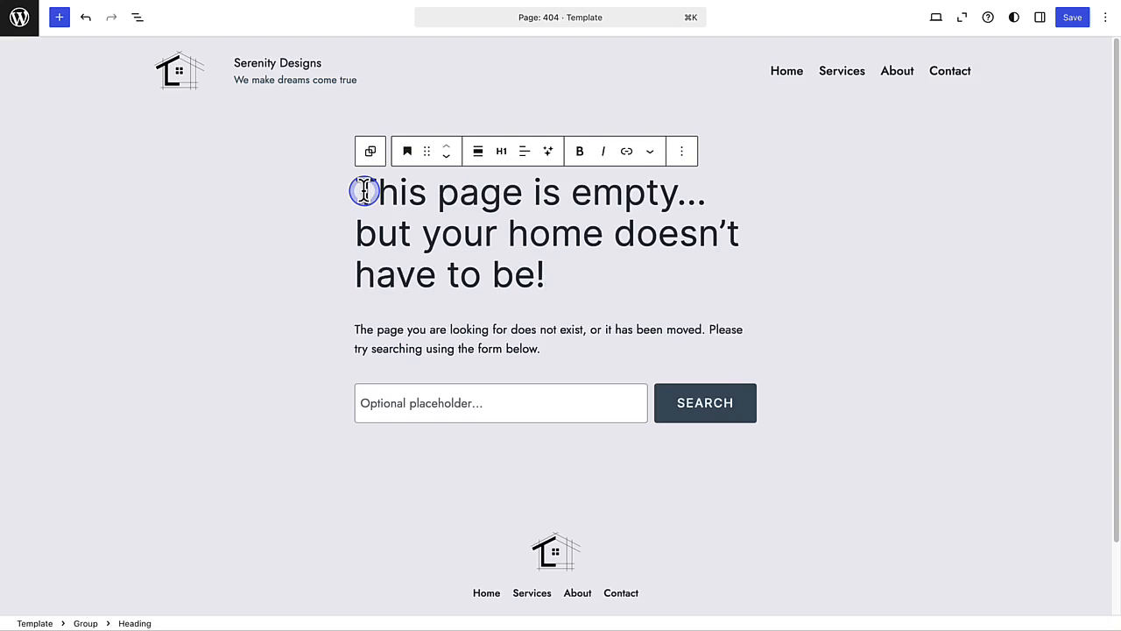
Insert an Image block below the 404 heading, using the media library photo of an empty room with a white chair and ladder.
key(Return)
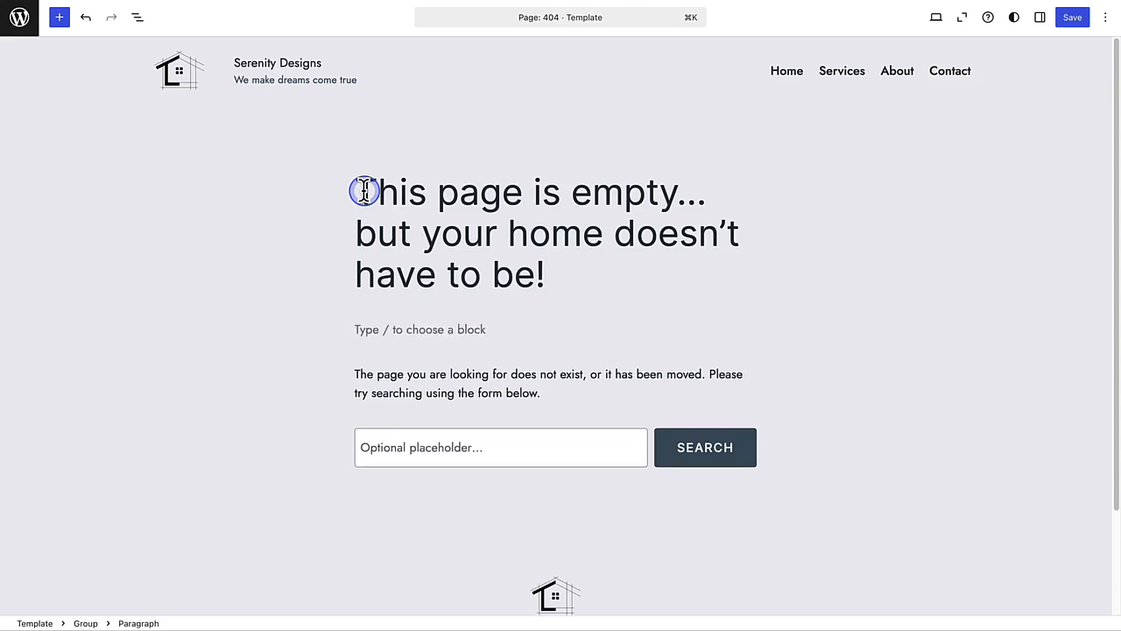
text(/image)
click(434, 107)
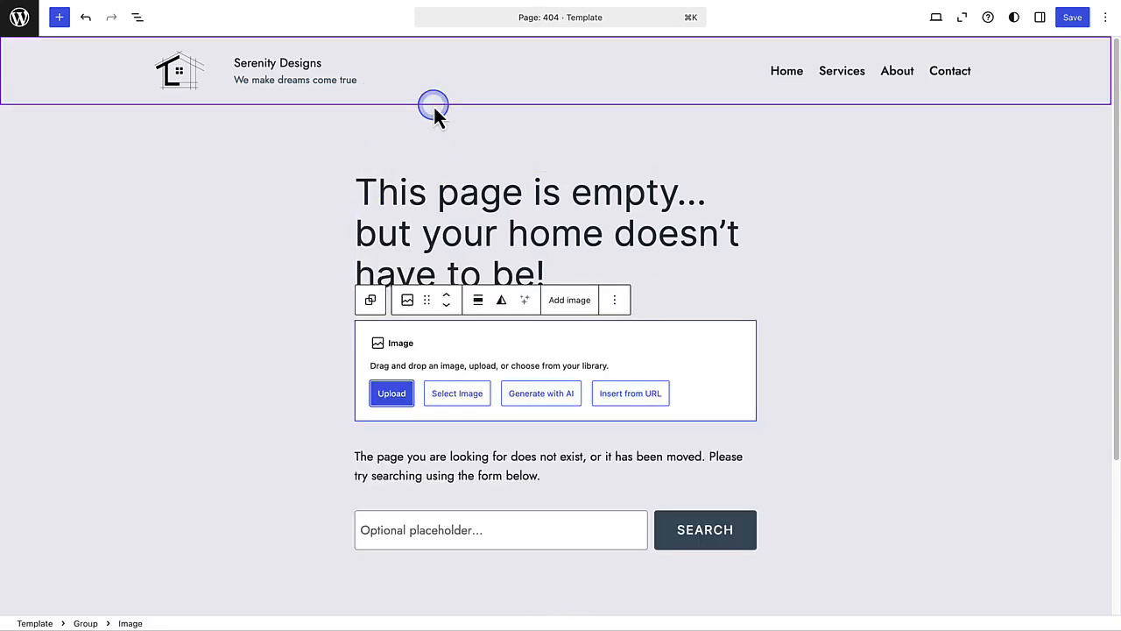
click(457, 391)
click(460, 430)
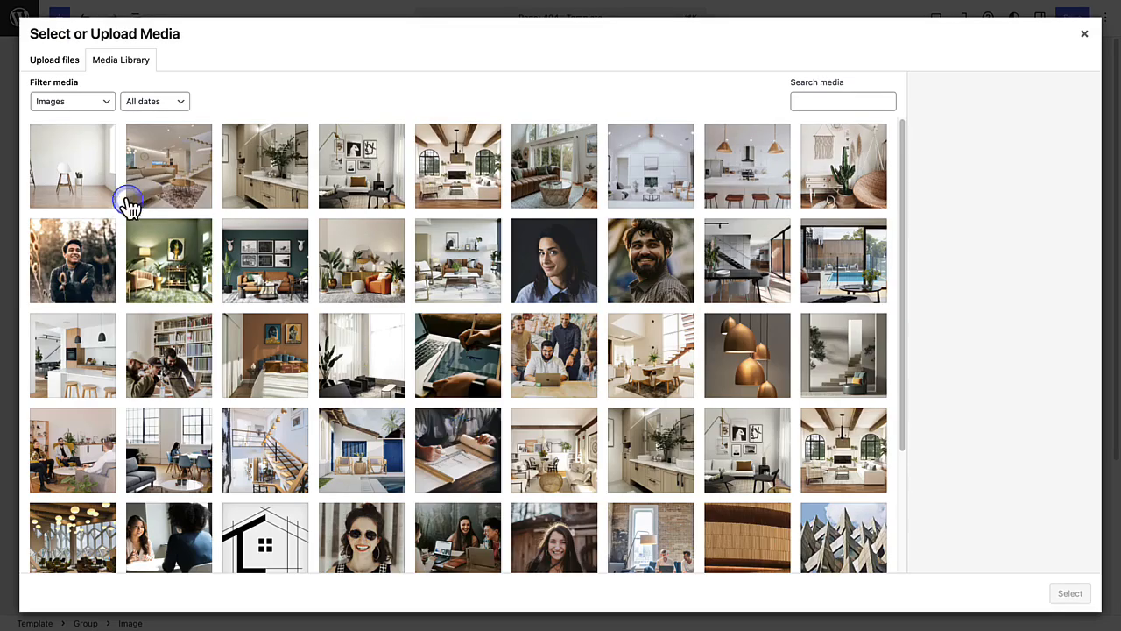
click(82, 163)
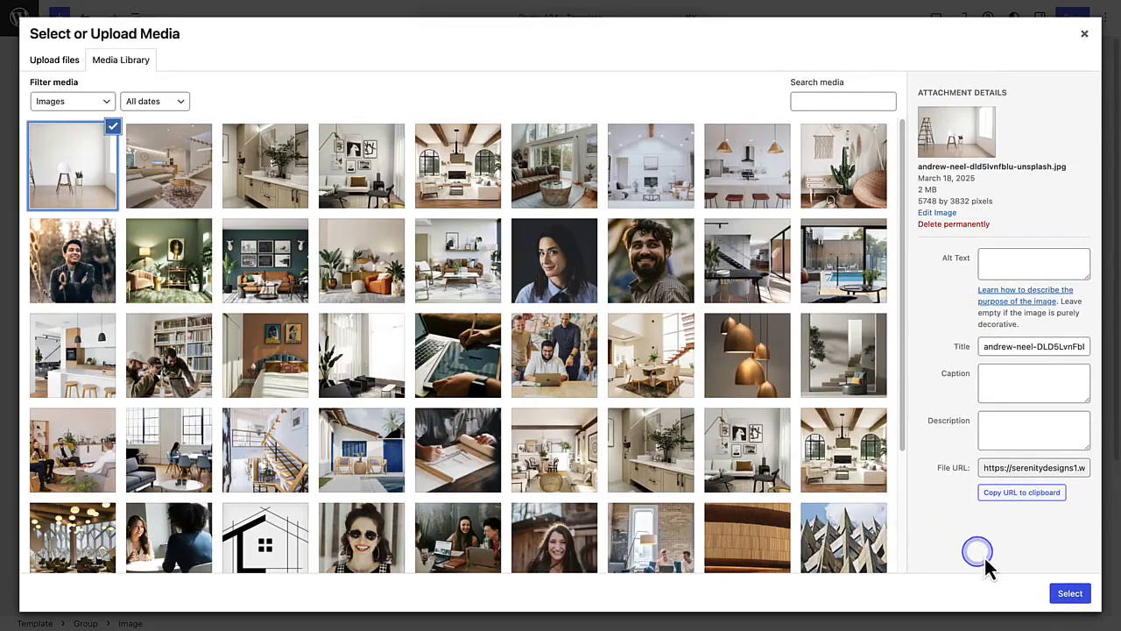
click(1074, 596)
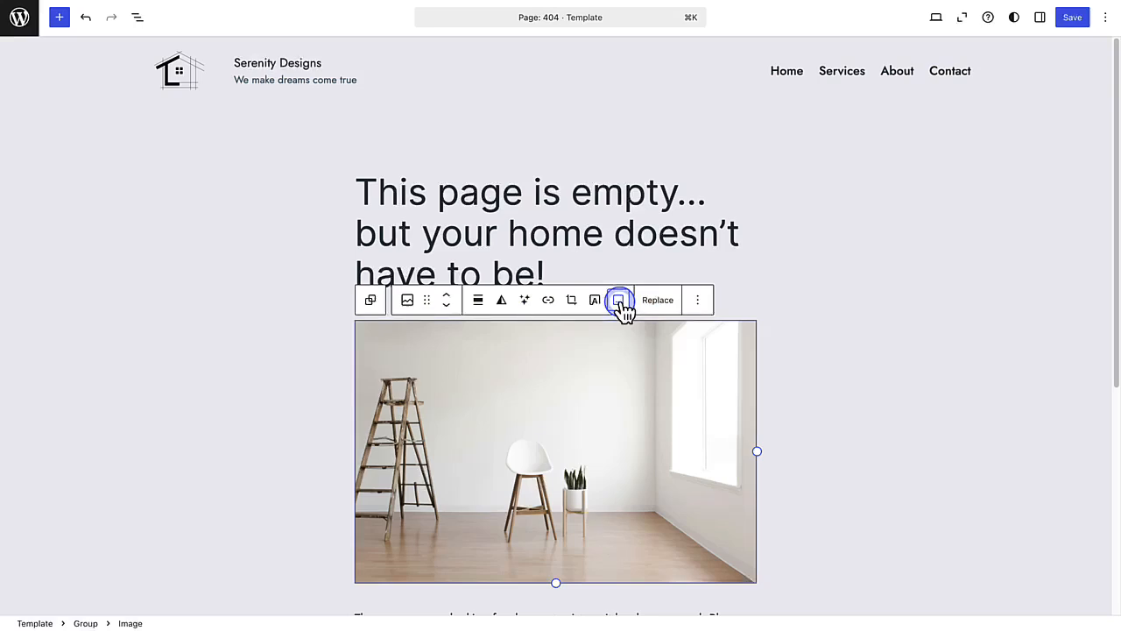
Save the Page: 404 template and review the rest of its layout.
click(1074, 19)
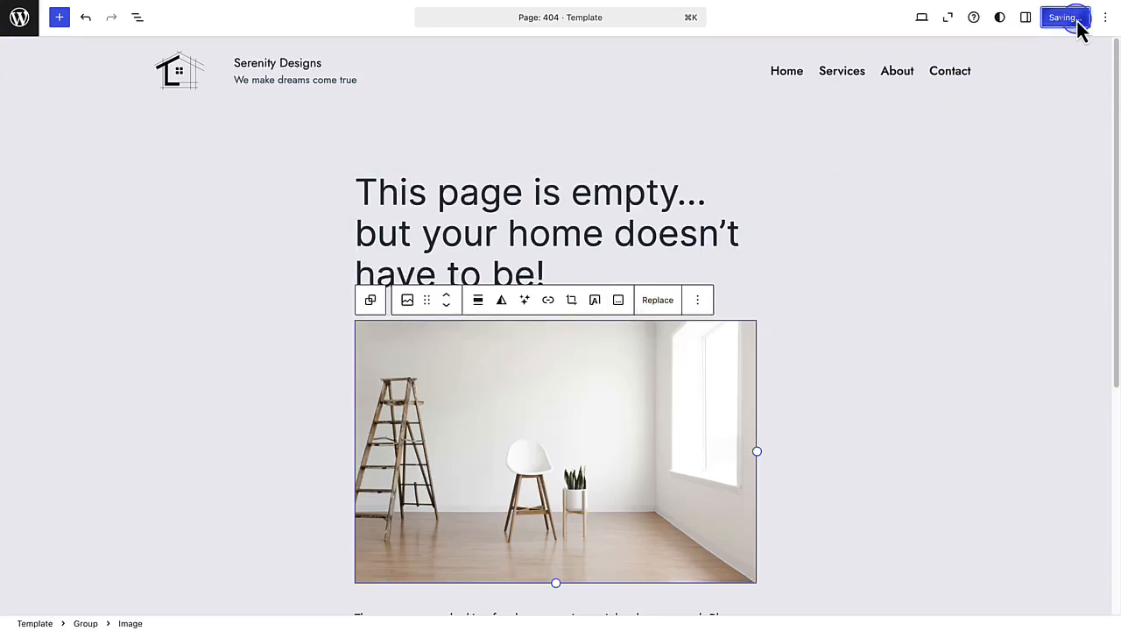
click(1073, 63)
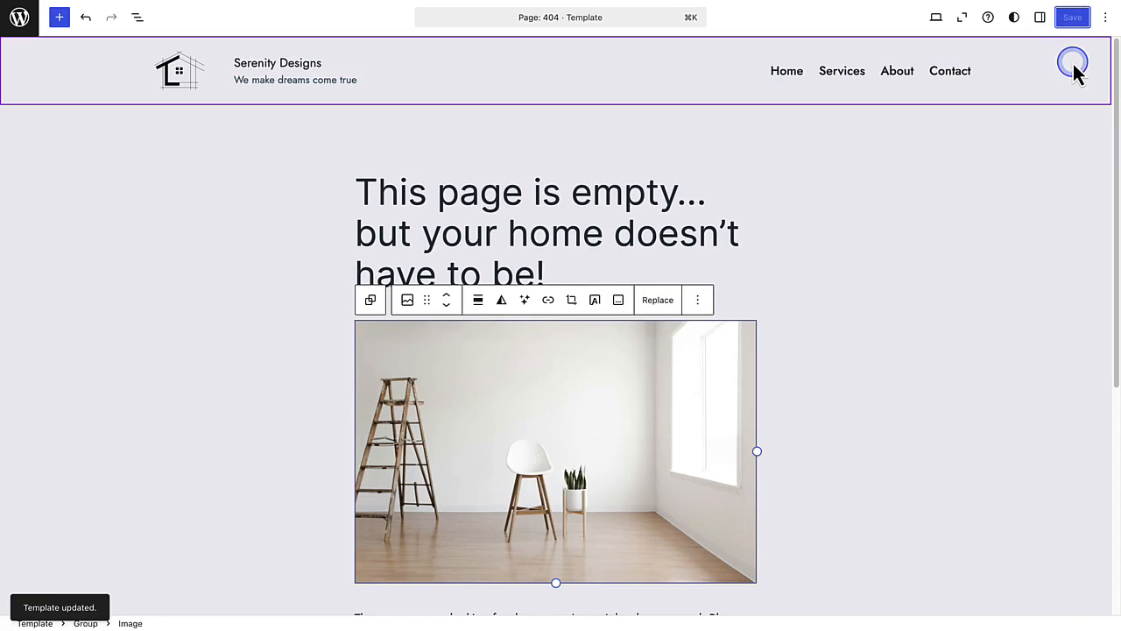
scroll(1073, 64, down, 5)
scroll(1073, 65, down, 3)
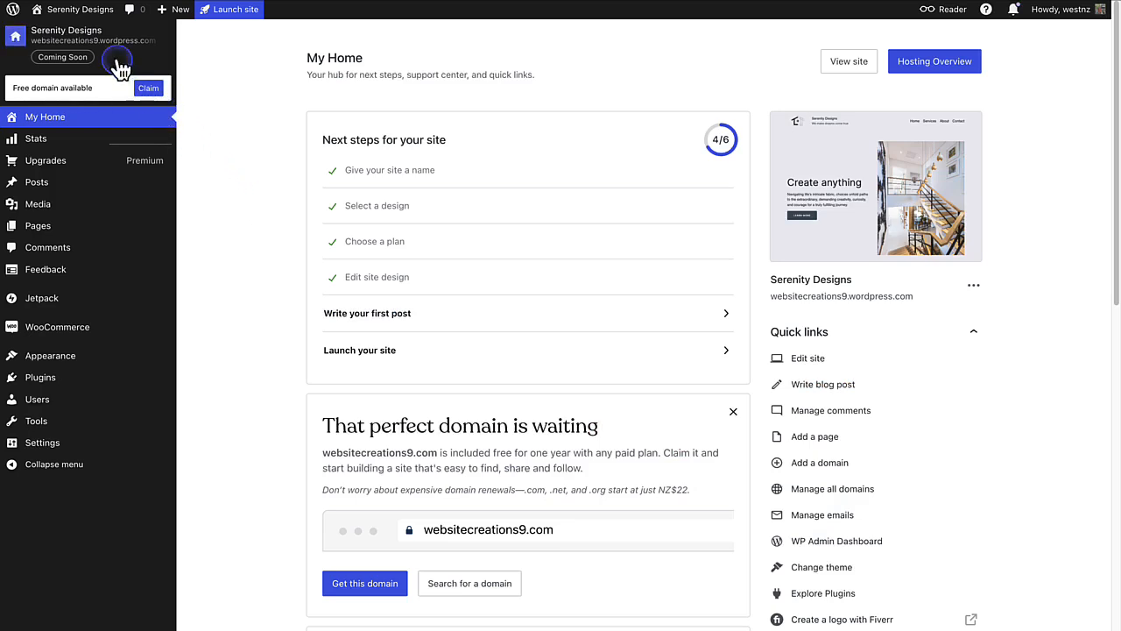
Open the live Serenity Designs site and examine the home page from the hero section down to the footer.
mouse_move(83, 15)
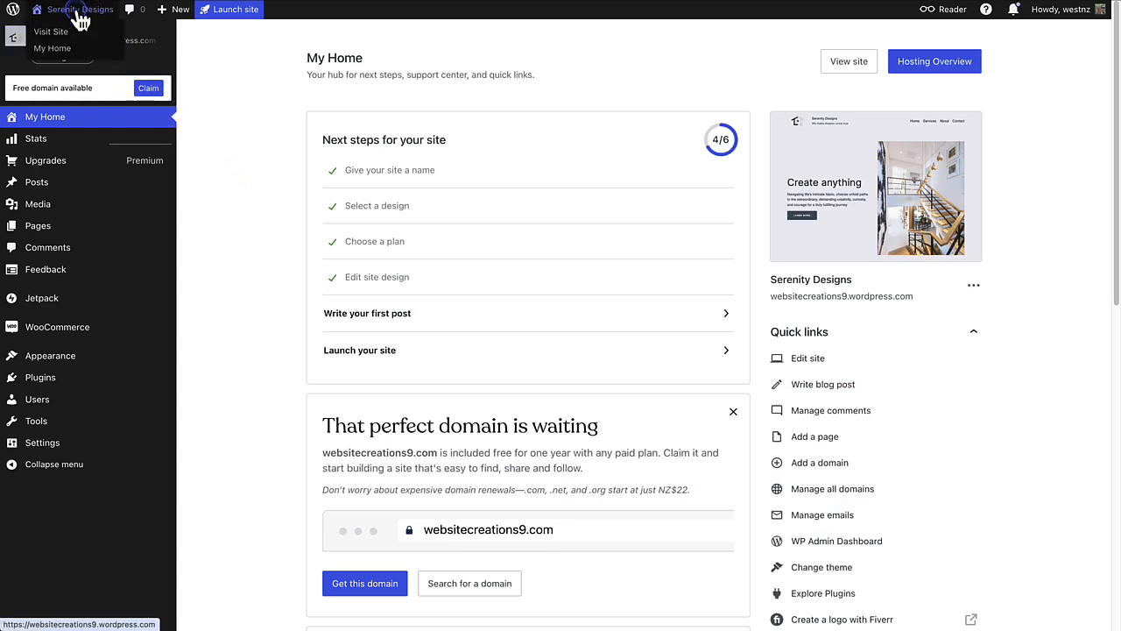
click(79, 10)
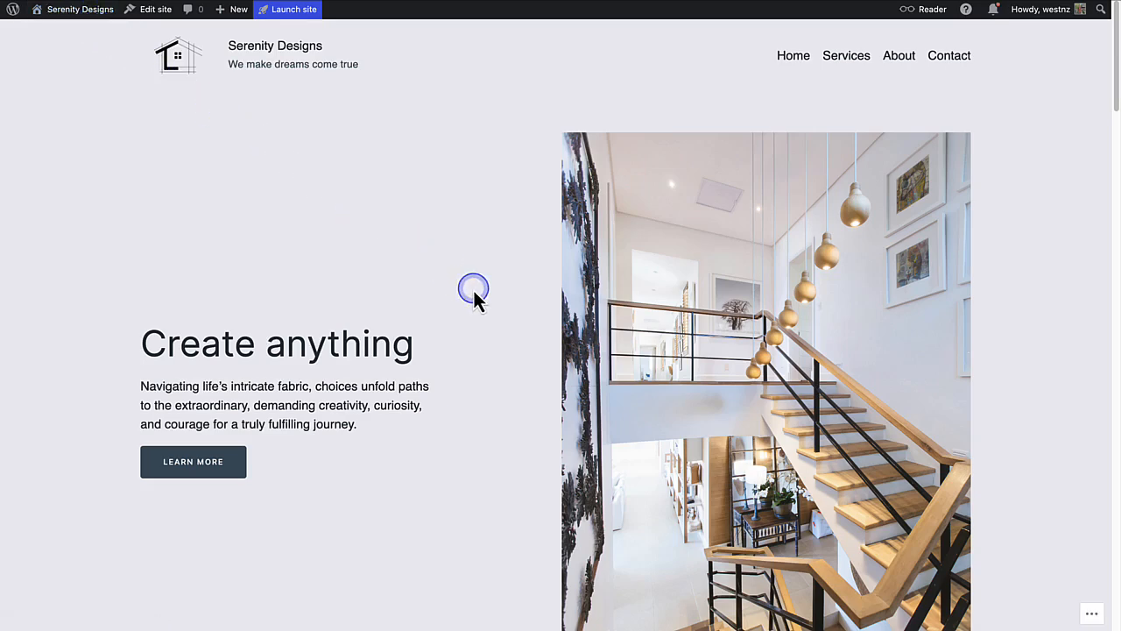
scroll(473, 298, down, 3)
scroll(473, 297, down, 4)
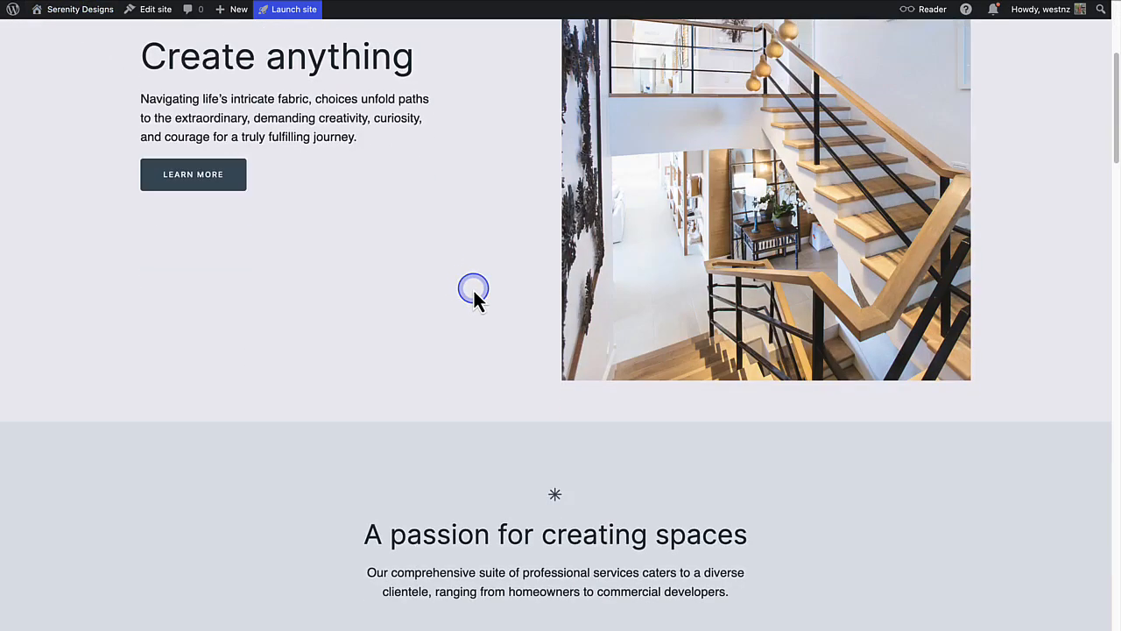
scroll(473, 297, down, 2)
scroll(473, 296, down, 3)
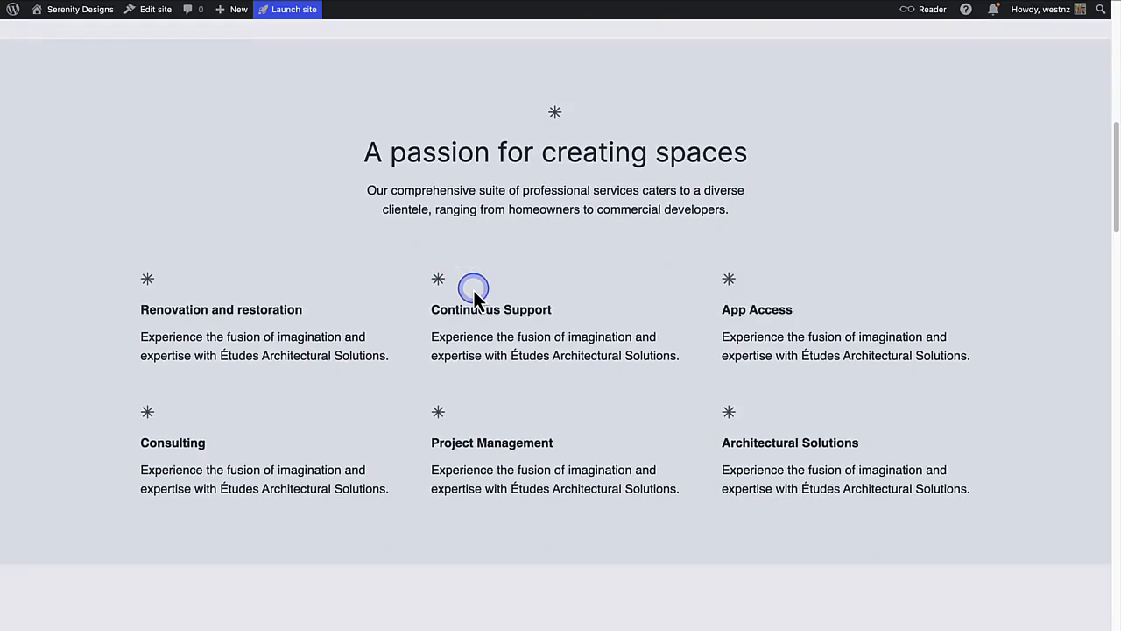
scroll(473, 289, down, 5)
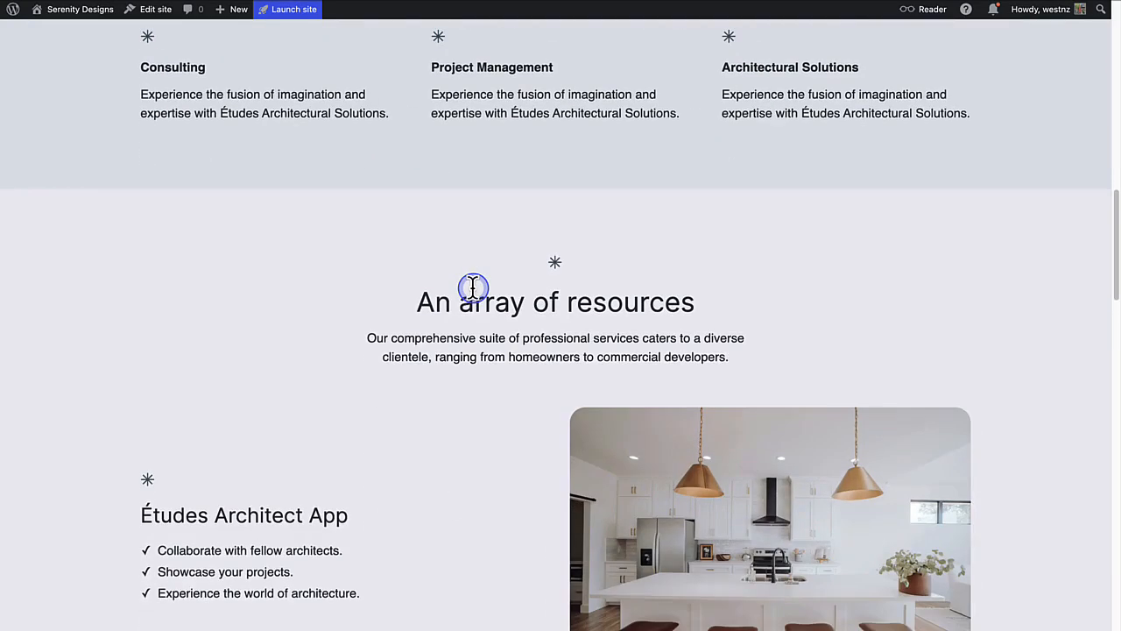
scroll(473, 287, down, 4)
scroll(473, 288, down, 3)
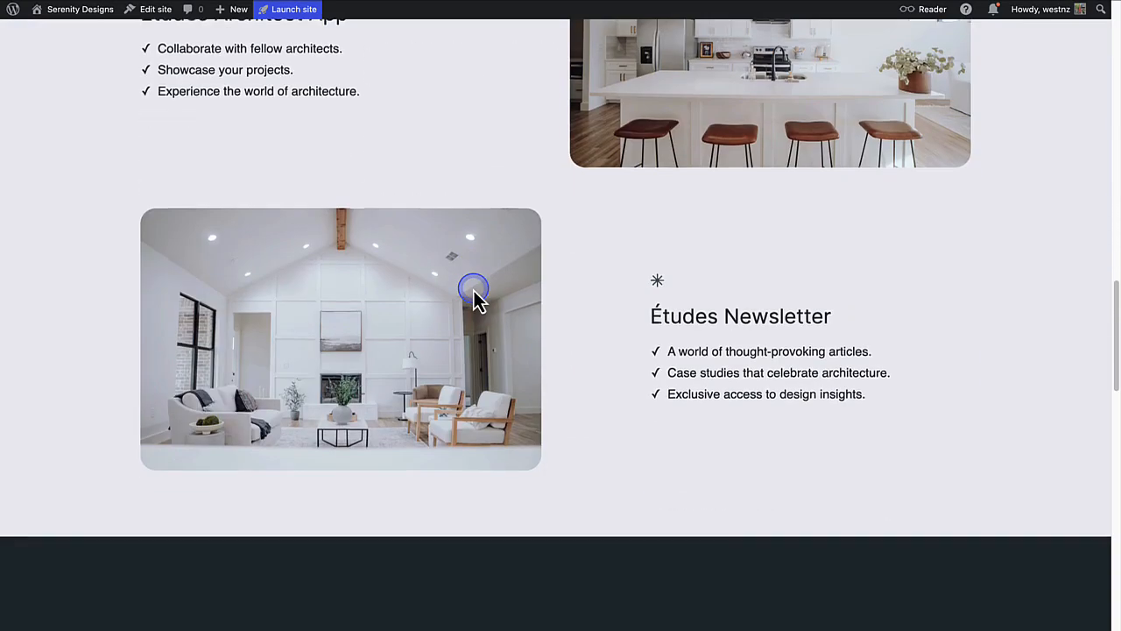
scroll(473, 296, down, 4)
scroll(473, 296, down, 3)
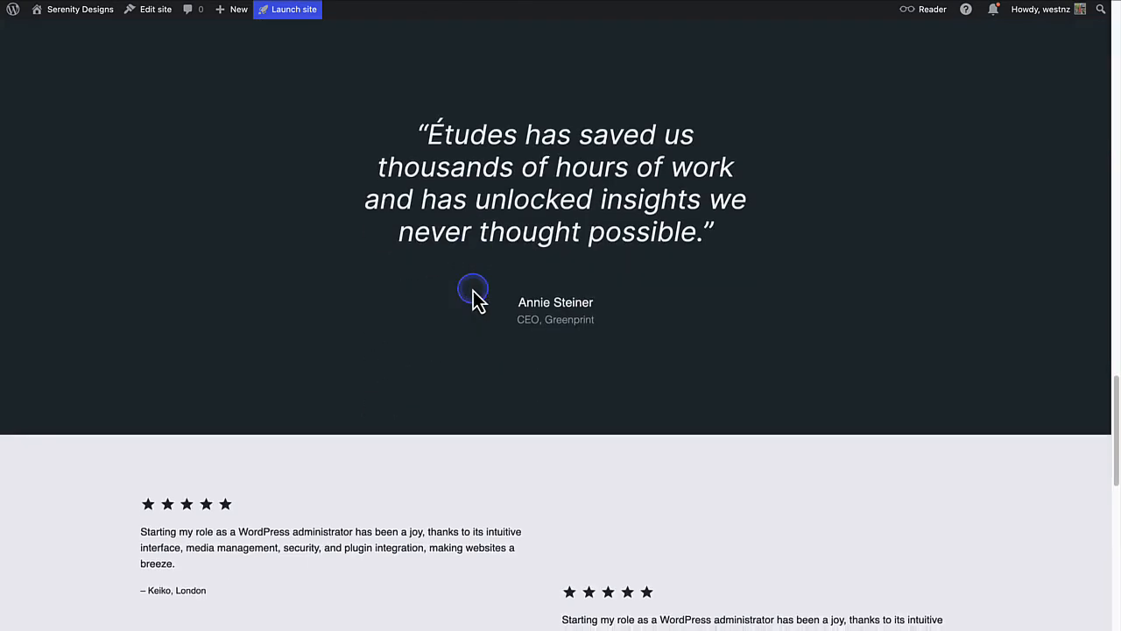
scroll(474, 296, down, 10)
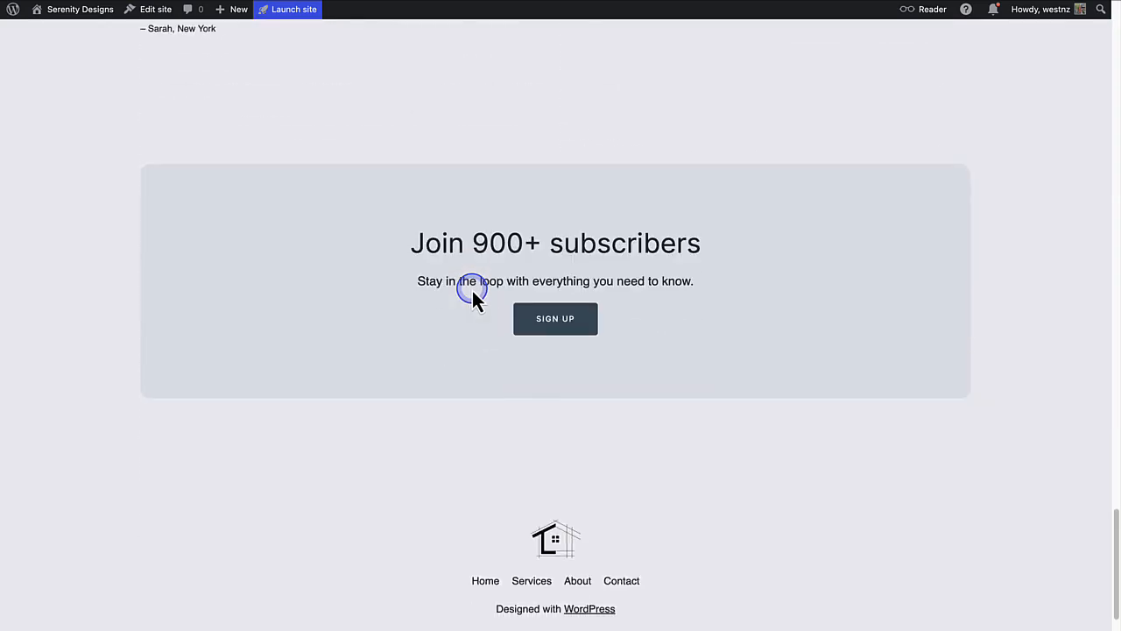
scroll(472, 290, down, 1)
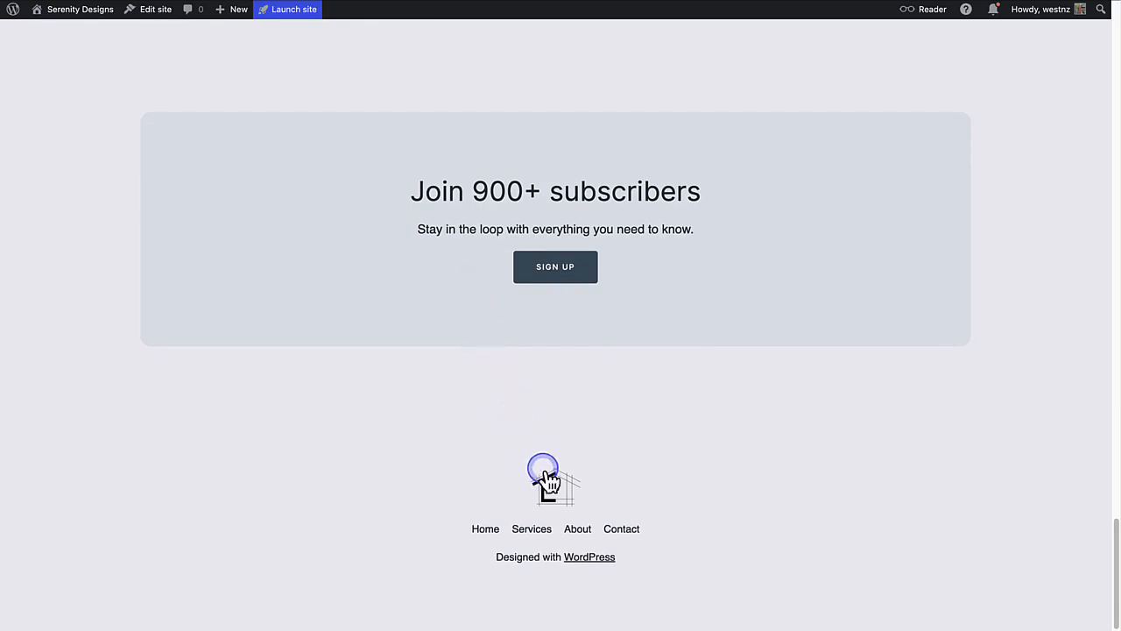
Open the About page from the footer navigation, and follow its Our Services link to review the Services page.
click(579, 529)
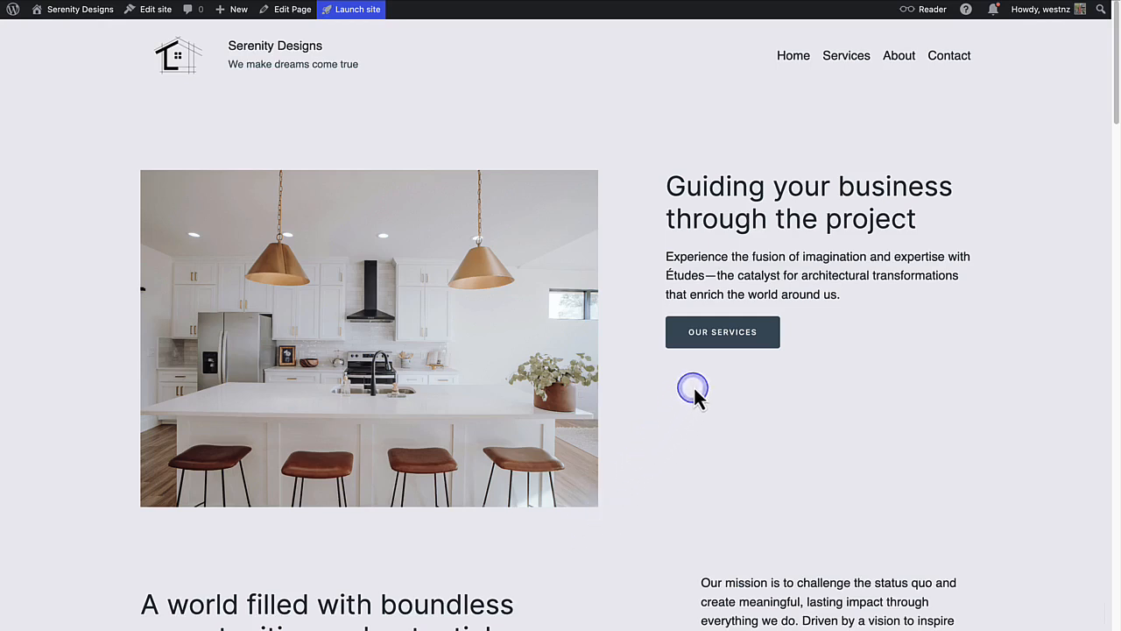
click(722, 333)
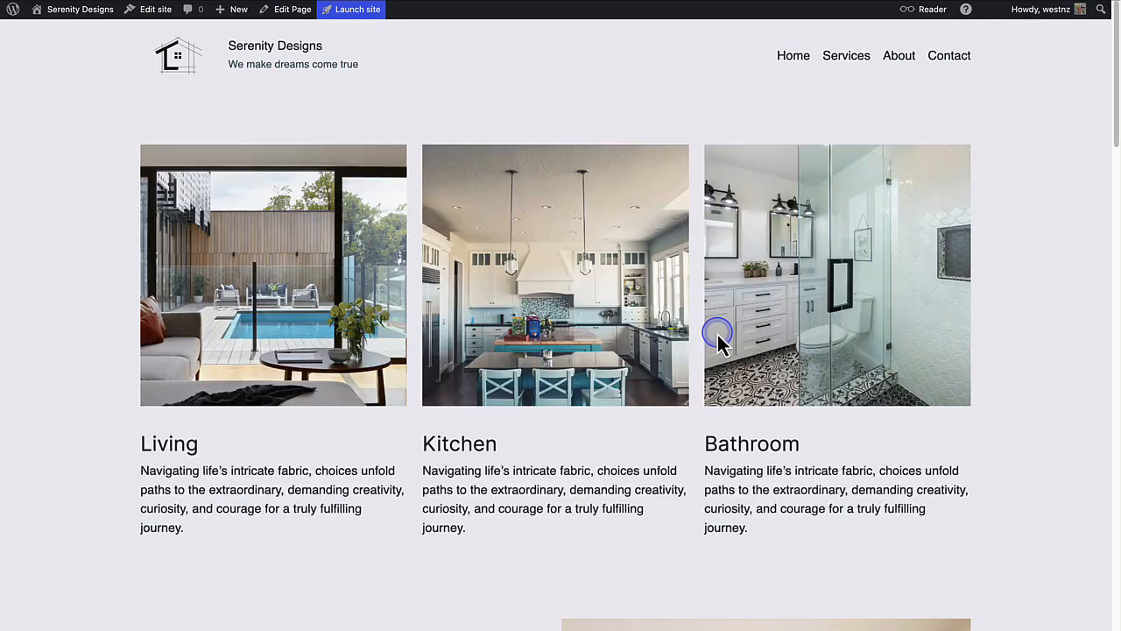
scroll(717, 335, down, 5)
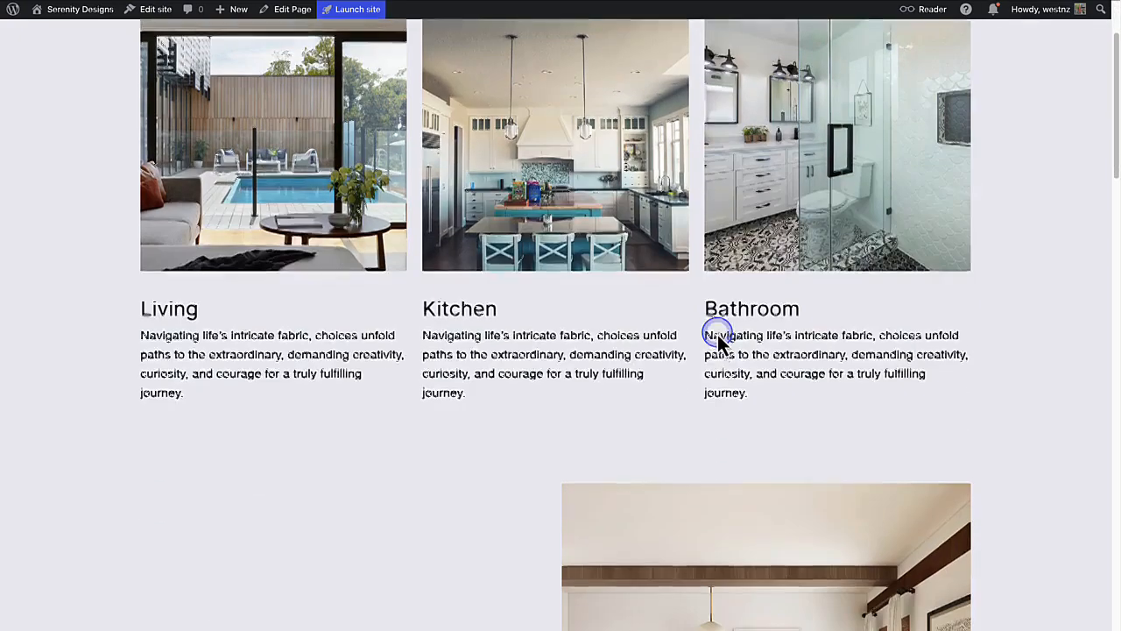
scroll(718, 334, up, 5)
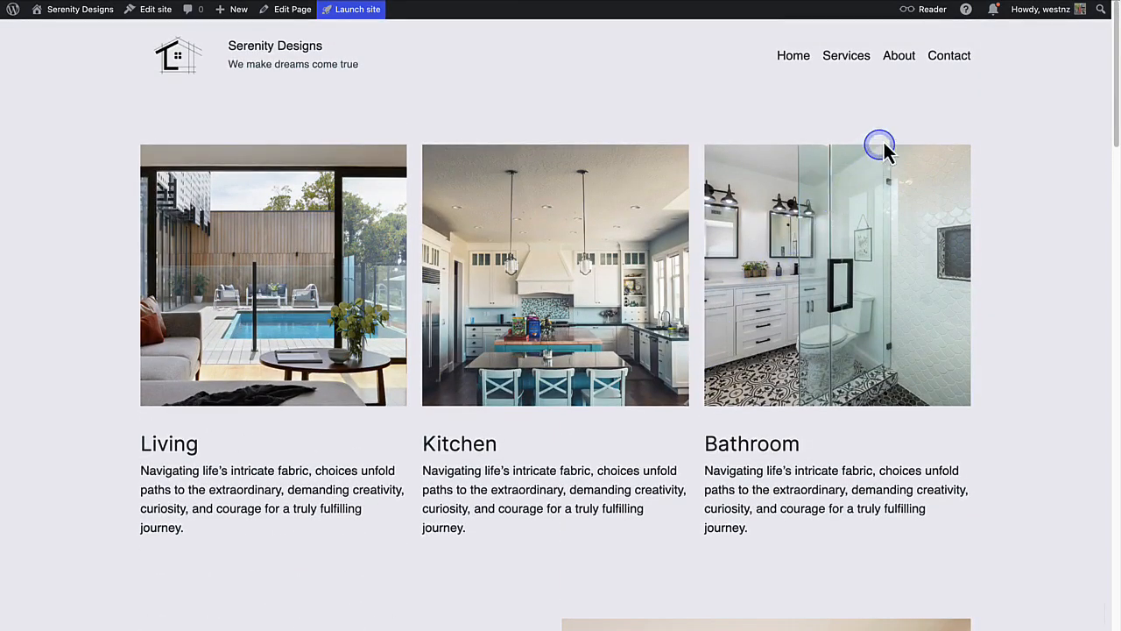
Submit the Contact page's form with a full name, an e-mail address and the message "Please contact me.".
click(947, 63)
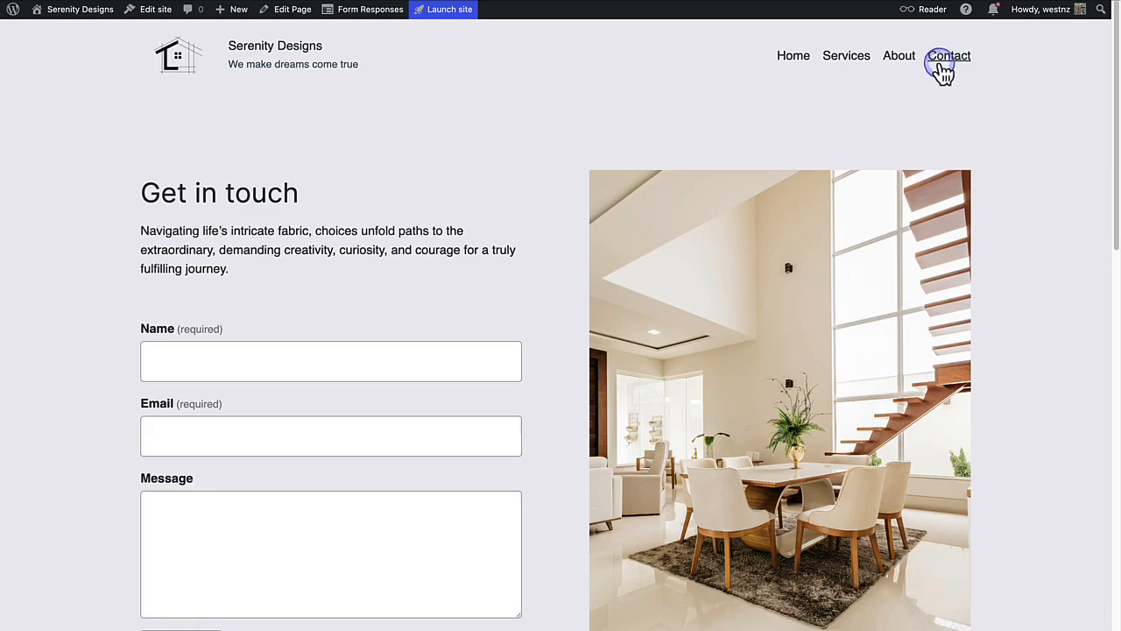
scroll(610, 296, down, 2)
scroll(610, 296, down, 2)
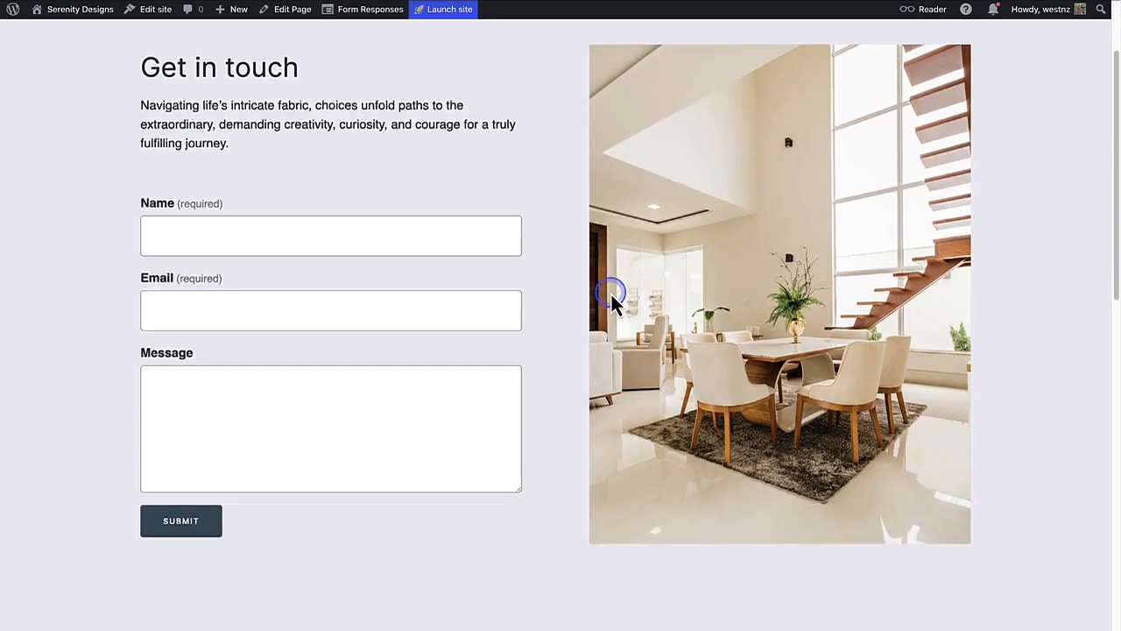
click(192, 230)
text(John Doe)
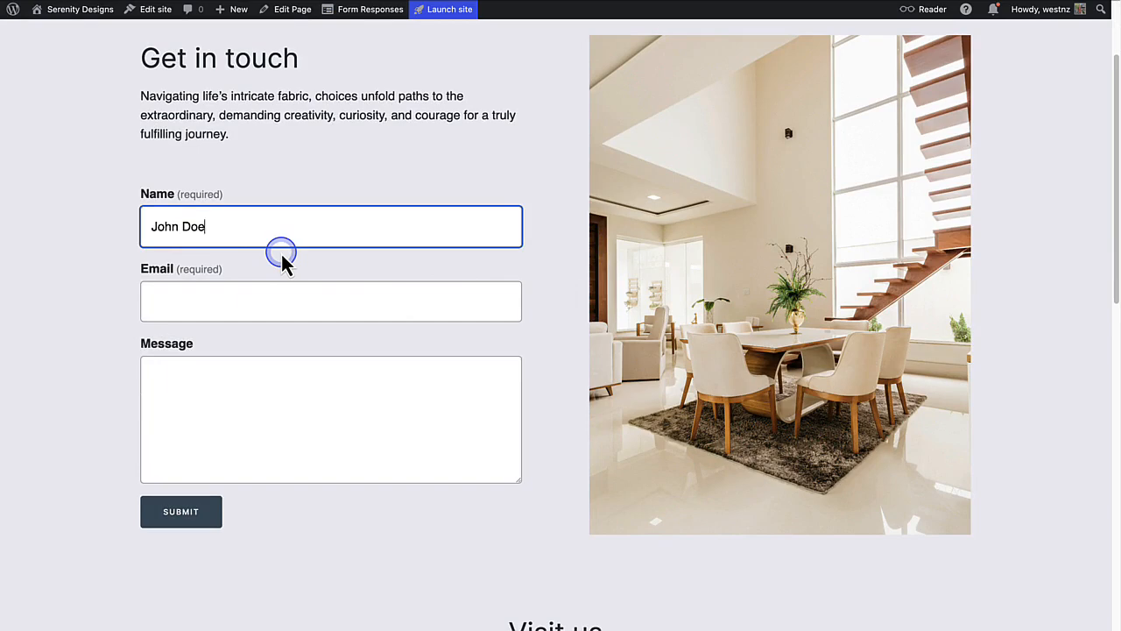
click(216, 302)
text(email@)
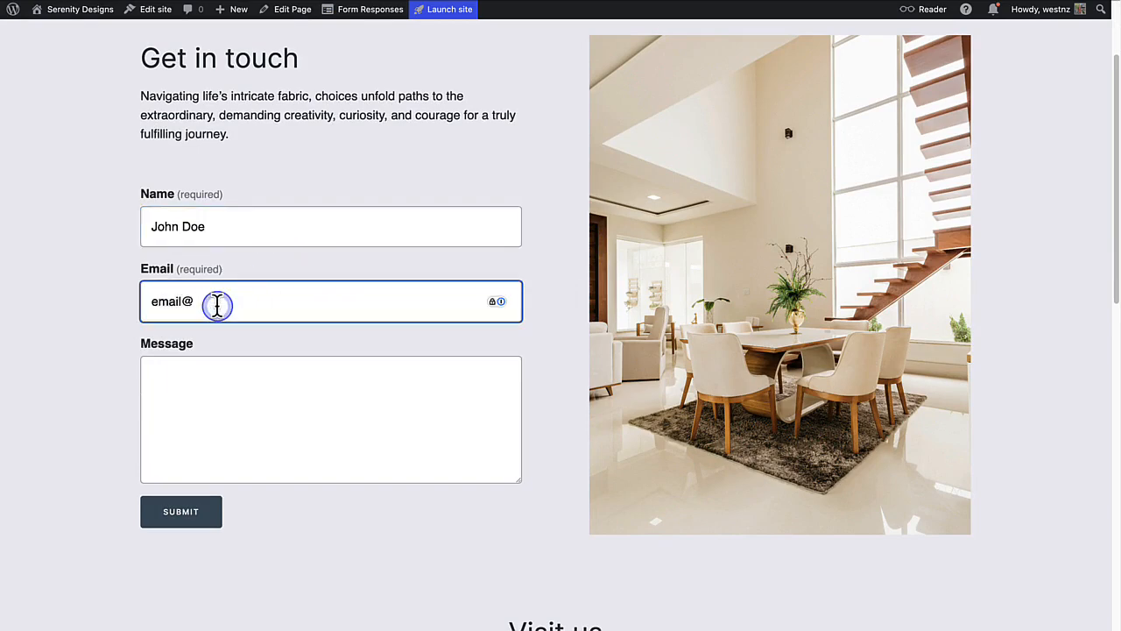
text(example.com)
click(181, 393)
text(Please contact me)
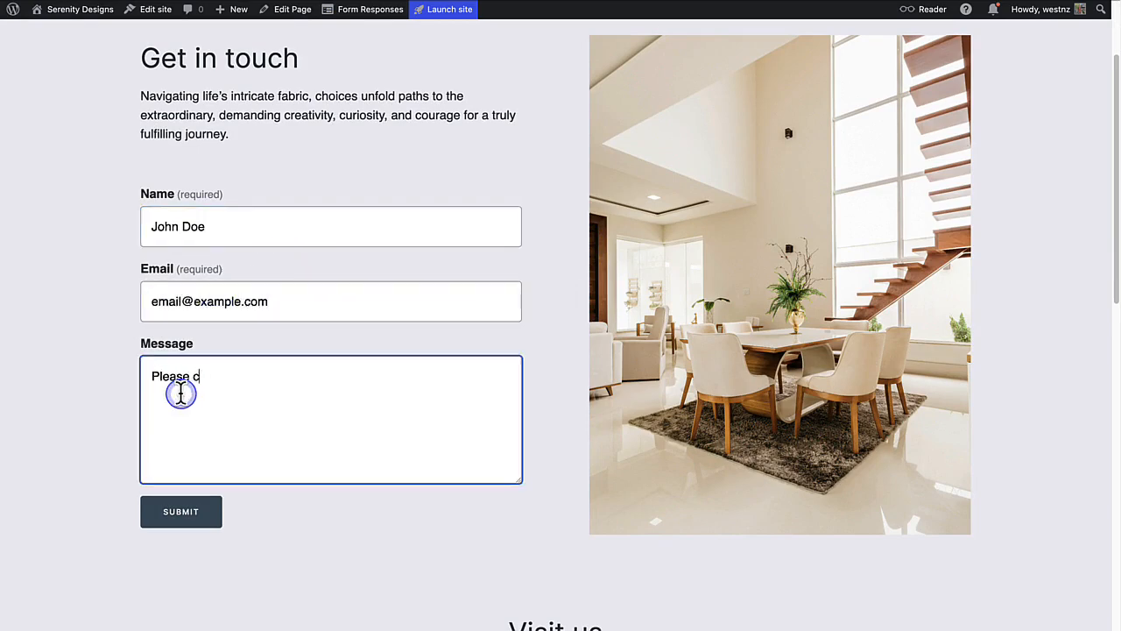
text(.)
click(179, 516)
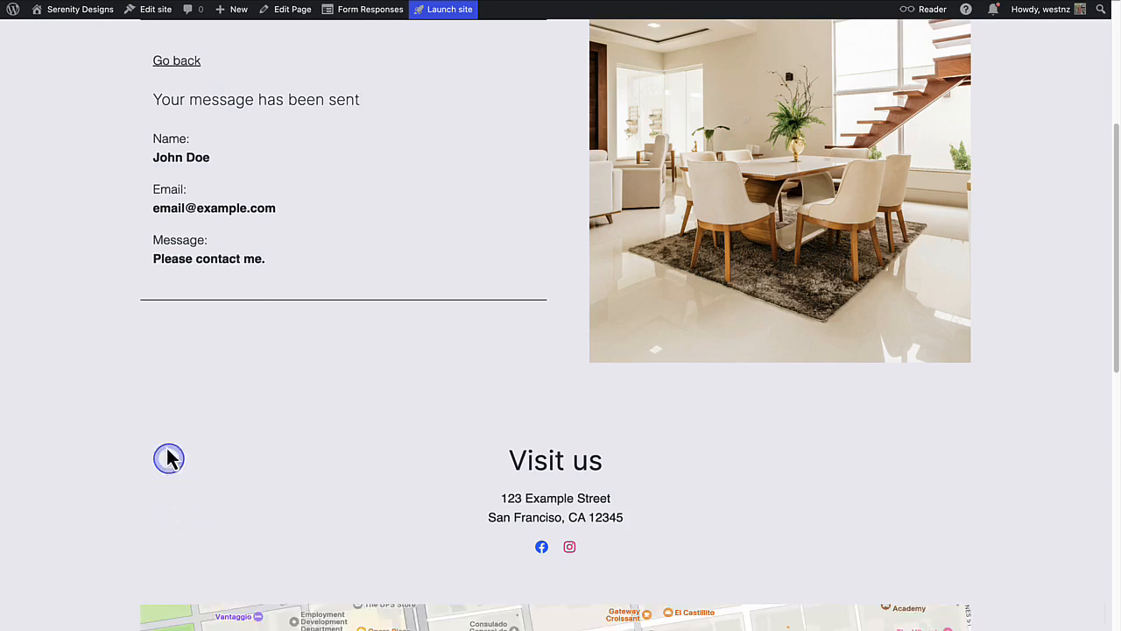
Return to the site dashboard and view the submitted contact message in the Feedback form responses.
click(71, 21)
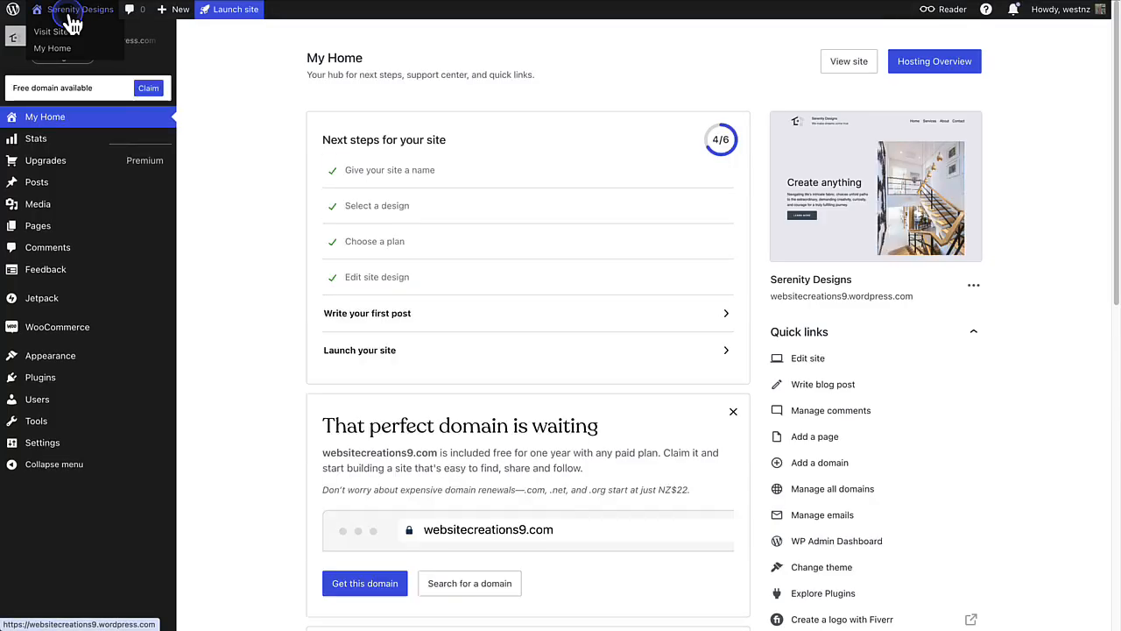
click(46, 278)
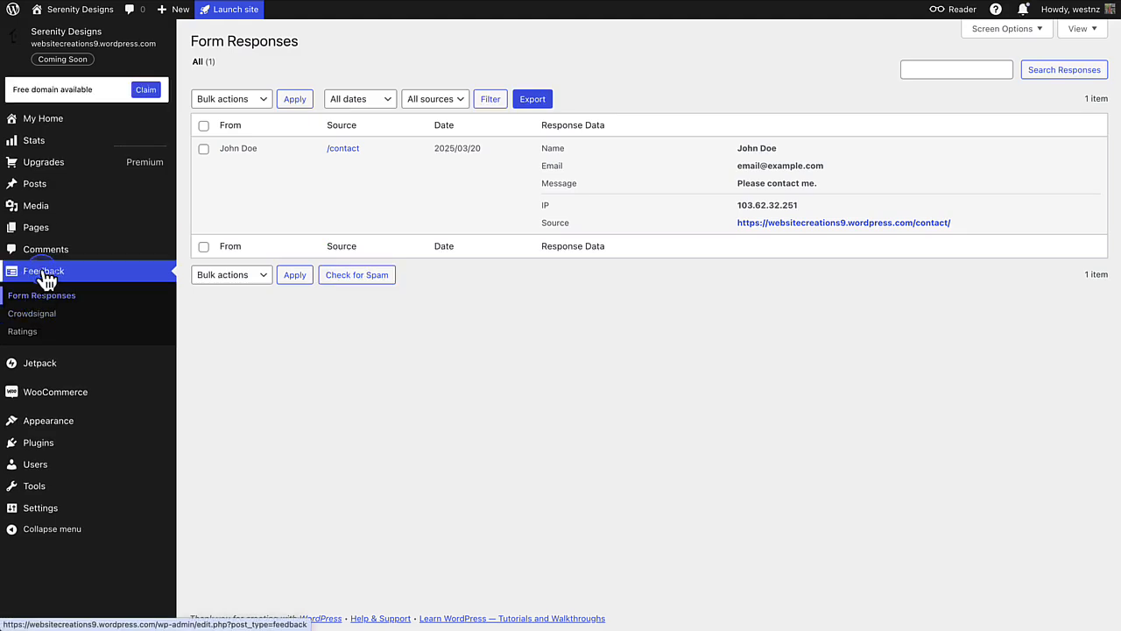
click(235, 226)
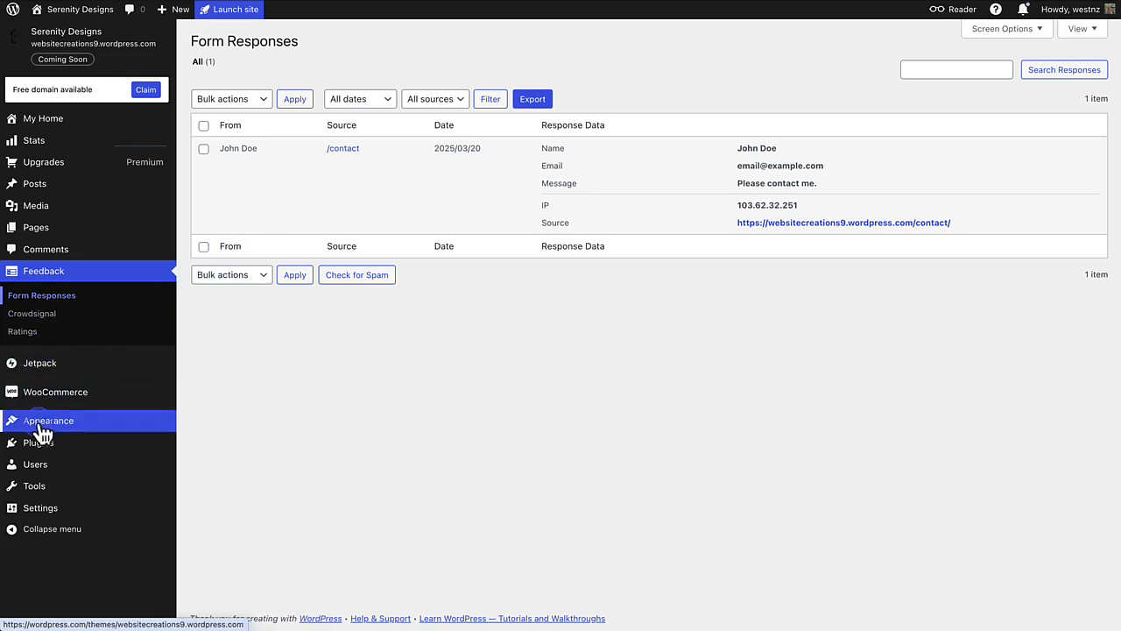
Open the Blog Home template in the site editor and preview it in the Tablet and Mobile views.
mouse_move(42, 428)
click(201, 439)
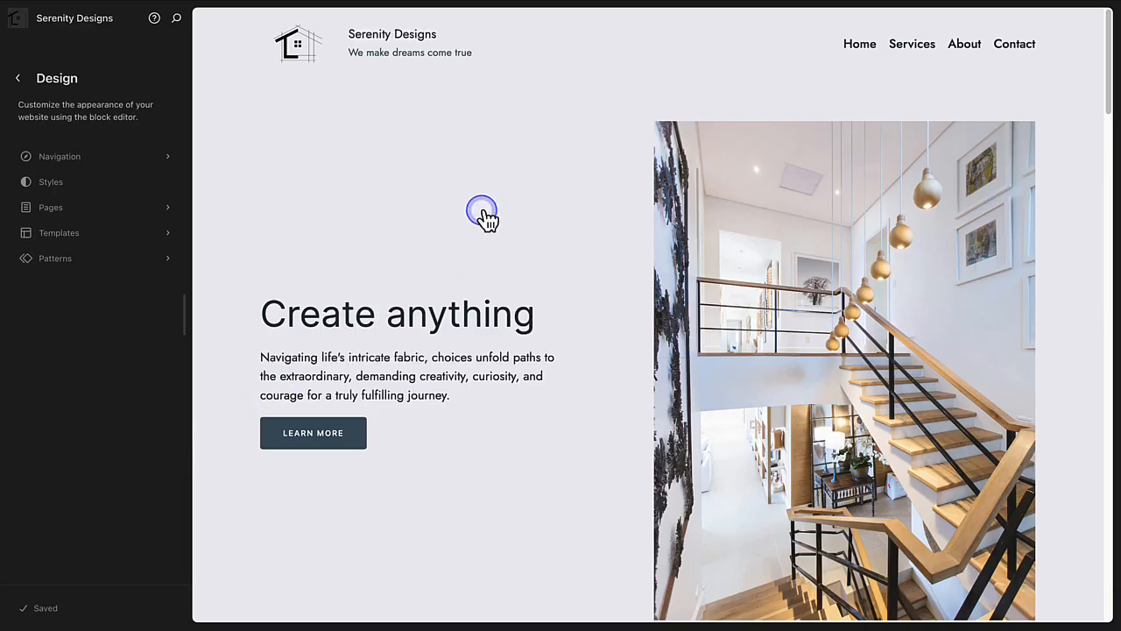
click(506, 198)
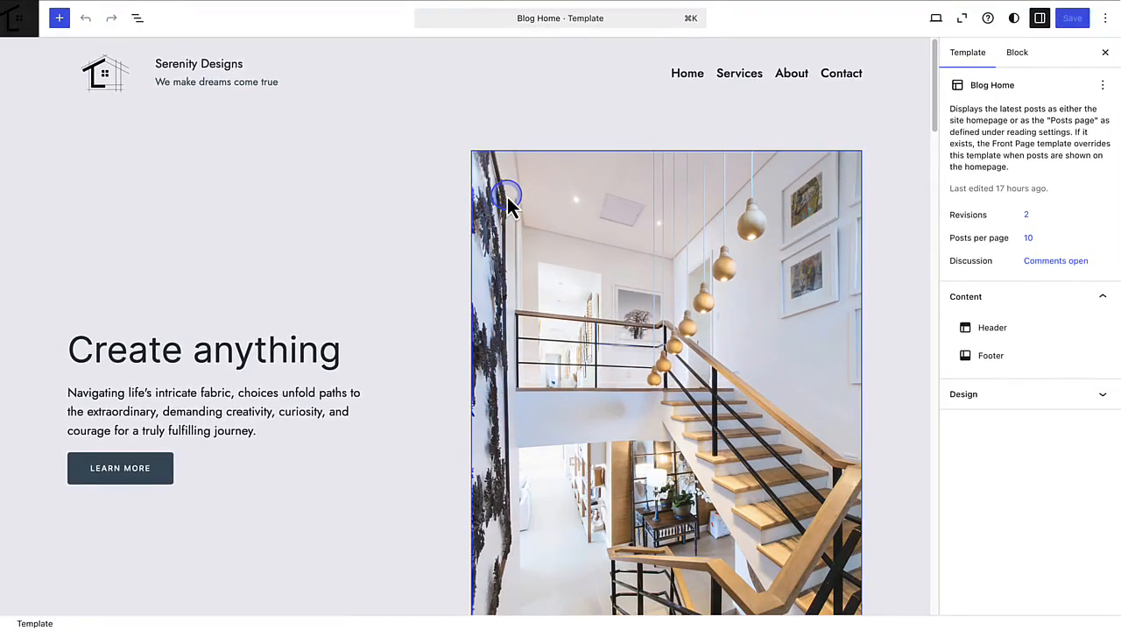
click(936, 19)
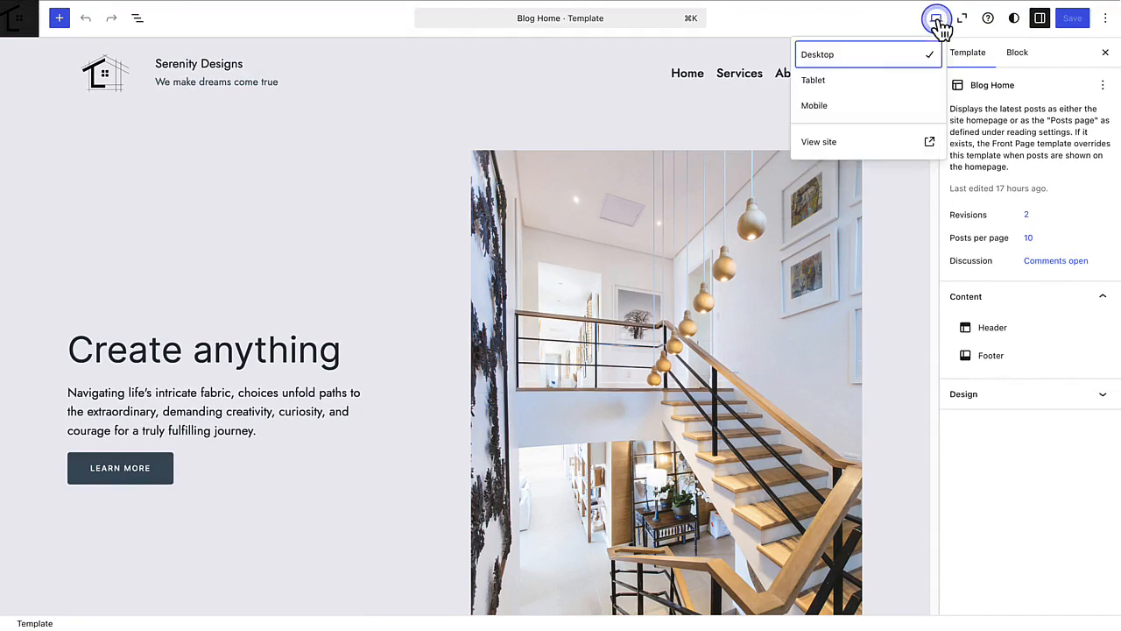
click(911, 83)
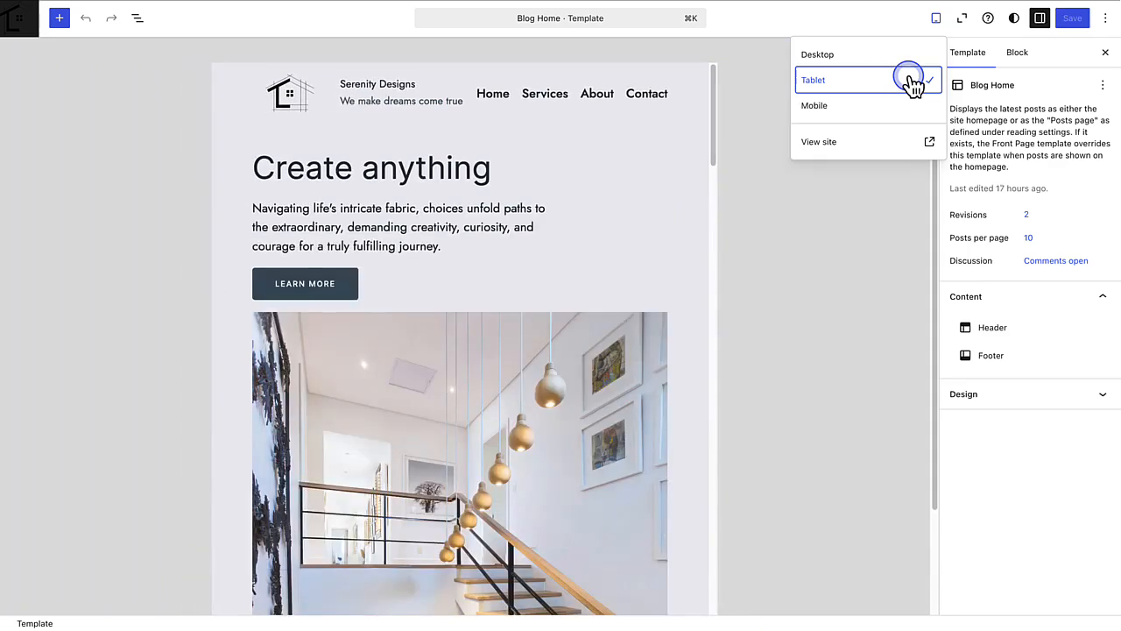
click(910, 106)
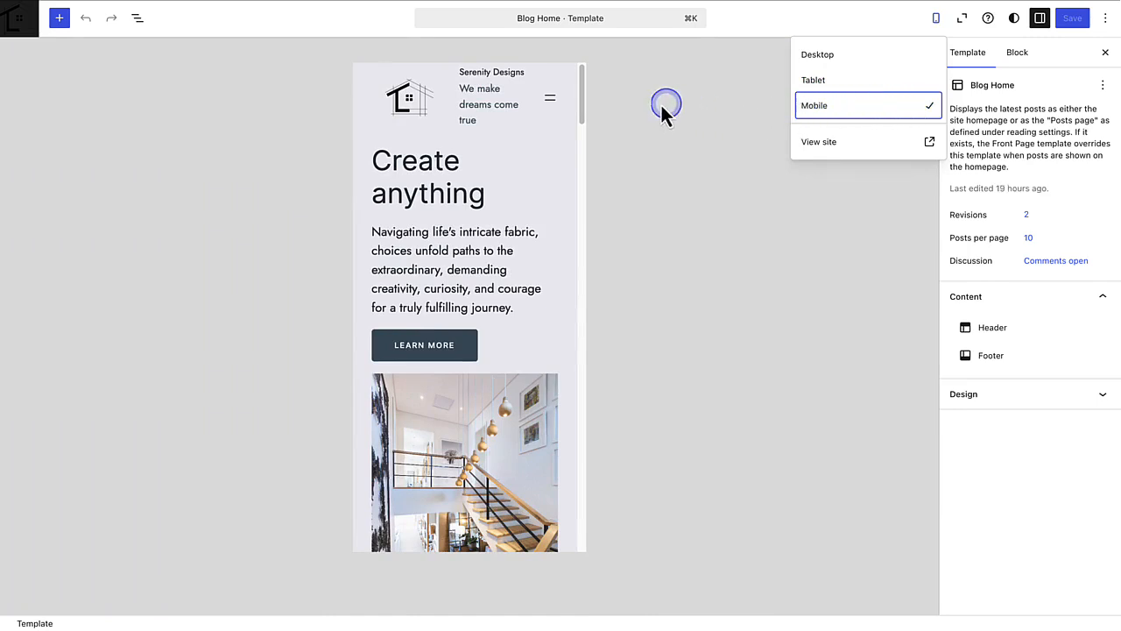
Delete the Site Tagline block from the Blog Home template's header using the block list.
click(372, 112)
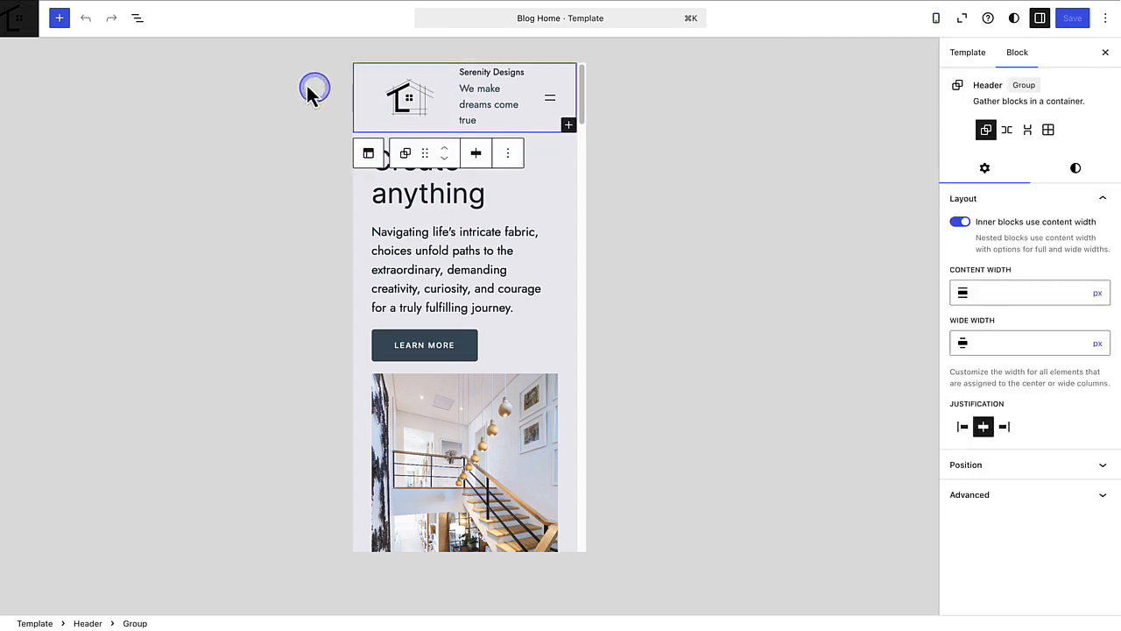
click(138, 19)
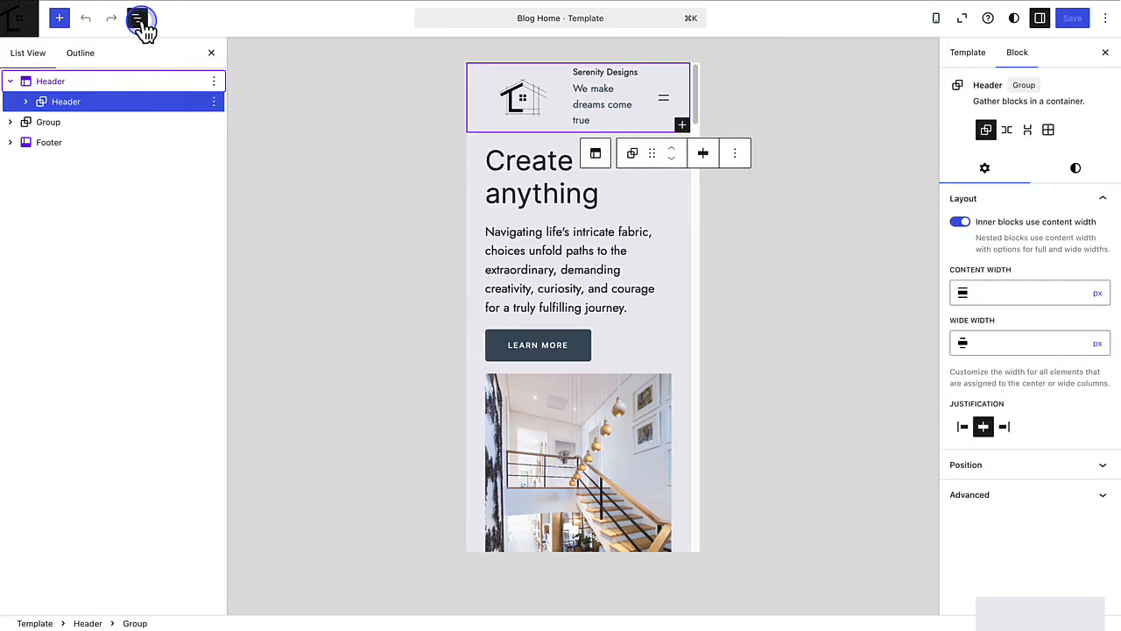
click(593, 103)
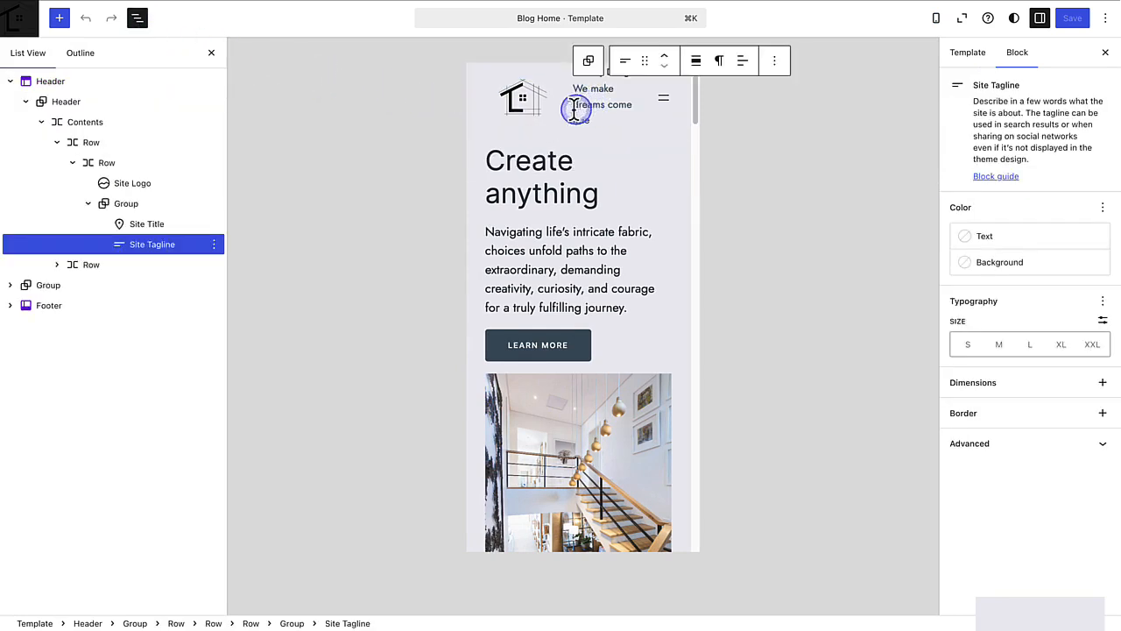
click(215, 247)
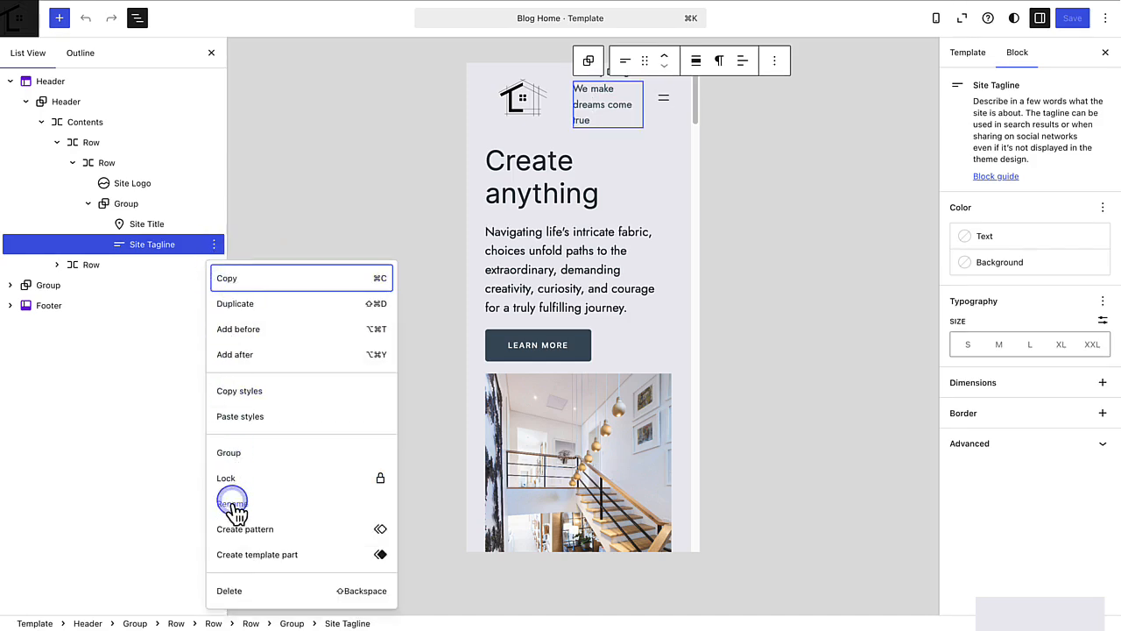
click(235, 591)
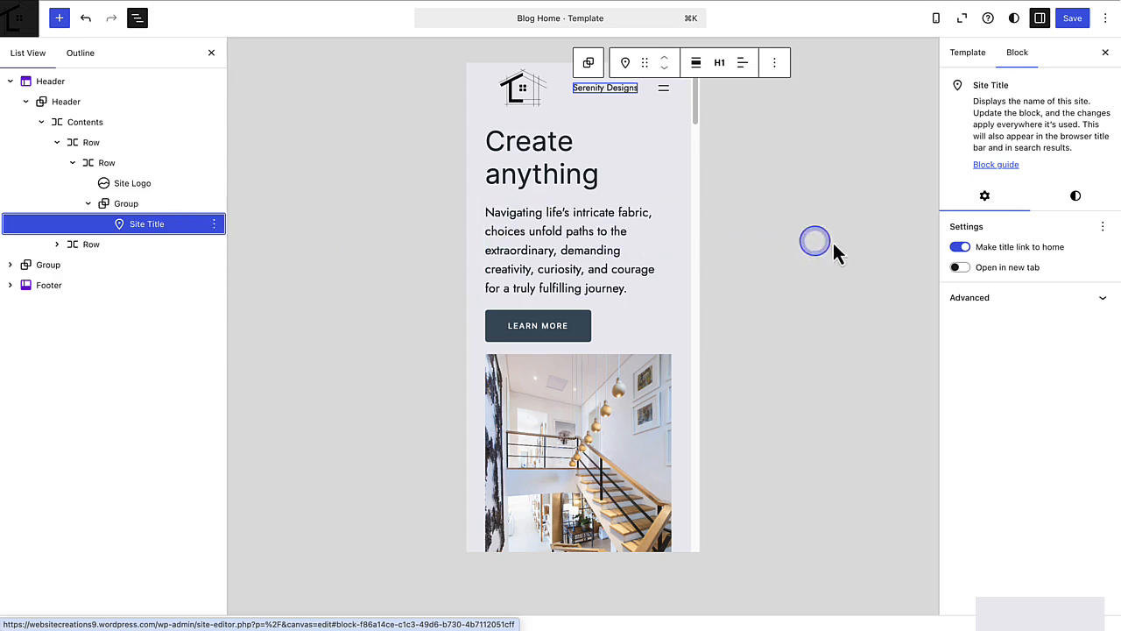
Set the header's Site Title to a custom font size of 25 px.
click(1075, 200)
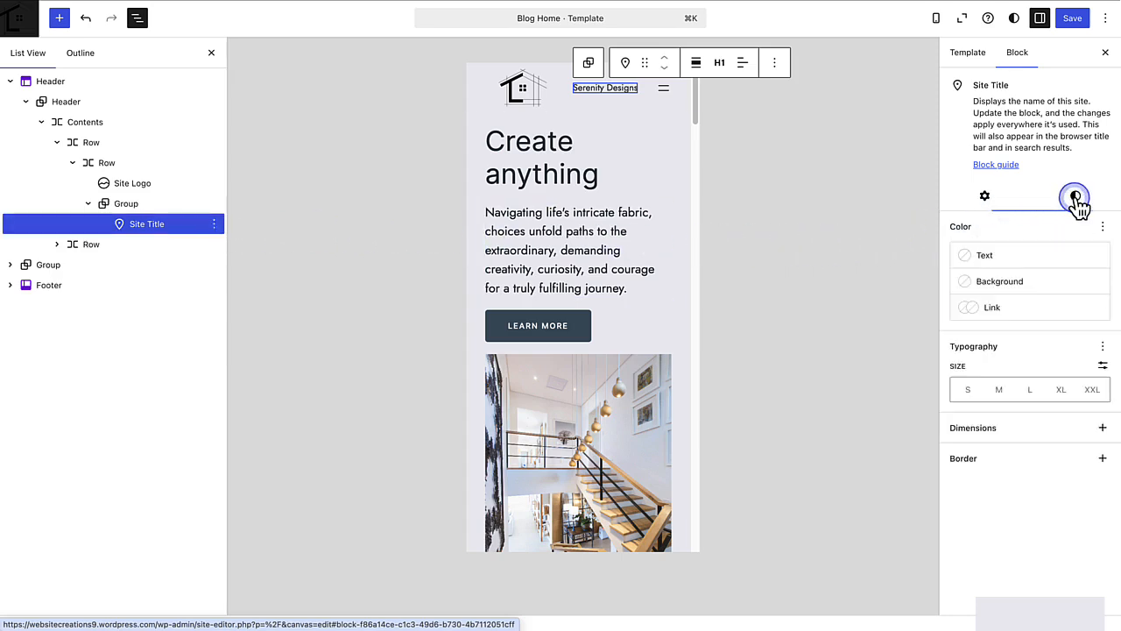
click(1103, 365)
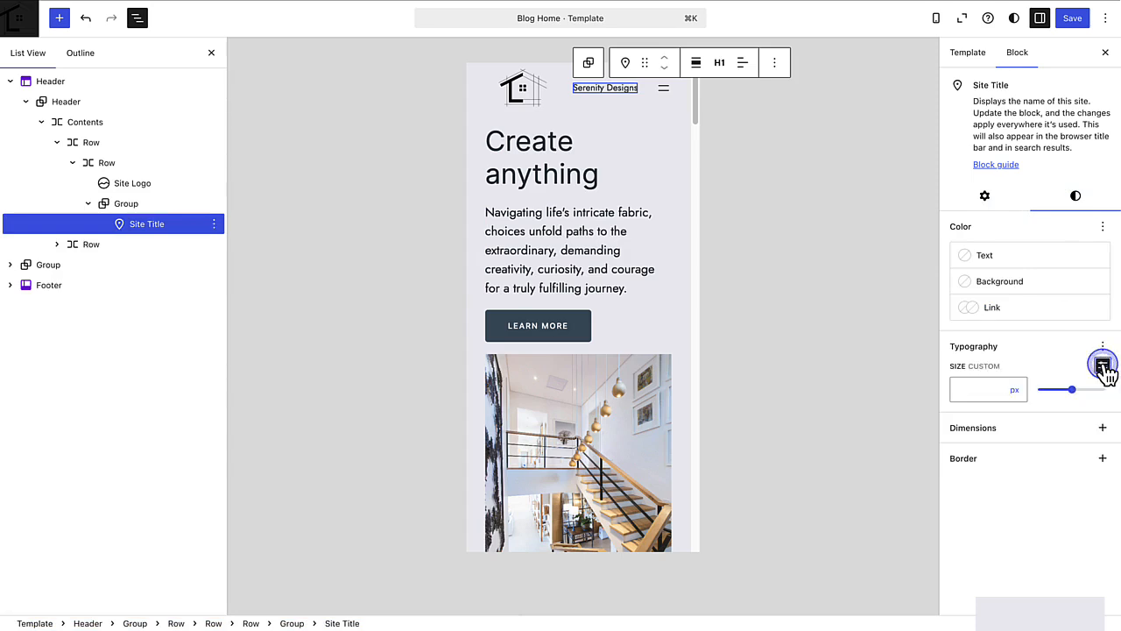
click(976, 388)
text(25)
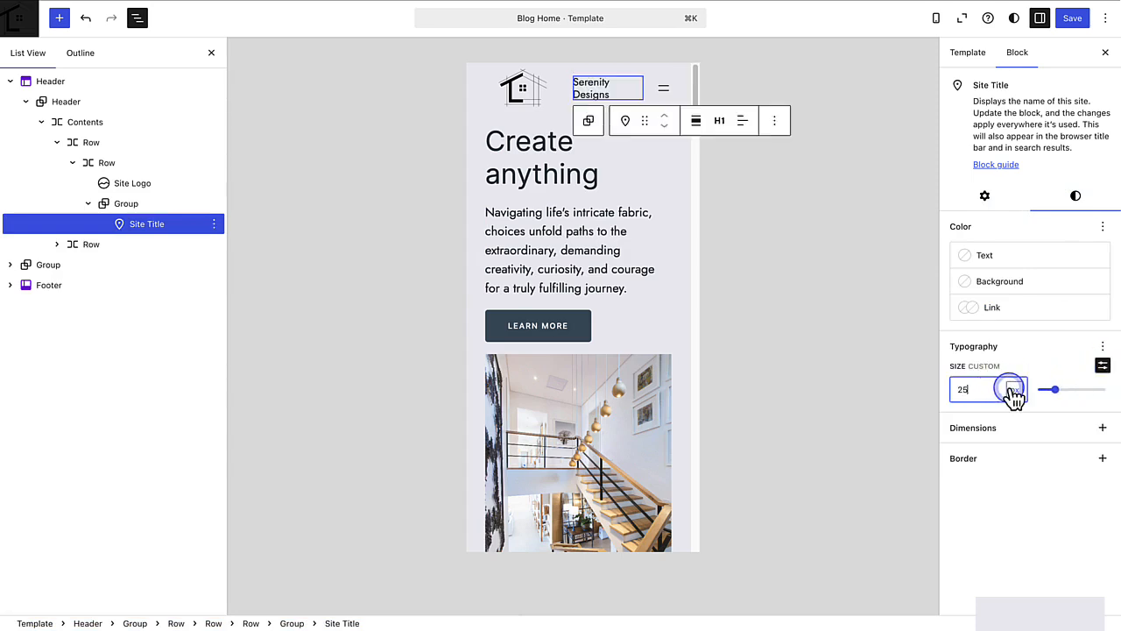
Add the Appearance typography option to the Site Title and set it to Semi Bold.
click(1103, 347)
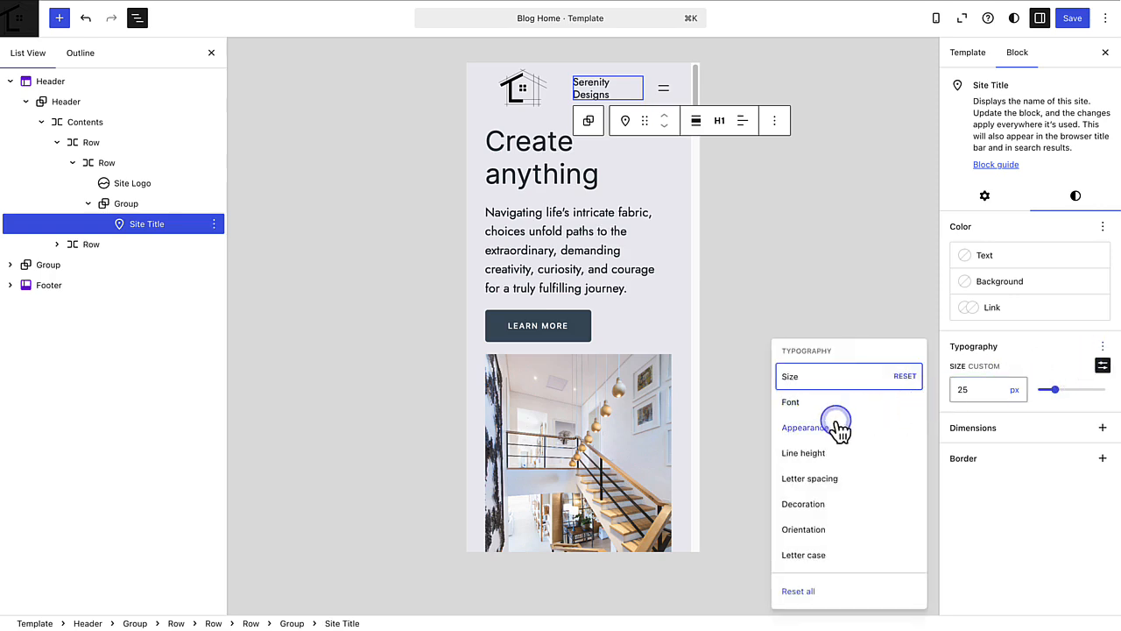
click(806, 428)
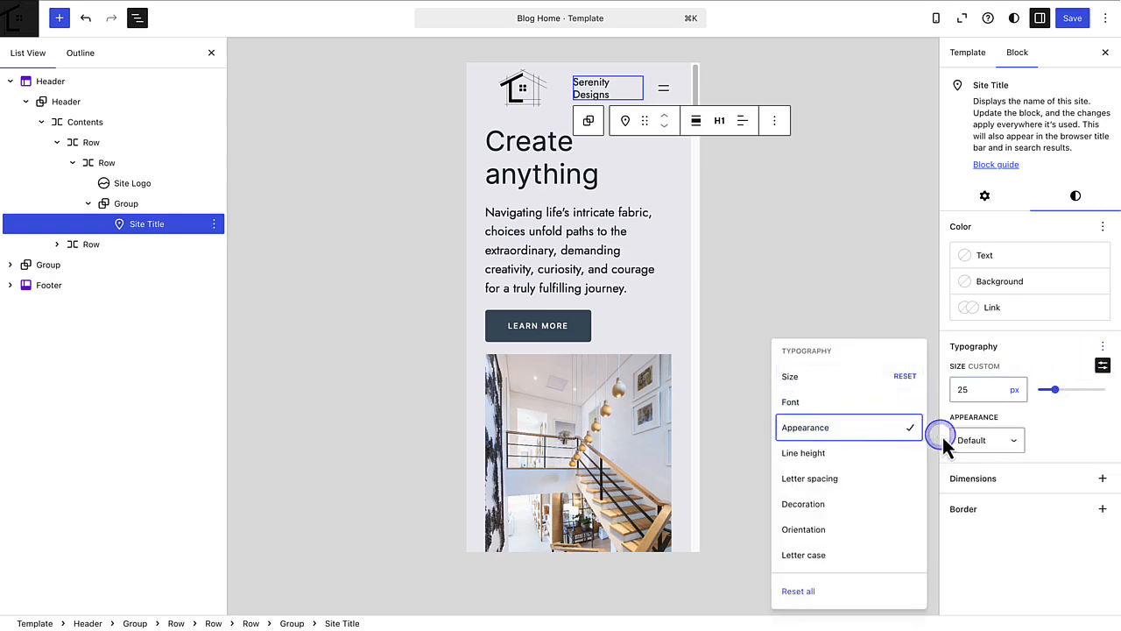
click(1001, 444)
scroll(1013, 483, down, 3)
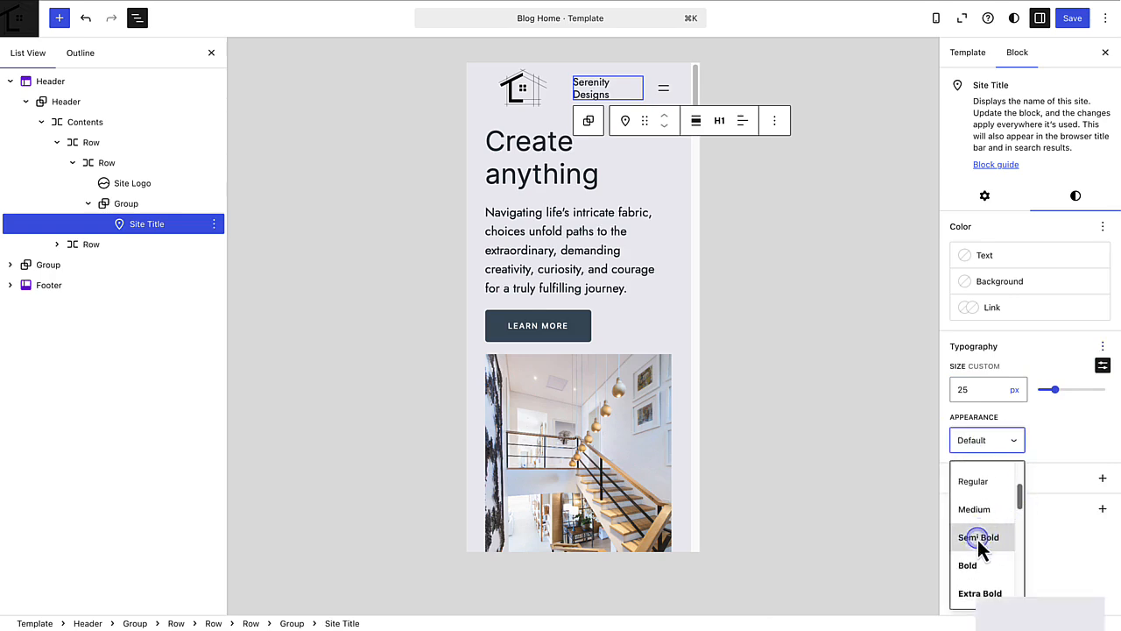
click(978, 538)
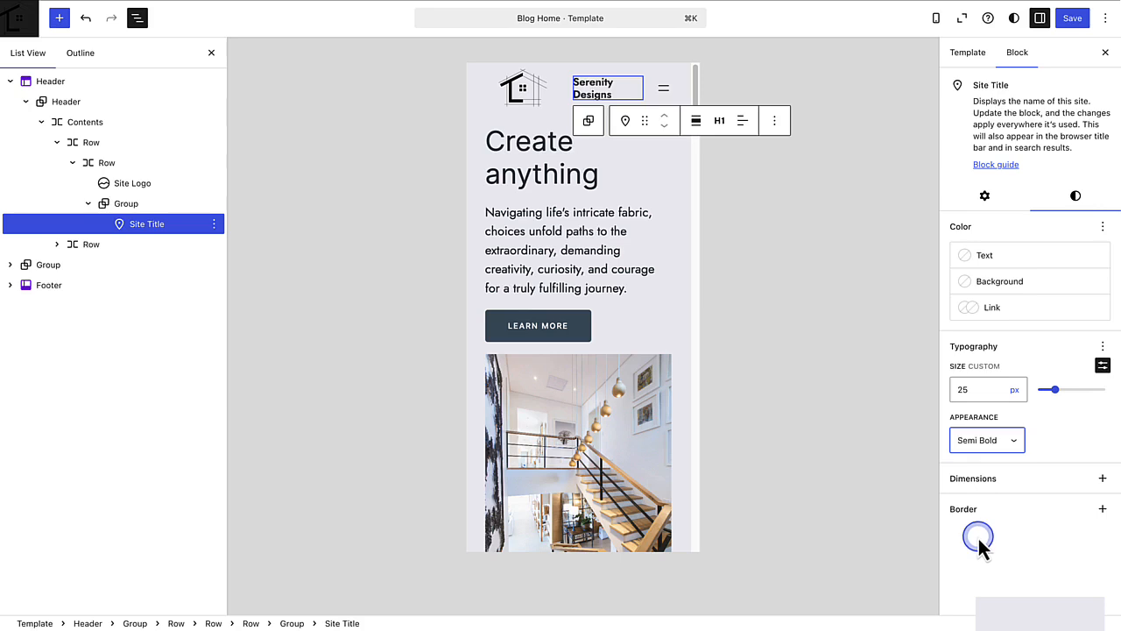
click(480, 103)
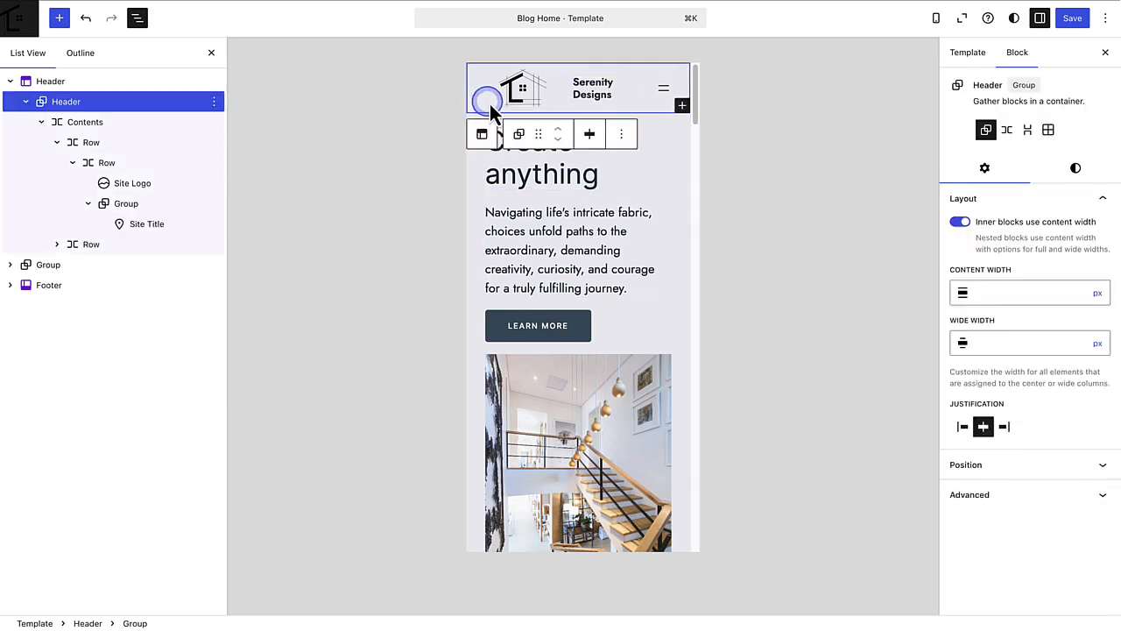
Save the header changes, and preview the template in the Tablet and Desktop views.
click(1076, 26)
click(1076, 25)
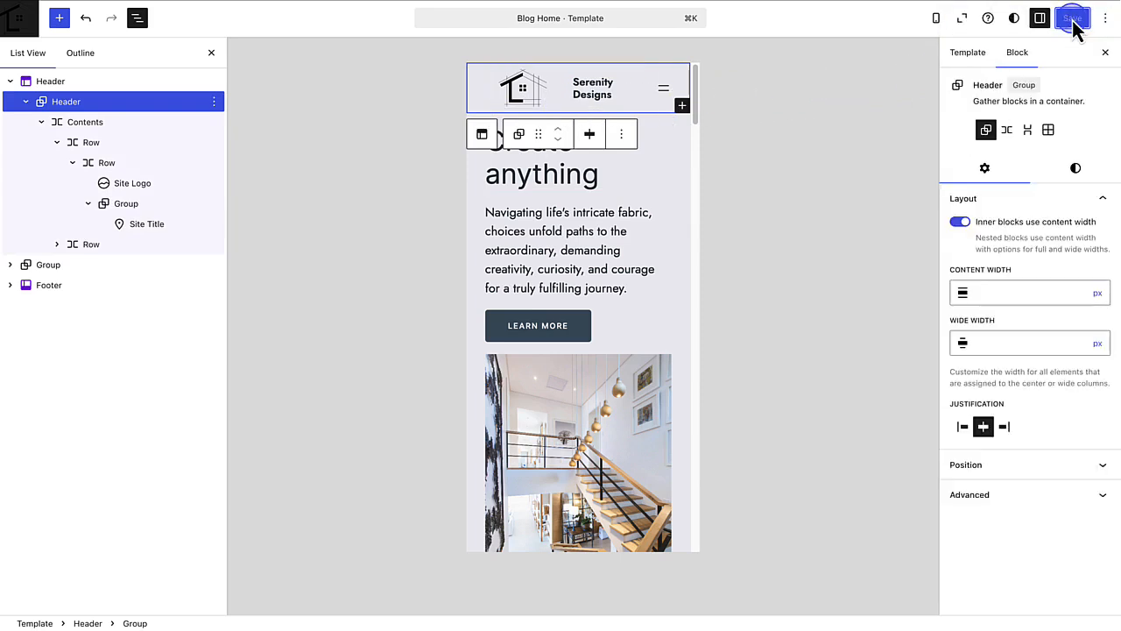
click(936, 19)
click(911, 80)
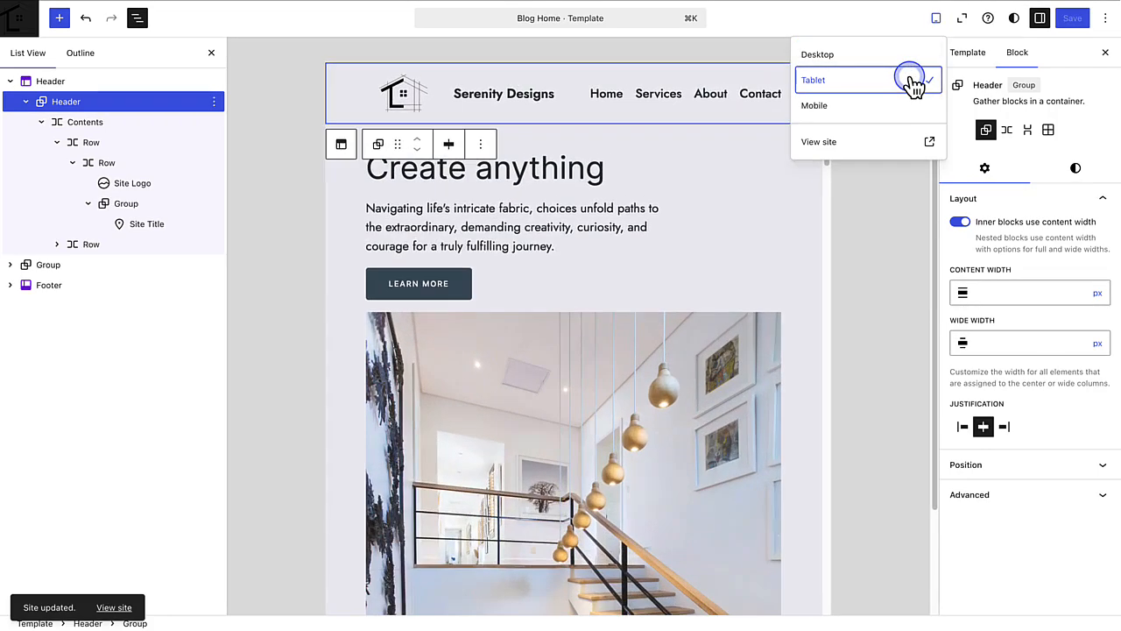
click(906, 55)
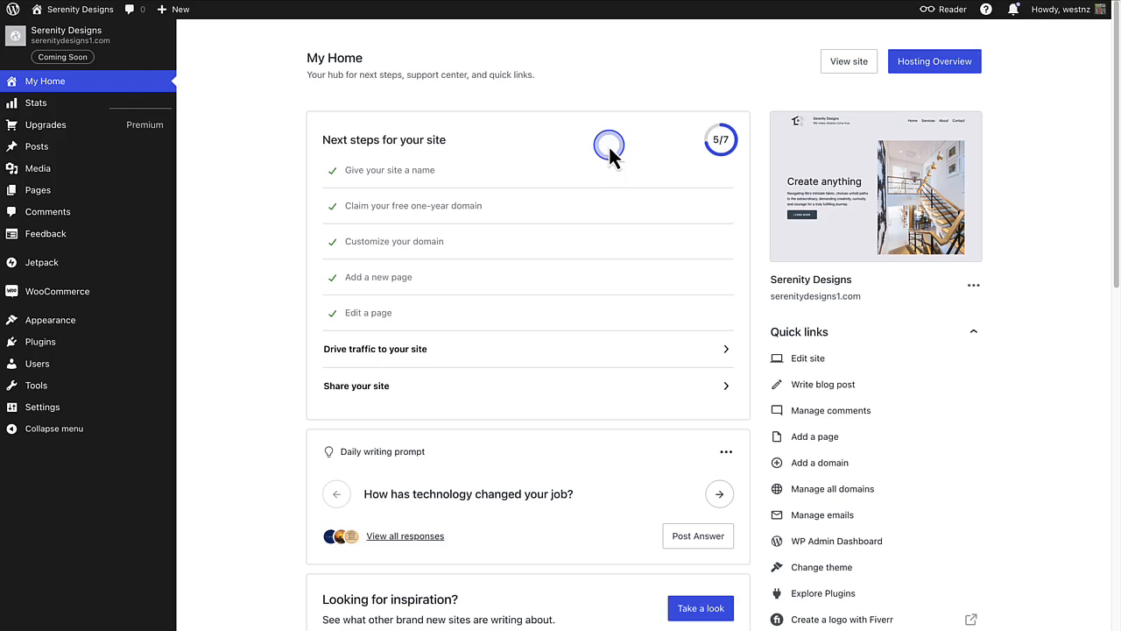
Search the dashboard's Help Center for "How to launch your site?".
click(986, 12)
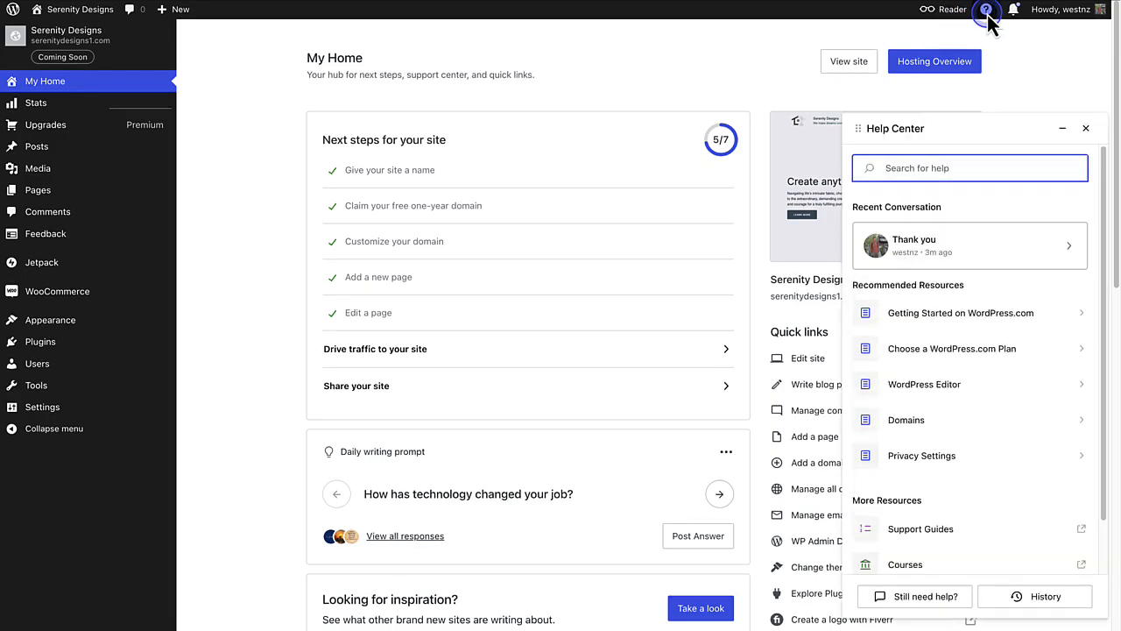
text(How to launch your site?)
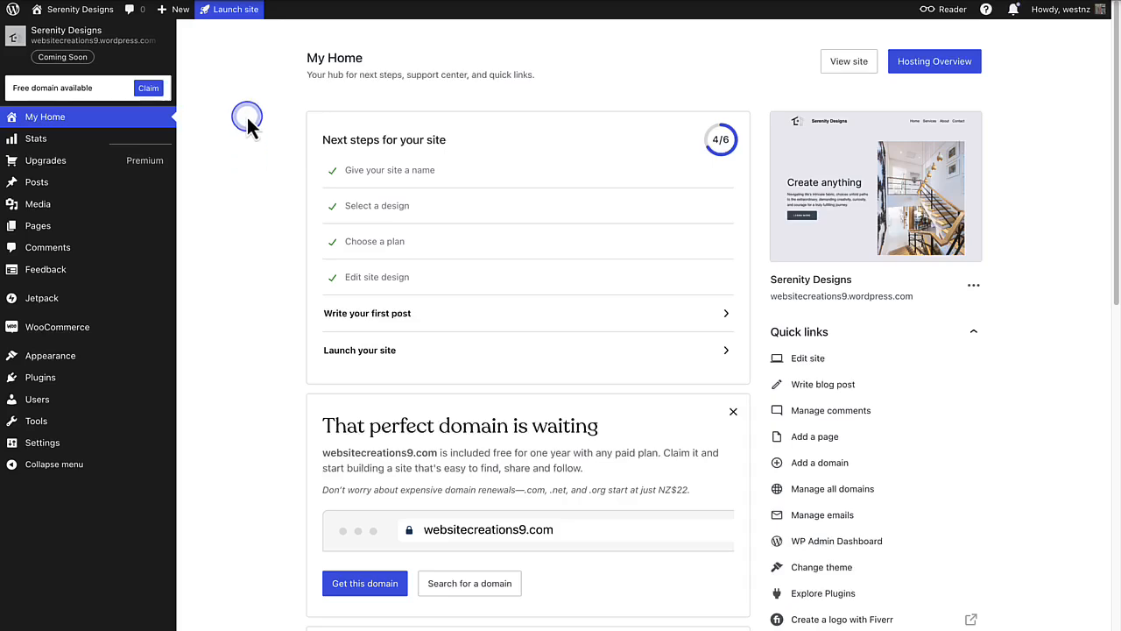
Start launching the site from the dashboard and proceed to the domain selection.
click(231, 12)
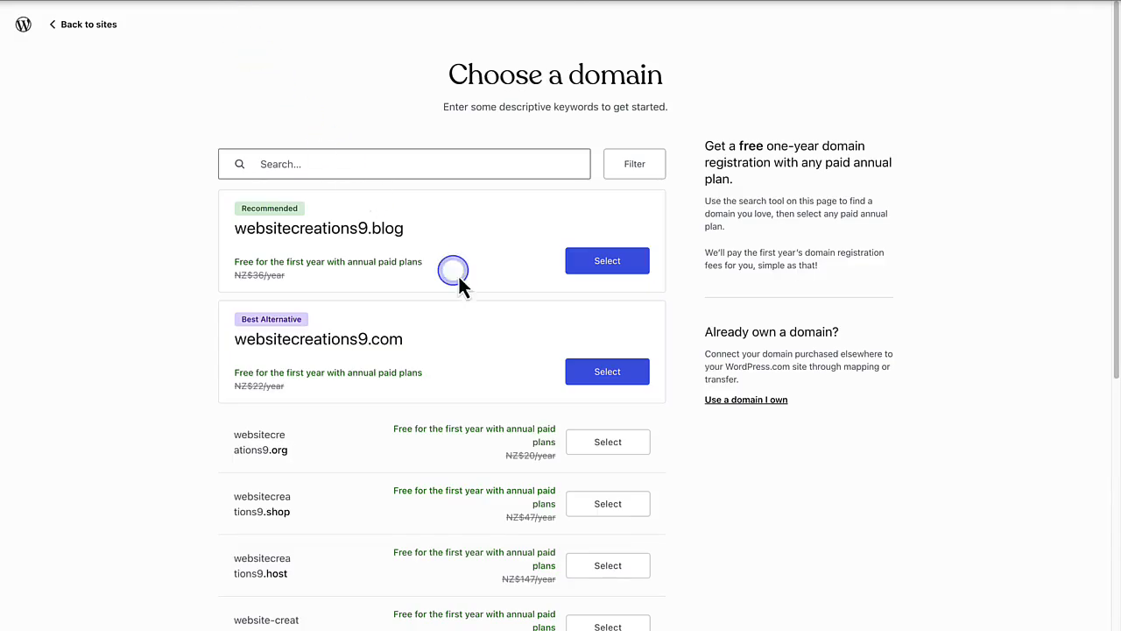